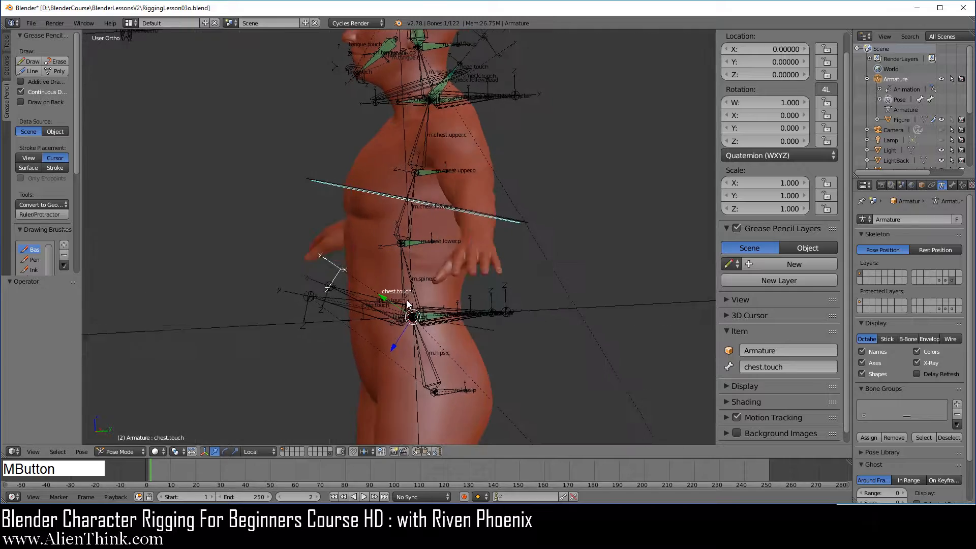
# - Scale the w.hip.touch.root empty down to 0.148 on all axes and display only the first layer
pyautogui.rightClick(241, 333)
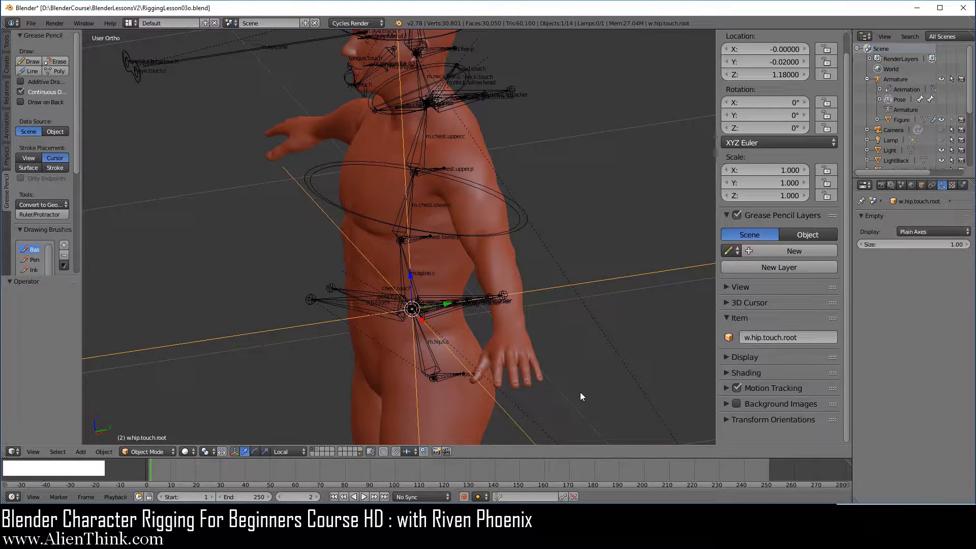
pyautogui.press('s')
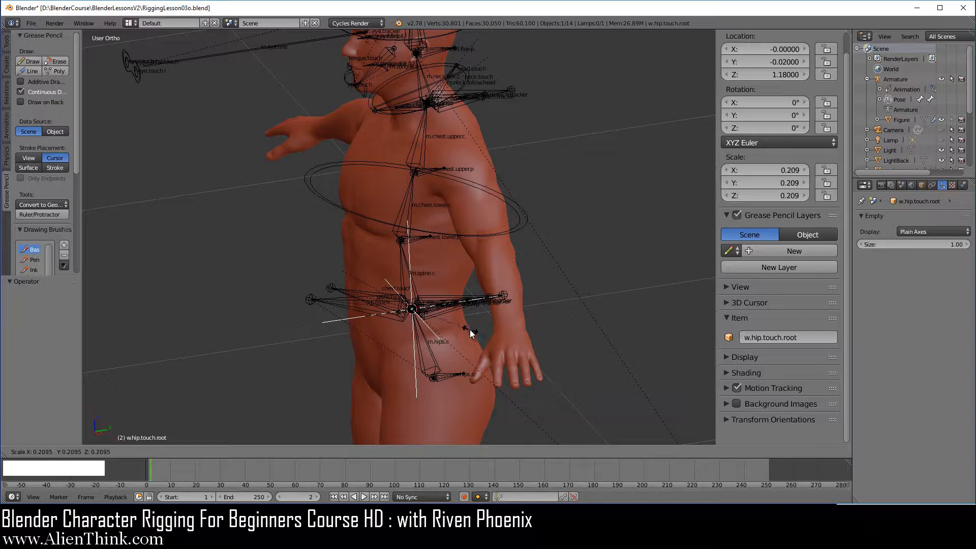
pyautogui.click(454, 321)
pyautogui.scroll(3, 452, 356)
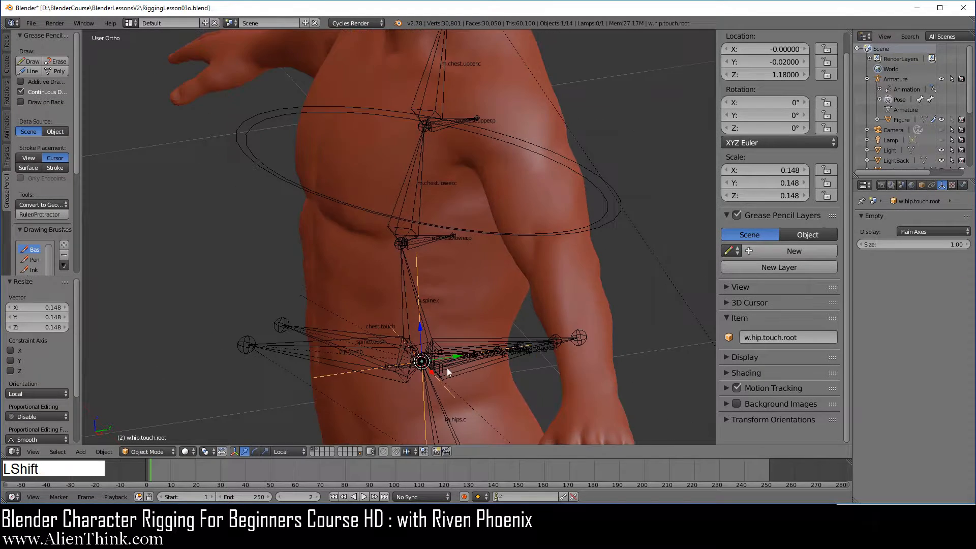
pyautogui.keyDown('shift'); pyautogui.moveTo(447, 368); pyautogui.dragTo(447, 270, button='middle'); pyautogui.keyUp('shift')
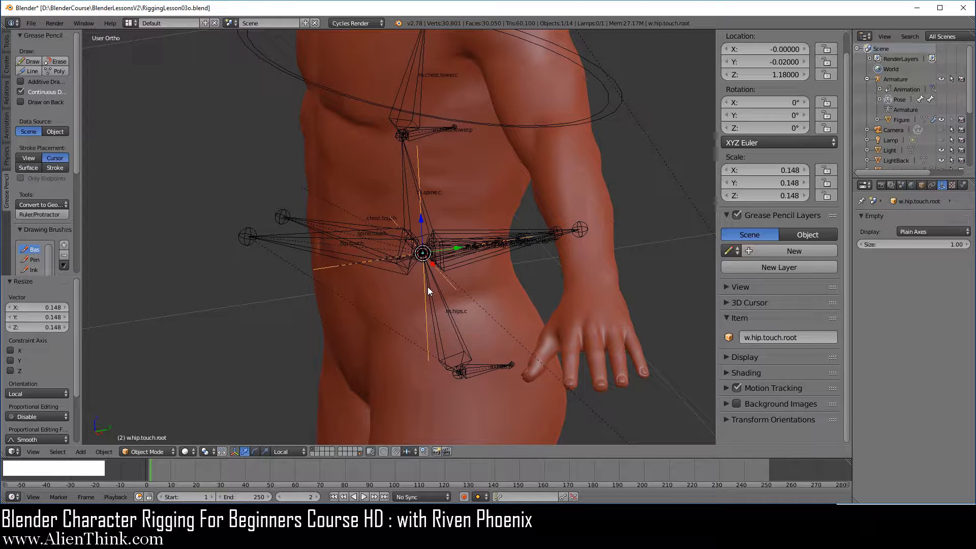
pyautogui.click(312, 449)
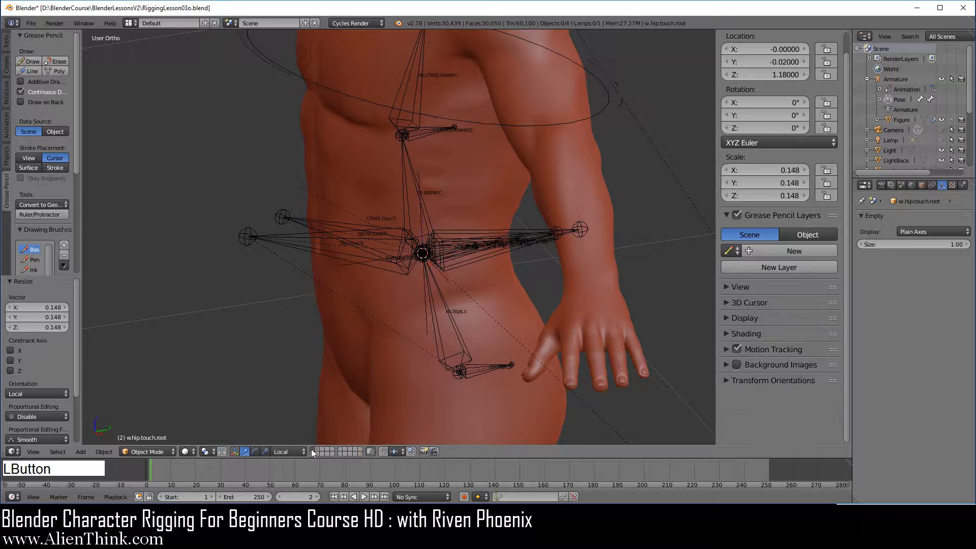
# - Select the hip.touch.root bone and examine its custom shape around the hips and torso
pyautogui.rightClick(425, 312)
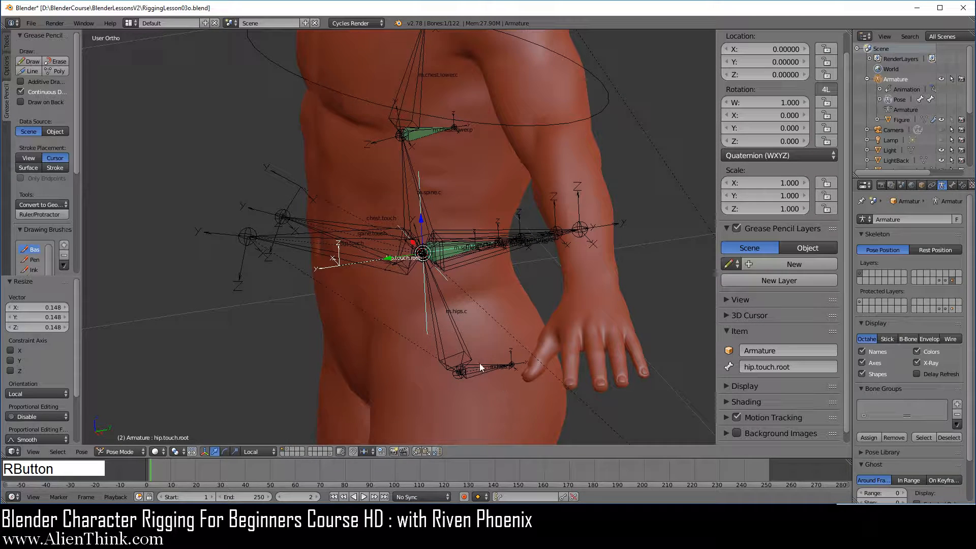
pyautogui.press('KP_3')
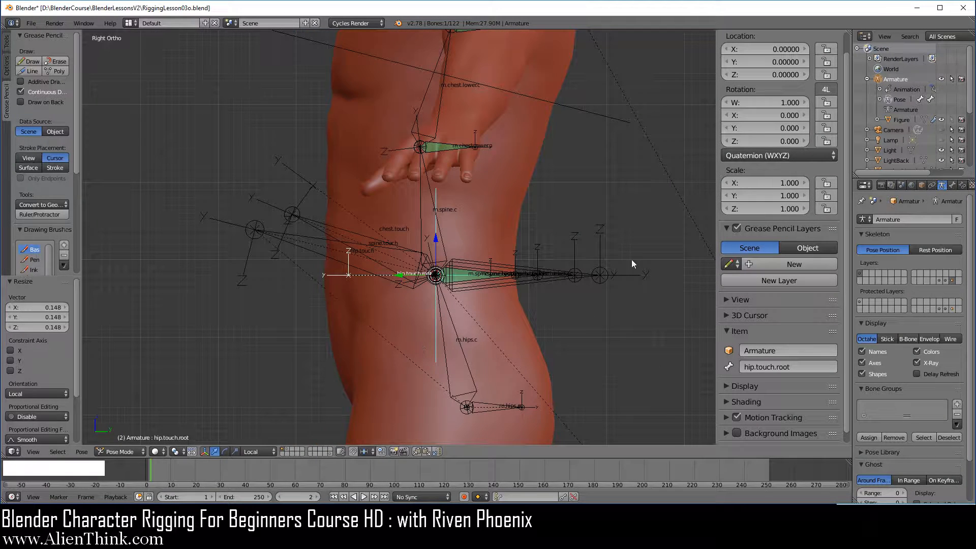
pyautogui.keyDown('shift'); pyautogui.moveTo(409, 171); pyautogui.dragTo(413, 275, button='middle'); pyautogui.keyUp('shift')
pyautogui.moveTo(335, 236); pyautogui.dragTo(384, 233, button='middle')
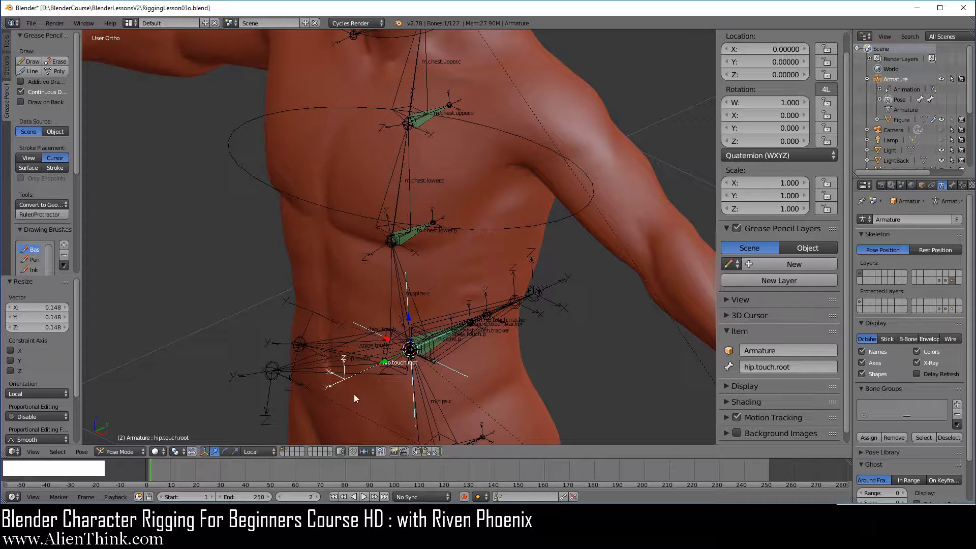
# - Show the widget layer as well and connect the front and back vertices of the w.chest.touch circle with an edge
pyautogui.keyDown('shift'); pyautogui.click(331, 453); pyautogui.keyUp('shift')
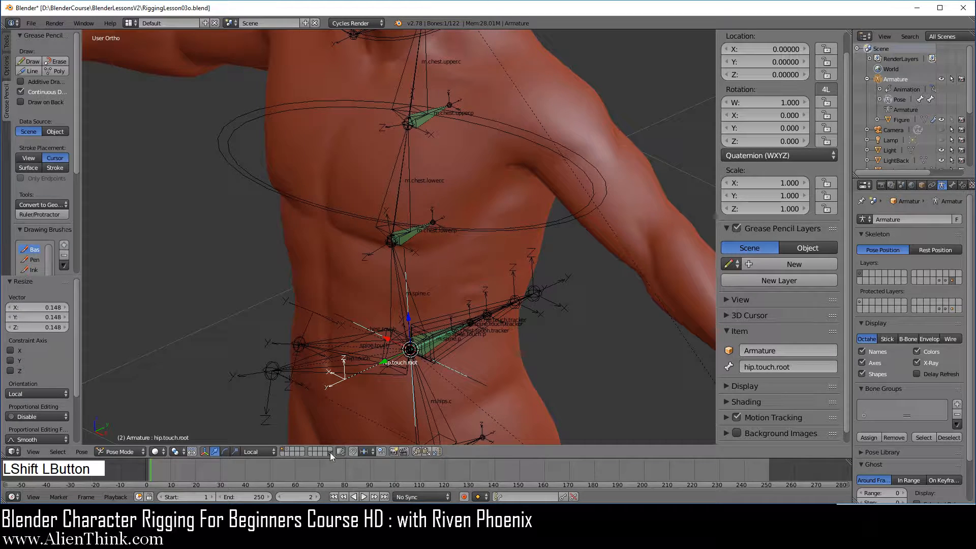
pyautogui.rightClick(220, 158)
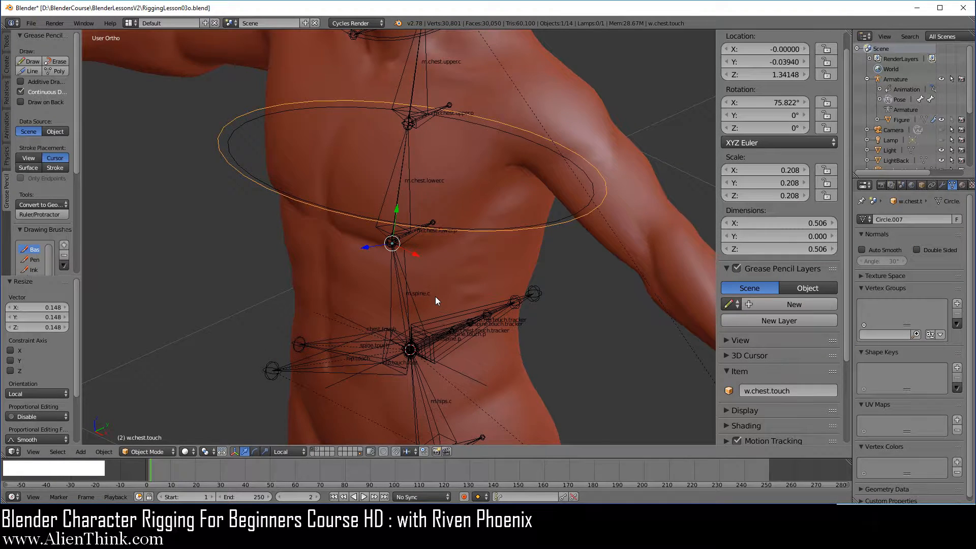
pyautogui.press('KP_7')
pyautogui.keyDown('shift'); pyautogui.moveTo(440, 252); pyautogui.dragTo(496, 281, button='middle'); pyautogui.keyUp('shift')
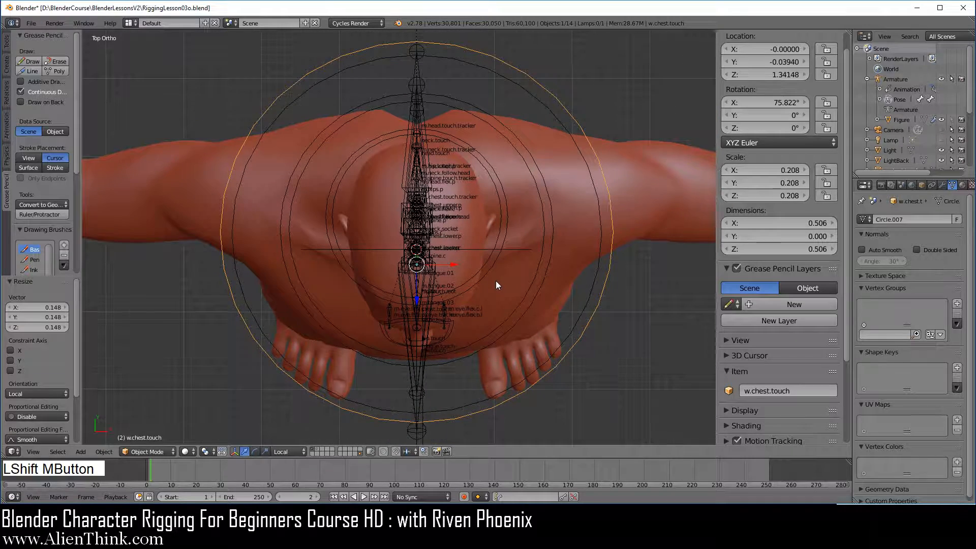
pyautogui.press('Tab')
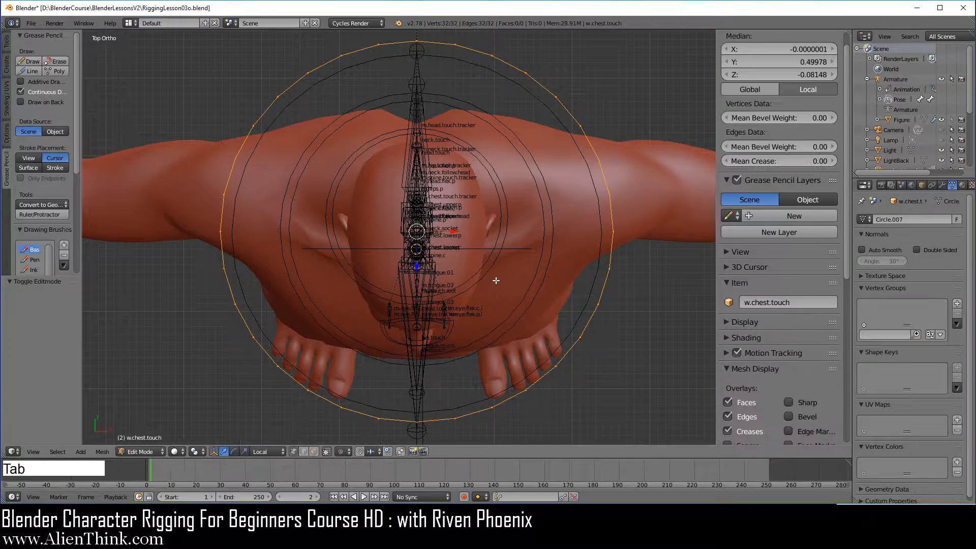
pyautogui.rightClick(416, 41)
pyautogui.keyDown('shift'); pyautogui.rightClick(420, 427); pyautogui.keyUp('shift')
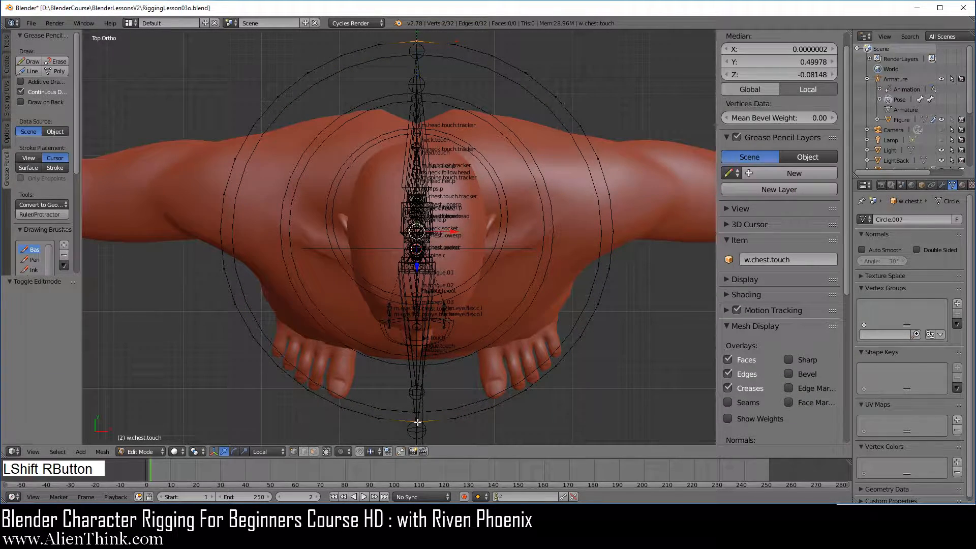
pyautogui.press('f')
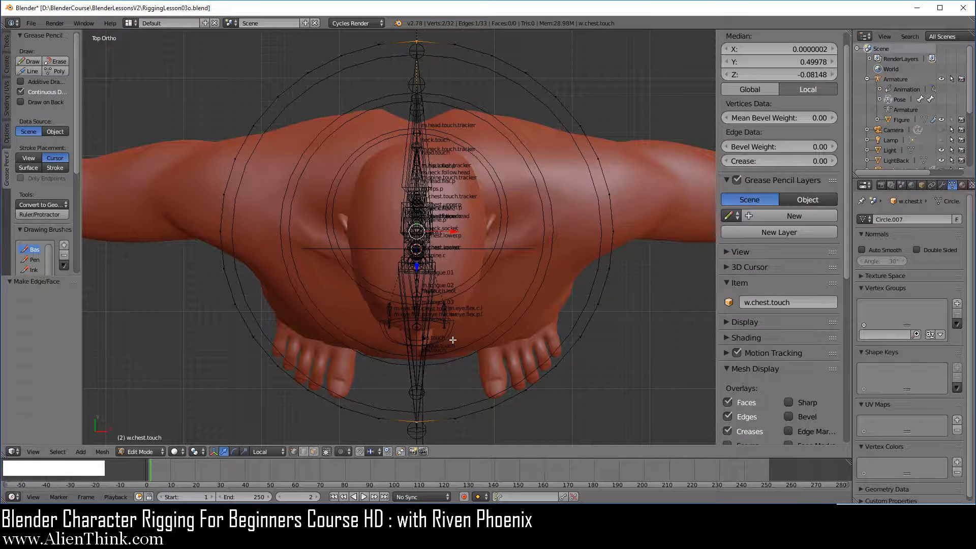
pyautogui.press('Tab')
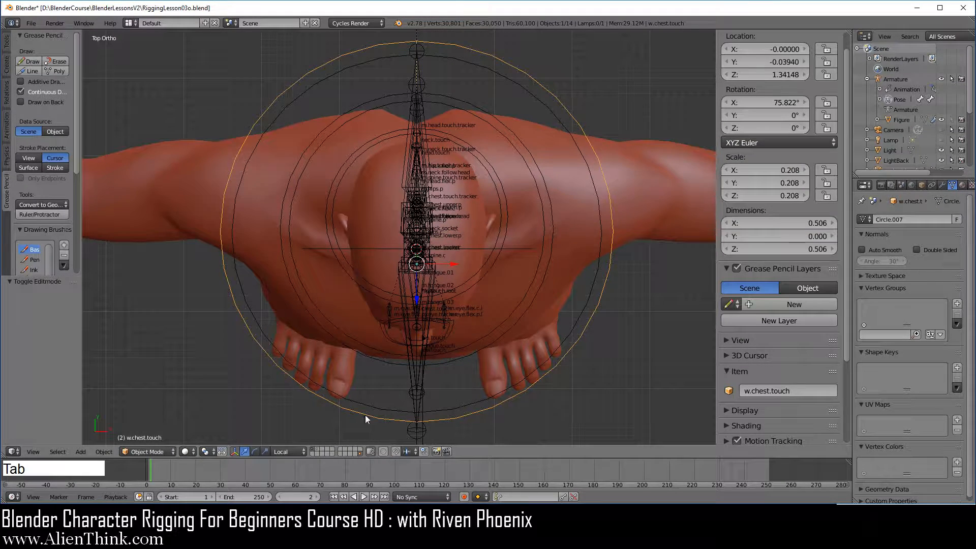
# - Display only the first layer again and select the chest.touch bone to check its edited shape
pyautogui.click(319, 449)
pyautogui.moveTo(332, 383); pyautogui.dragTo(283, 211, button='middle')
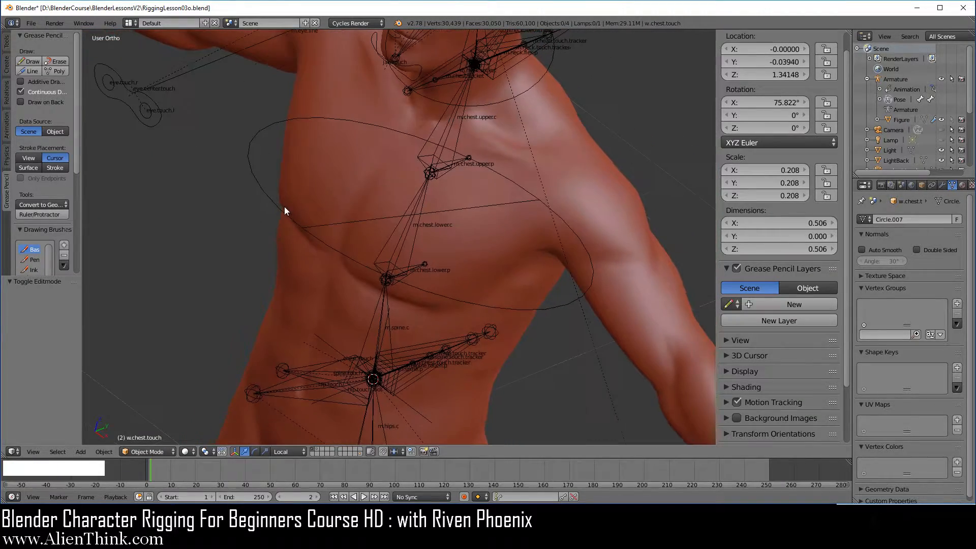
pyautogui.rightClick(477, 307)
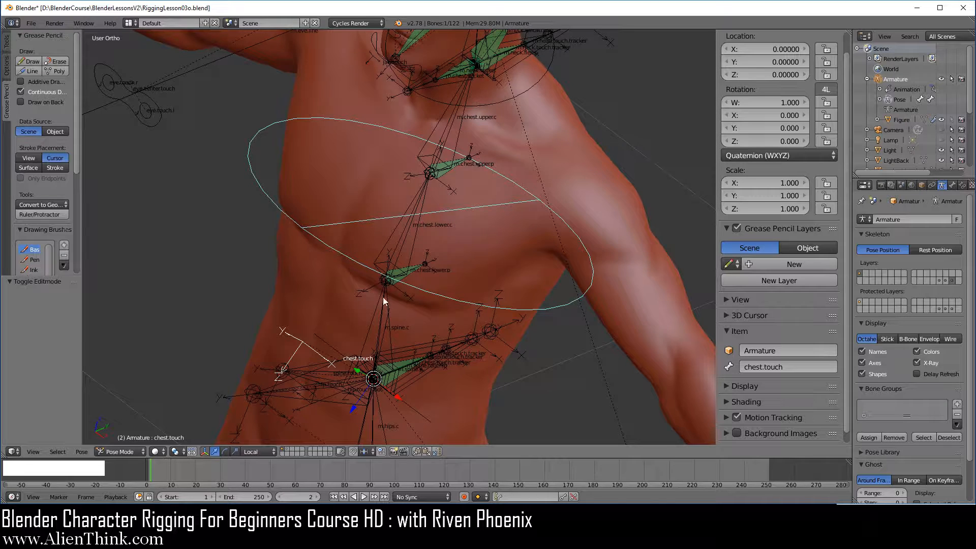
# - Select the spine.touch bone in the right side view and snap the 3D cursor to it
pyautogui.press('KP_3')
pyautogui.keyDown('shift'); pyautogui.moveTo(436, 319); pyautogui.dragTo(477, 169, button='middle'); pyautogui.keyUp('shift')
pyautogui.rightClick(338, 190)
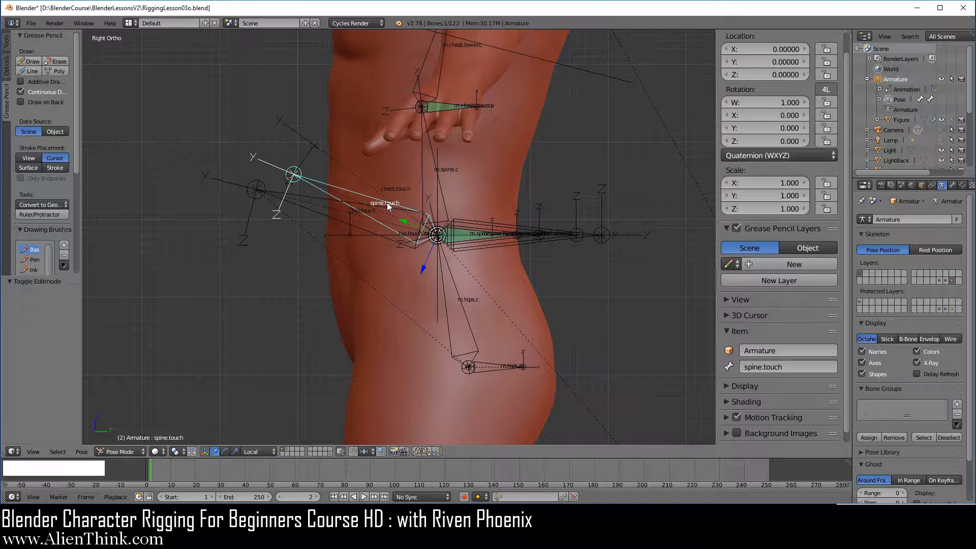
pyautogui.hotkey('shift', 's')
pyautogui.click(529, 272)
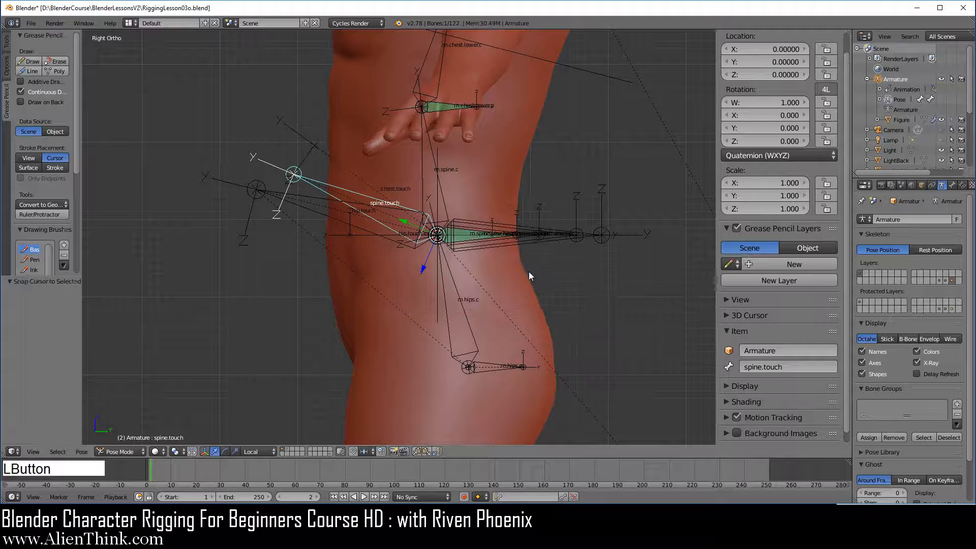
# - Add a 32-vertex mesh circle with radius 1 at the 3D cursor and enable X-Ray for it
pyautogui.hotkey('shift', 'a')
pyautogui.moveTo(512, 270)
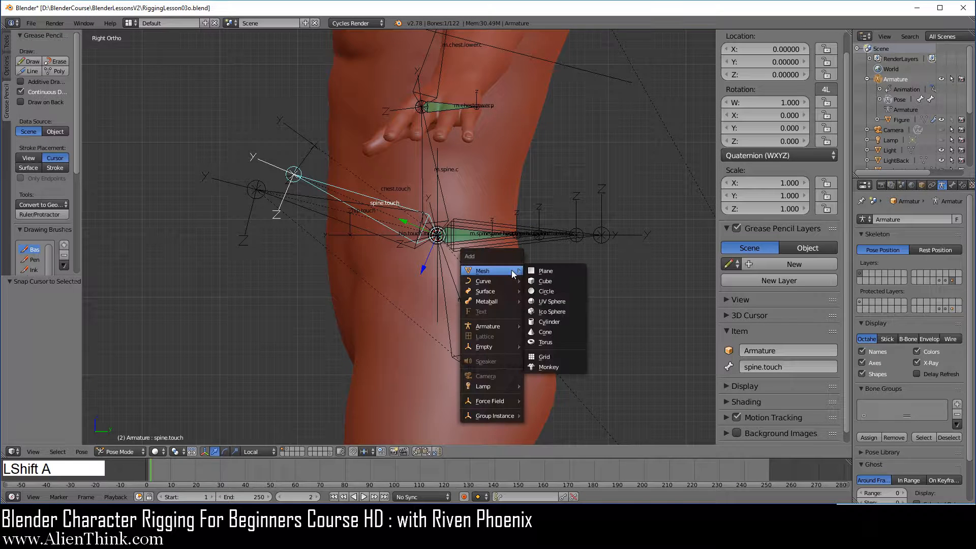
pyautogui.click(552, 289)
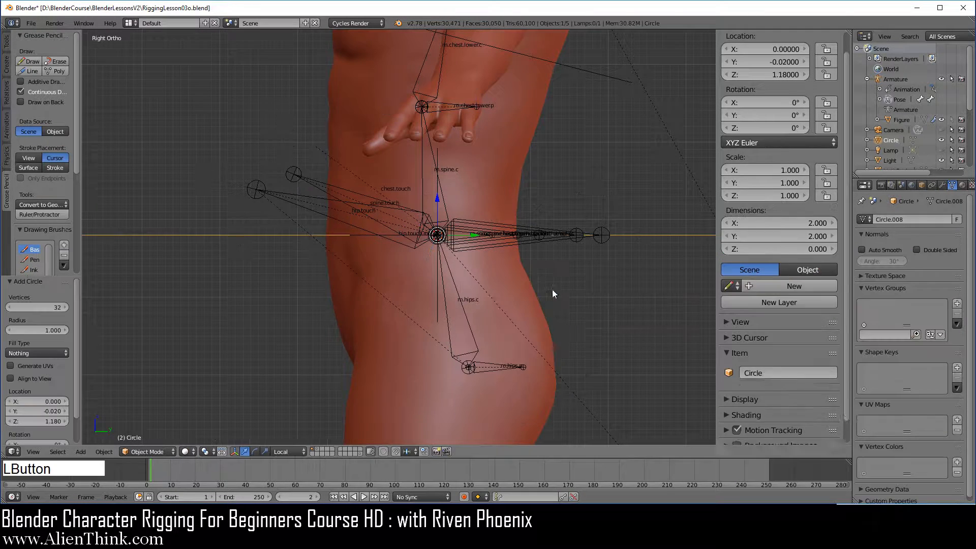
pyautogui.scroll(-1, 460, 298)
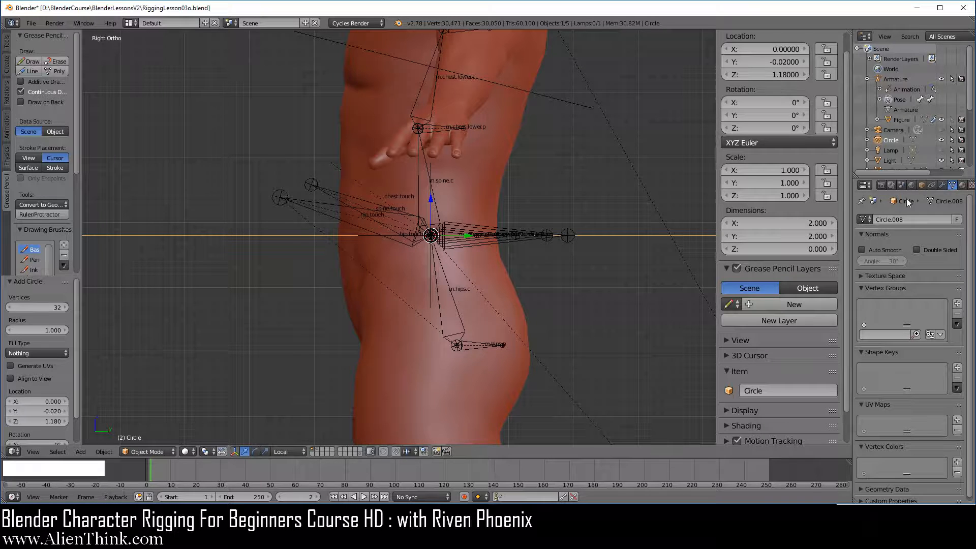
pyautogui.click(923, 185)
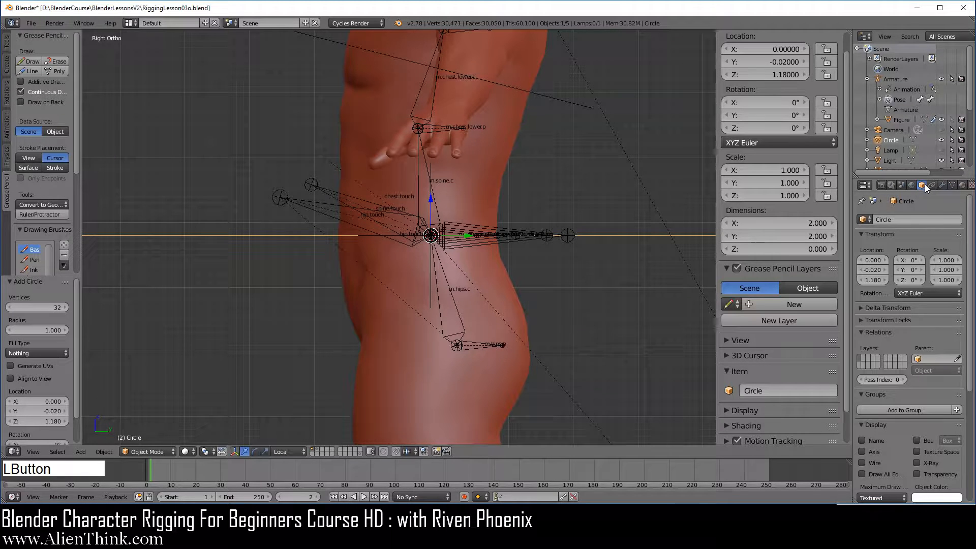
pyautogui.click(925, 461)
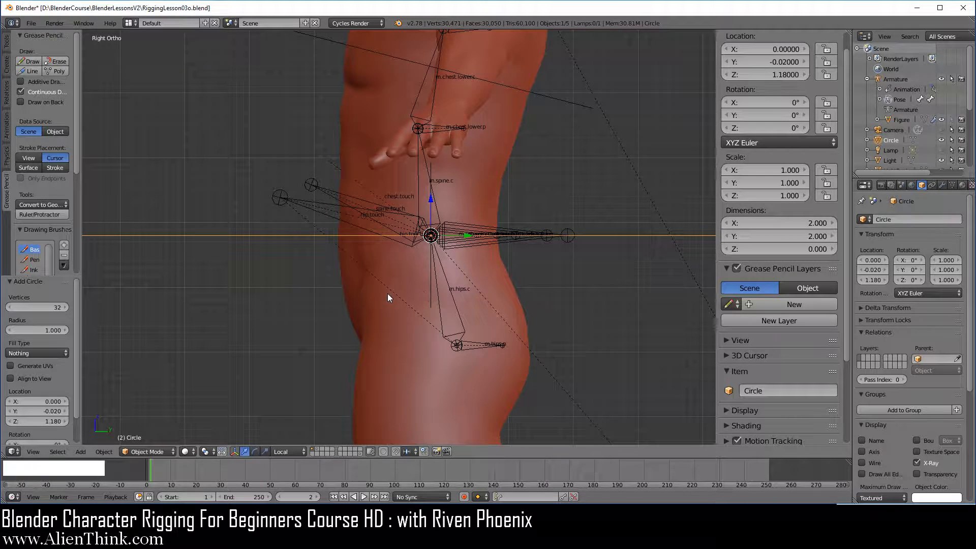
# - Add a Copy Transforms constraint to the new circle with the spine.touch bone as its target
pyautogui.moveTo(387, 294); pyautogui.dragTo(393, 312, button='middle')
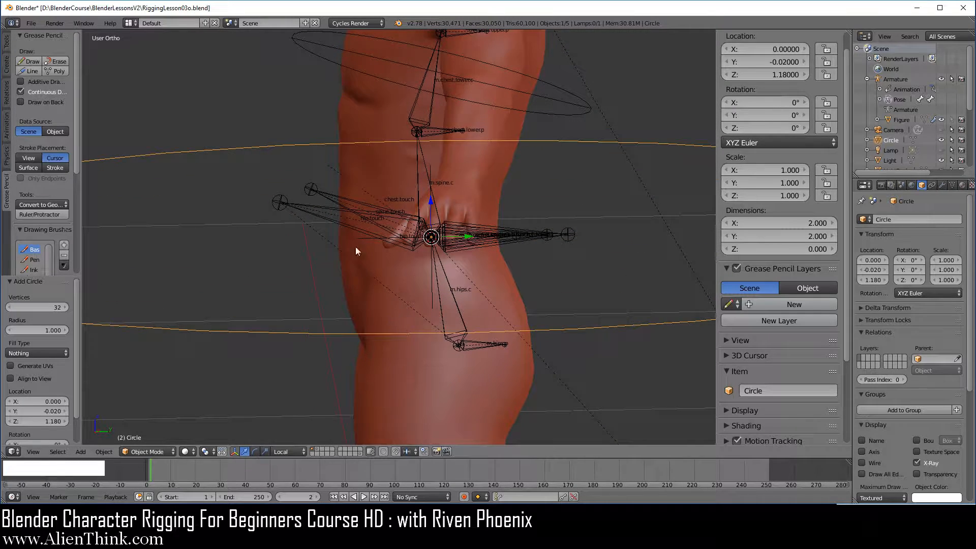
pyautogui.rightClick(333, 193)
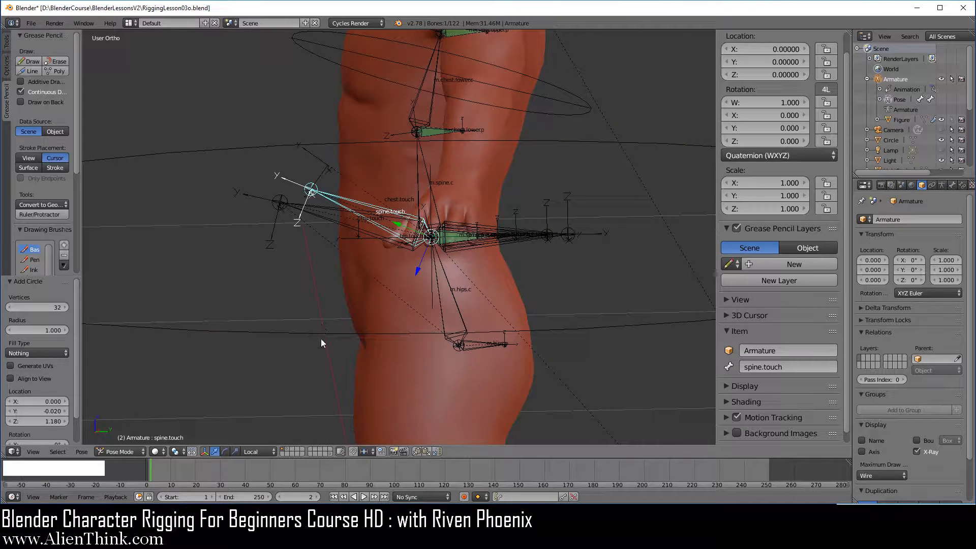
pyautogui.keyDown('shift'); pyautogui.rightClick(335, 334); pyautogui.keyUp('shift')
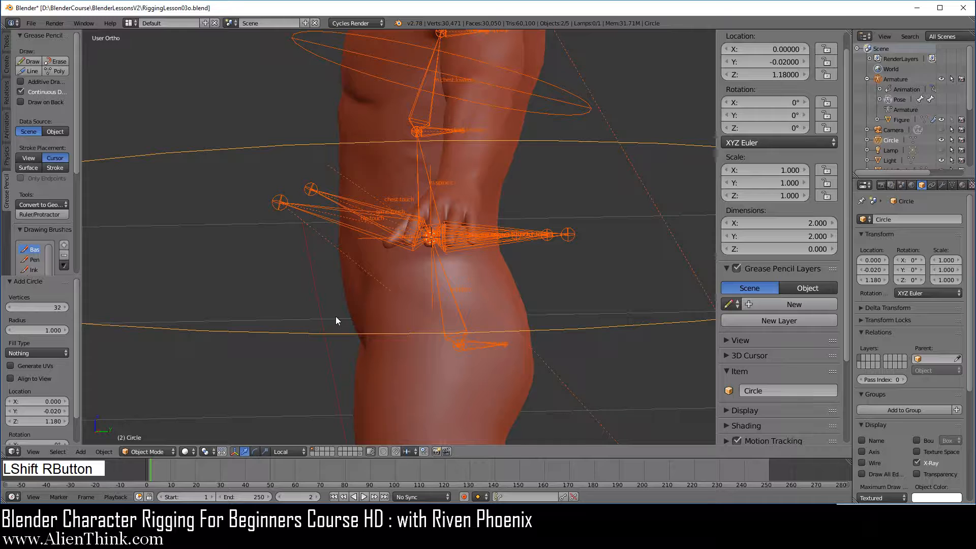
pyautogui.hotkey('shift', 'ctrl', 'c')
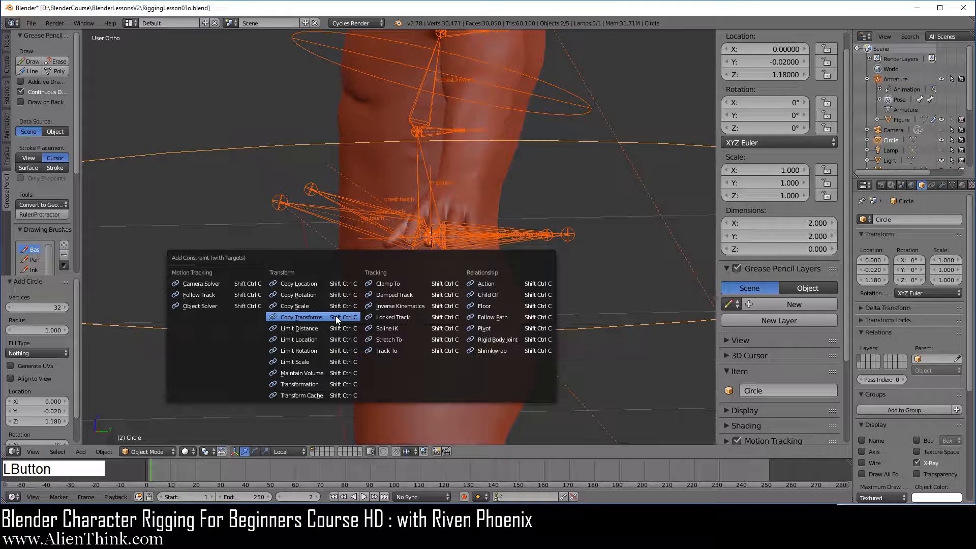
pyautogui.click(336, 317)
# - Apply the visual transform to the circle and delete its Copy Transforms constraint
pyautogui.rightClick(301, 270)
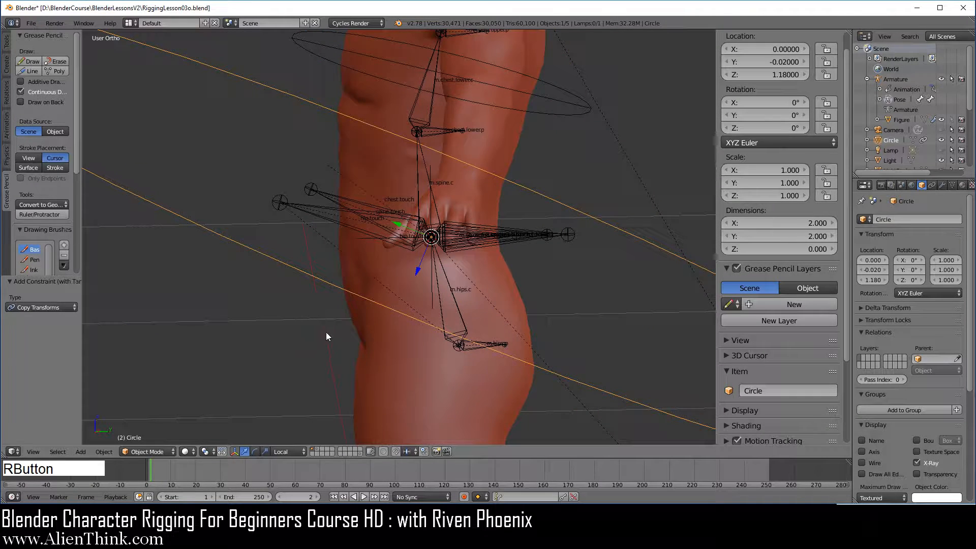
pyautogui.hotkey('ctrl', 'a')
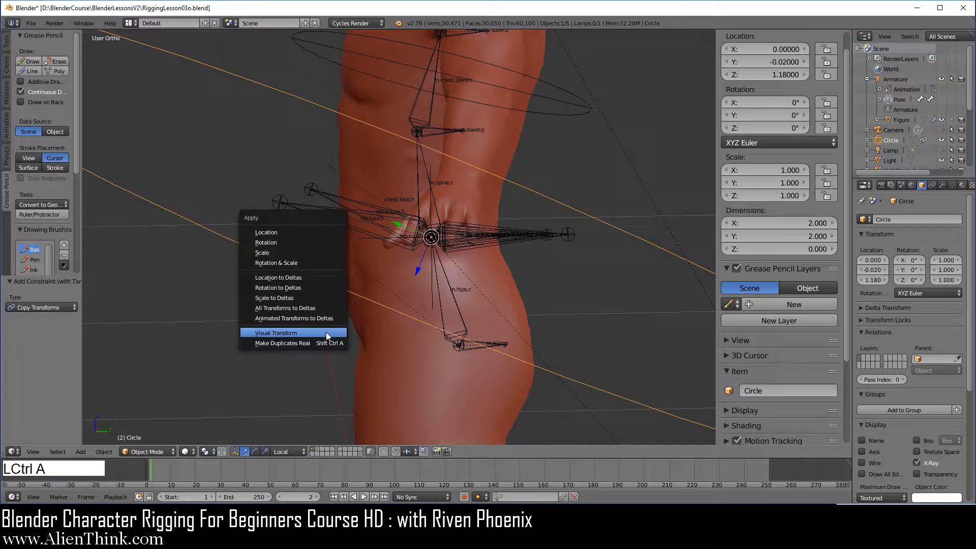
pyautogui.click(325, 333)
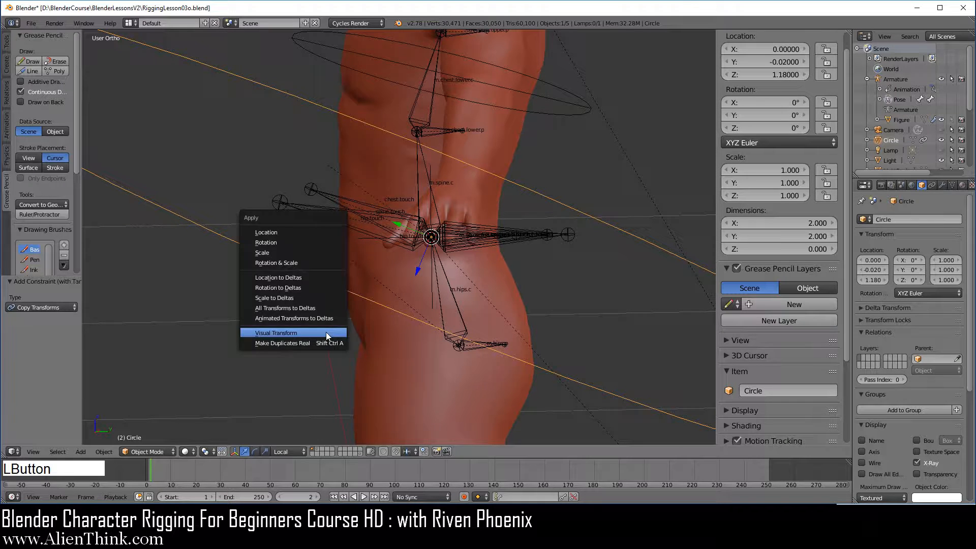
pyautogui.click(932, 185)
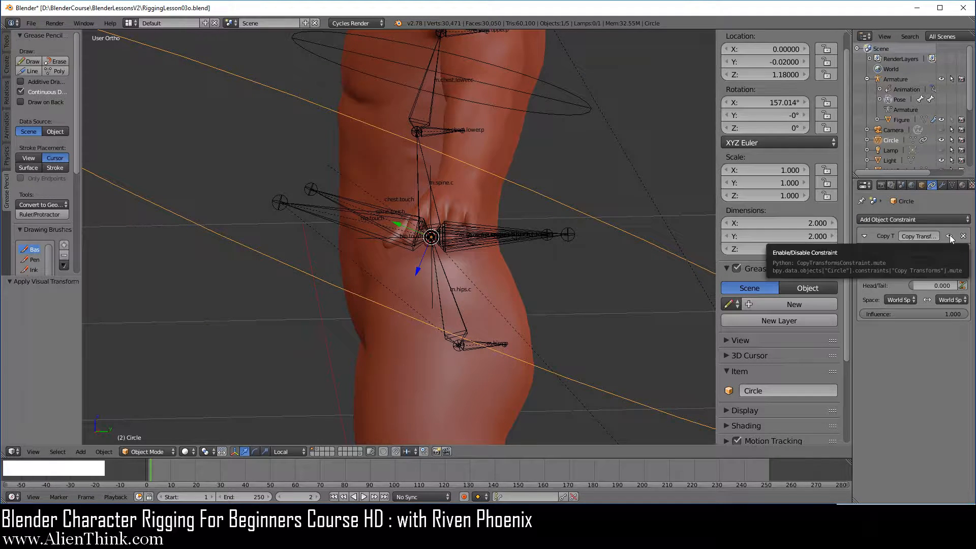
pyautogui.click(949, 238)
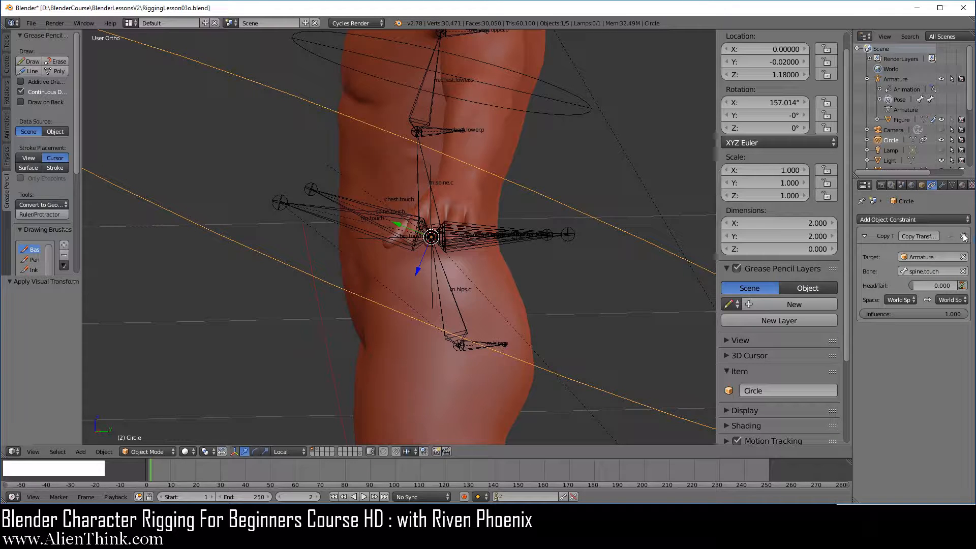
pyautogui.click(963, 236)
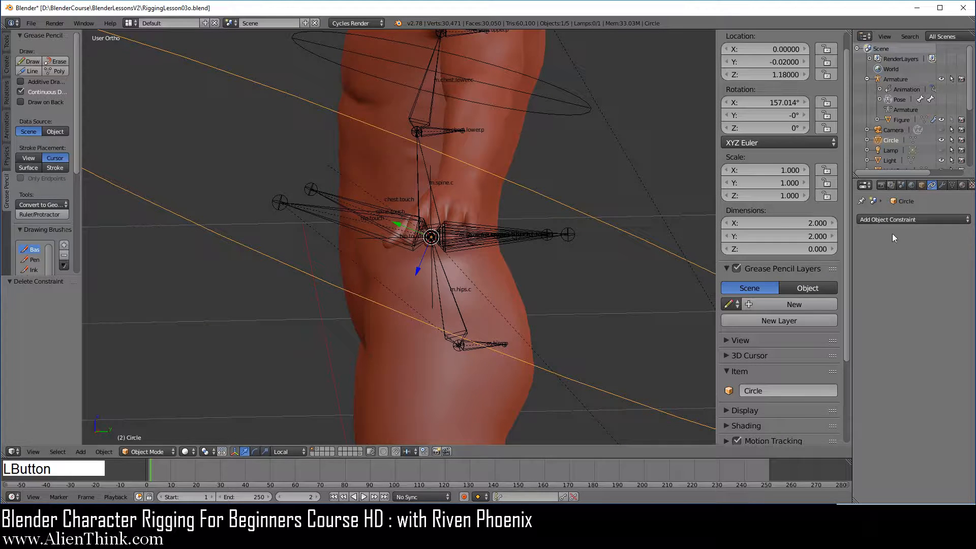
# - Keep the transform orientation on Local and rename the circle object w.spine.touch
pyautogui.click(281, 450)
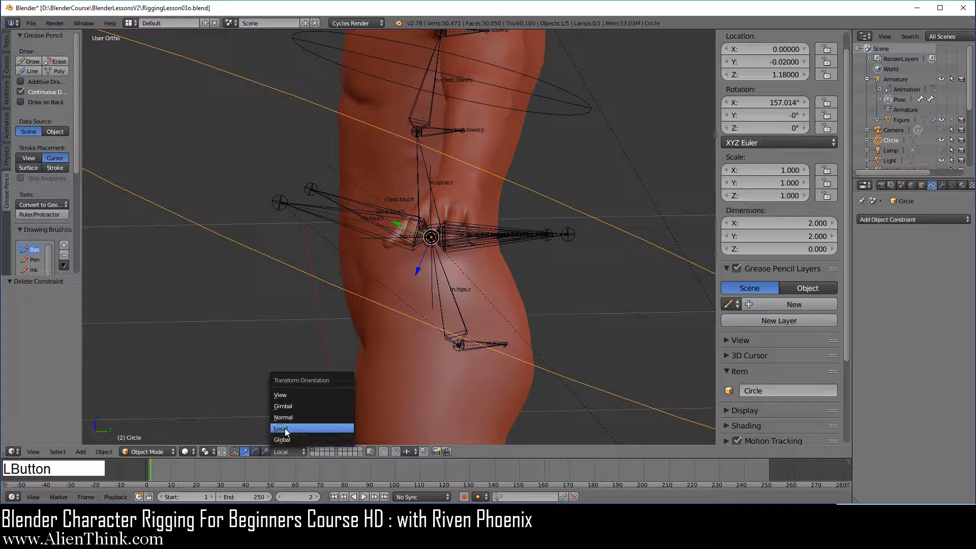
pyautogui.click(284, 428)
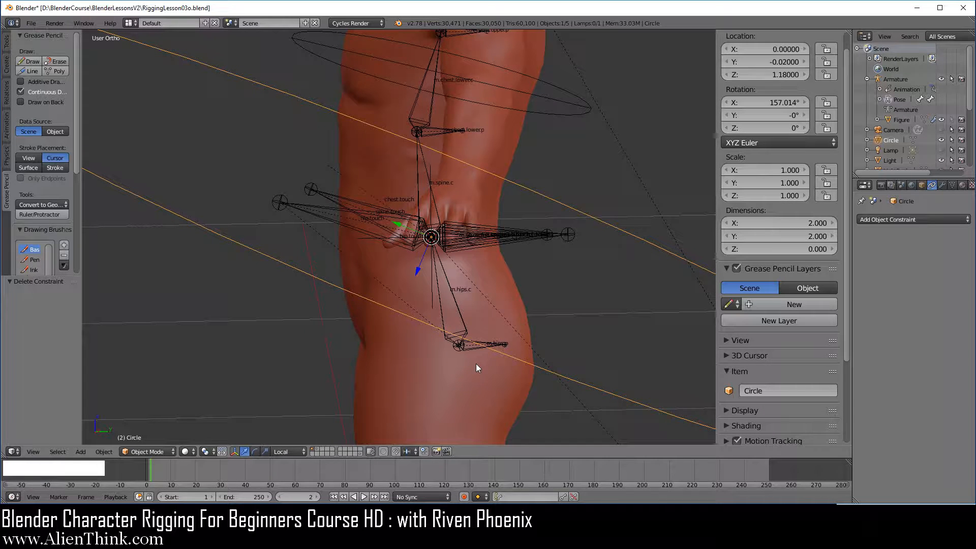
pyautogui.click(777, 390)
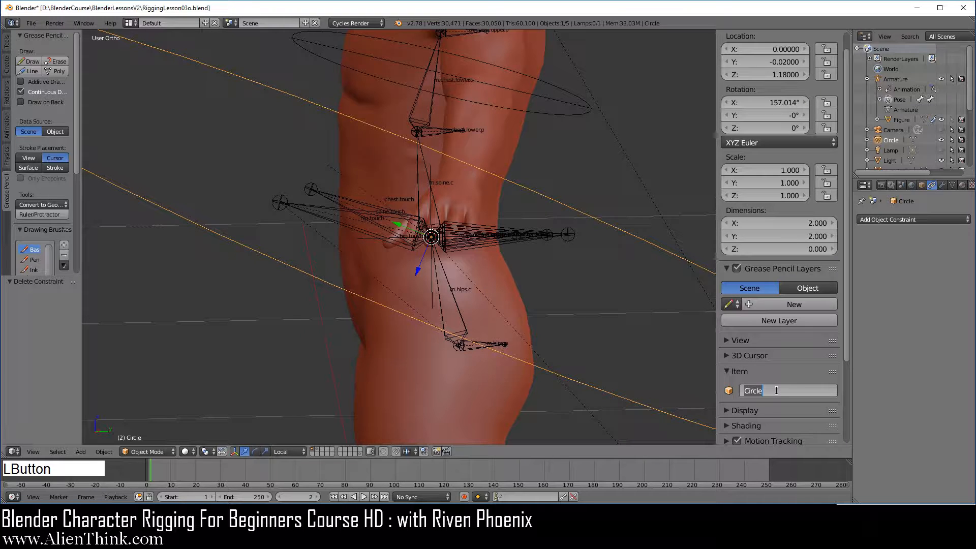
pyautogui.write('w')
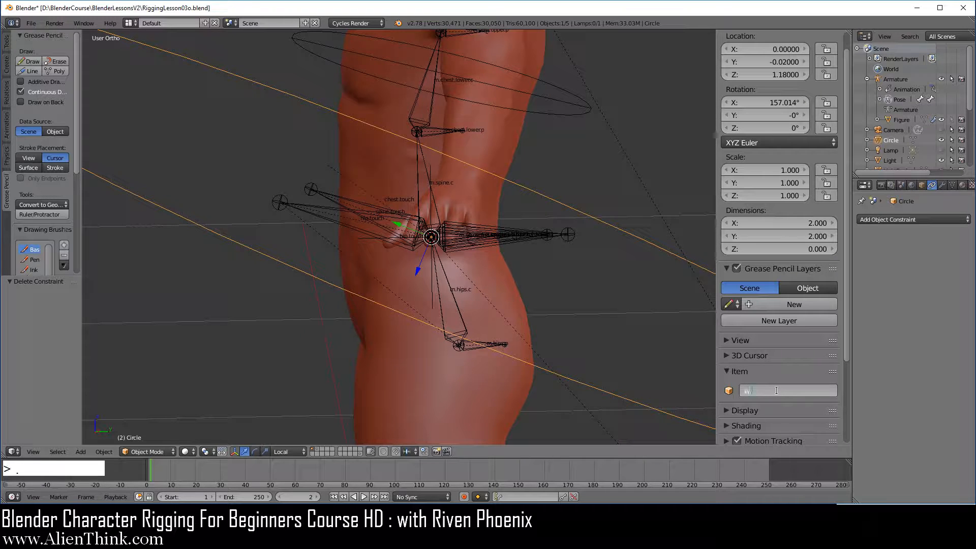
pyautogui.write('.spine.touch')
pyautogui.press('KP_Enter')
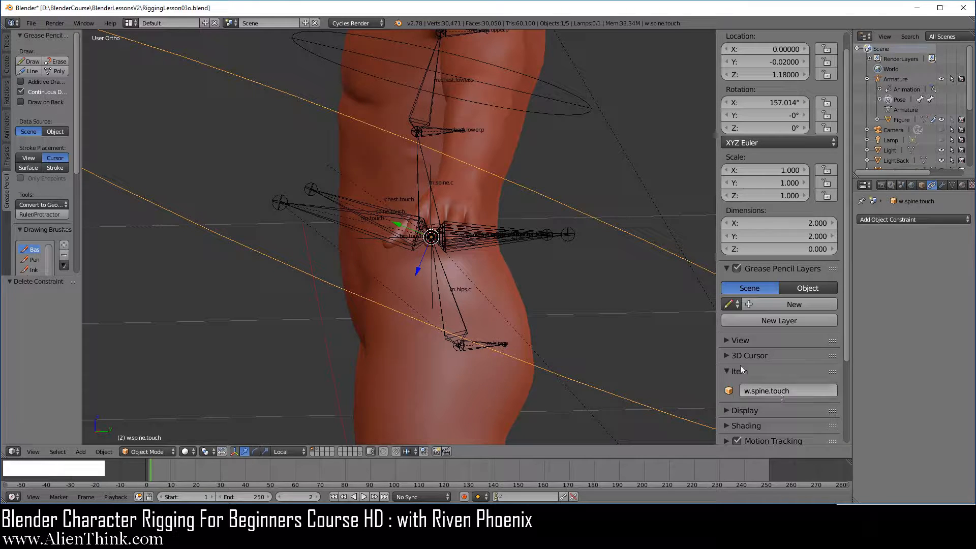
# - Assign w.spine.touch as the custom shape of the spine.touch bone
pyautogui.rightClick(349, 203)
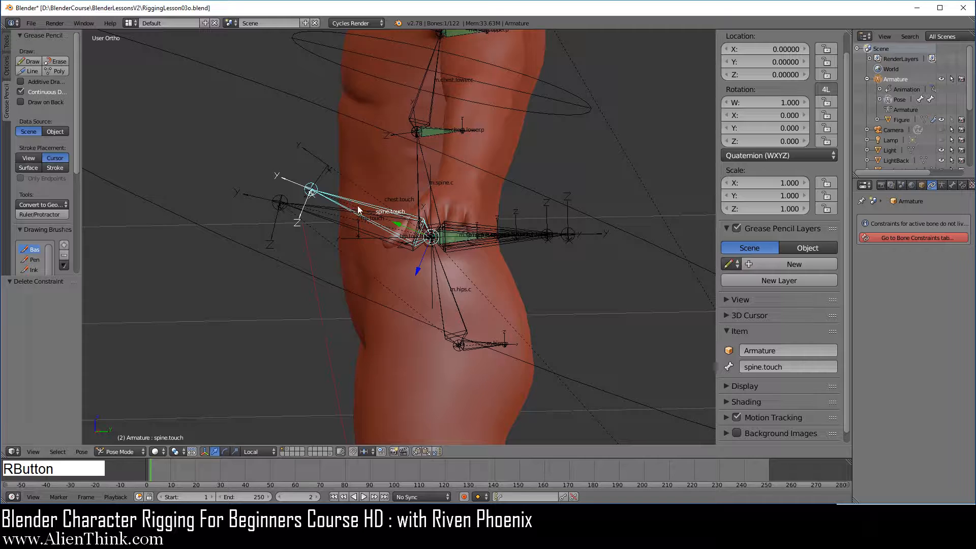
pyautogui.click(951, 185)
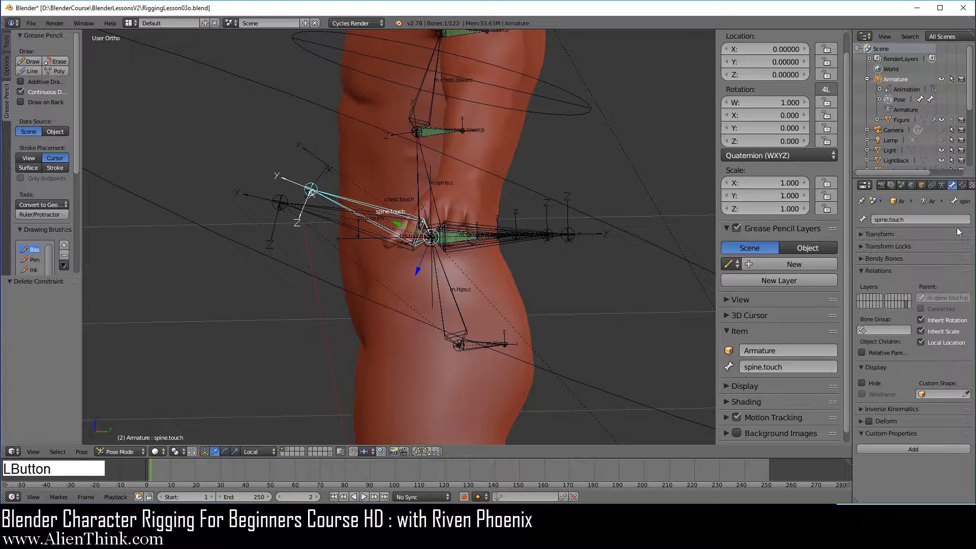
pyautogui.click(943, 395)
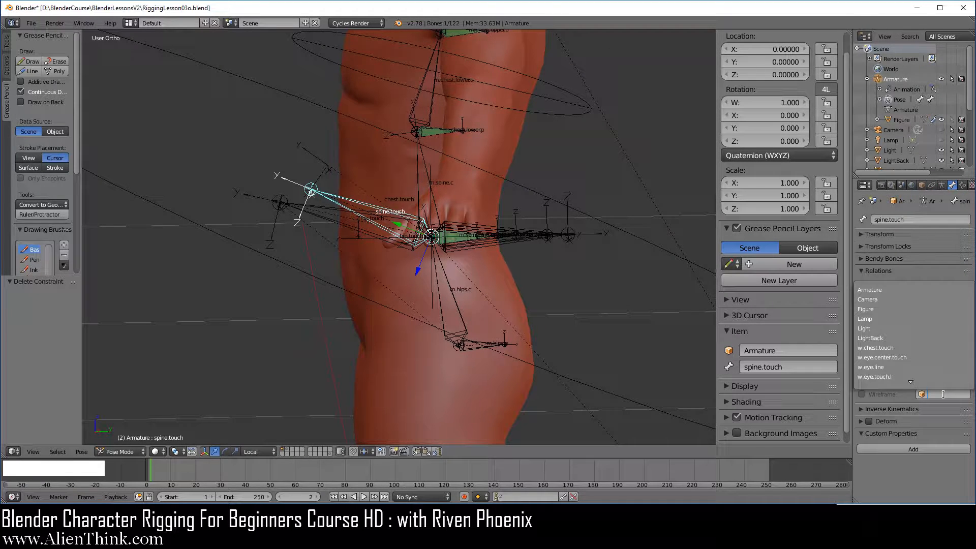
pyautogui.scroll(-10, 927, 349)
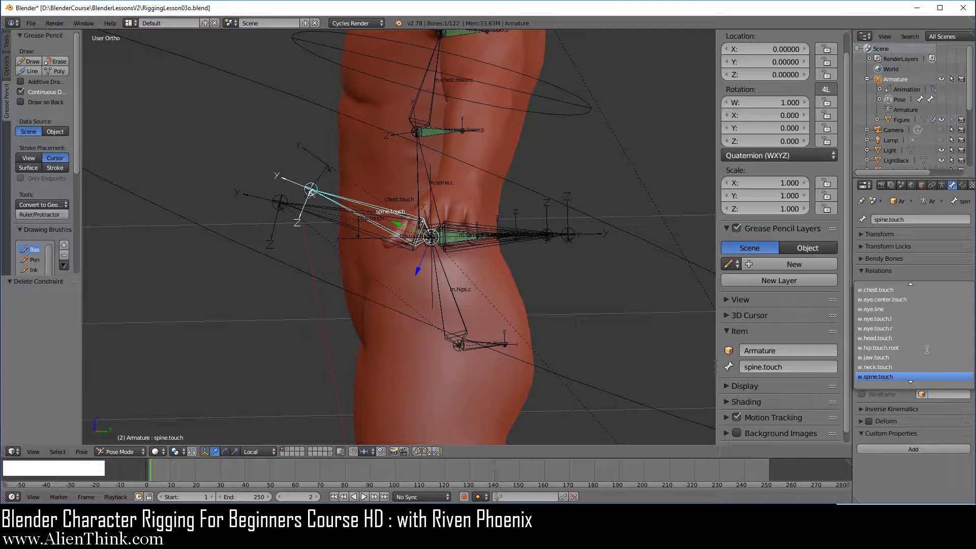
pyautogui.scroll(-1, 915, 359)
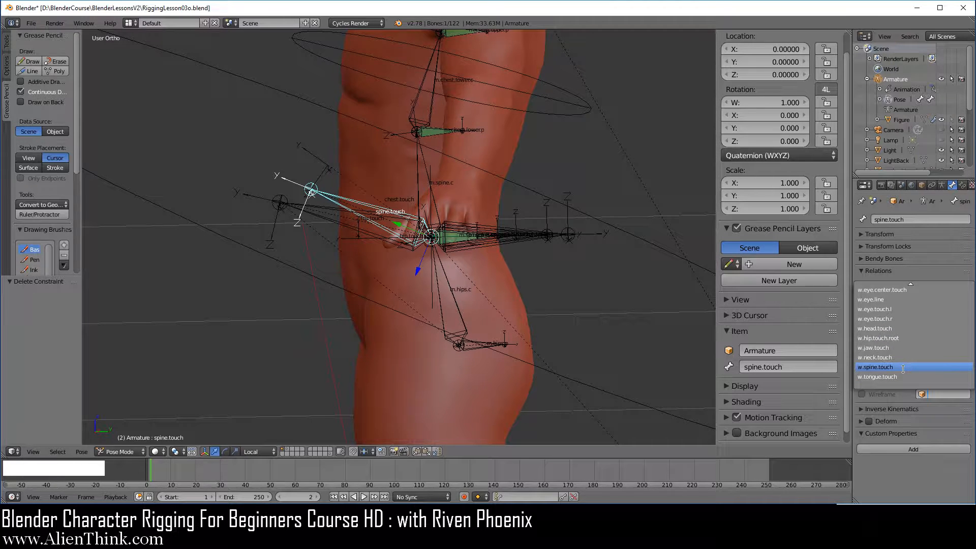
pyautogui.click(903, 367)
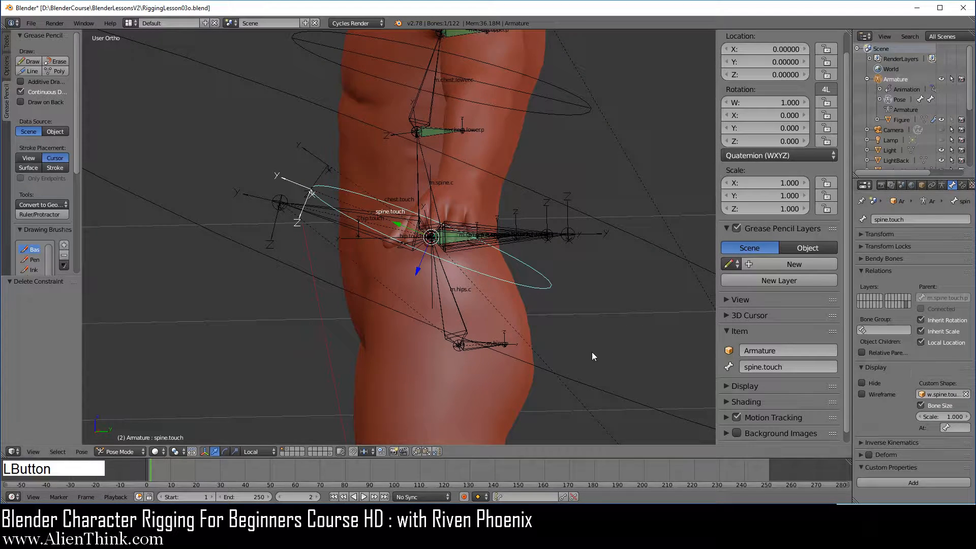
# - Scale the w.spine.touch circle object down uniformly to about 0.218 so it fits around the waist
pyautogui.rightClick(590, 386)
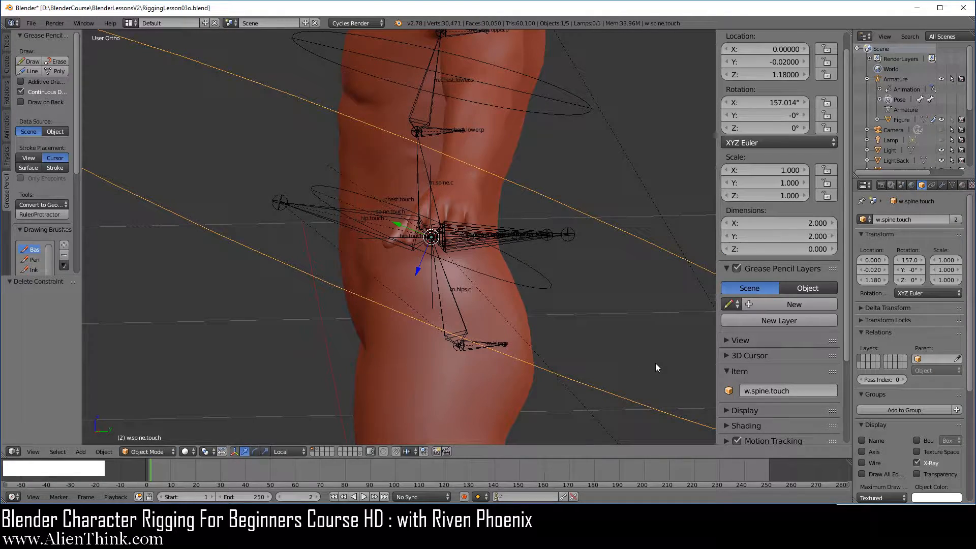
pyautogui.press('s')
pyautogui.click(529, 288)
pyautogui.moveTo(517, 280); pyautogui.dragTo(607, 390, button='middle')
pyautogui.press('s')
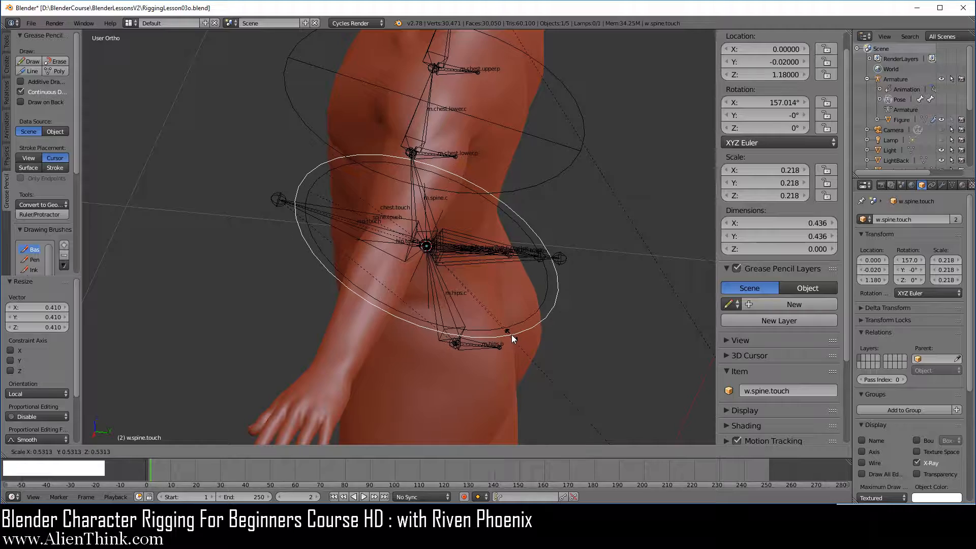
pyautogui.click(511, 334)
# - Set the spine.touch bone's custom shape to display at the m.spine.c bone
pyautogui.press('KP_3')
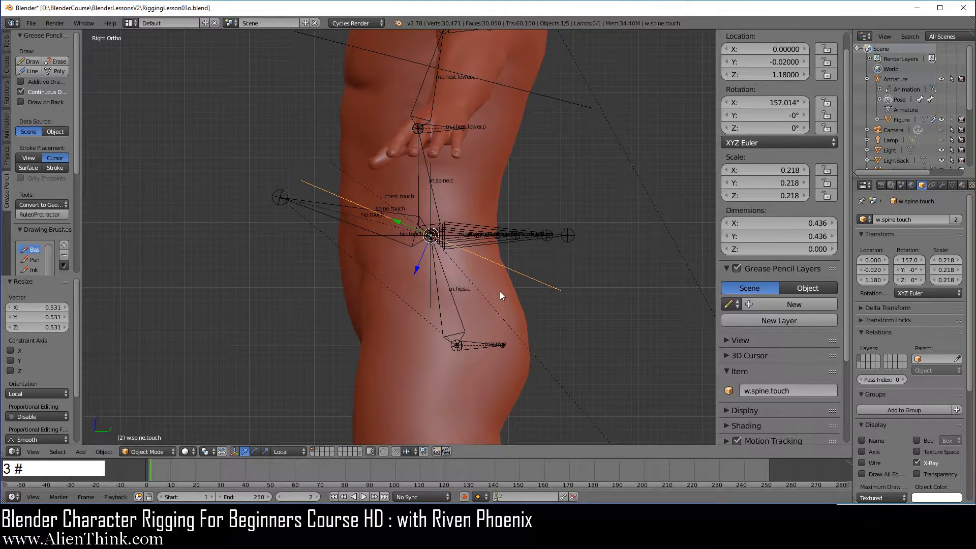
pyautogui.scroll(3, 499, 291)
pyautogui.keyDown('shift'); pyautogui.moveTo(488, 252); pyautogui.dragTo(480, 246, button='middle'); pyautogui.keyUp('shift')
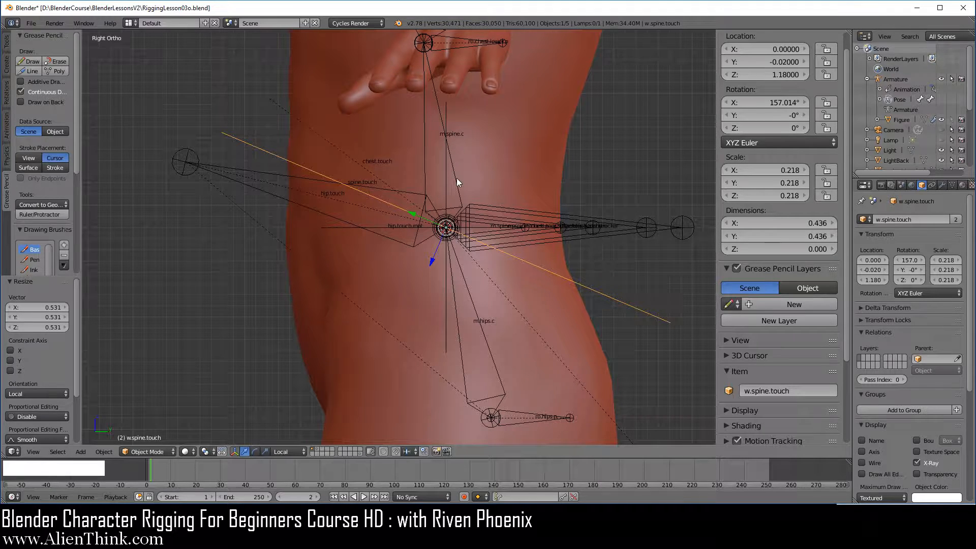
pyautogui.moveTo(457, 239); pyautogui.dragTo(447, 269, button='middle')
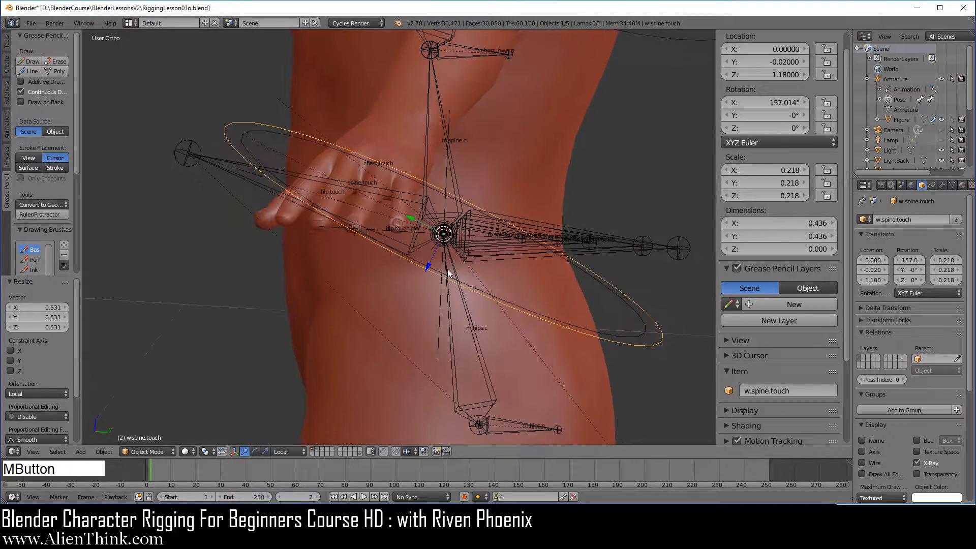
pyautogui.rightClick(646, 333)
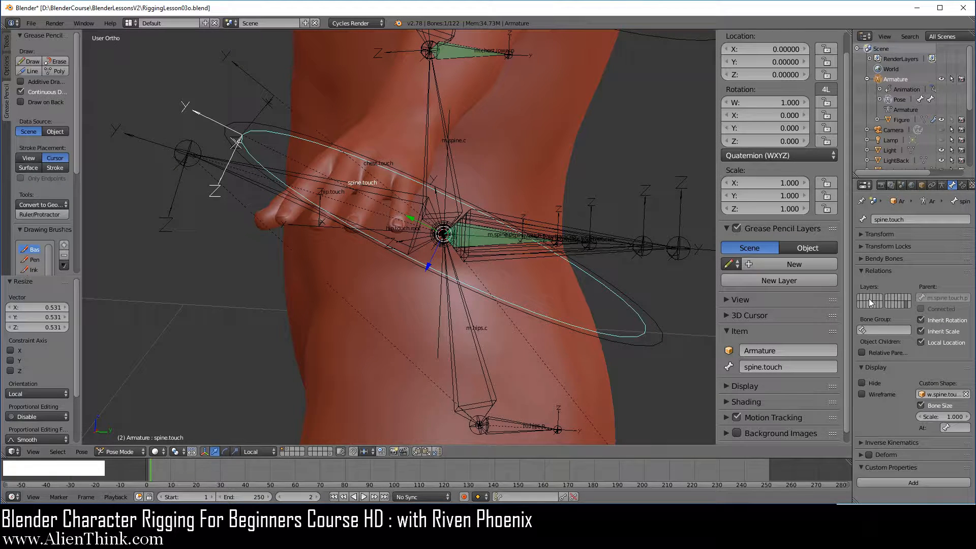
pyautogui.click(959, 429)
pyautogui.write('m')
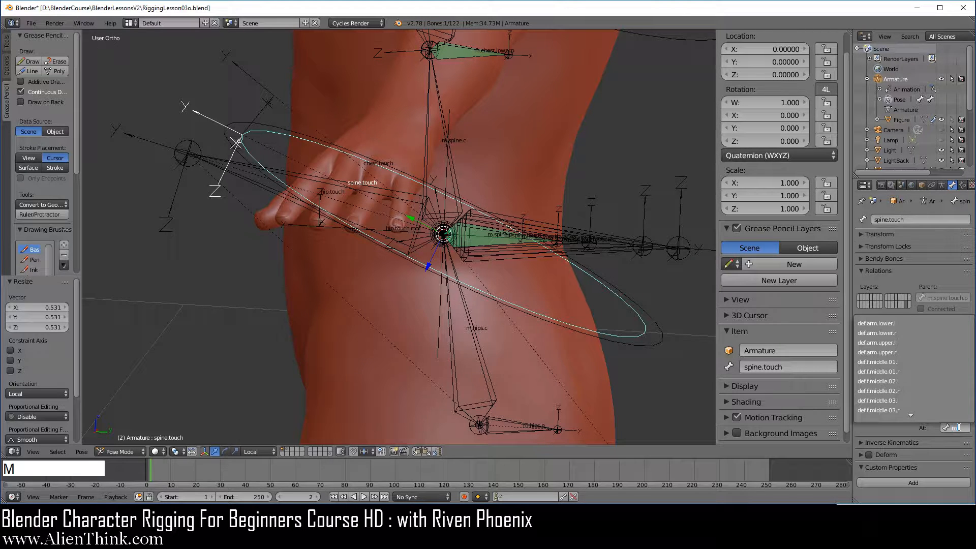
pyautogui.write('.spin')
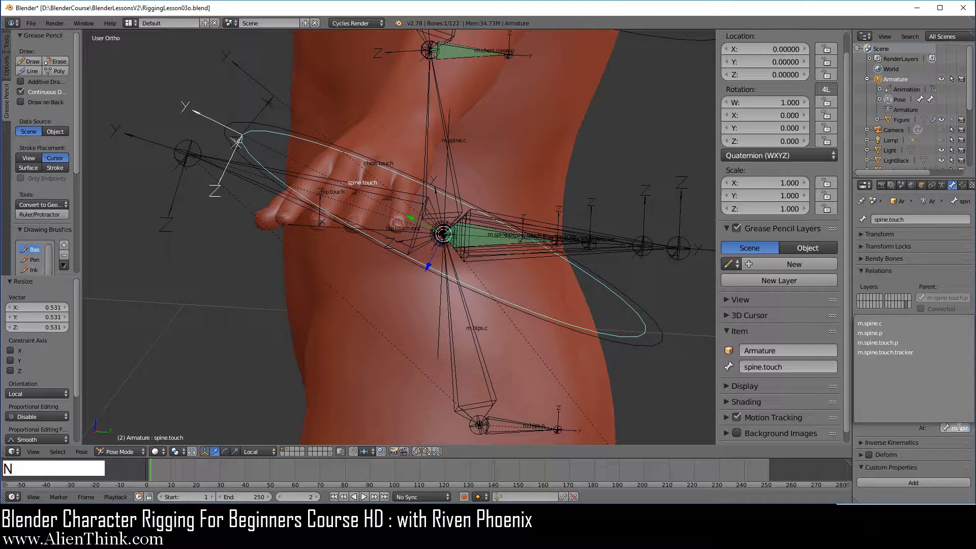
pyautogui.write('e')
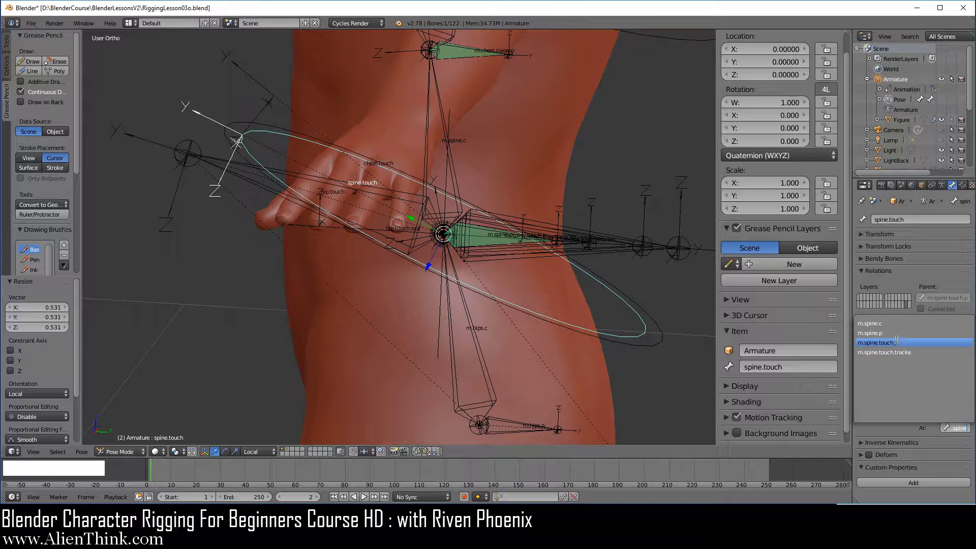
pyautogui.click(875, 323)
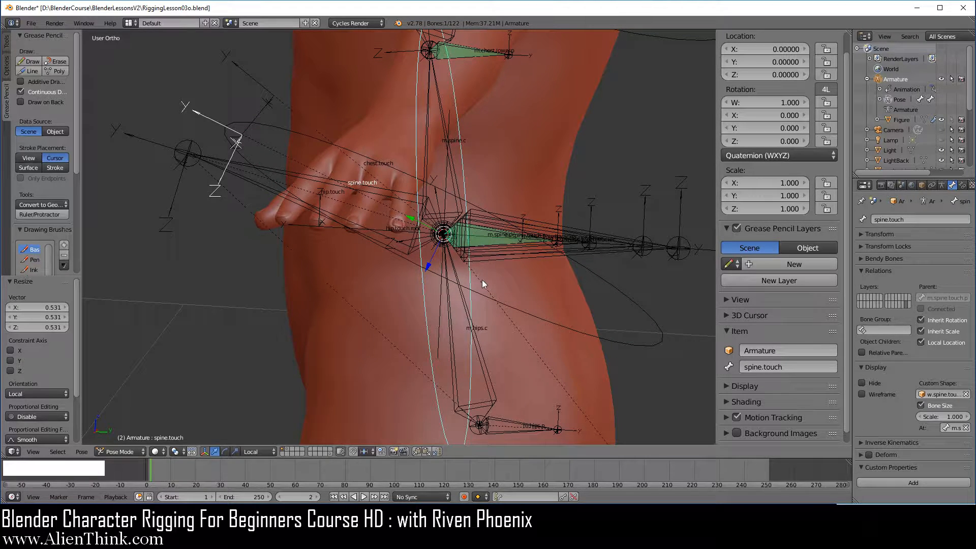
# - Rotate all vertices of the w.spine.touch circle by 90° in Edit Mode from the right side view
pyautogui.press('KP_3')
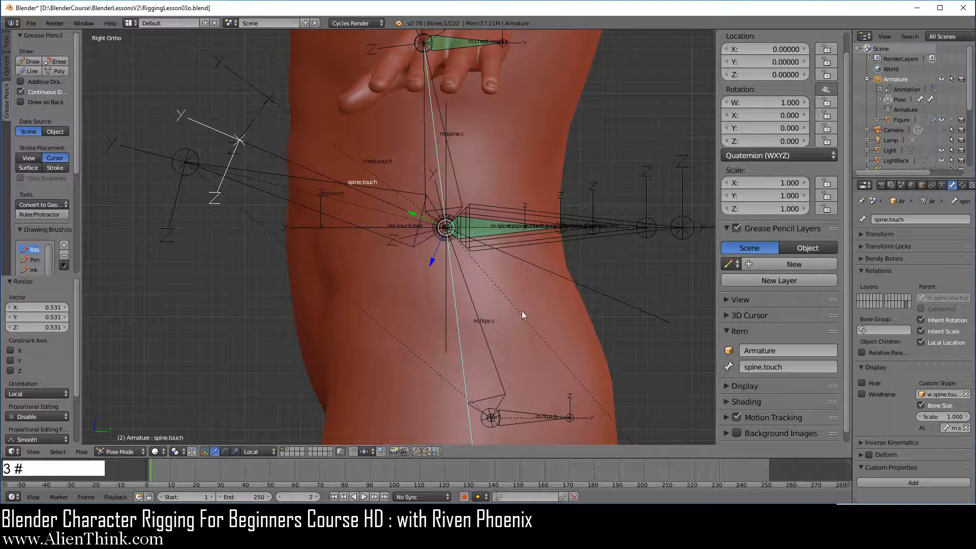
pyautogui.rightClick(559, 277)
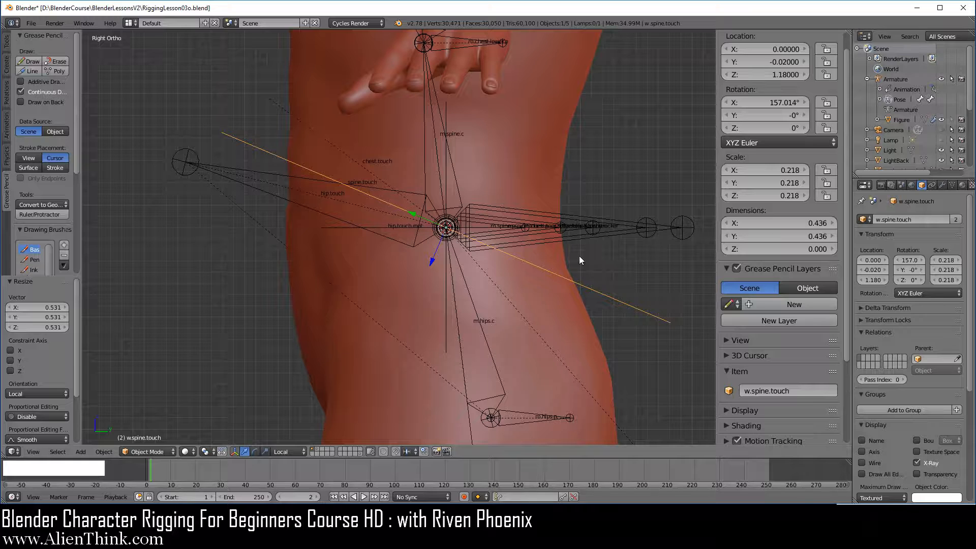
pyautogui.press('Tab')
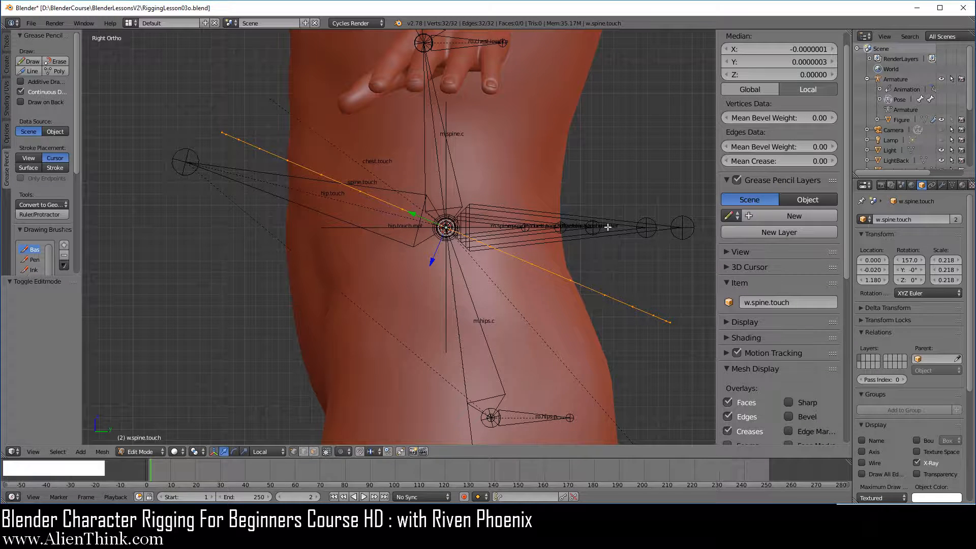
pyautogui.press('r')
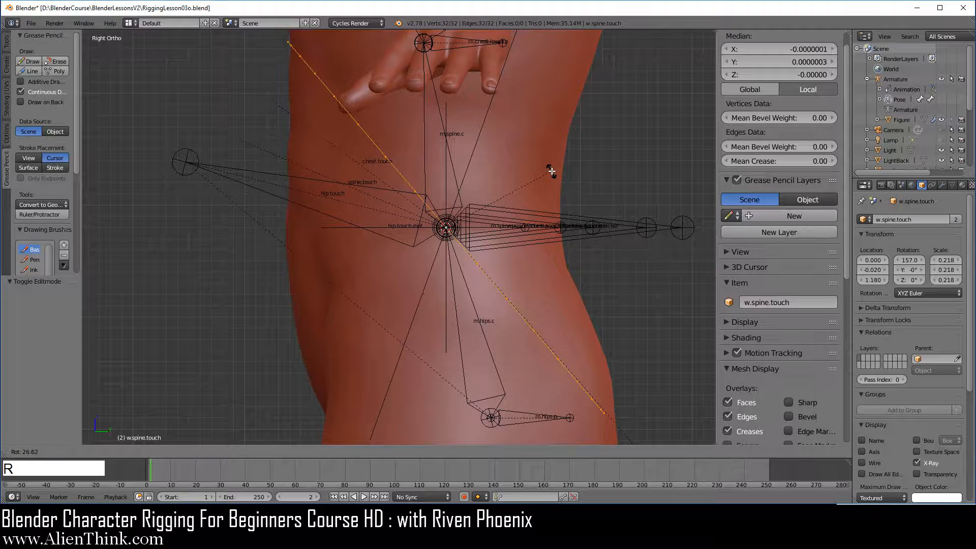
pyautogui.press('ctrl')
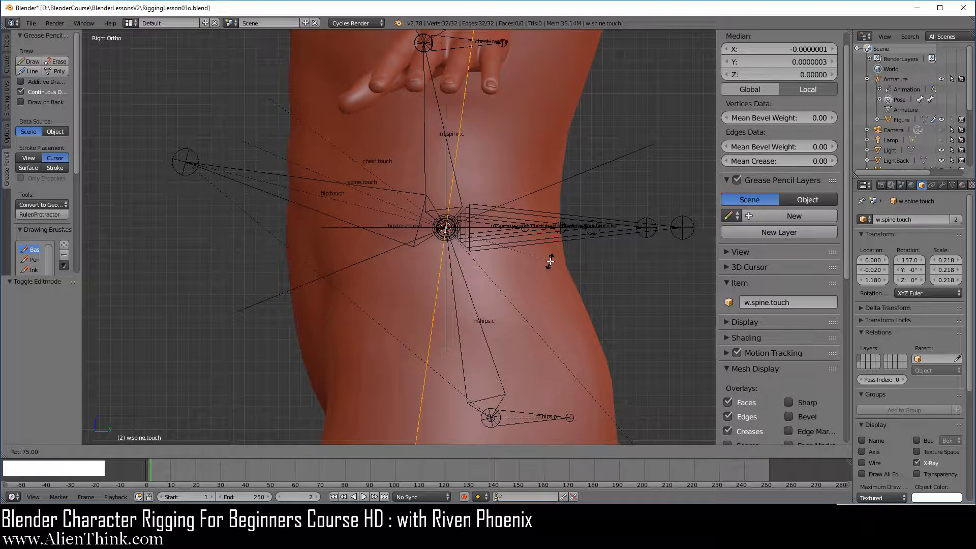
pyautogui.keyDown('ctrl'); pyautogui.click(549, 297); pyautogui.keyUp('ctrl')
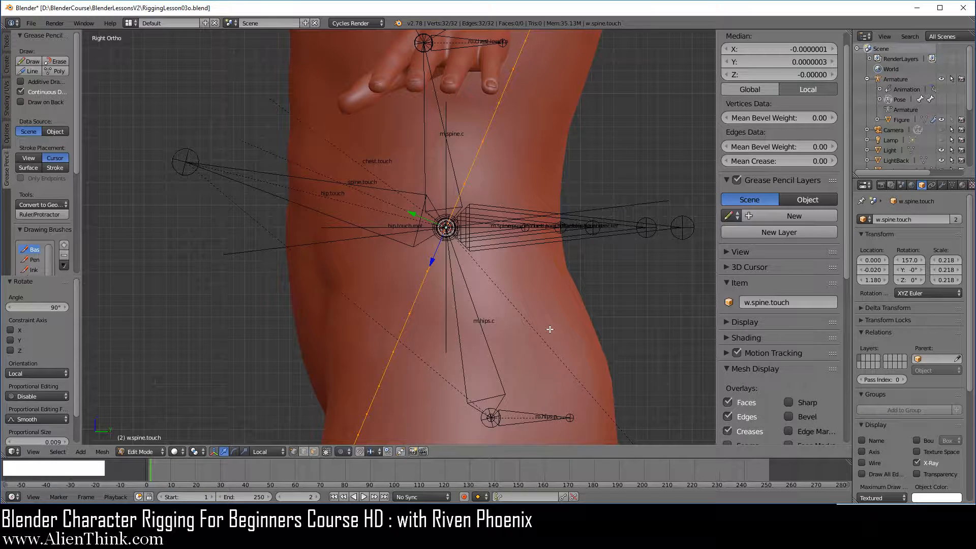
pyautogui.press('Tab')
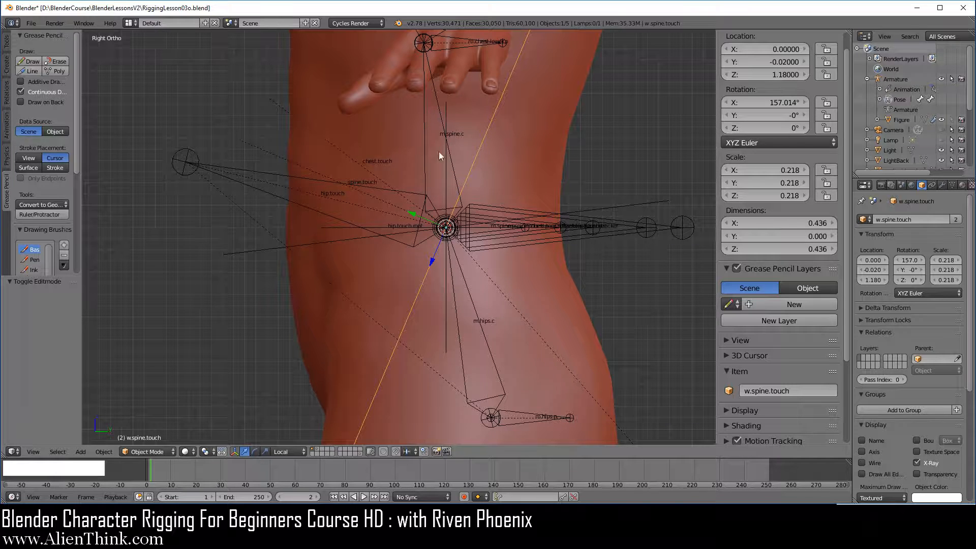
# - Rotate the w.spine.touch object about 60° in the side view and move its mesh up about 0.09 in Edit Mode to the mid-spine
pyautogui.press('r')
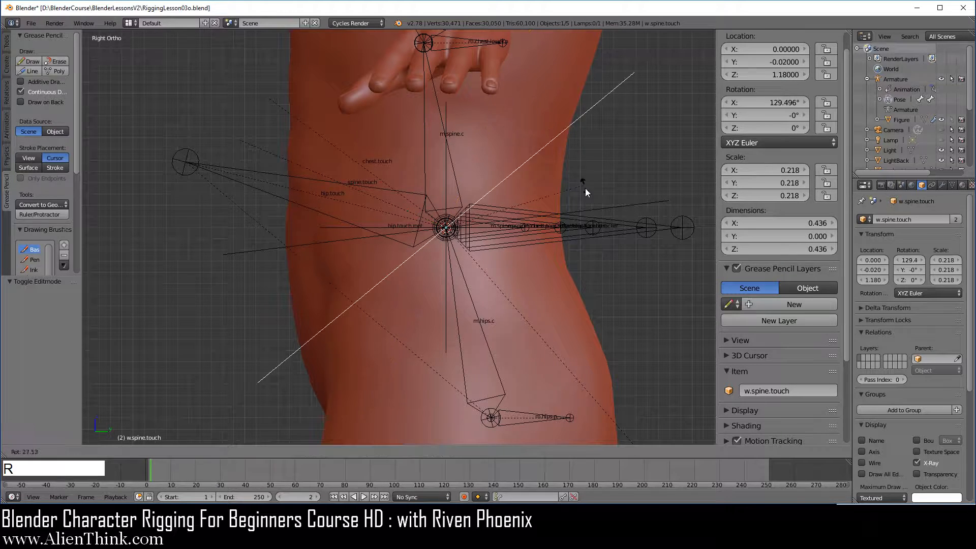
pyautogui.click(590, 266)
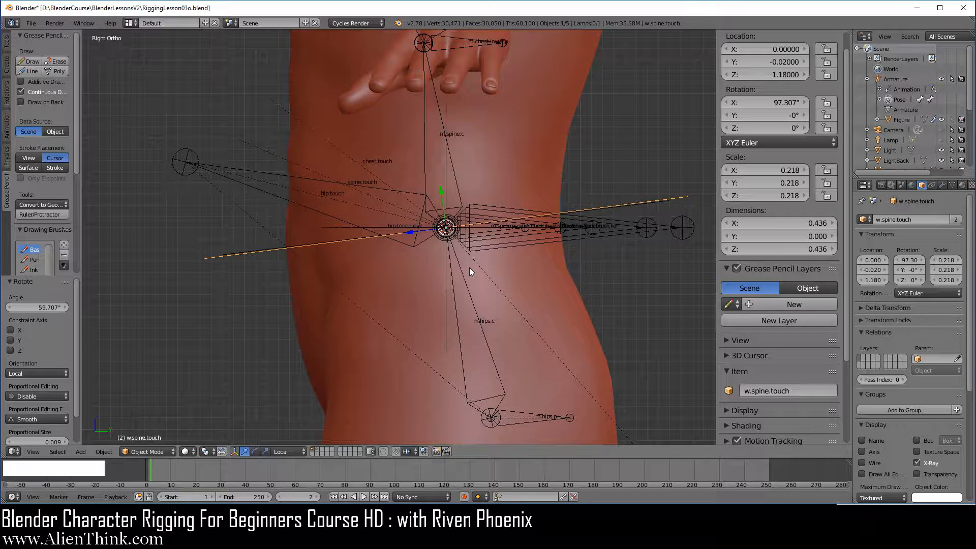
pyautogui.press('Tab')
pyautogui.press('g')
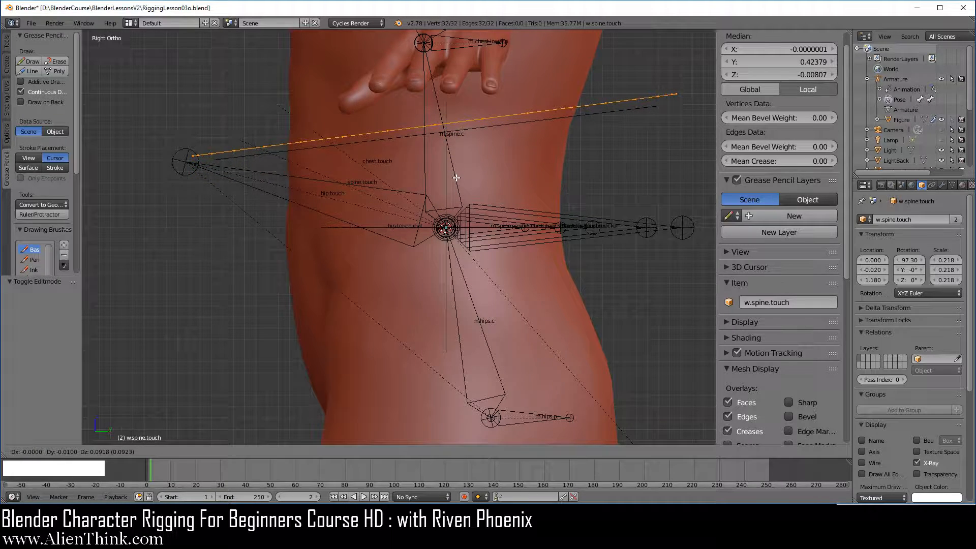
pyautogui.click(457, 181)
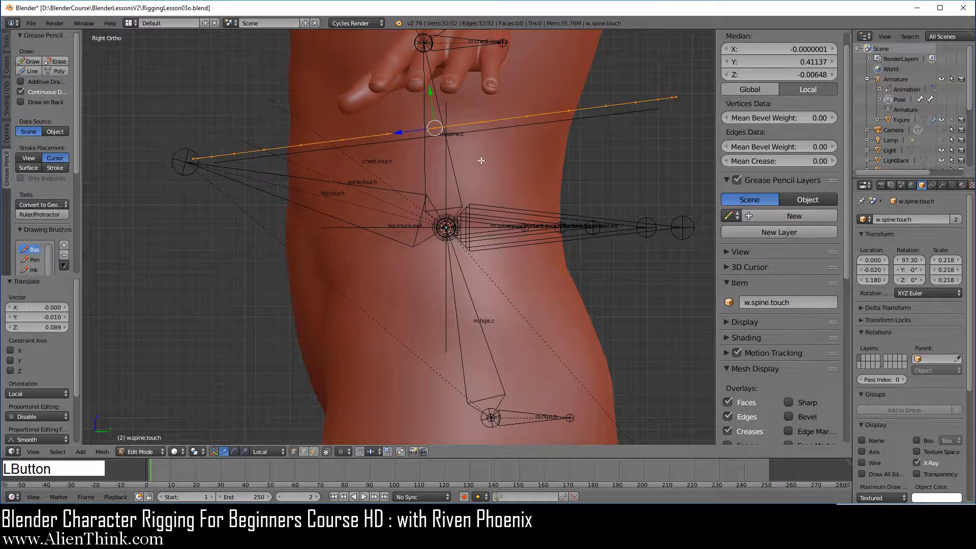
pyautogui.press('Tab')
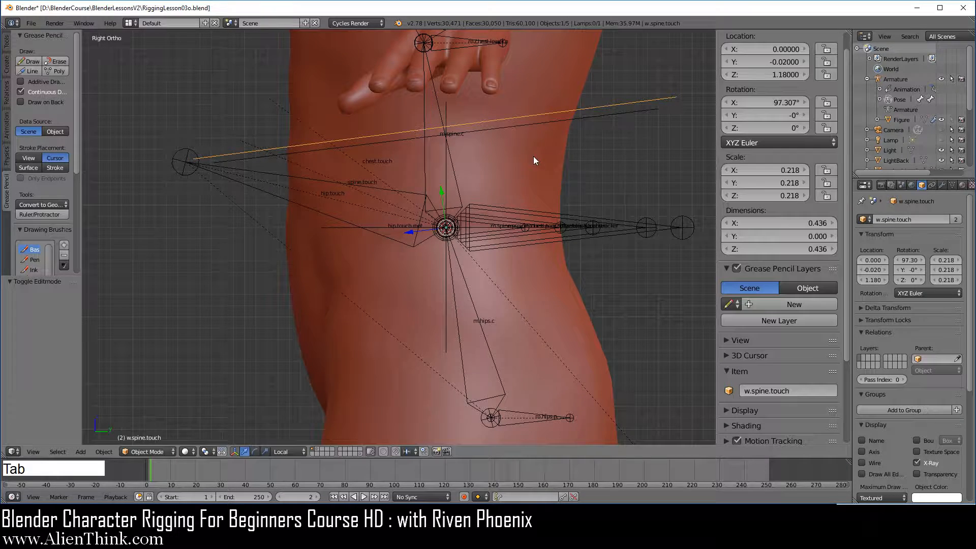
# - Rotate the w.spine.touch circle object by about 0.3° in the right side view
pyautogui.keyDown('shift'); pyautogui.moveTo(630, 156); pyautogui.dragTo(600, 208, button='middle'); pyautogui.keyUp('shift')
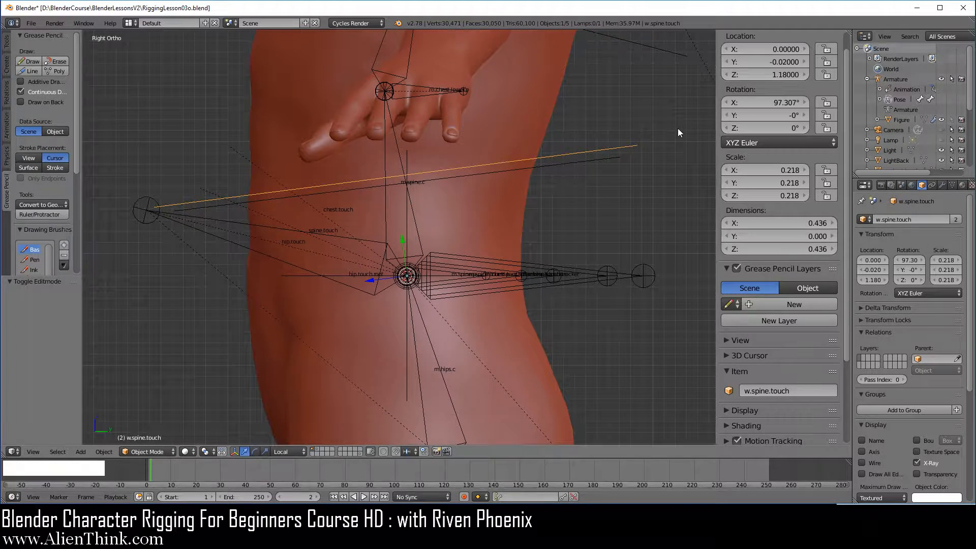
pyautogui.press('r')
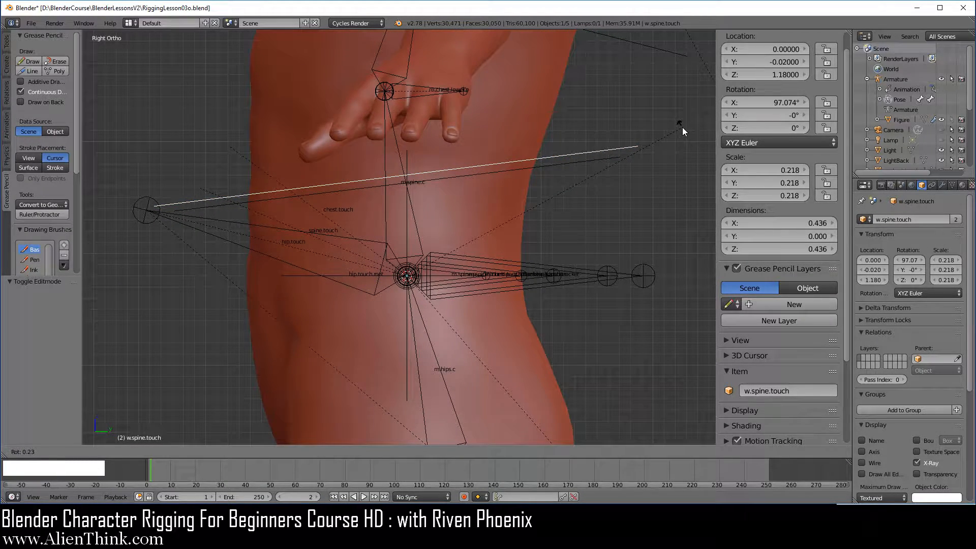
pyautogui.click(639, 145)
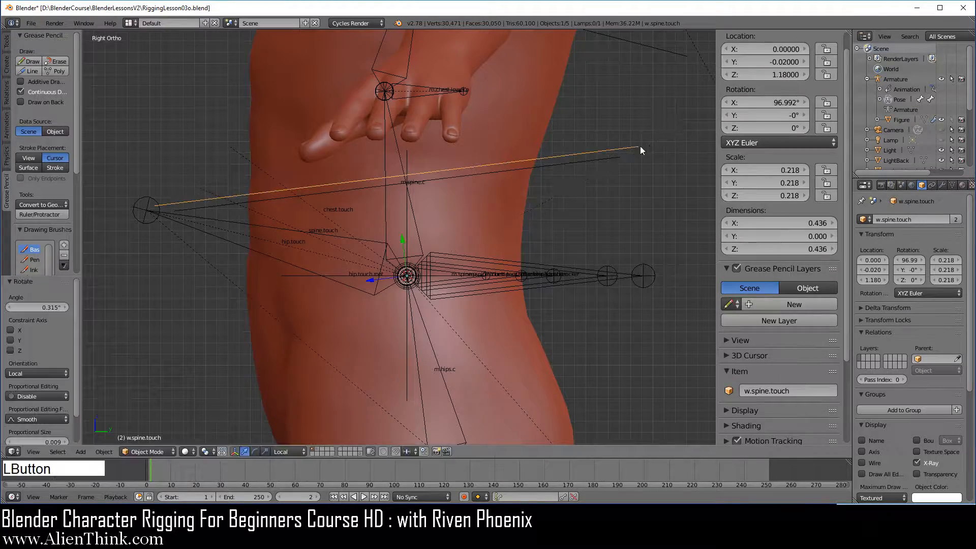
pyautogui.moveTo(403, 205); pyautogui.dragTo(429, 287, button='middle')
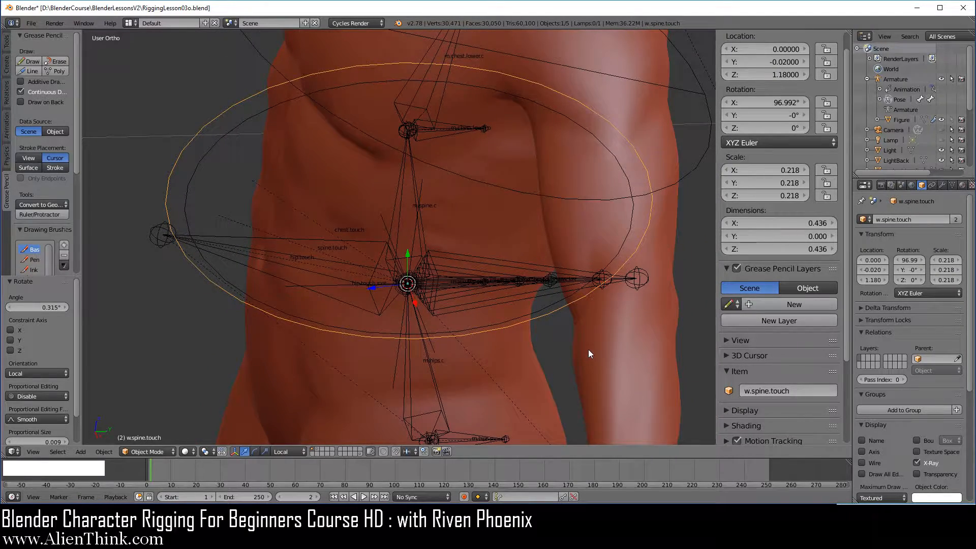
pyautogui.press('KP_1')
pyautogui.scroll(-4, 630, 306)
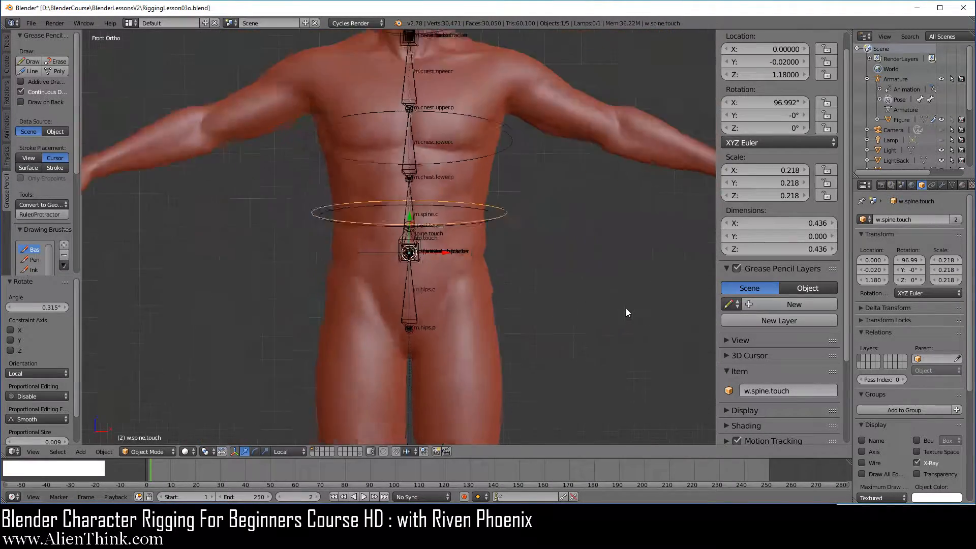
pyautogui.moveTo(486, 235); pyautogui.dragTo(366, 327, button='middle')
# - Scale the w.spine.touch circle's mesh down to about 0.926 in Edit Mode so it fits closer to the waist
pyautogui.press('KP_1')
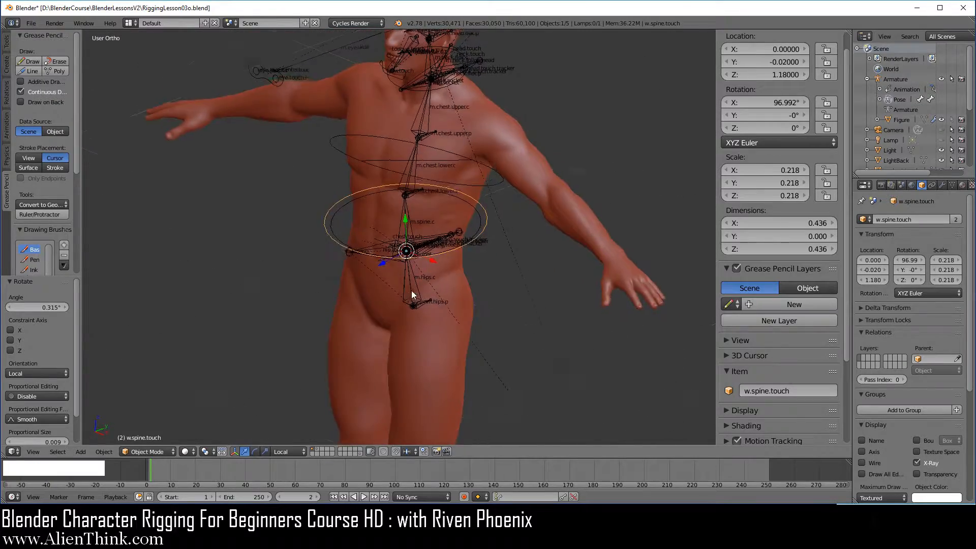
pyautogui.scroll(5, 432, 291)
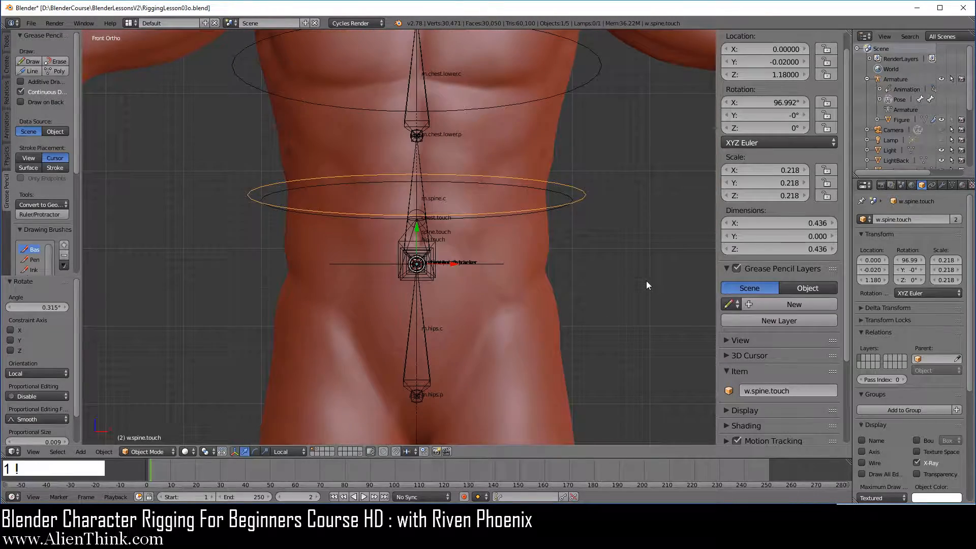
pyautogui.press('Tab')
pyautogui.press('s')
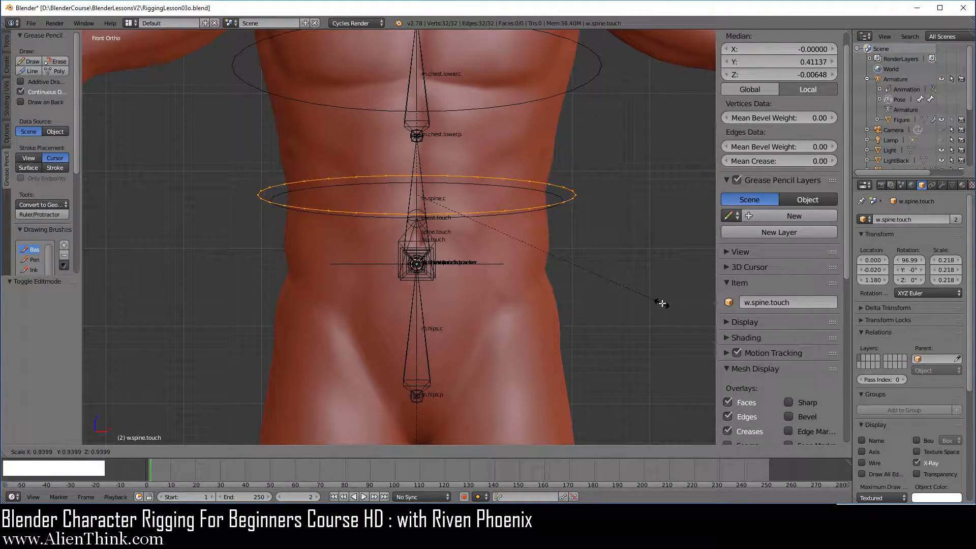
pyautogui.click(632, 290)
# - Join the front and back centre vertices of the w.spine.touch circle with an edge and return to Object Mode
pyautogui.moveTo(632, 290); pyautogui.dragTo(460, 262, button='middle')
pyautogui.press('KP_1')
pyautogui.scroll(2, 437, 213)
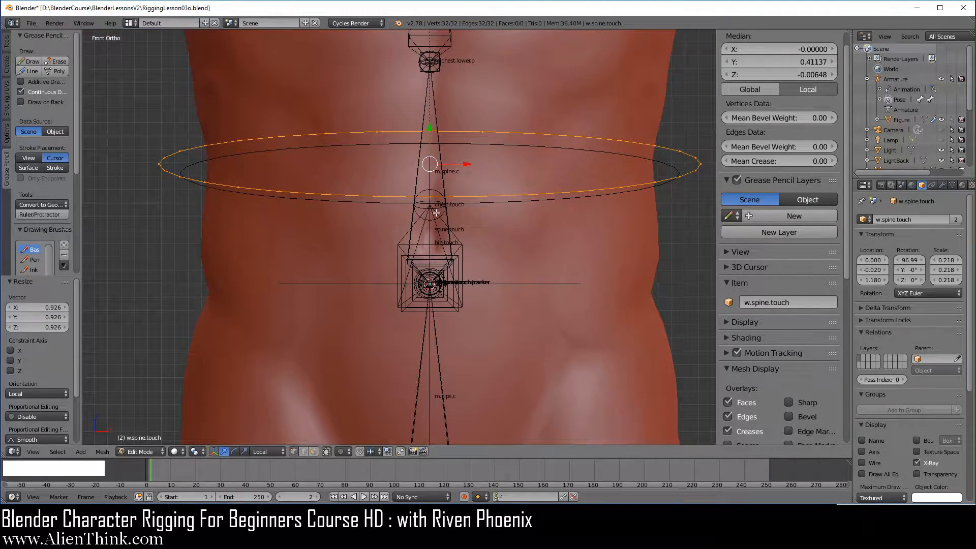
pyautogui.rightClick(431, 196)
pyautogui.keyDown('shift'); pyautogui.rightClick(431, 131); pyautogui.keyUp('shift')
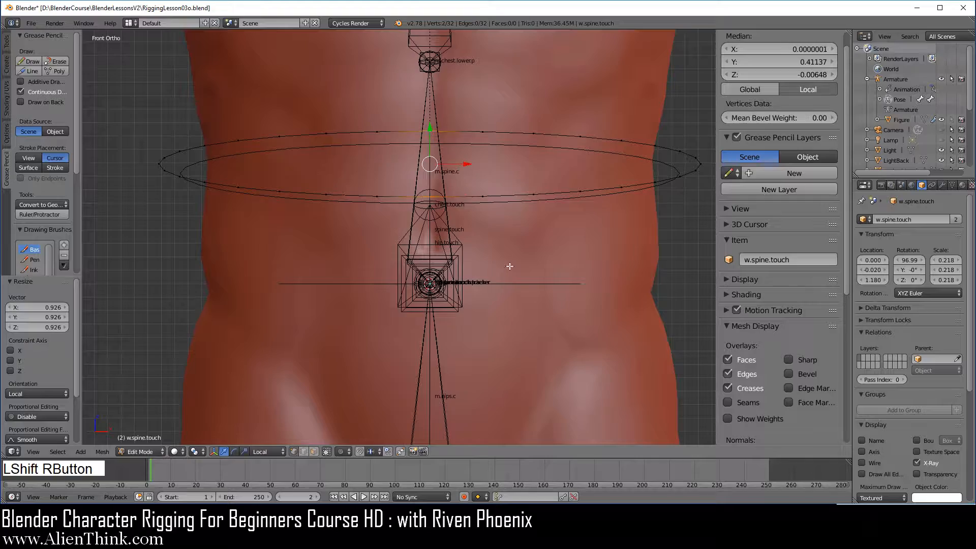
pyautogui.press('Tab')
# - Move the w.spine.touch object down about 0.006 in the right side view to line up with the displayed bone shape
pyautogui.moveTo(509, 266); pyautogui.dragTo(485, 300, button='middle')
pyautogui.press('KP_3')
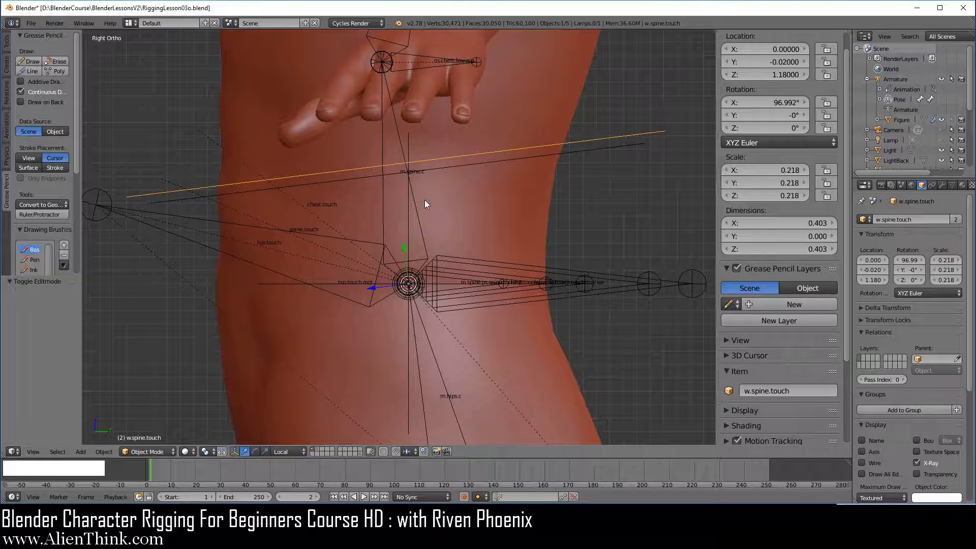
pyautogui.press('g')
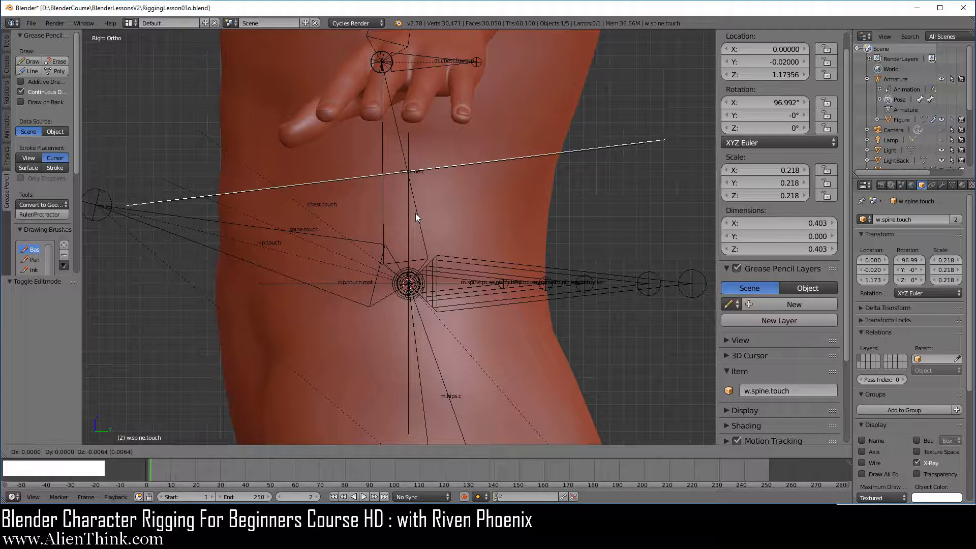
pyautogui.click(416, 217)
# - Move the w.spine.touch object to the last scene layer
pyautogui.moveTo(483, 300)
pyautogui.mouseDown(button='middle')
pyautogui.moveTo(319, 188)
pyautogui.moveTo(431, 294)
pyautogui.moveTo(493, 286)
pyautogui.mouseUp(button='middle')
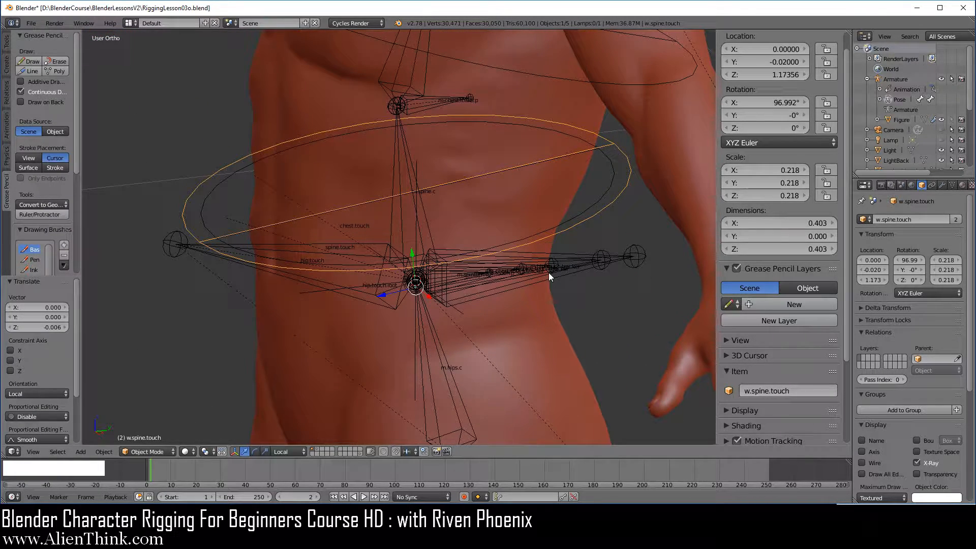
pyautogui.press('m')
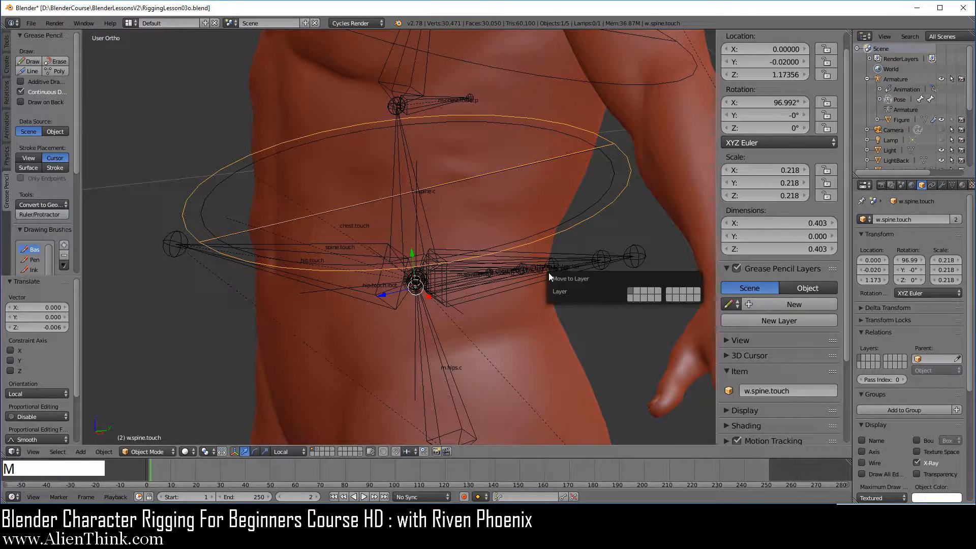
pyautogui.click(698, 297)
# - Put the spine.touch bone on the first bone layer and display only that layer of the armature
pyautogui.rightClick(602, 196)
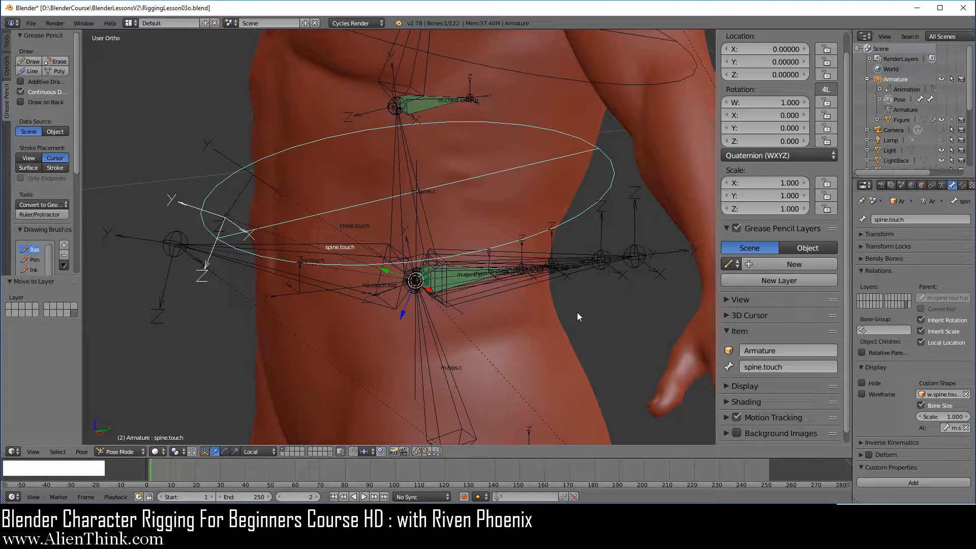
pyautogui.press('m')
pyautogui.click(661, 330)
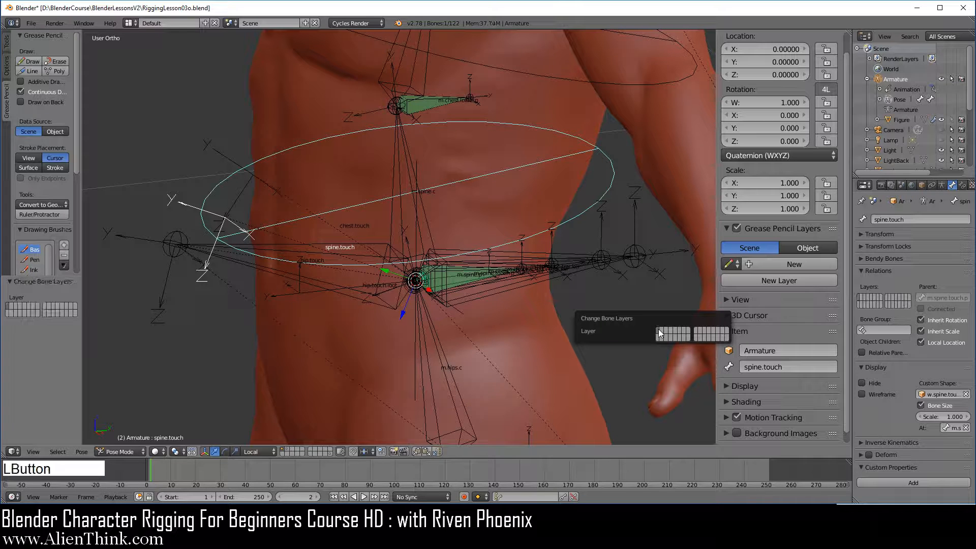
pyautogui.click(942, 185)
pyautogui.click(863, 277)
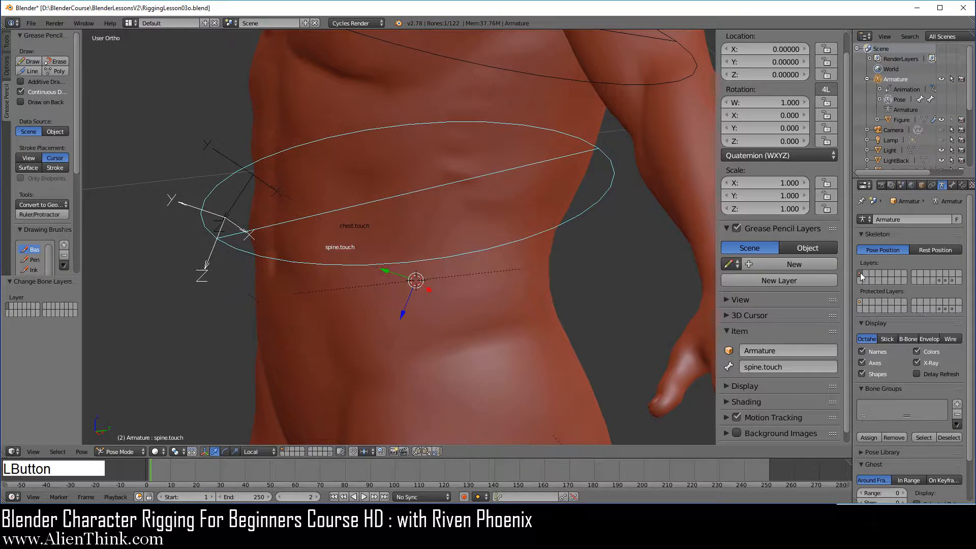
# - Test the spine.touch and chest.touch controls with a temporary rotation of each bone in the right side view
pyautogui.moveTo(590, 279); pyautogui.dragTo(581, 297, button='middle')
pyautogui.press('KP_3')
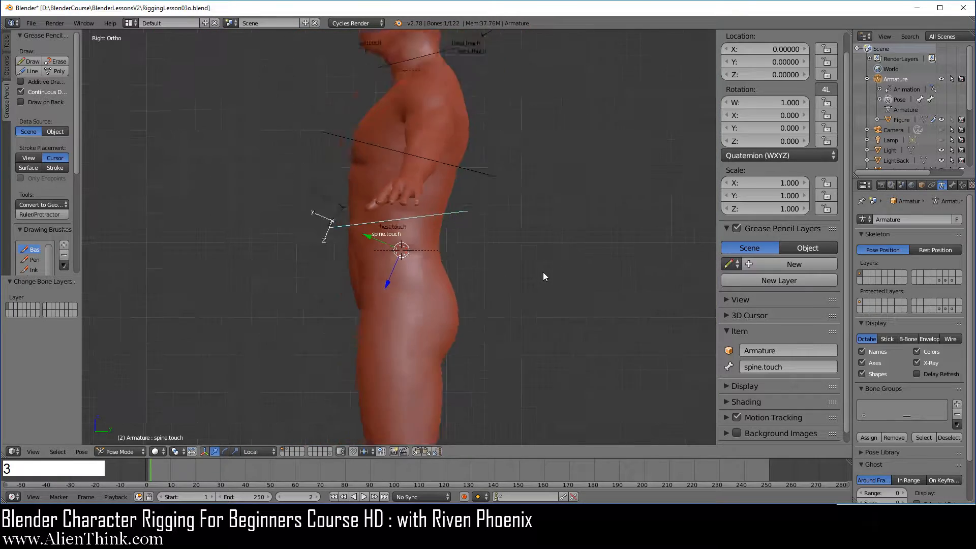
pyautogui.scroll(-2, 539, 271)
pyautogui.keyDown('shift'); pyautogui.moveTo(422, 244); pyautogui.dragTo(441, 250, button='middle'); pyautogui.keyUp('shift')
pyautogui.moveTo(321, 262); pyautogui.dragTo(374, 300, button='middle')
pyautogui.press('3')
pyautogui.scroll(4, 487, 300)
pyautogui.press('r')
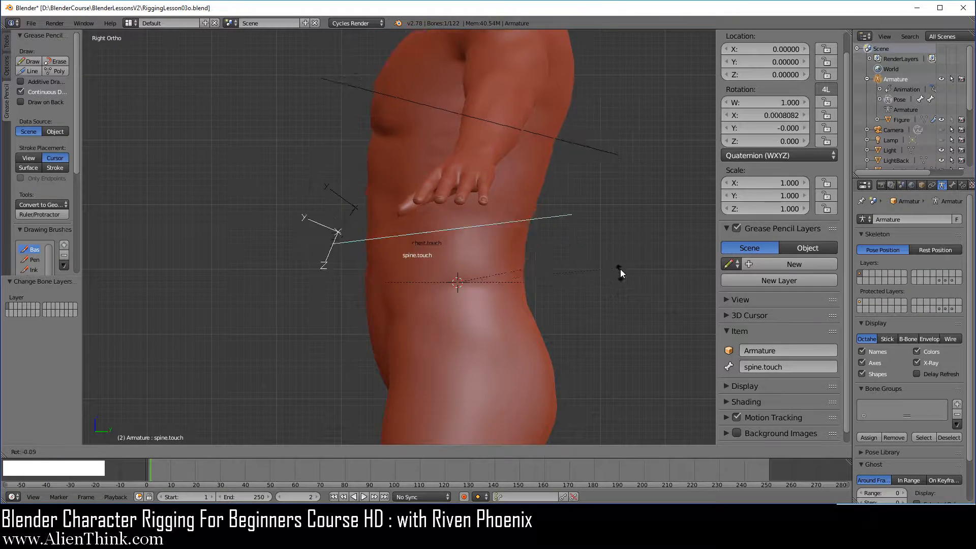
pyautogui.rightClick(598, 254)
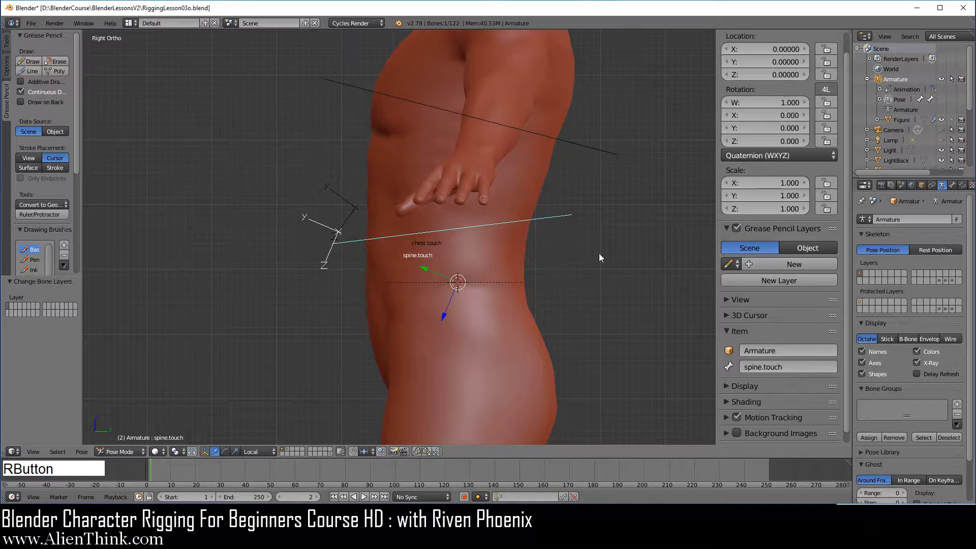
pyautogui.rightClick(551, 138)
pyautogui.press('r')
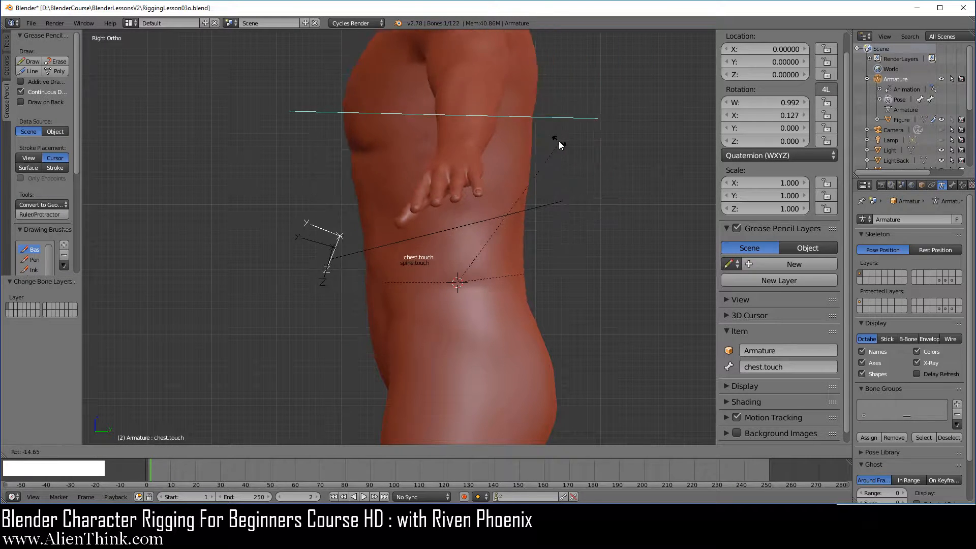
pyautogui.rightClick(537, 225)
# - Deselect all bones and display the armature layer with the hip.touch and mechanism bones alongside the first layer
pyautogui.scroll(-2, 502, 257)
pyautogui.keyDown('shift'); pyautogui.moveTo(502, 257); pyautogui.dragTo(469, 280, button='middle'); pyautogui.keyUp('shift')
pyautogui.press('1')
pyautogui.press('a')
pyautogui.press('3')
pyautogui.scroll(3, 481, 331)
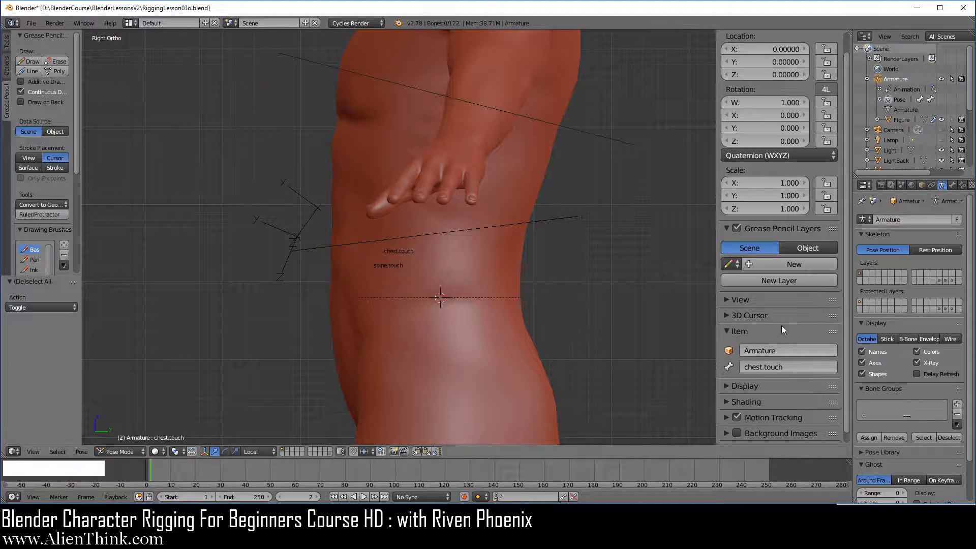
pyautogui.keyDown('shift'); pyautogui.click(953, 281); pyautogui.keyUp('shift')
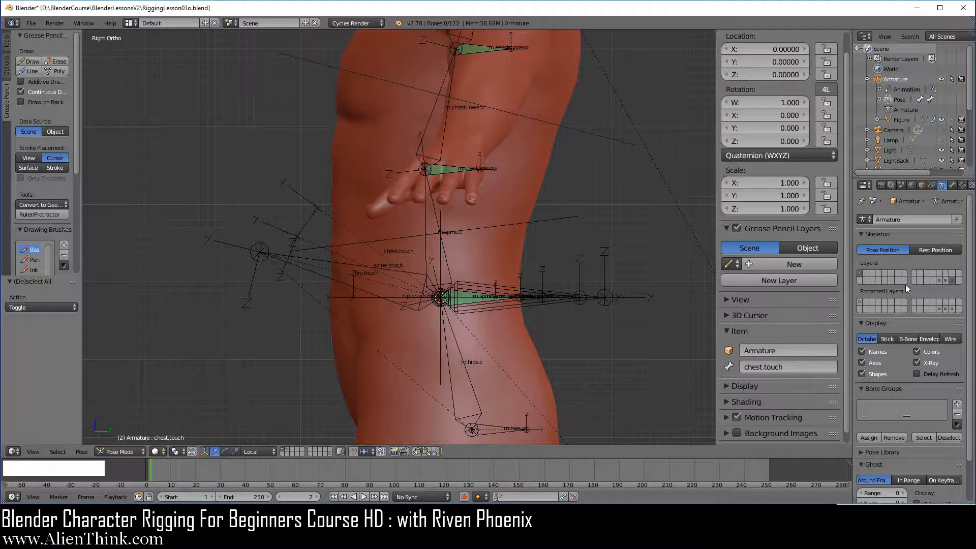
# - Select the hip.touch bone and snap the 3D cursor to it
pyautogui.keyDown('shift'); pyautogui.moveTo(447, 307); pyautogui.dragTo(438, 248, button='middle'); pyautogui.keyUp('shift')
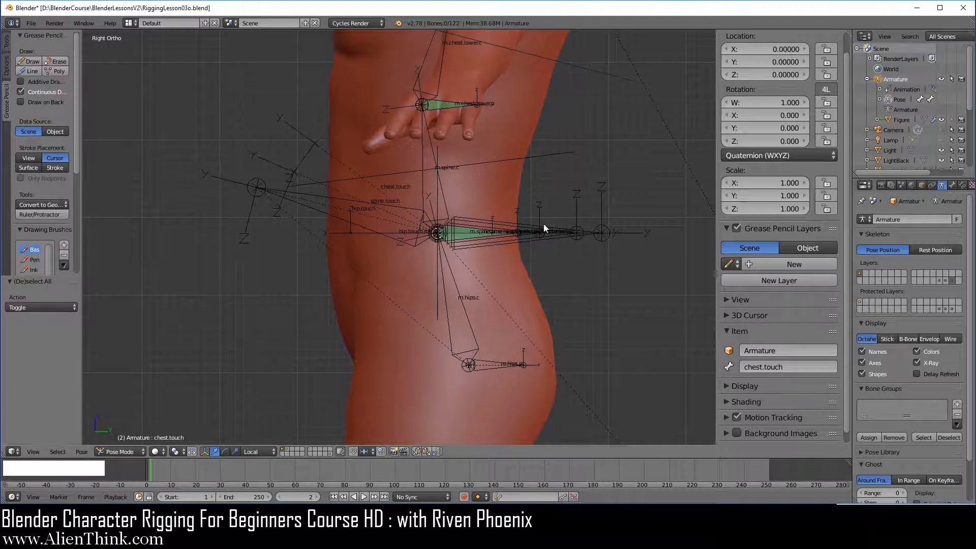
pyautogui.rightClick(395, 204)
pyautogui.keyDown('shift'); pyautogui.moveTo(454, 283); pyautogui.dragTo(420, 254, button='middle'); pyautogui.keyUp('shift')
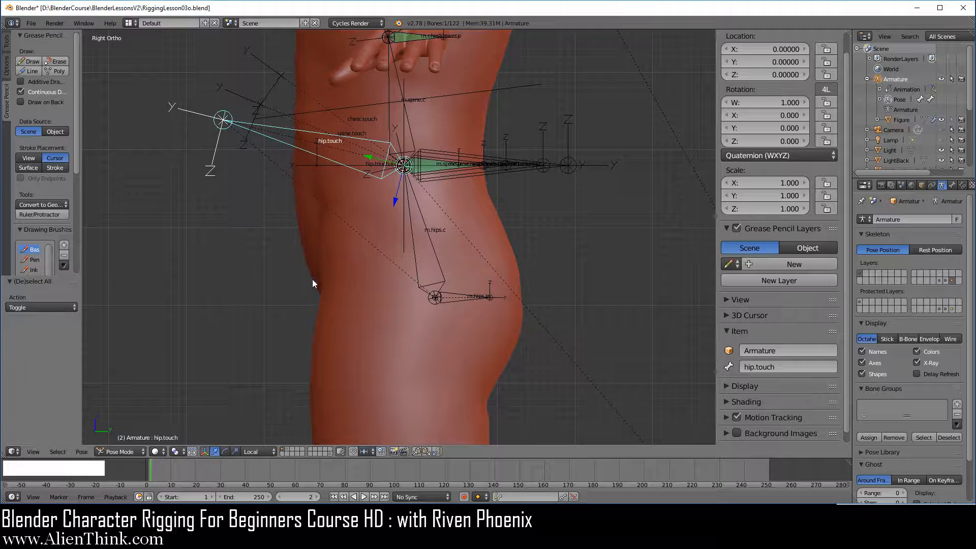
pyautogui.hotkey('shift', 's')
pyautogui.click(569, 242)
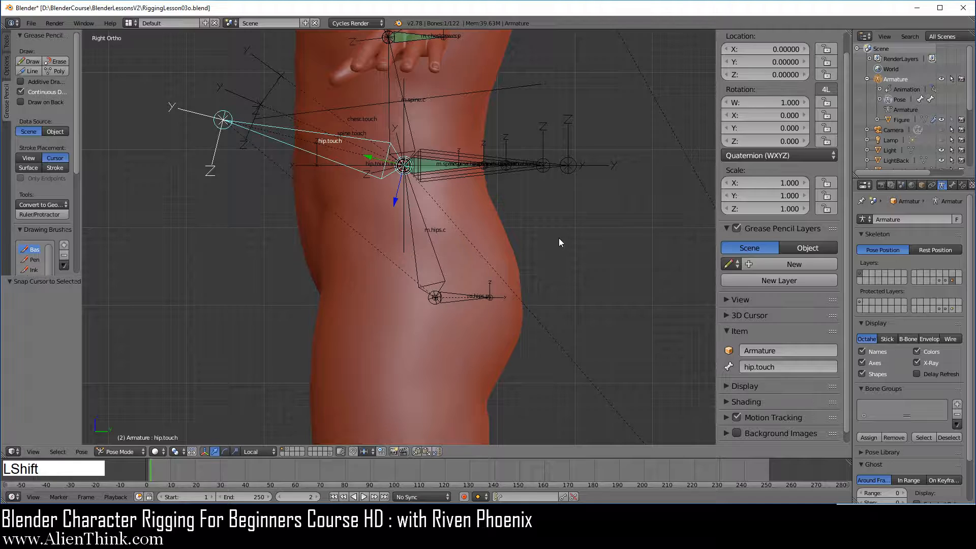
# - Add a 32-vertex mesh circle with radius 1 at the 3D cursor and enable X-Ray display for it
pyautogui.hotkey('shift', 'a')
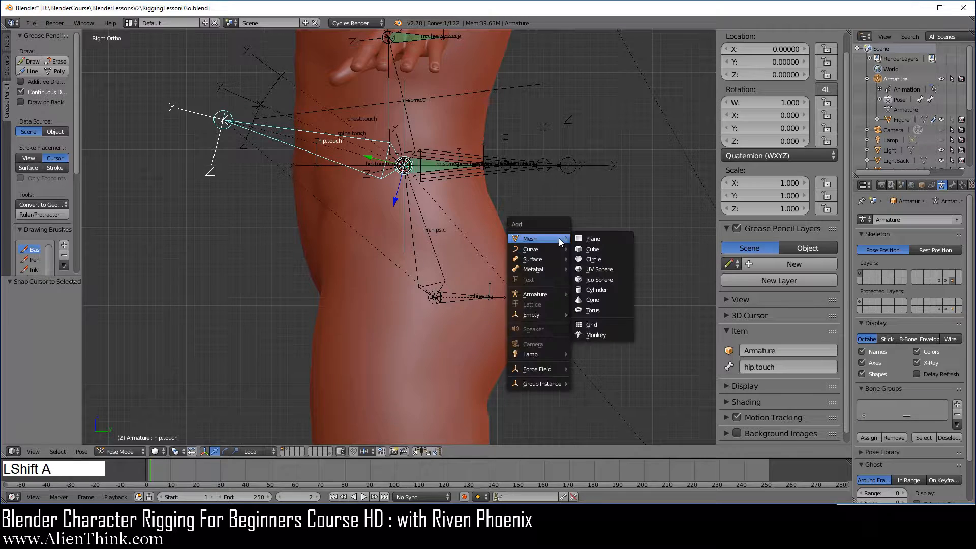
pyautogui.click(600, 259)
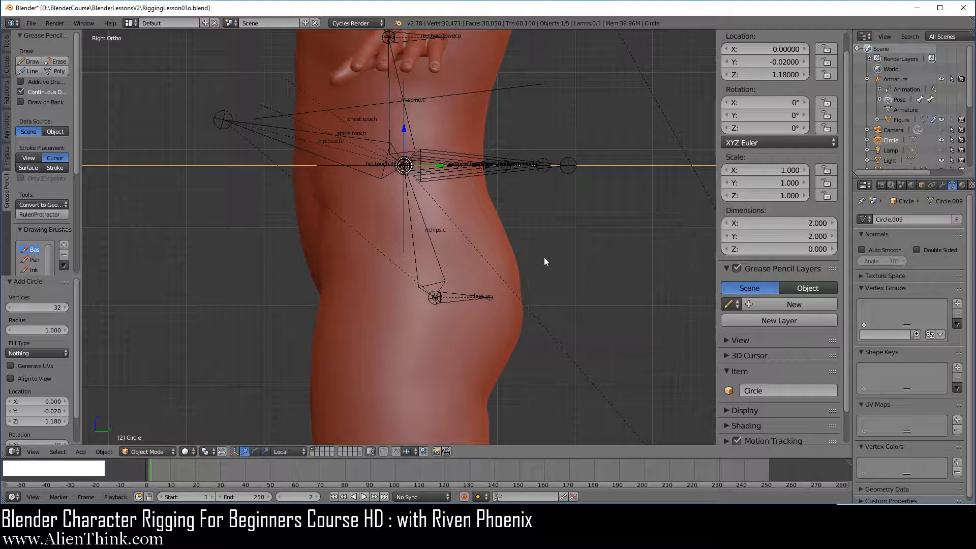
pyautogui.click(923, 186)
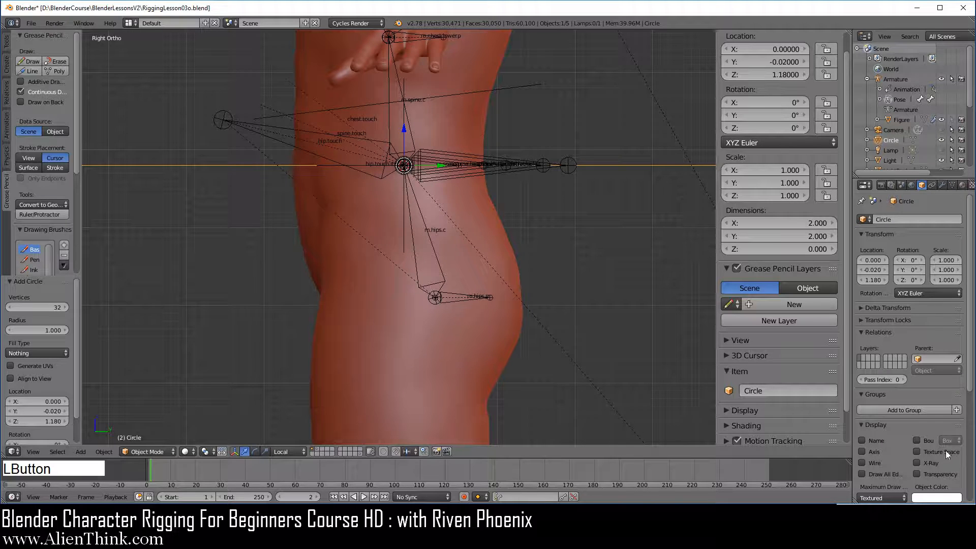
pyautogui.click(930, 463)
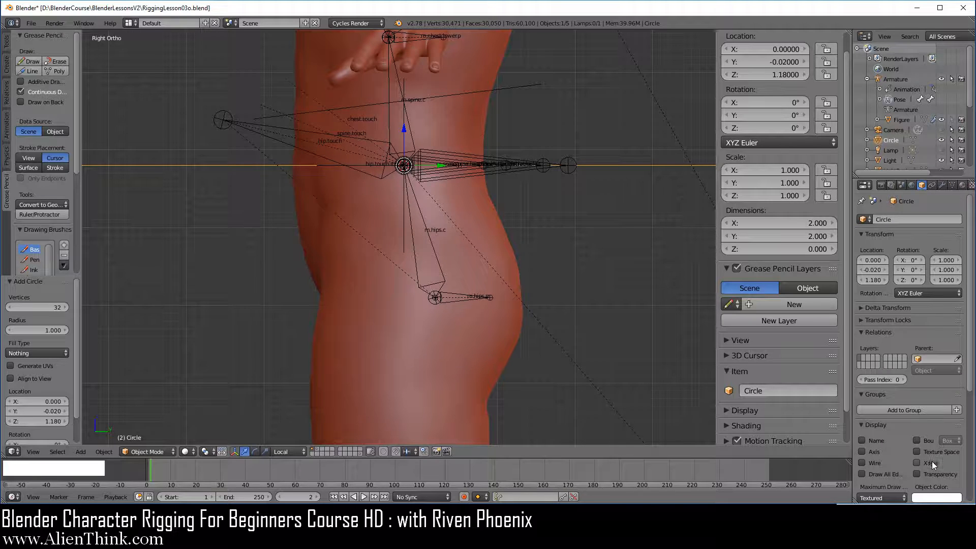
# - Add a Copy Transforms constraint to the new circle with the armature's hip.touch bone as target
pyautogui.rightClick(287, 145)
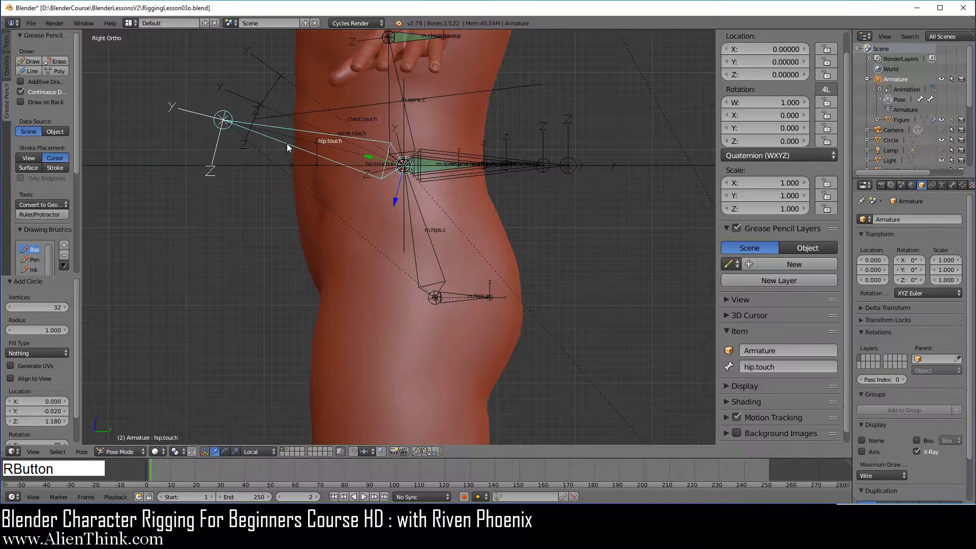
pyautogui.keyDown('shift'); pyautogui.rightClick(164, 162); pyautogui.keyUp('shift')
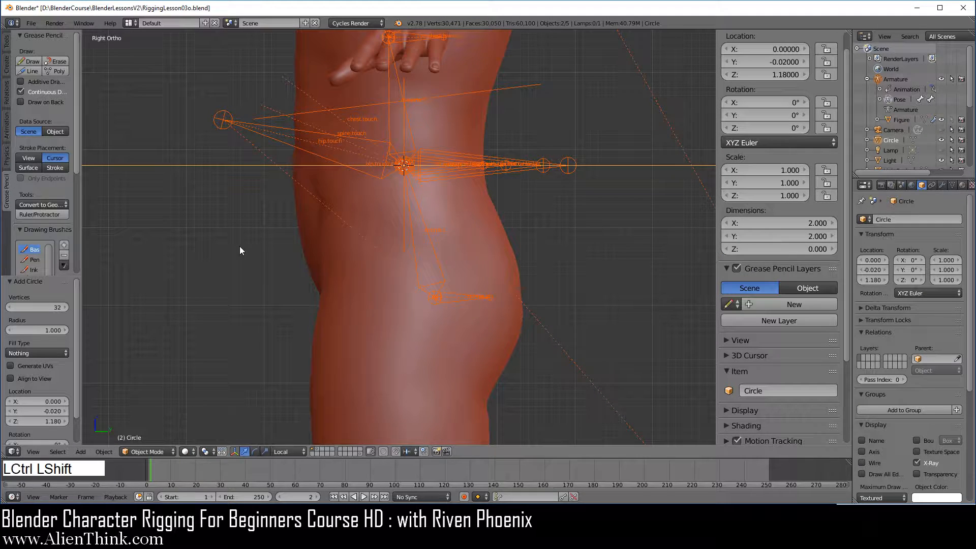
pyautogui.hotkey('ctrl', 'shift', 'c')
pyautogui.click(239, 246)
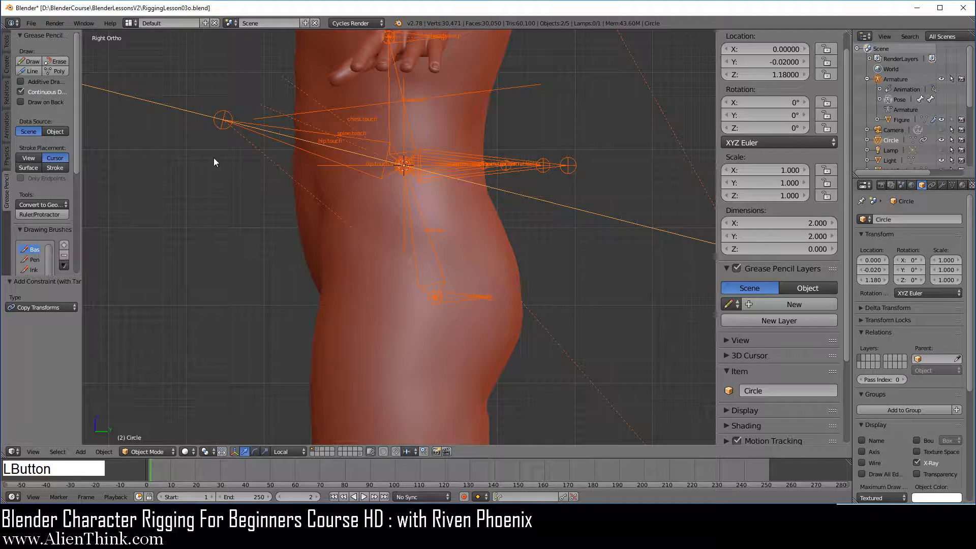
# - Apply the visual transform to the new circle so its data takes on the hip.touch bone's alignment
pyautogui.rightClick(181, 108)
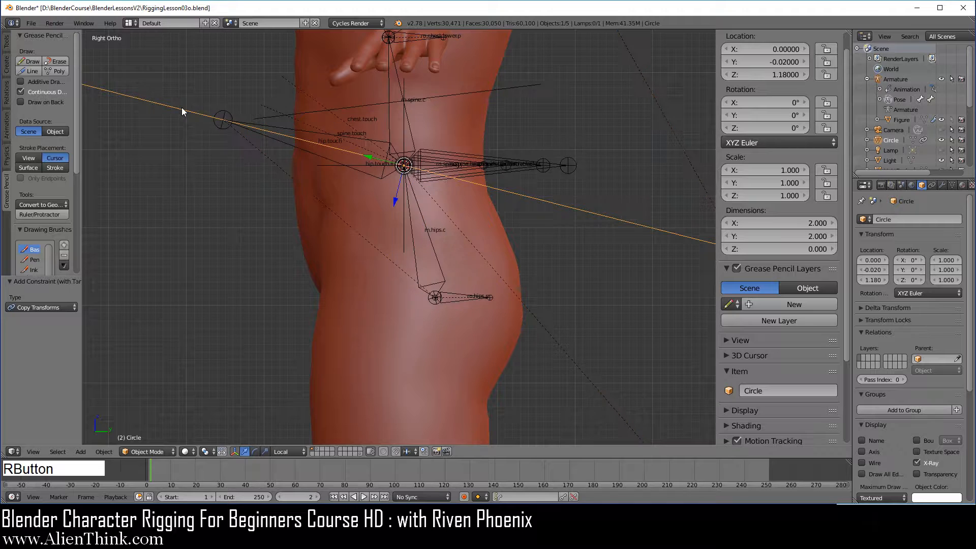
pyautogui.hotkey('ctrl', 'a')
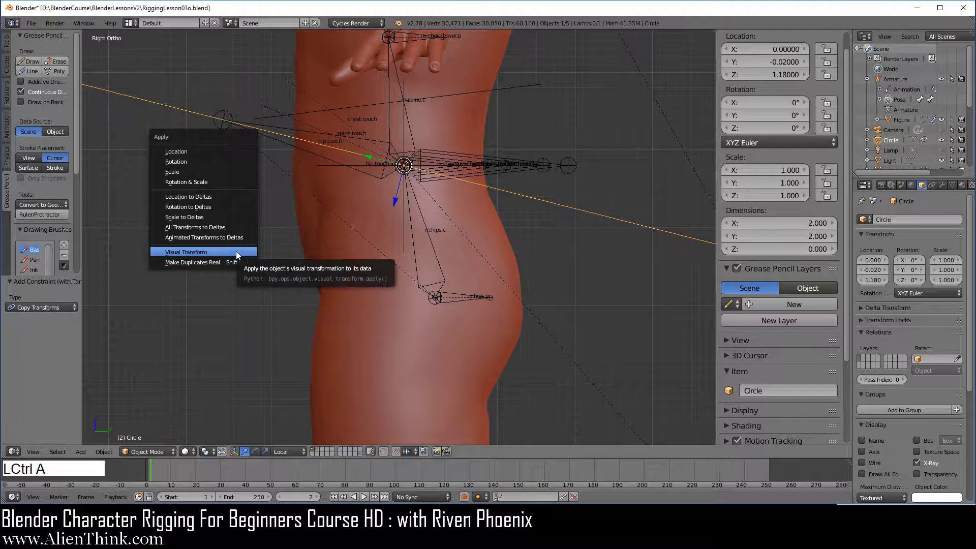
pyautogui.click(236, 251)
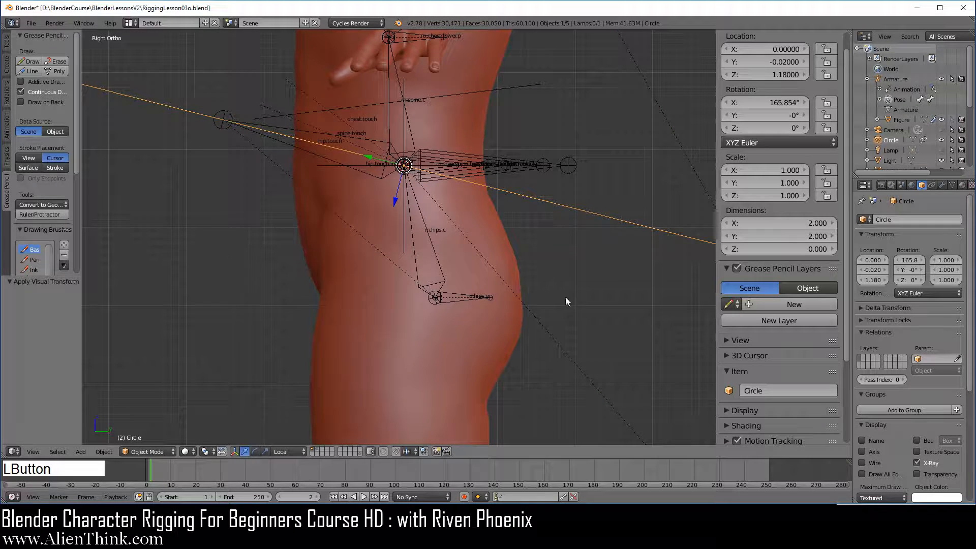
# - Rename the circle object w.hip.touch and use the Local transform orientation
pyautogui.click(789, 390)
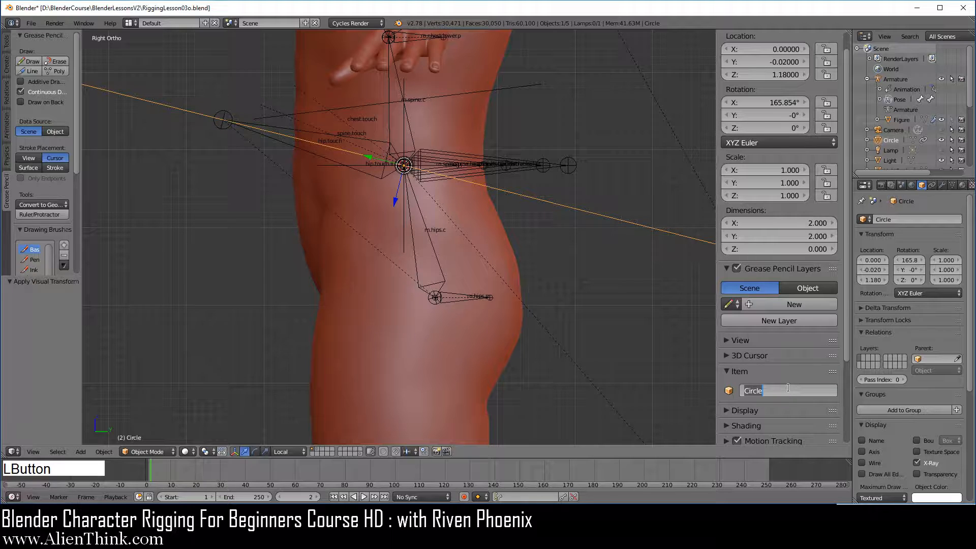
pyautogui.write('w.h')
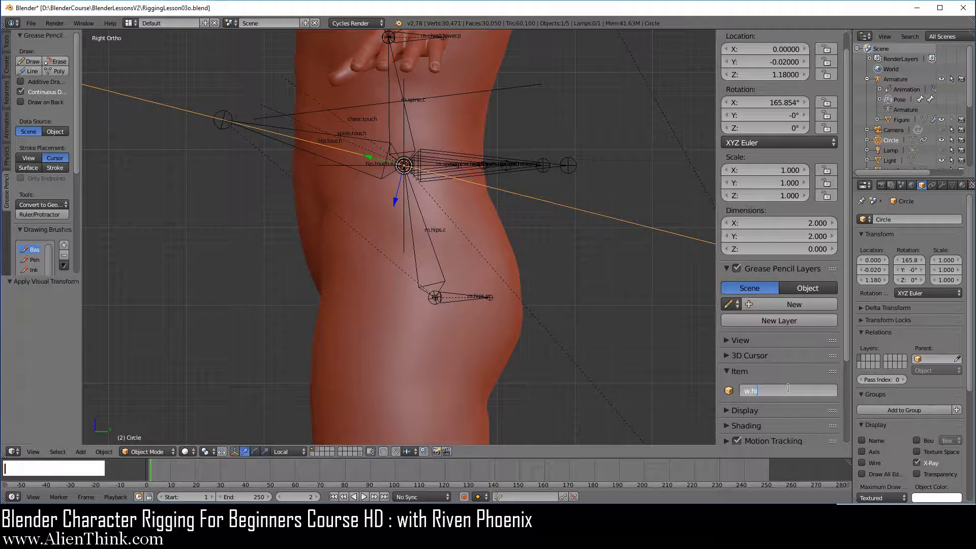
pyautogui.write('ip.touch')
pyautogui.press('Return')
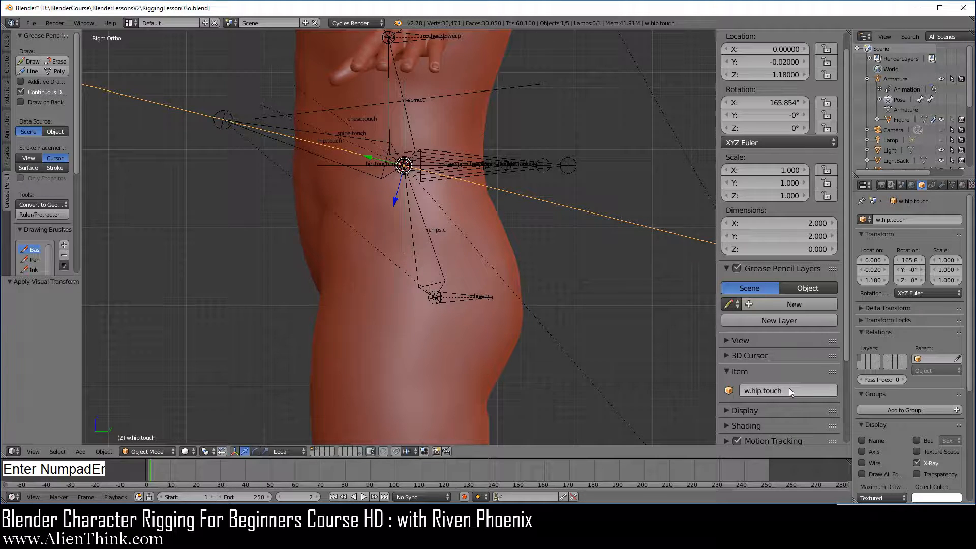
pyautogui.click(285, 448)
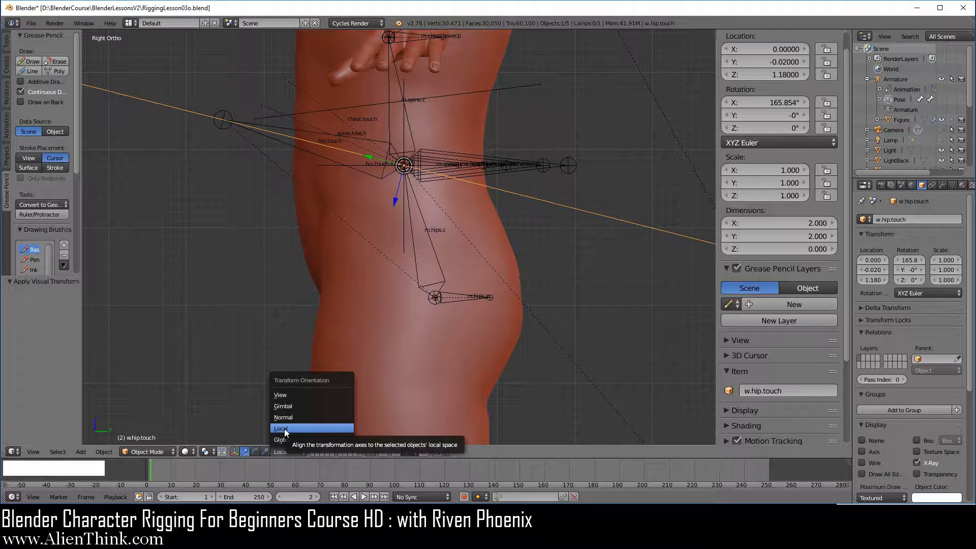
pyautogui.click(285, 428)
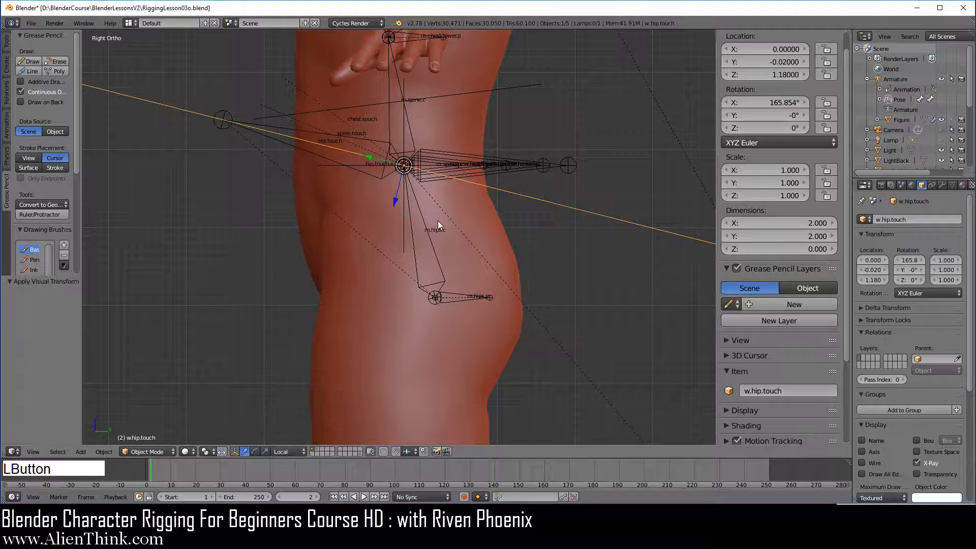
# - Assign w.hip.touch as the custom shape of the armature's hip.touch bone
pyautogui.rightClick(314, 133)
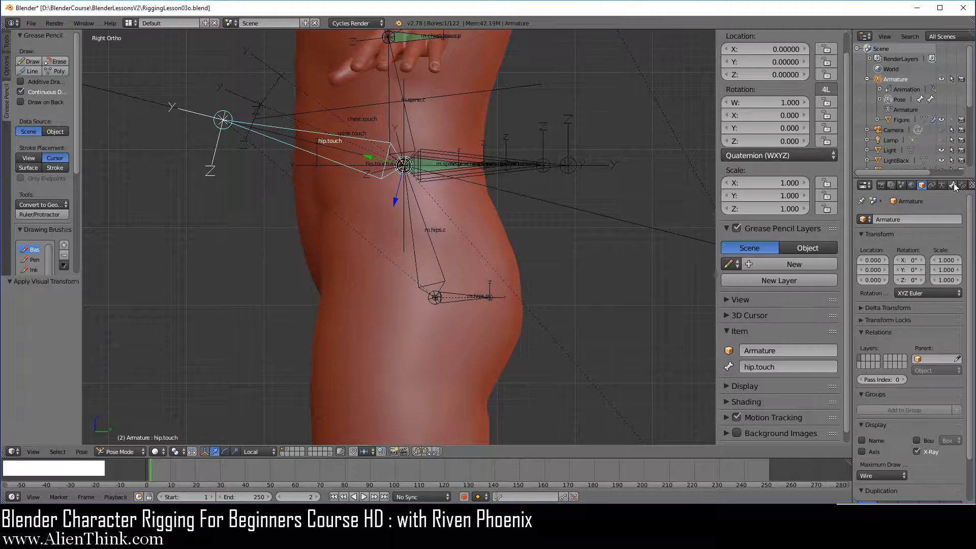
pyautogui.click(953, 186)
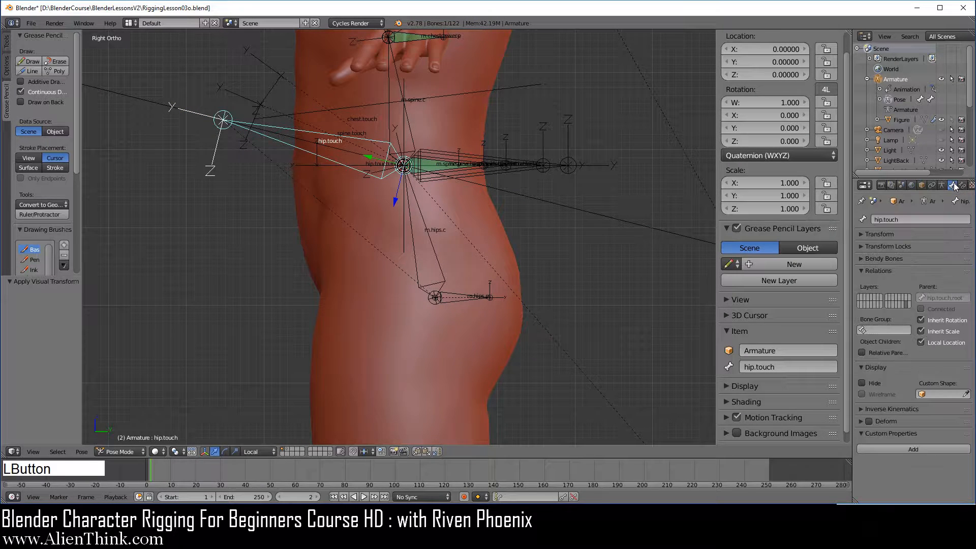
pyautogui.click(938, 395)
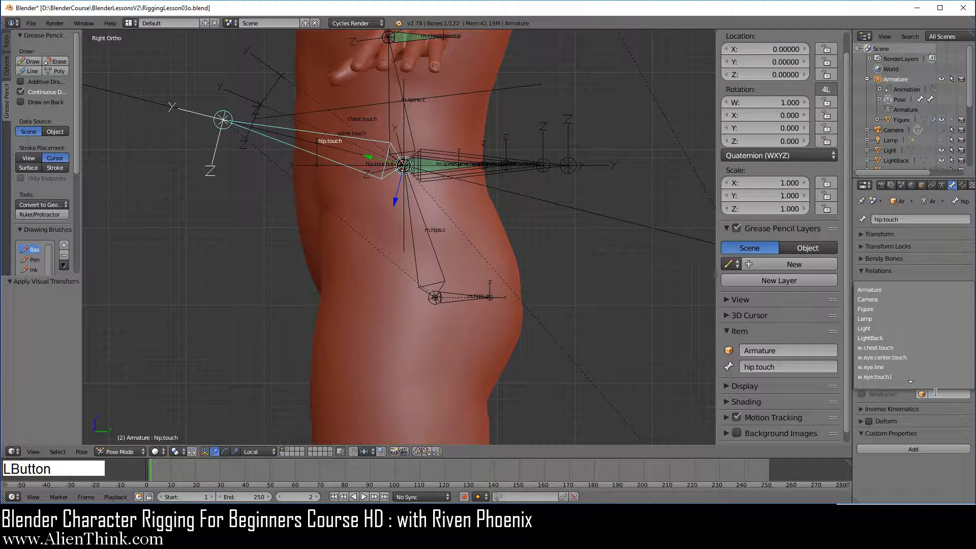
pyautogui.scroll(-6, 936, 378)
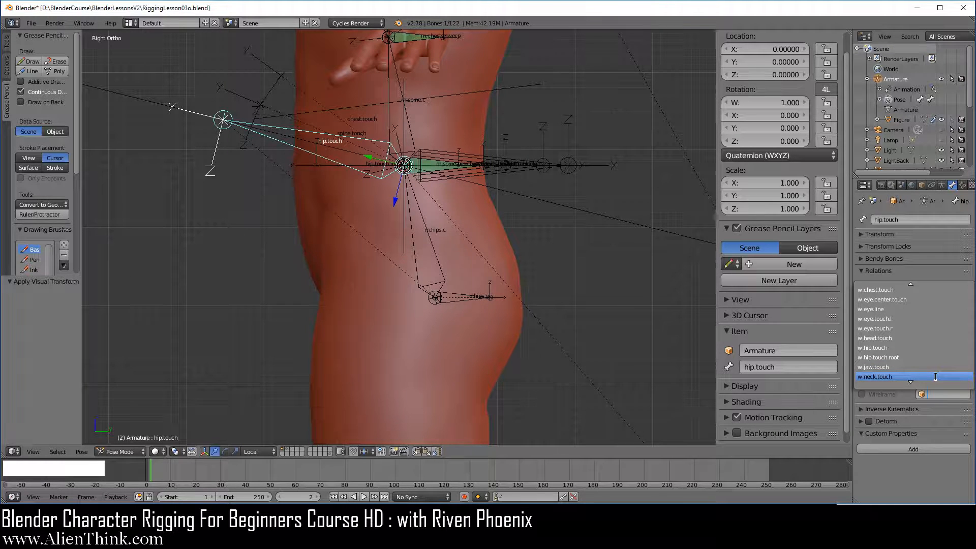
pyautogui.click(921, 350)
pyautogui.moveTo(459, 196); pyautogui.dragTo(499, 310, button='middle')
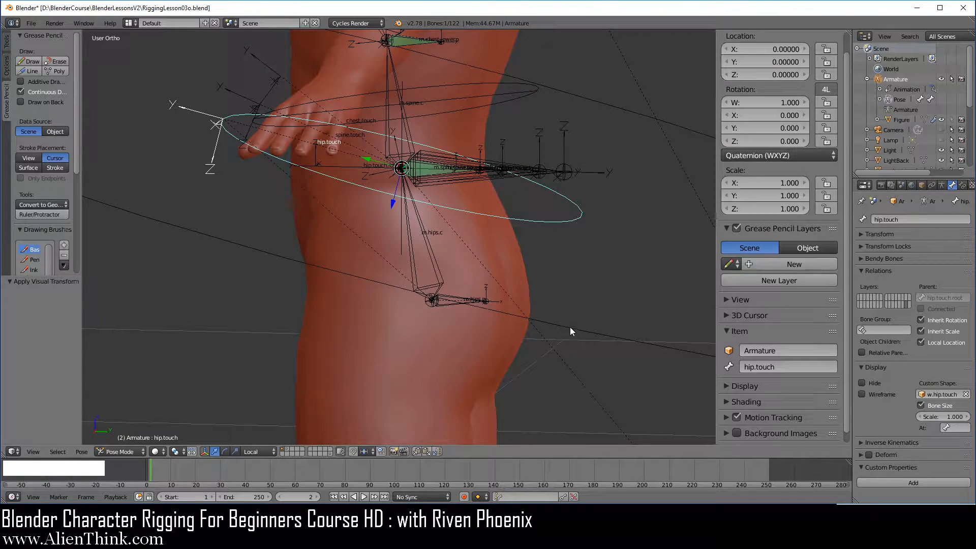
# - Delete the Copy Transforms constraint from the w.hip.touch circle so it can be scaled freely
pyautogui.rightClick(582, 341)
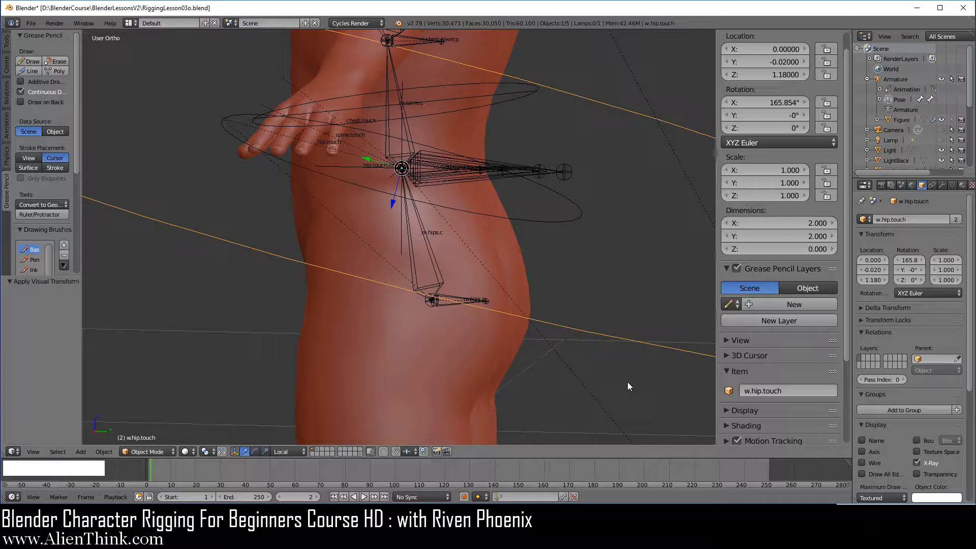
pyautogui.press('s')
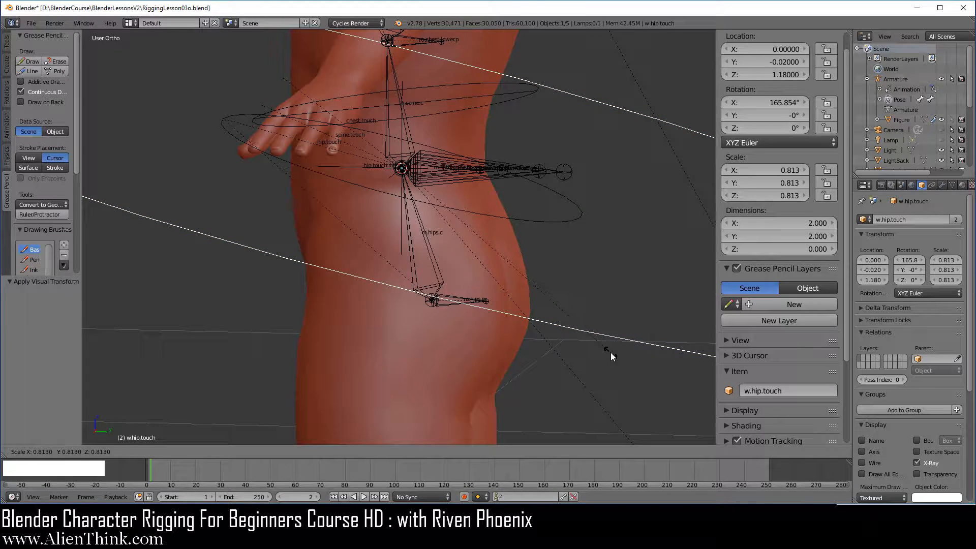
pyautogui.rightClick(610, 350)
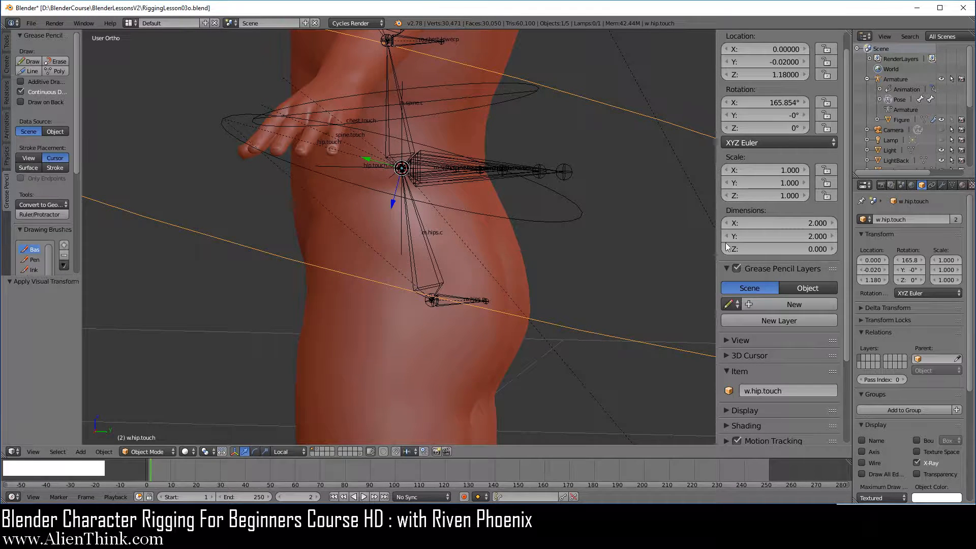
pyautogui.click(933, 186)
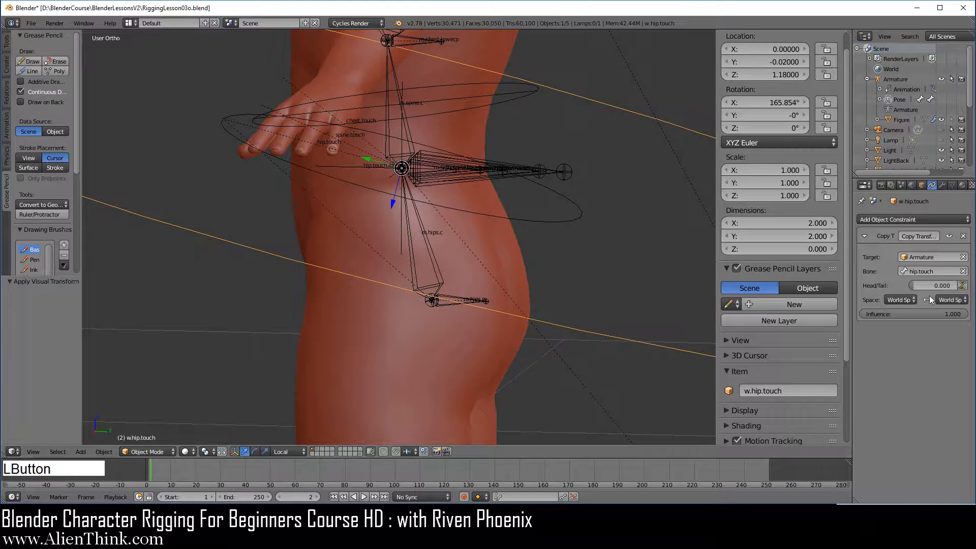
pyautogui.click(952, 238)
pyautogui.click(963, 236)
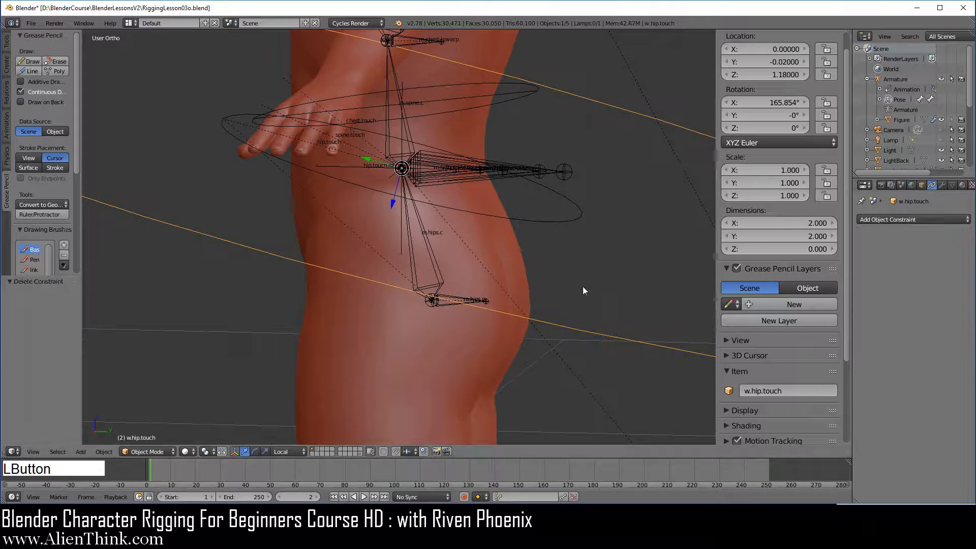
# - Scale the w.hip.touch circle down to about 0.265 on all axes
pyautogui.press('s')
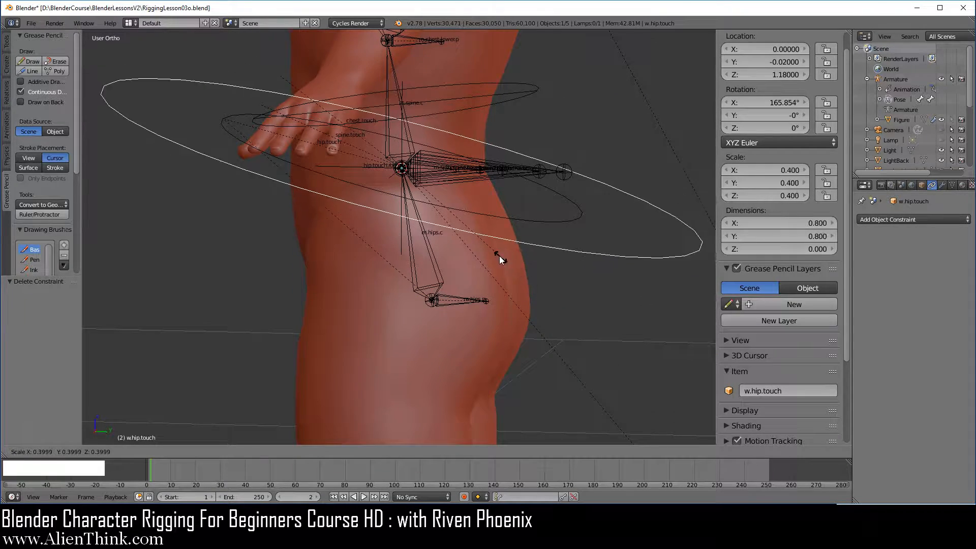
pyautogui.click(484, 244)
pyautogui.moveTo(484, 244); pyautogui.dragTo(567, 390, button='middle')
pyautogui.press('s')
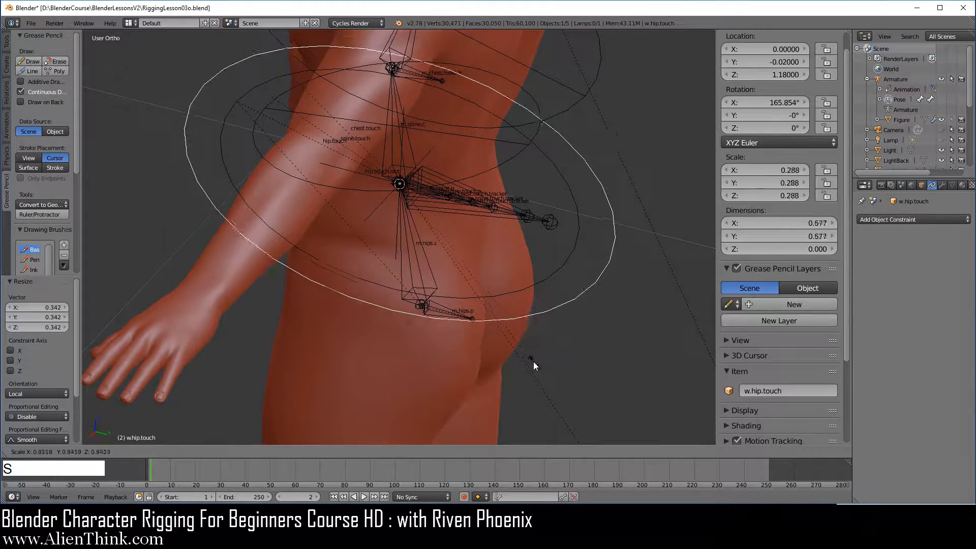
pyautogui.click(545, 376)
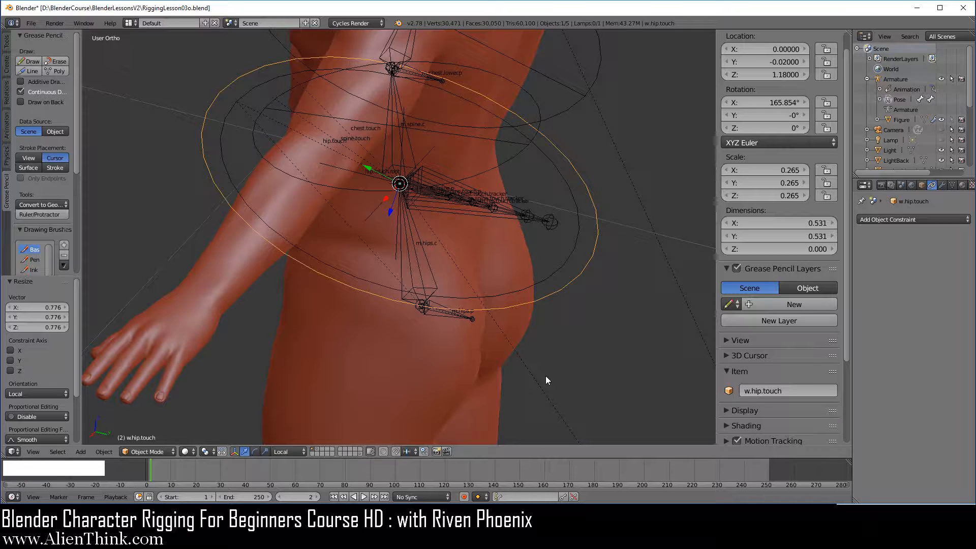
# - Set the hip.touch bone's custom shape to display at the m.hips.c bone
pyautogui.press('KP_3')
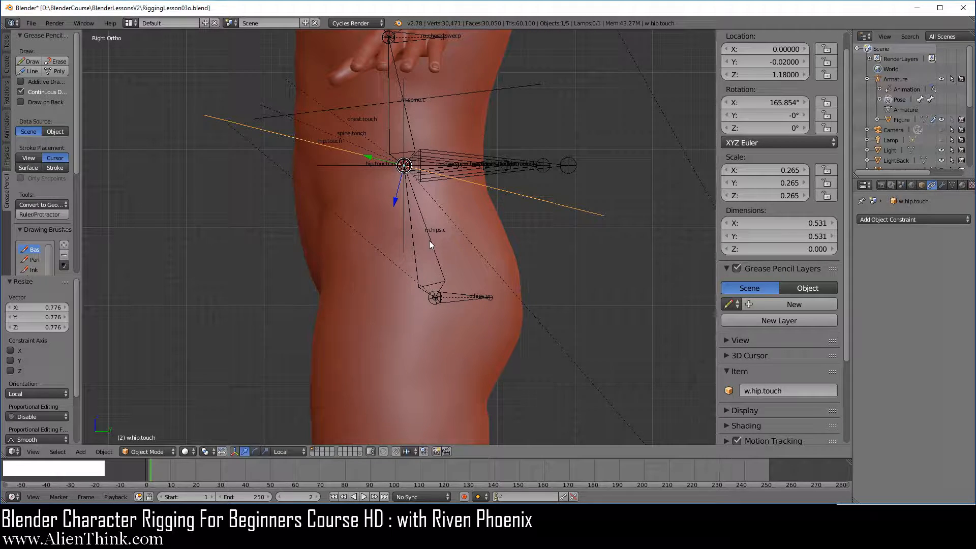
pyautogui.moveTo(438, 244); pyautogui.dragTo(416, 277, button='middle')
pyautogui.rightClick(572, 237)
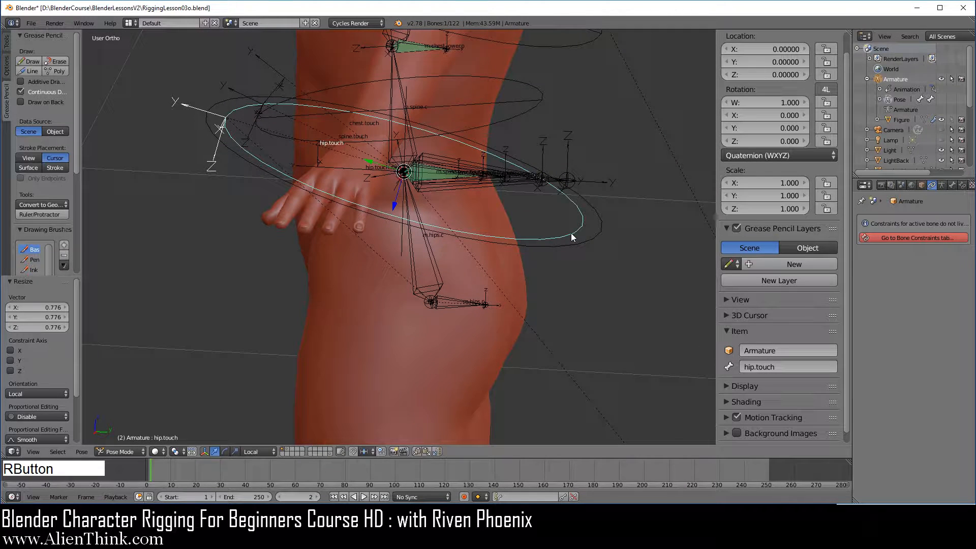
pyautogui.click(953, 186)
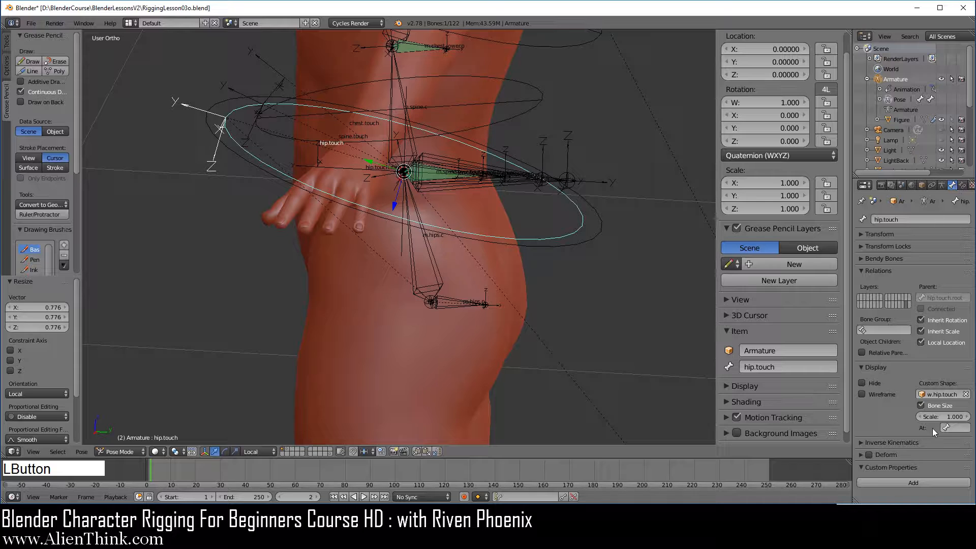
pyautogui.click(953, 429)
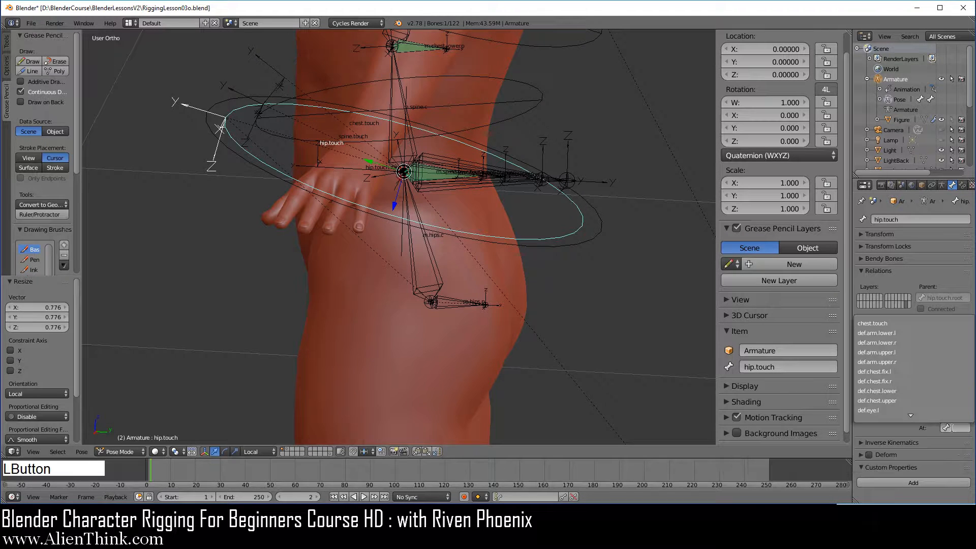
pyautogui.write('m.')
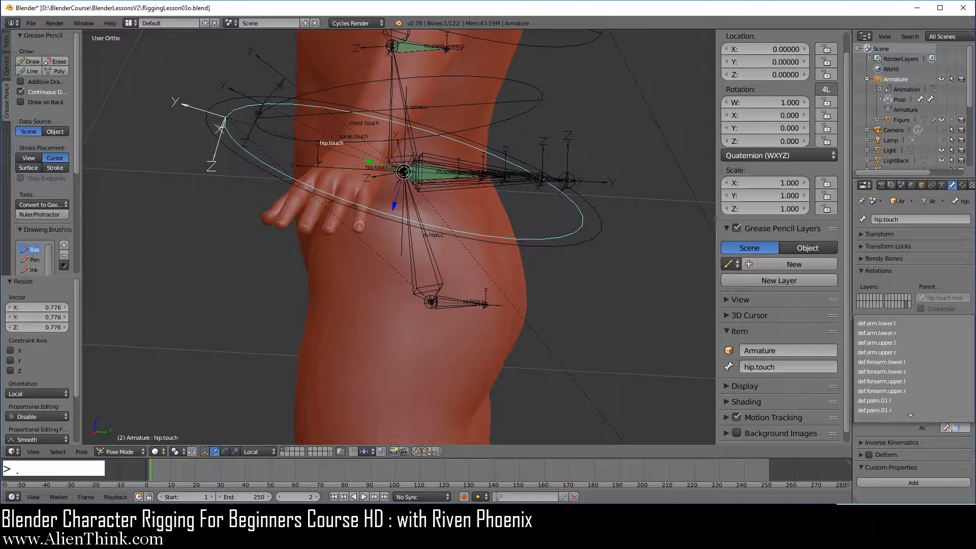
pyautogui.write('hip')
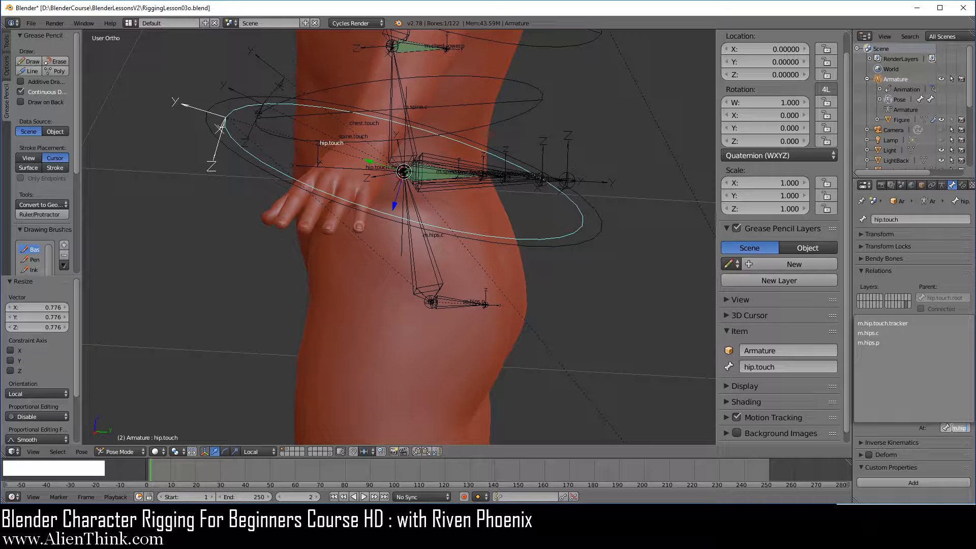
pyautogui.click(871, 333)
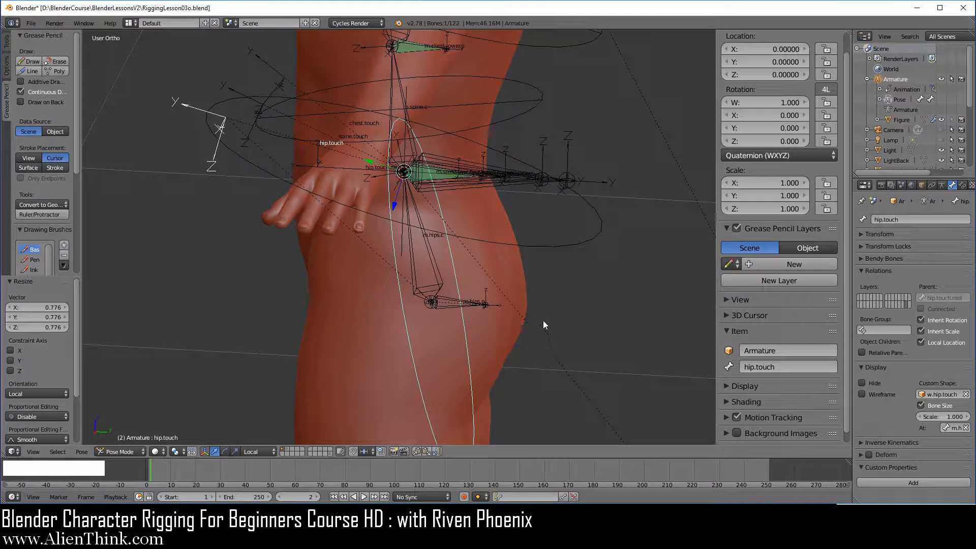
# - In right side view, rotate the w.hip.touch mesh 90° in Edit Mode and the whole object about 65.6° in Object Mode
pyautogui.press('KP_3')
pyautogui.rightClick(546, 205)
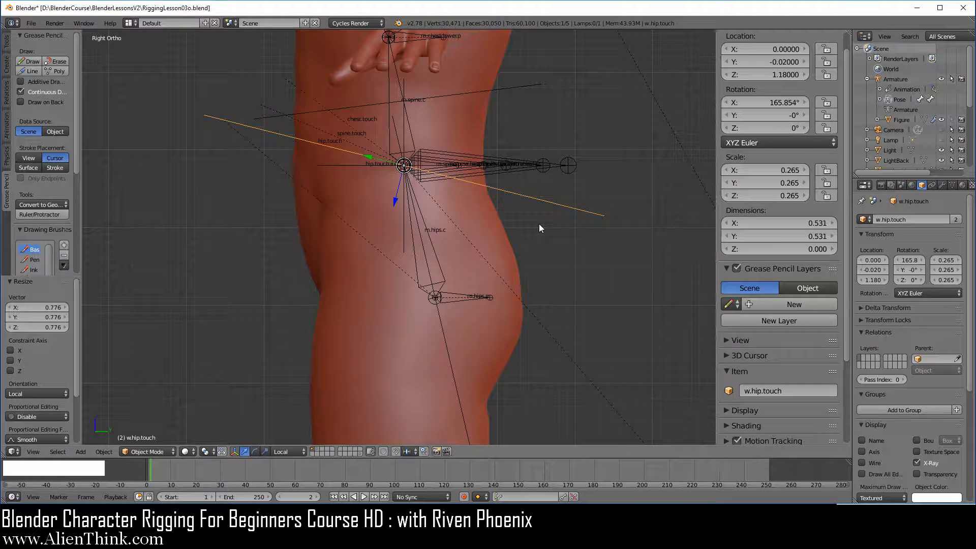
pyautogui.press('Tab')
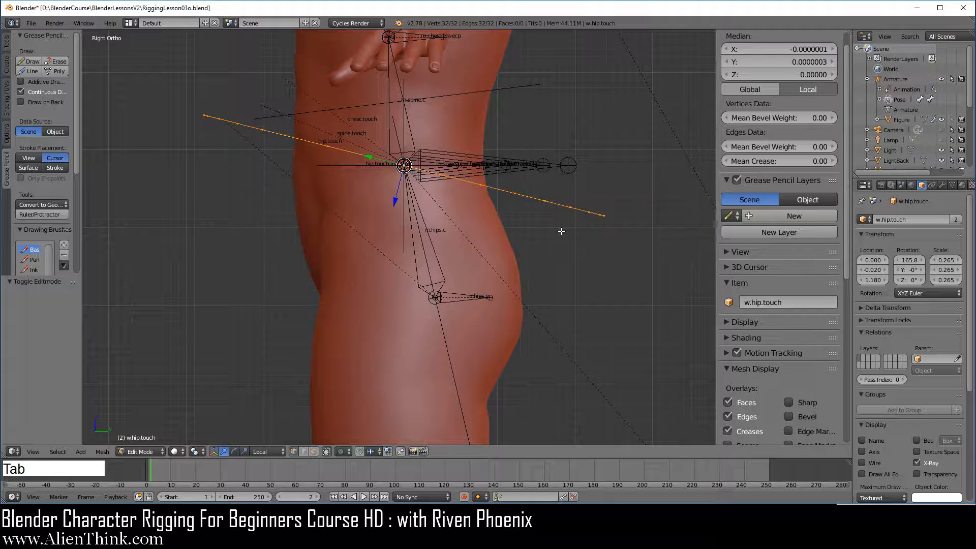
pyautogui.press('r')
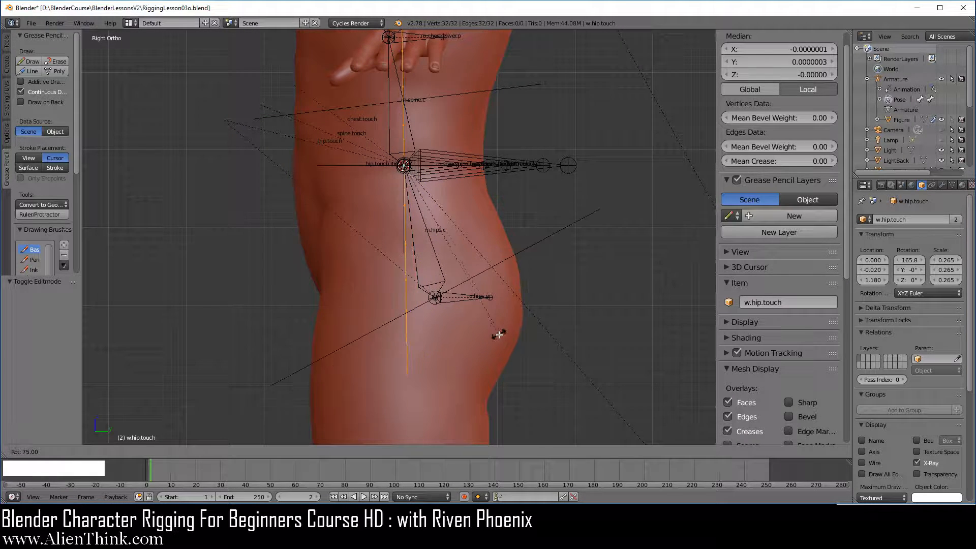
pyautogui.keyDown('ctrl'); pyautogui.click(454, 343); pyautogui.keyUp('ctrl')
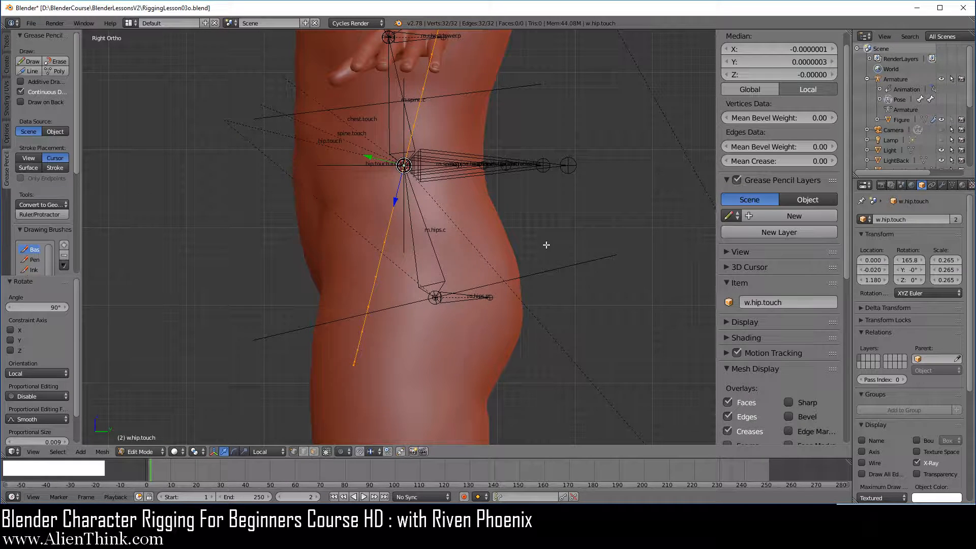
pyautogui.press('Tab')
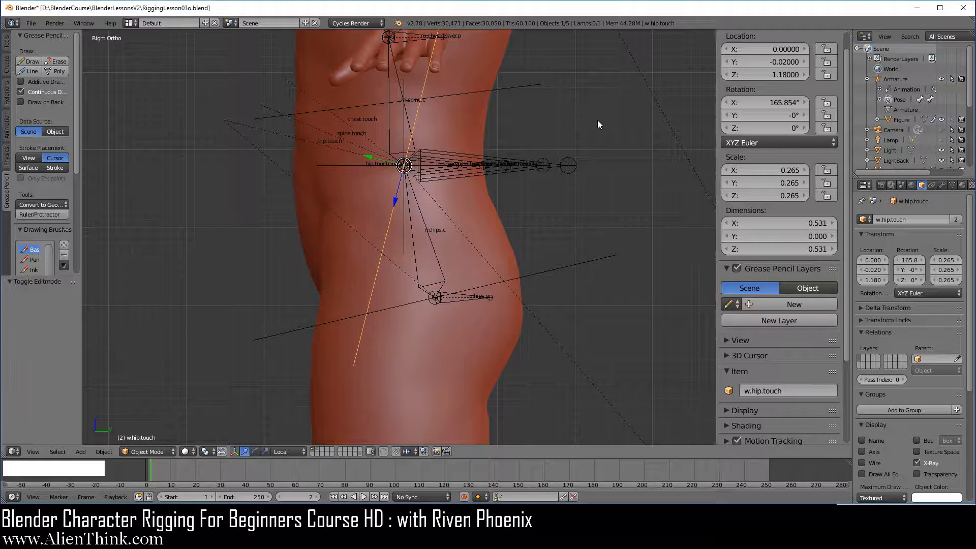
pyautogui.press('r')
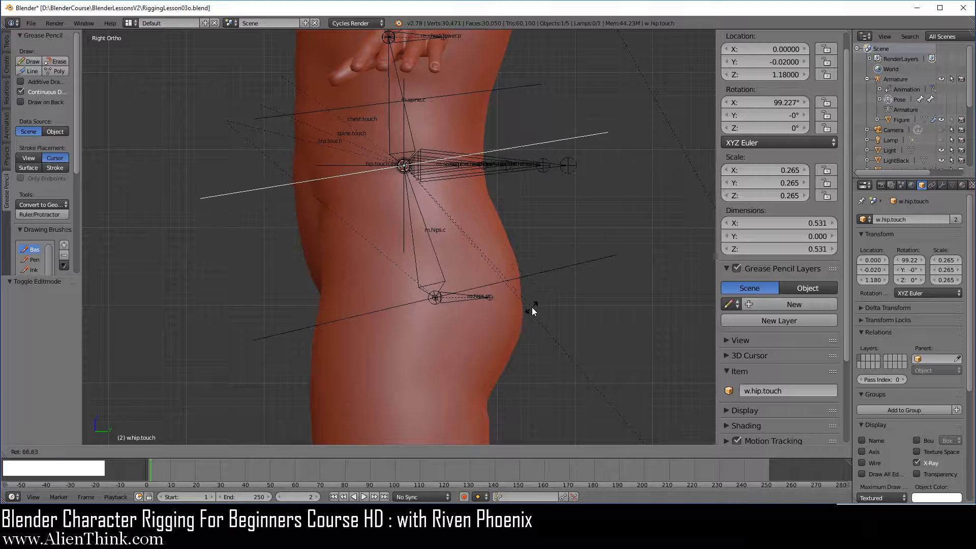
pyautogui.click(533, 304)
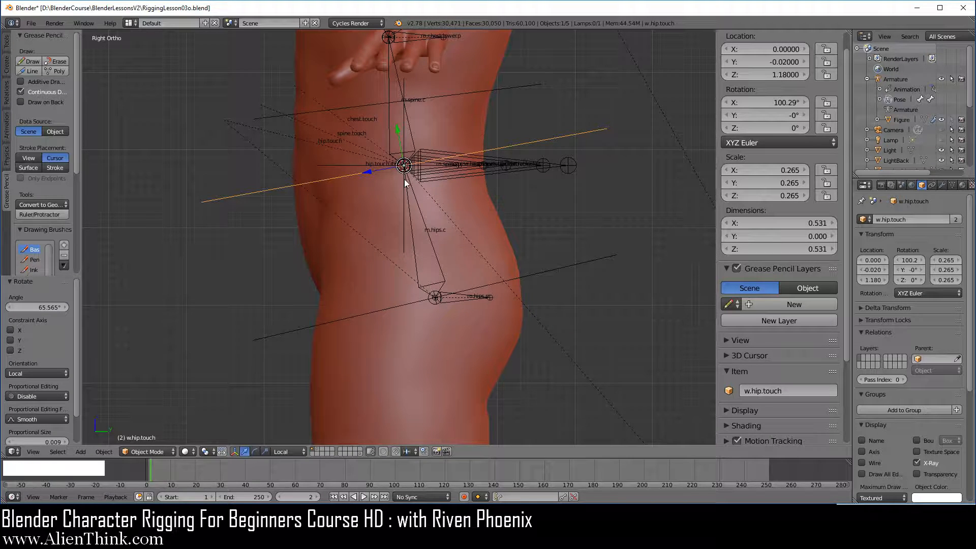
# - Move the w.hip.touch object to the joint at the lower end of m.hips.c and rotate it about -2.6° to match the displayed shape
pyautogui.press('g')
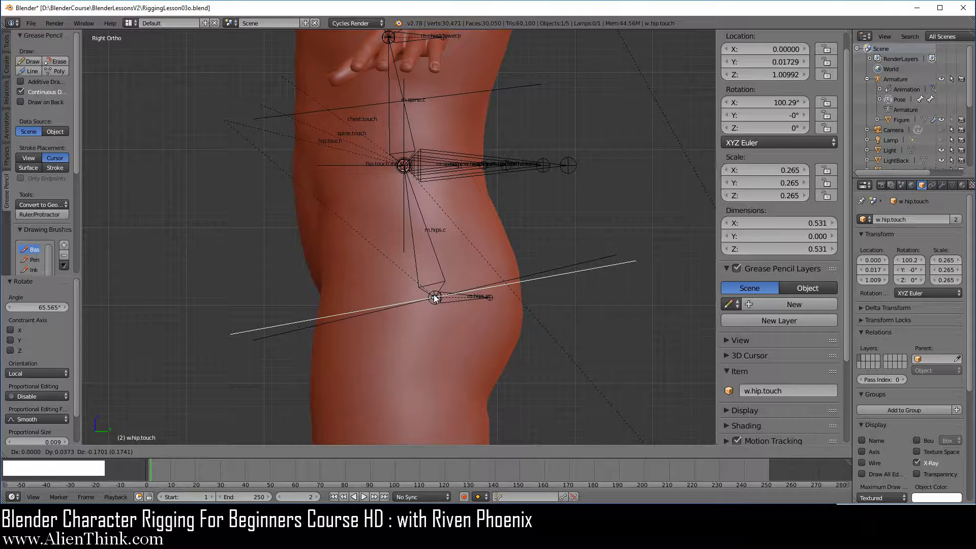
pyautogui.click(434, 294)
pyautogui.scroll(3, 508, 325)
pyautogui.keyDown('shift'); pyautogui.moveTo(508, 326); pyautogui.dragTo(465, 319, button='middle'); pyautogui.keyUp('shift')
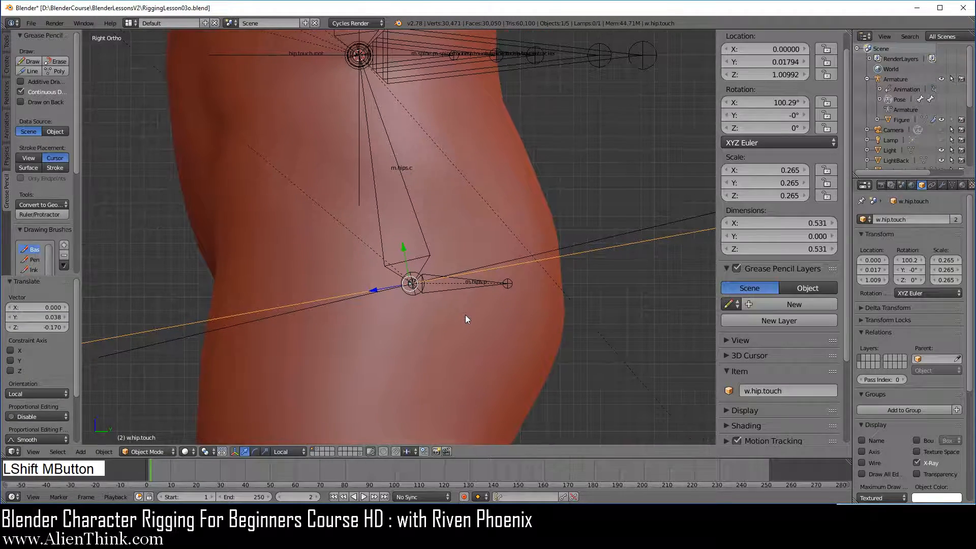
pyautogui.press('g')
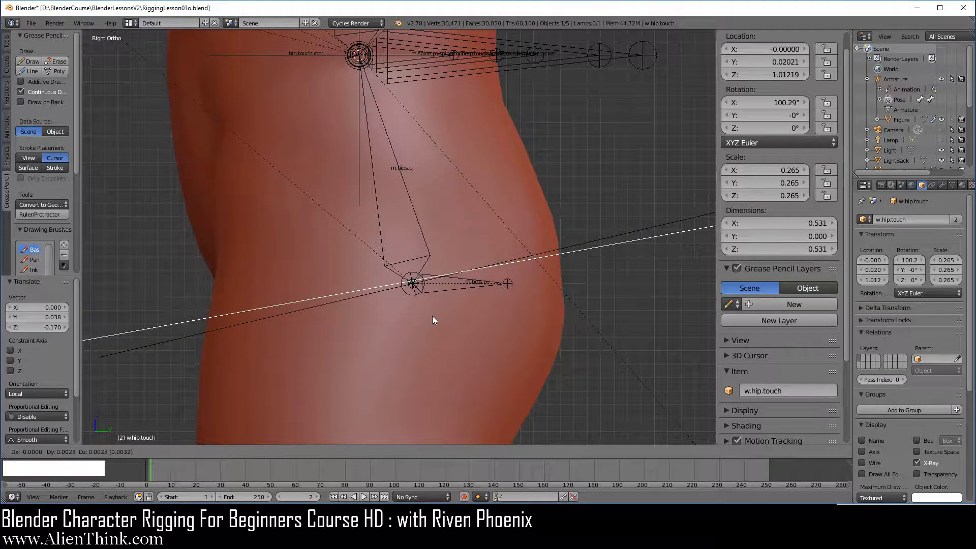
pyautogui.click(434, 319)
pyautogui.scroll(-3, 566, 291)
pyautogui.keyDown('shift'); pyautogui.moveTo(574, 289); pyautogui.dragTo(565, 296, button='middle'); pyautogui.keyUp('shift')
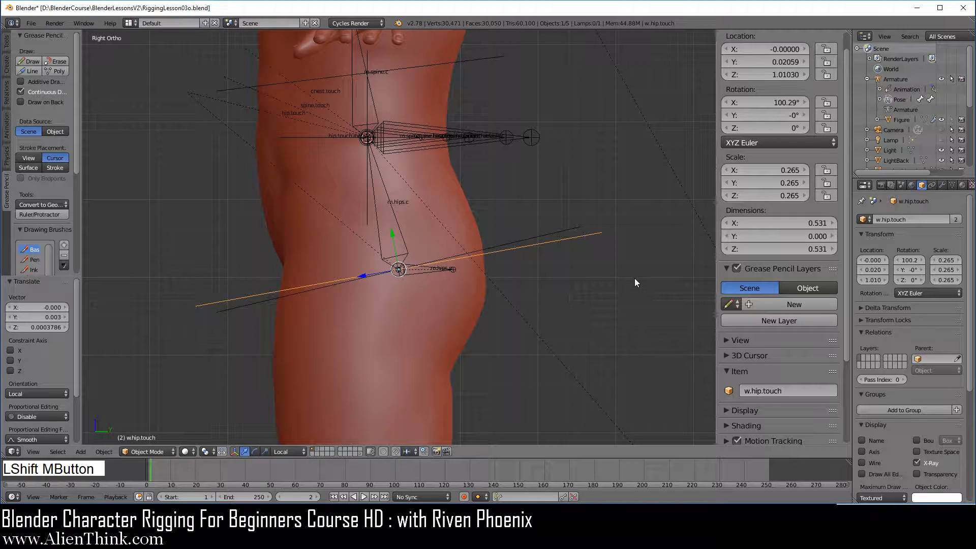
pyautogui.press('r')
pyautogui.click(655, 283)
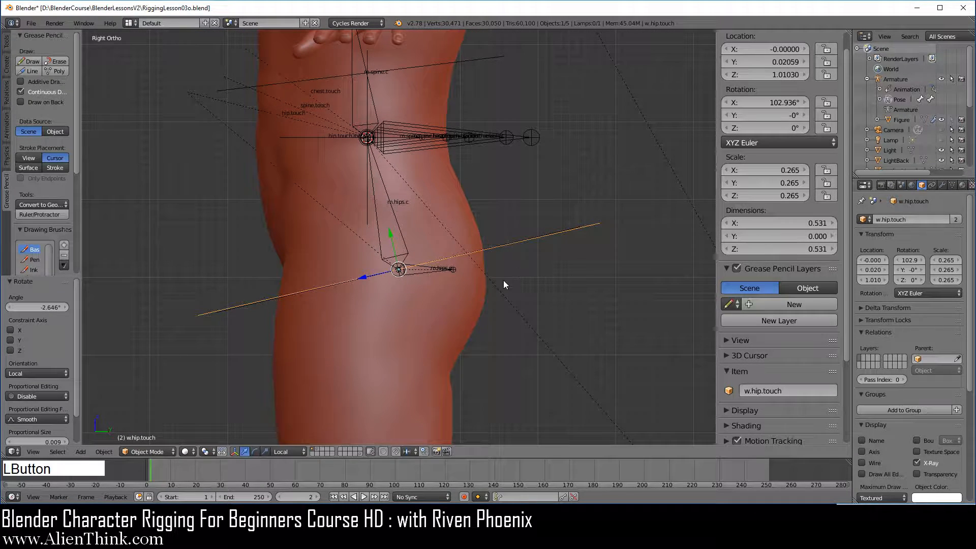
# - In Edit Mode, raise the w.hip.touch mesh about 0.071 and shift it about -0.022 in Y, then rotate it about 12.5° to lie nearly level
pyautogui.press('Tab')
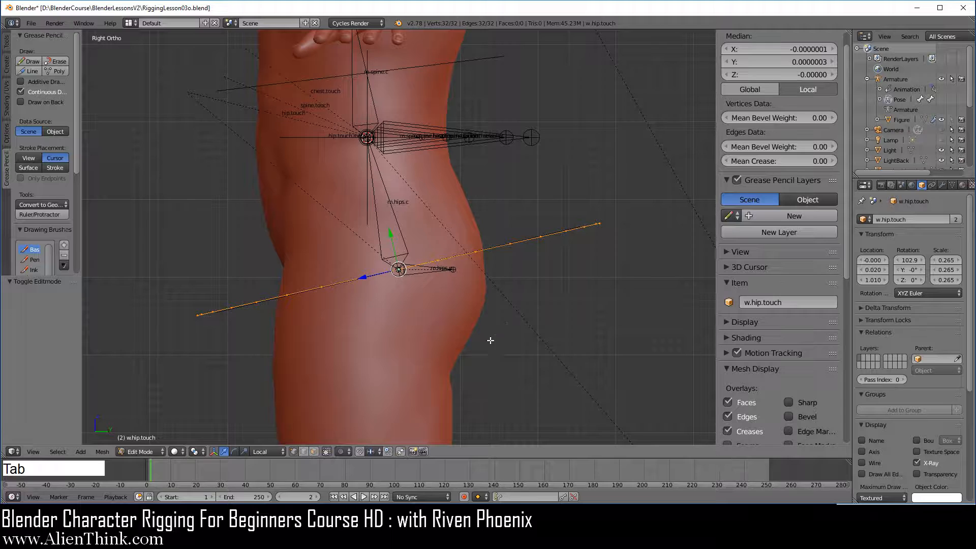
pyautogui.press('g')
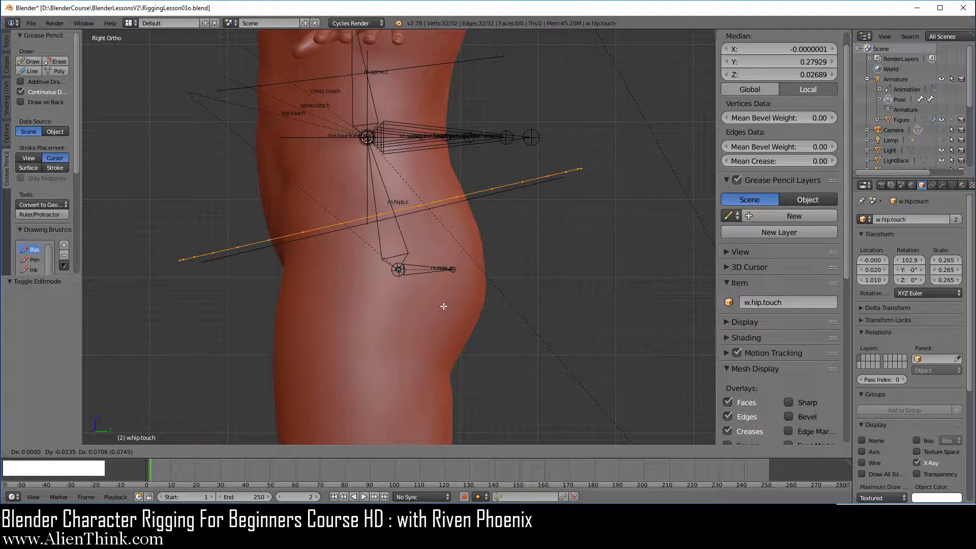
pyautogui.click(445, 306)
pyautogui.press('r')
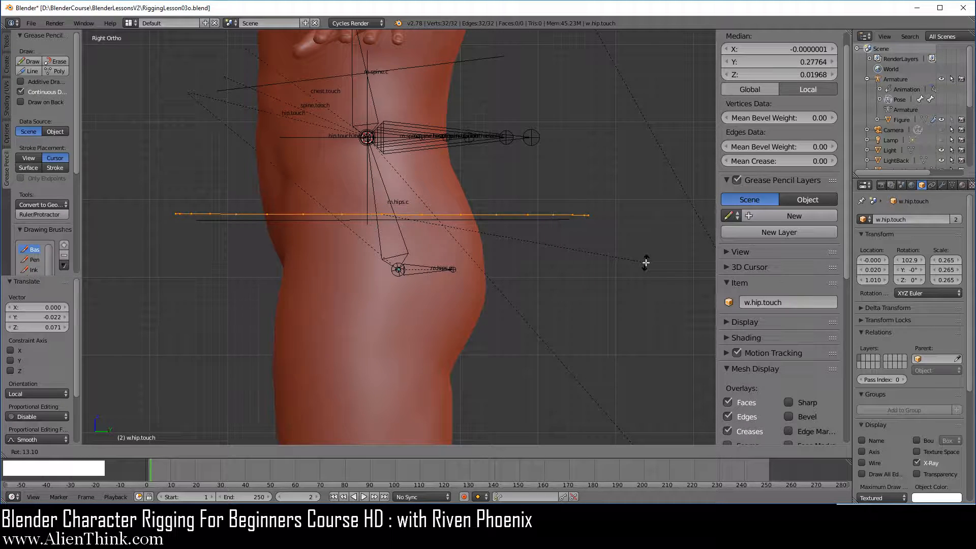
pyautogui.click(645, 261)
pyautogui.scroll(1, 531, 269)
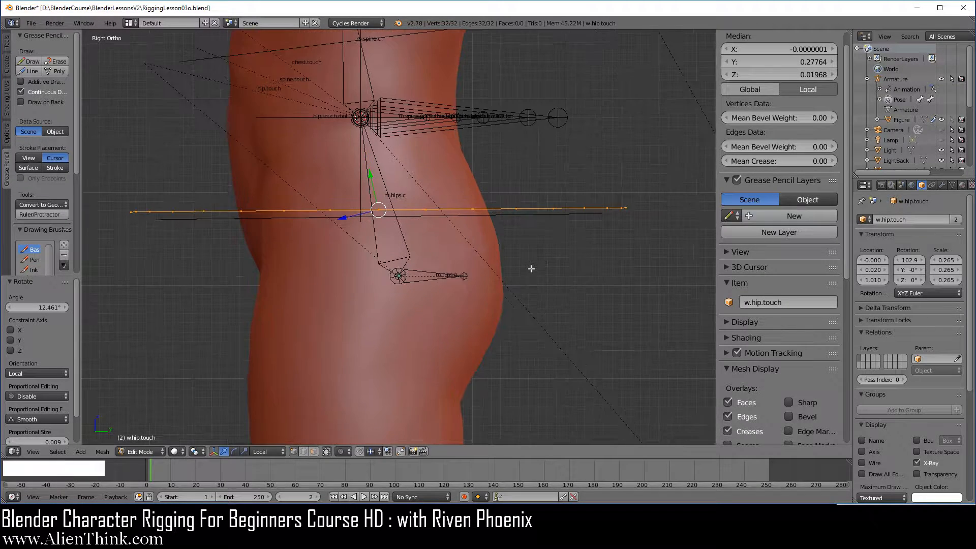
pyautogui.press('Tab')
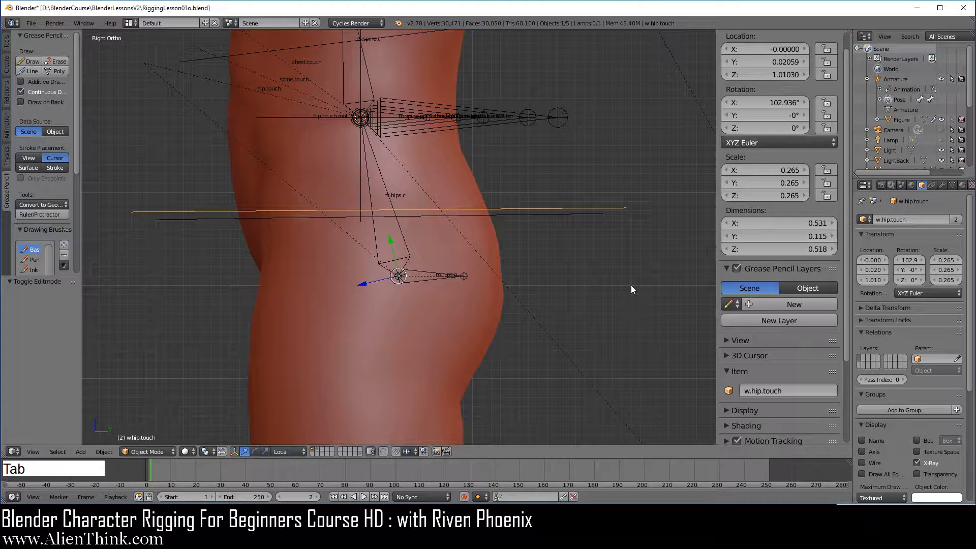
# - Fine-tune the w.hip.touch object with a 0.007° rotation and lower it by about 0.005
pyautogui.press('r')
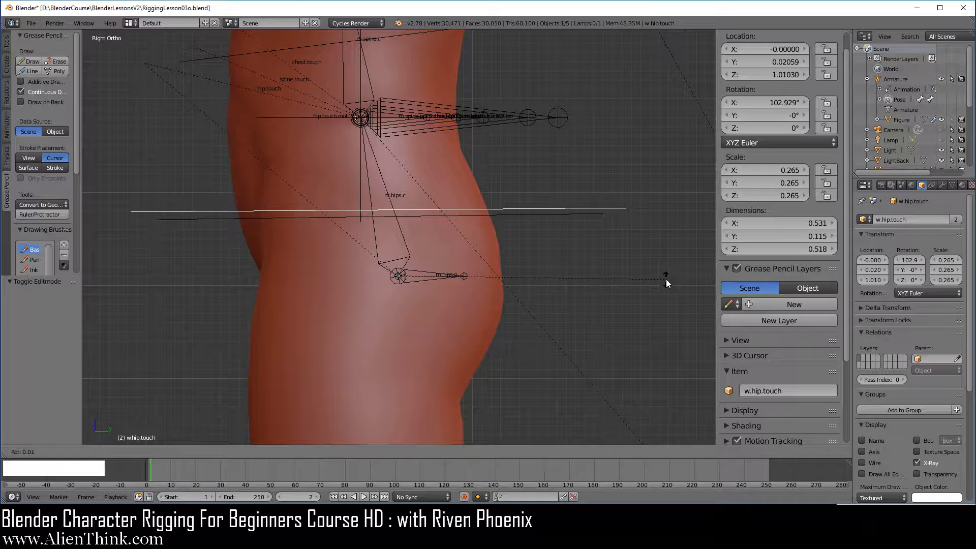
pyautogui.click(666, 279)
pyautogui.press('g')
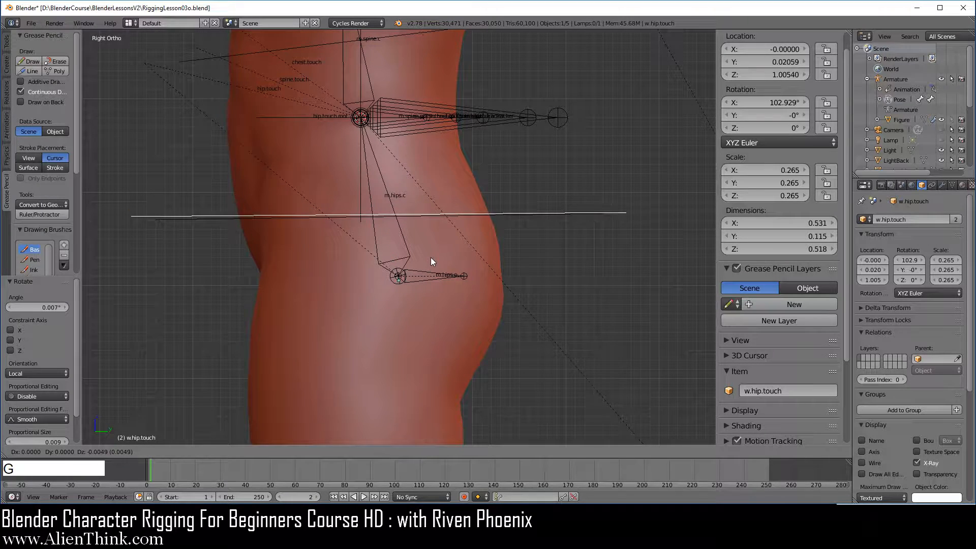
pyautogui.click(432, 262)
# - Join the front and back middle vertices of the w.hip.touch circle with an edge across its centre
pyautogui.press('1')
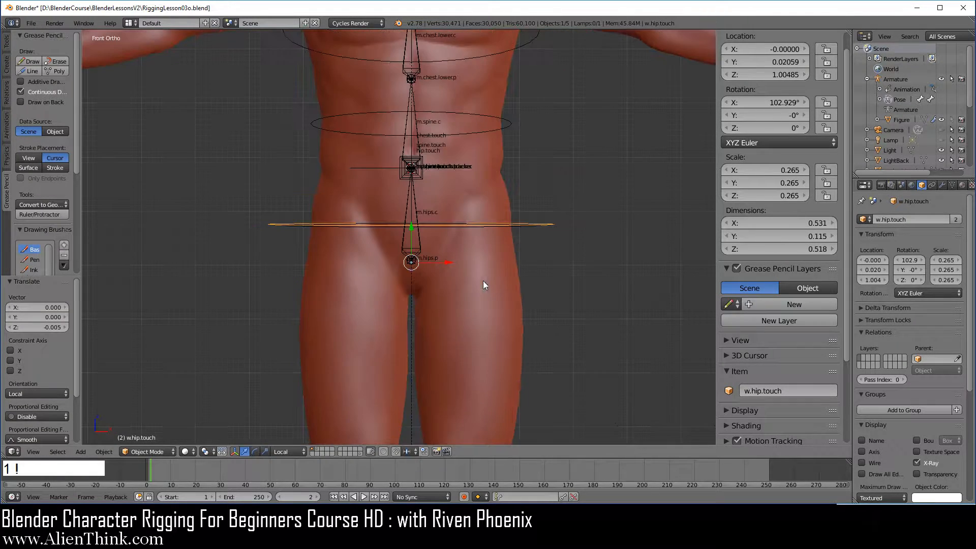
pyautogui.moveTo(468, 256); pyautogui.dragTo(415, 287, button='middle')
pyautogui.press('Tab')
pyautogui.rightClick(399, 279)
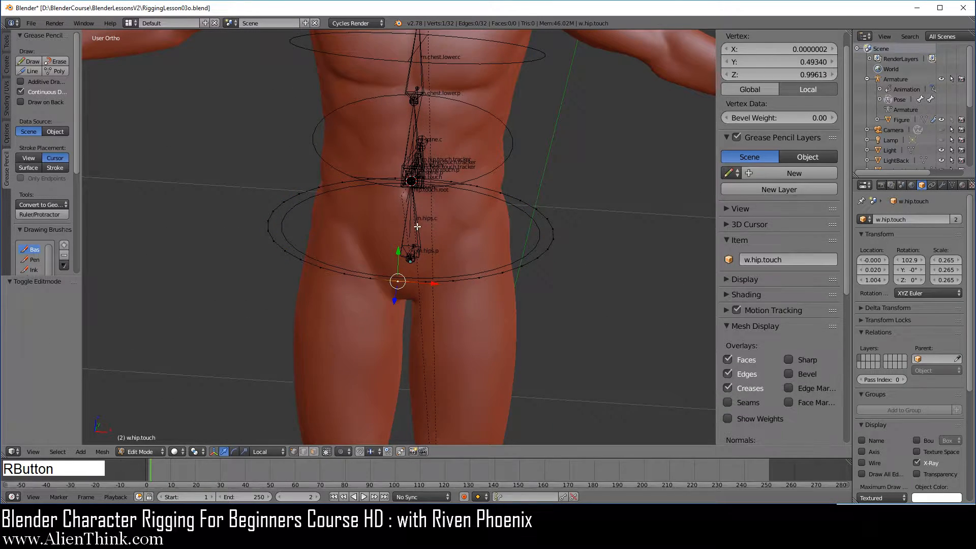
pyautogui.press('1')
pyautogui.scroll(5, 418, 224)
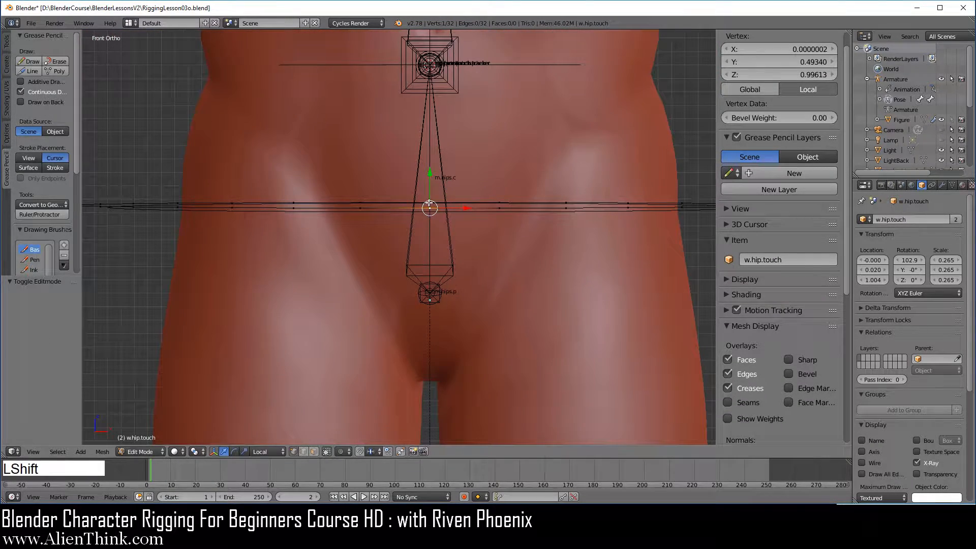
pyautogui.keyDown('shift'); pyautogui.rightClick(442, 283); pyautogui.keyUp('shift')
pyautogui.press('Tab')
pyautogui.scroll(-3, 469, 284)
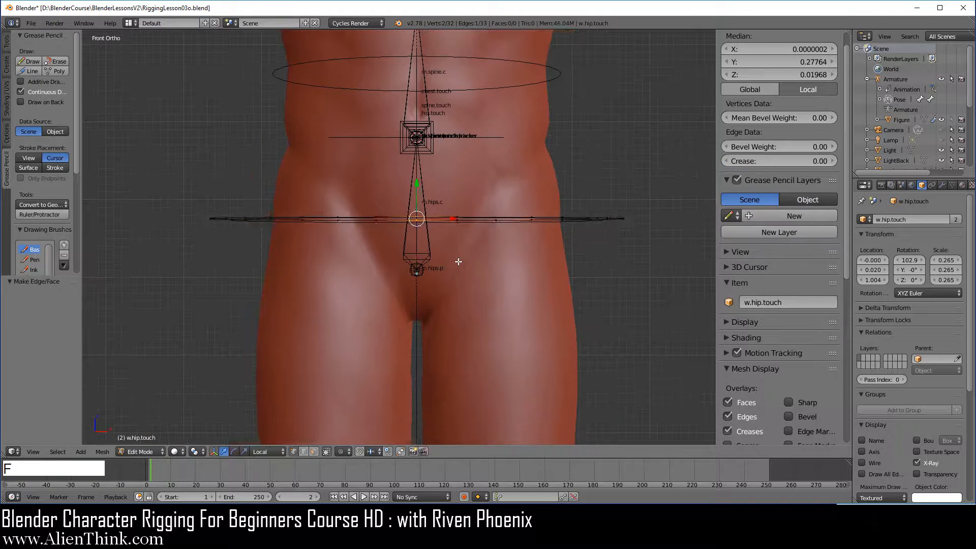
pyautogui.moveTo(458, 261); pyautogui.dragTo(436, 276, button='middle')
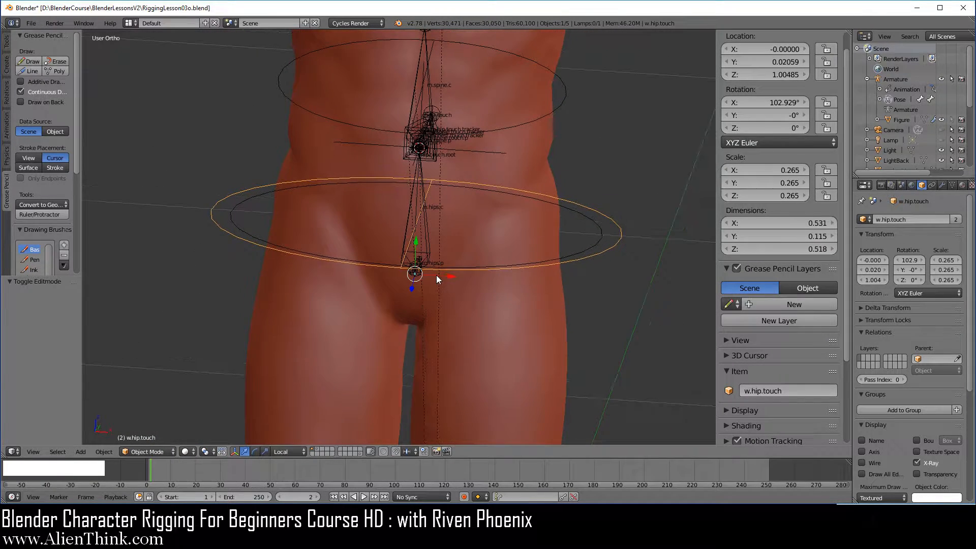
# - Scale the entire w.hip.touch mesh to about 0.881 in Edit Mode and check its fit around the hips from several sides
pyautogui.press('Tab')
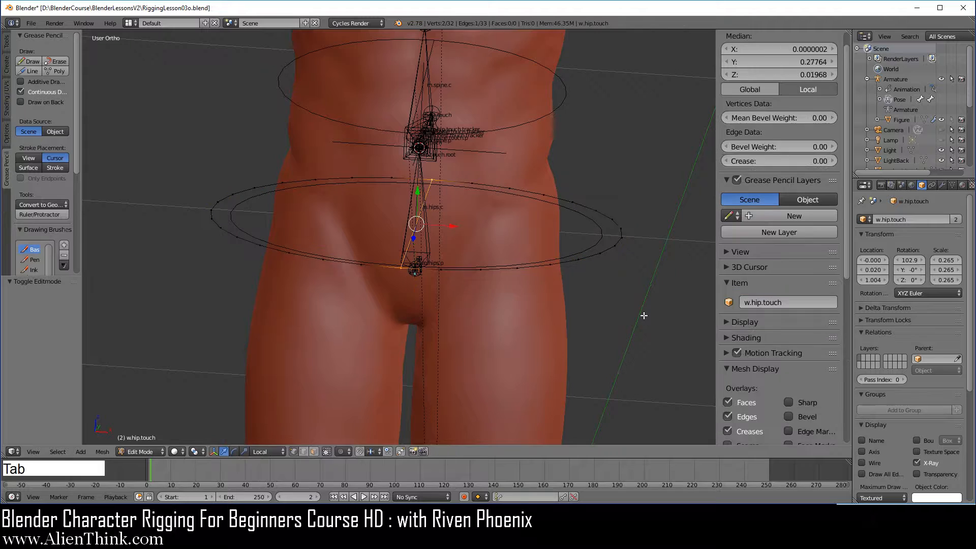
pyautogui.press('a')
pyautogui.press('a')
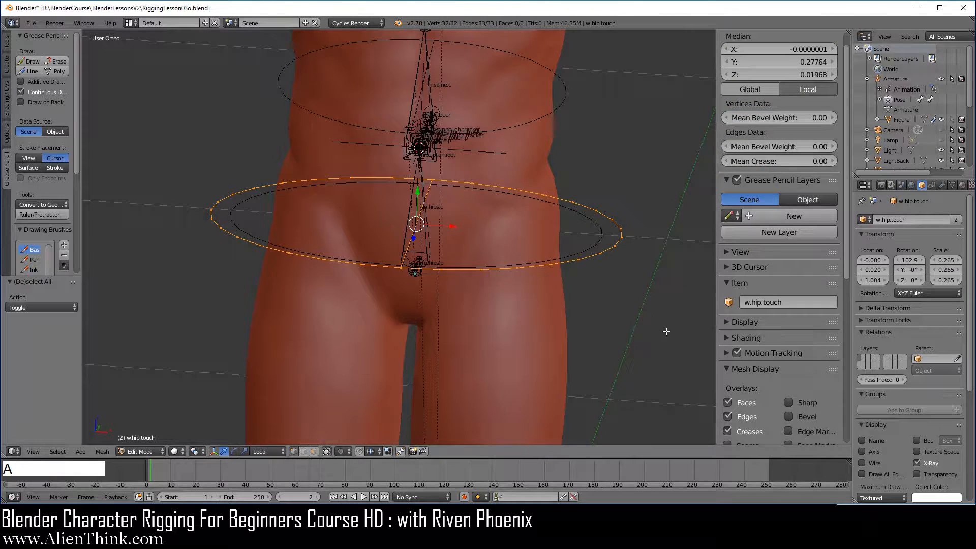
pyautogui.click(645, 323)
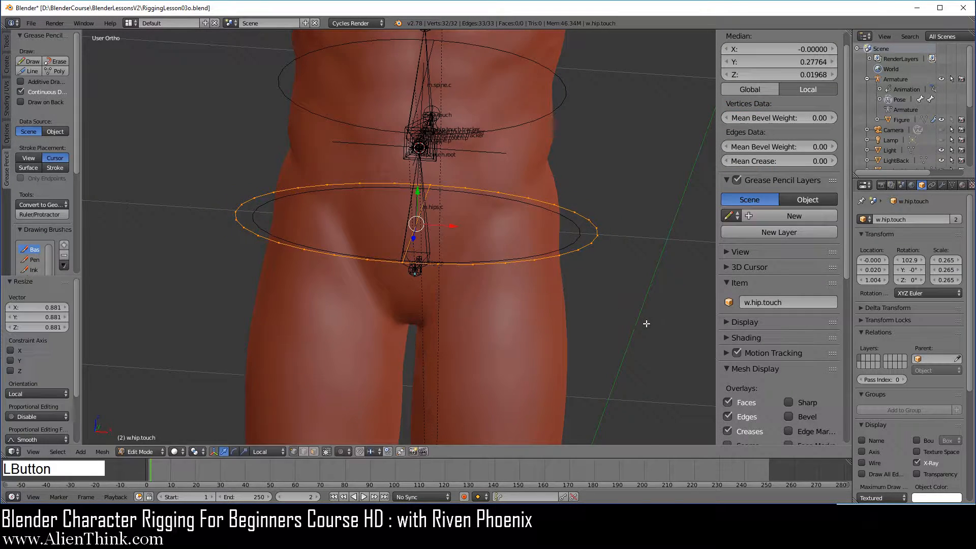
pyautogui.press('KP_1')
pyautogui.moveTo(489, 229); pyautogui.dragTo(354, 300, button='middle')
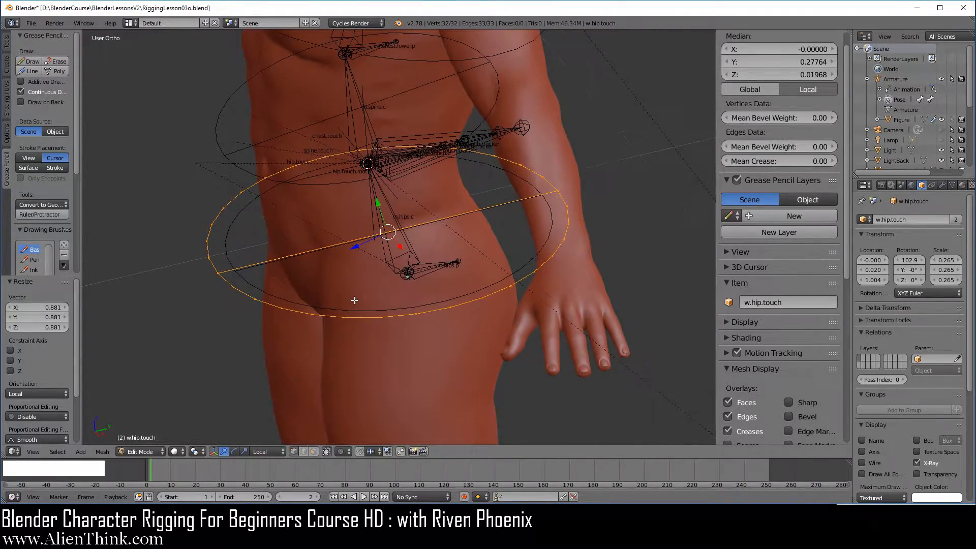
pyautogui.moveTo(482, 327); pyautogui.dragTo(316, 279, button='middle')
pyautogui.press('KP_3')
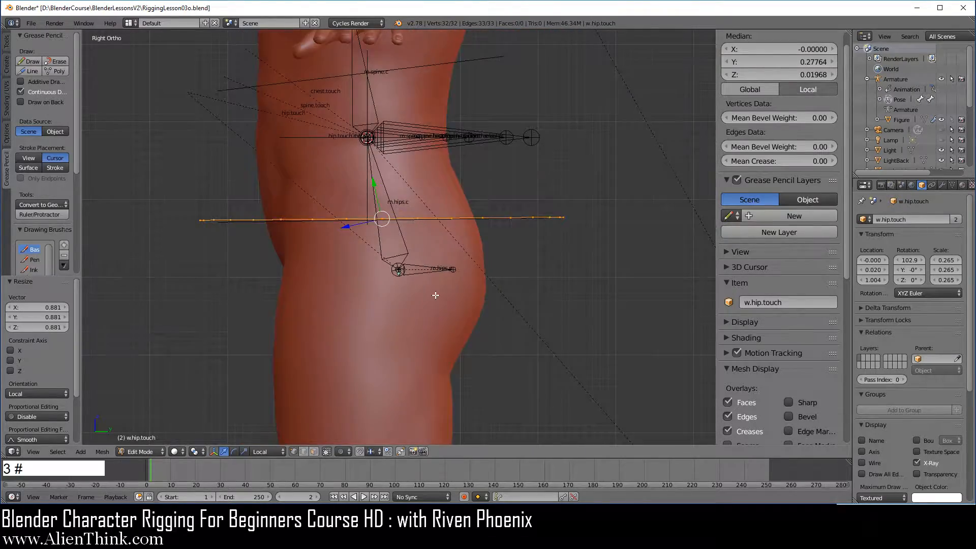
pyautogui.moveTo(435, 295); pyautogui.dragTo(439, 316, button='middle')
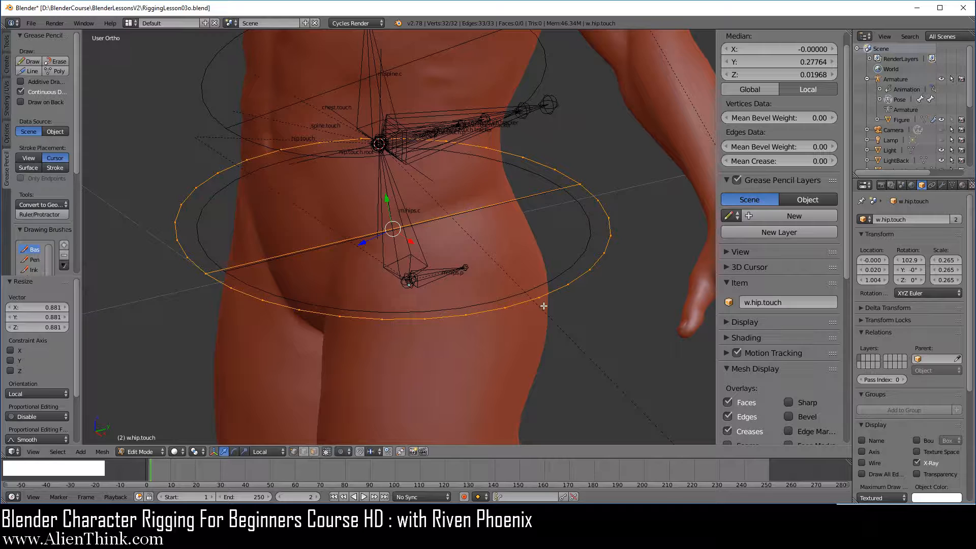
# - Return to Object Mode and move the w.hip.touch widget object to the last scene layer
pyautogui.press('Tab')
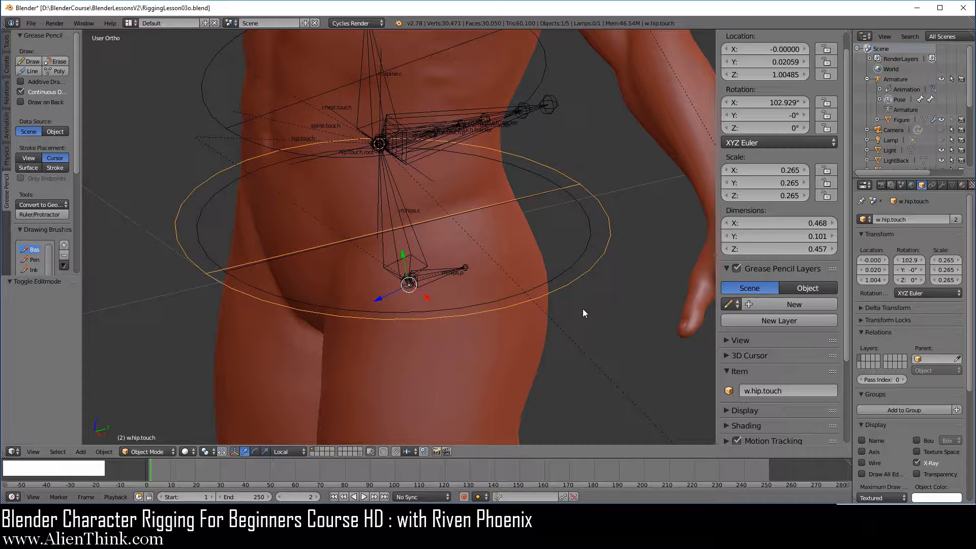
pyautogui.press('m')
pyautogui.click(733, 334)
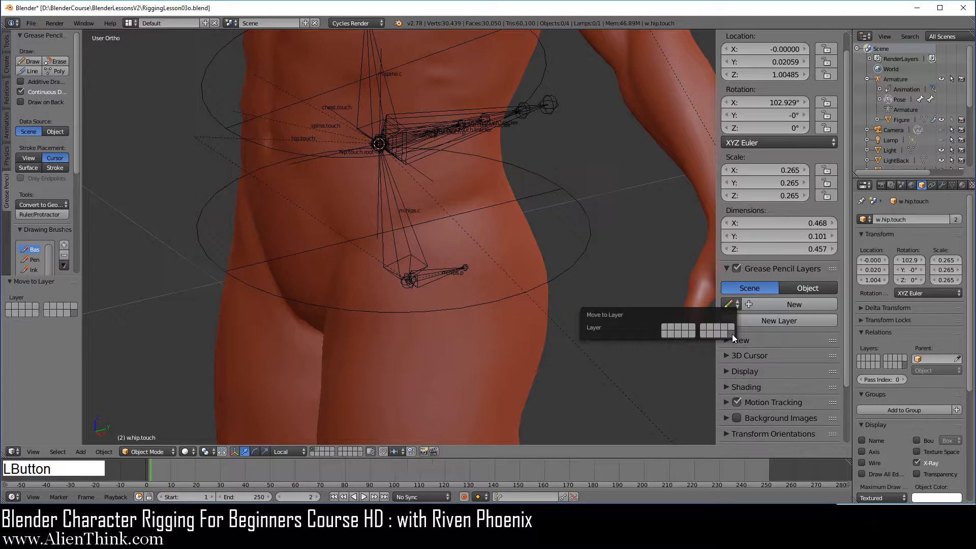
# - Move the hip.touch and hip.touch.root bones to the first bone layer
pyautogui.rightClick(578, 258)
pyautogui.press('m')
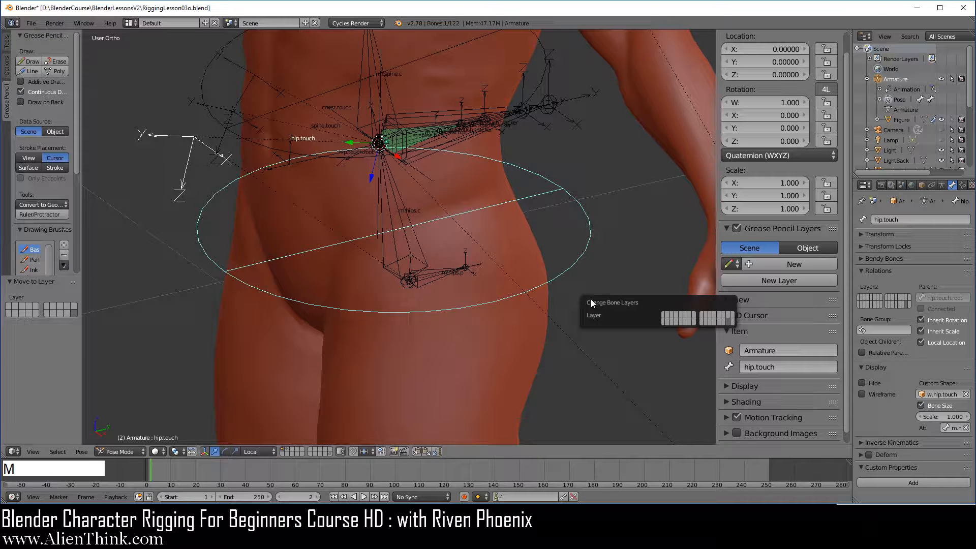
pyautogui.click(664, 316)
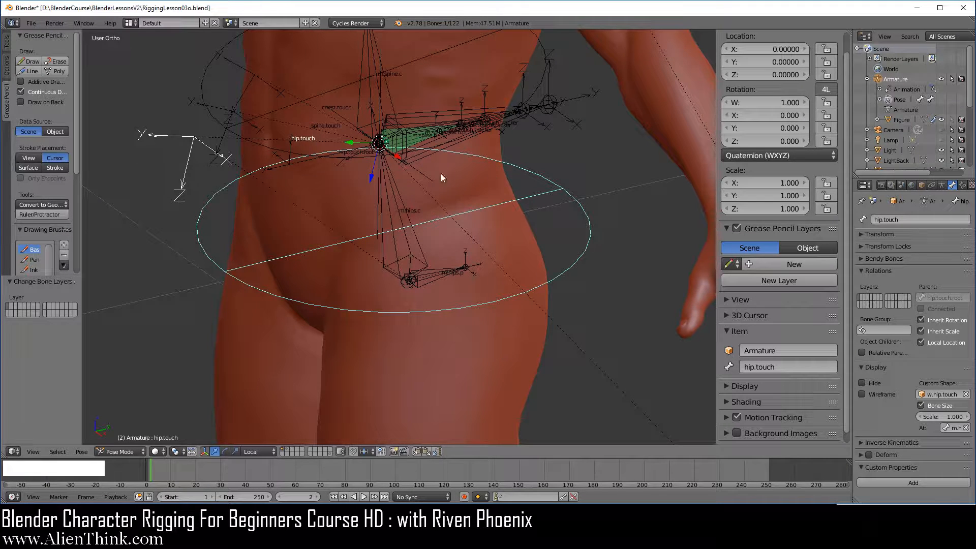
pyautogui.keyDown('shift'); pyautogui.moveTo(440, 173); pyautogui.dragTo(441, 245, button='middle'); pyautogui.keyUp('shift')
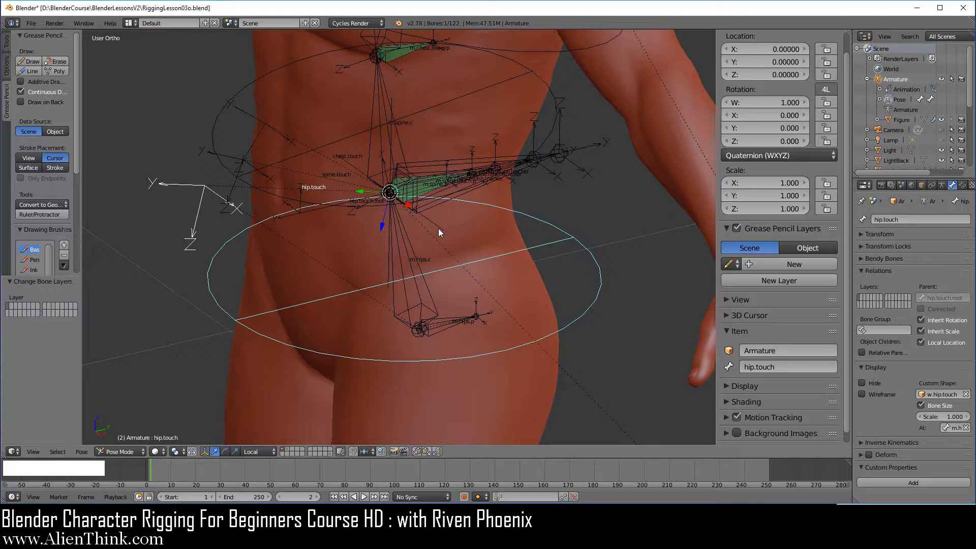
pyautogui.rightClick(440, 230)
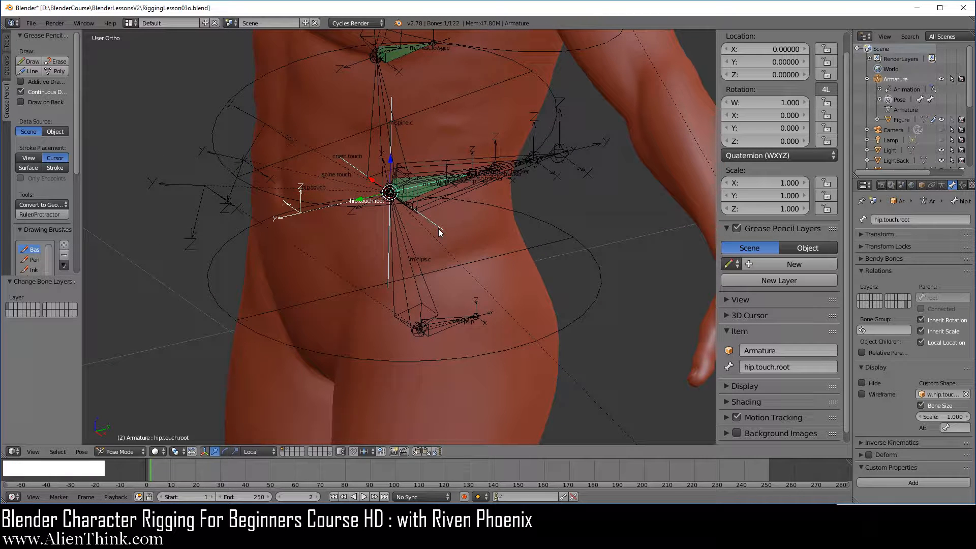
pyautogui.press('m')
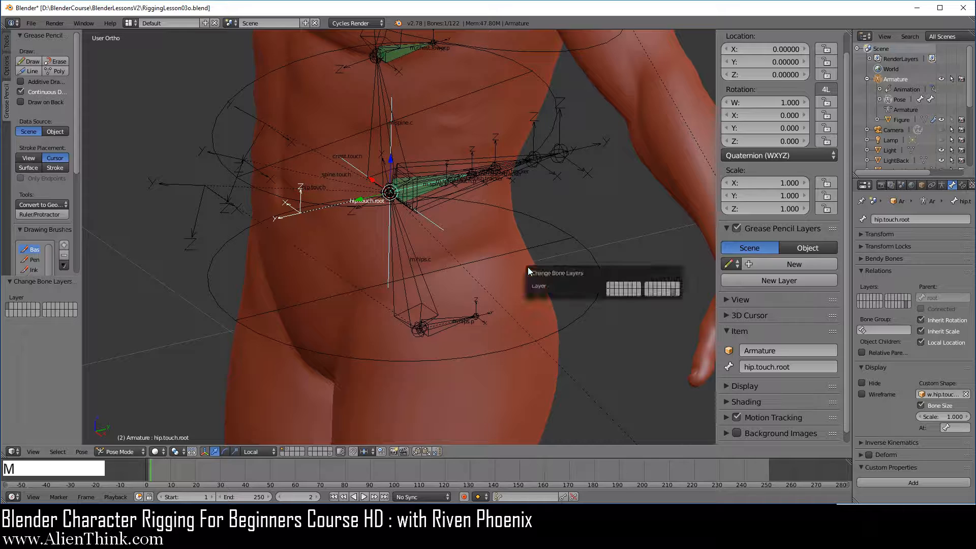
pyautogui.click(608, 289)
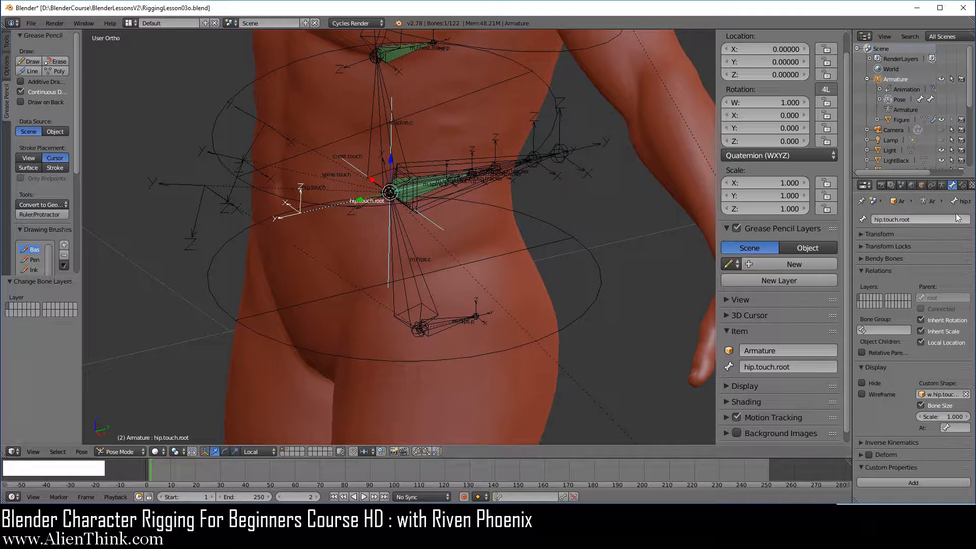
# - Show only the armature's first bone layer and turn off the display of bone axes and names
pyautogui.click(943, 186)
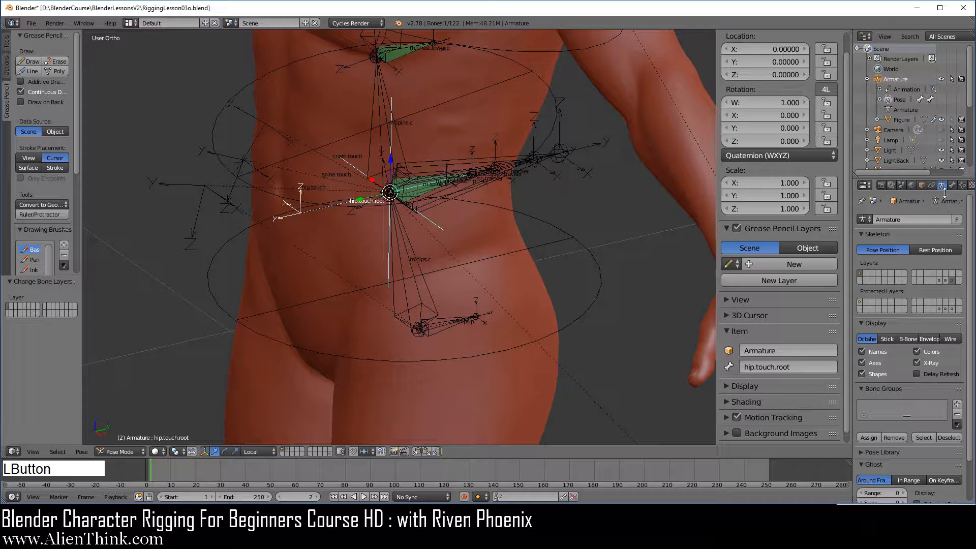
pyautogui.click(861, 273)
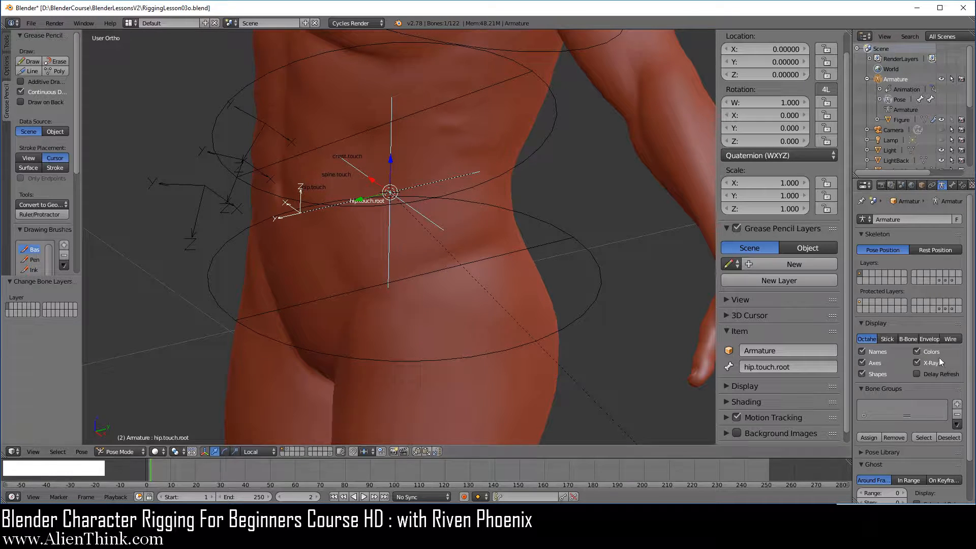
pyautogui.click(862, 362)
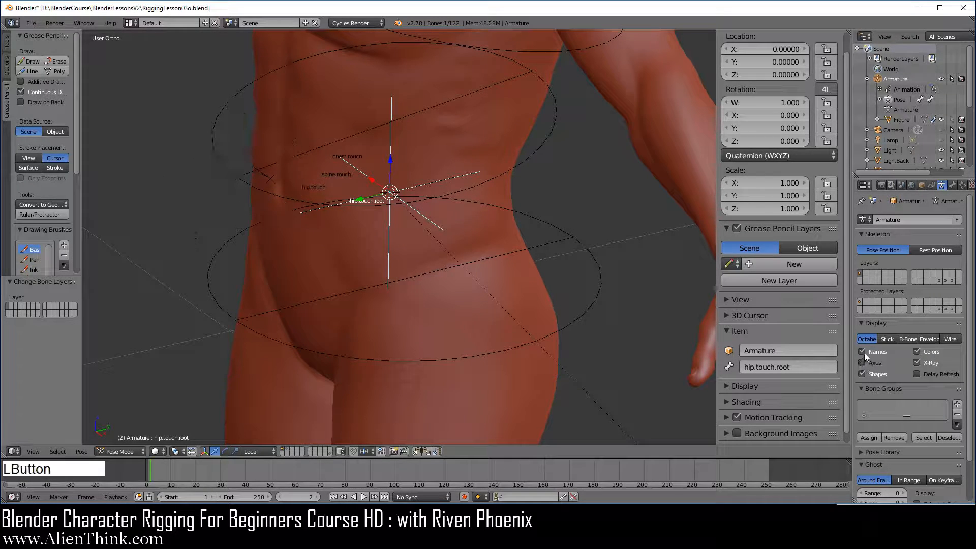
pyautogui.click(862, 351)
pyautogui.moveTo(511, 316); pyautogui.dragTo(511, 316, button='middle')
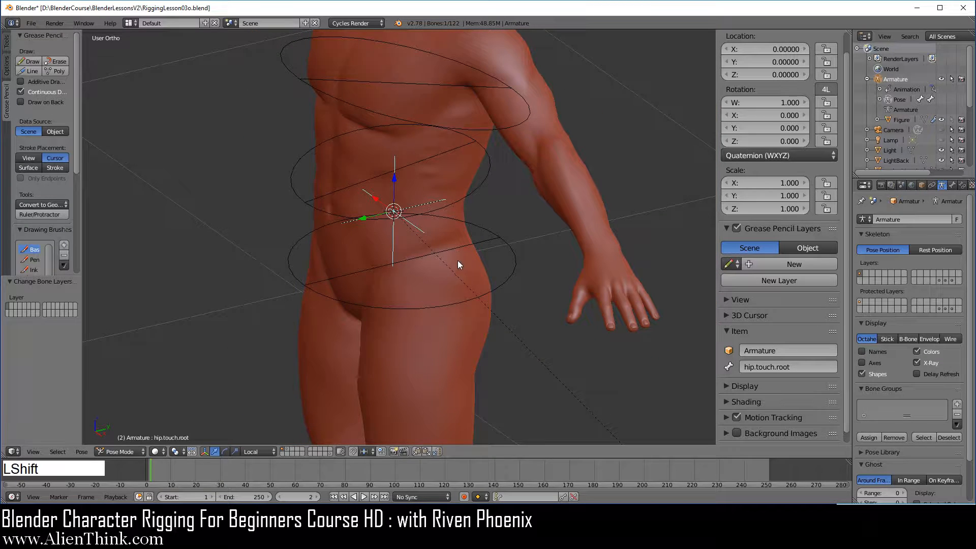
# - Set the transform orientation to Global and deselect all bones
pyautogui.keyDown('shift'); pyautogui.moveTo(460, 264); pyautogui.dragTo(521, 300, button='middle'); pyautogui.keyUp('shift')
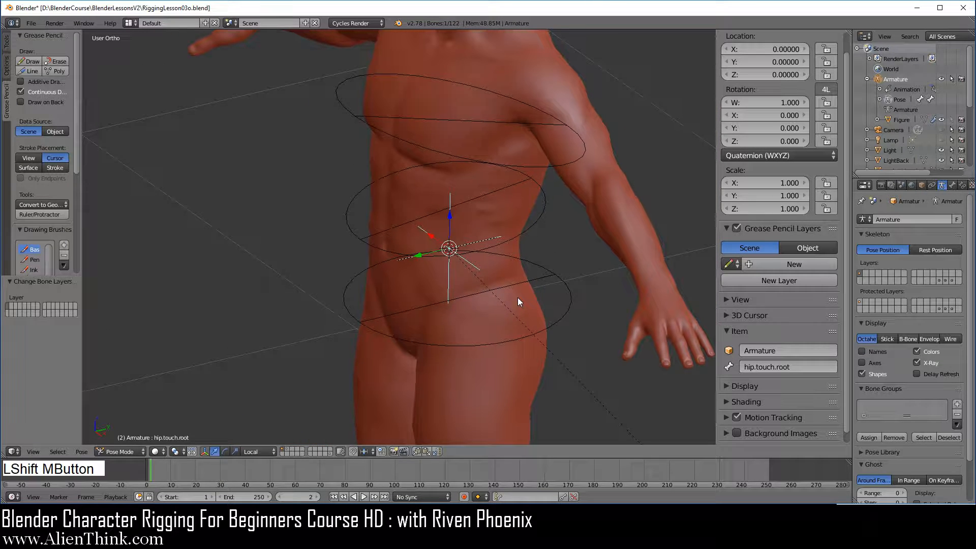
pyautogui.click(258, 450)
pyautogui.click(259, 443)
pyautogui.keyDown('shift'); pyautogui.moveTo(489, 314); pyautogui.dragTo(443, 312, button='middle'); pyautogui.keyUp('shift')
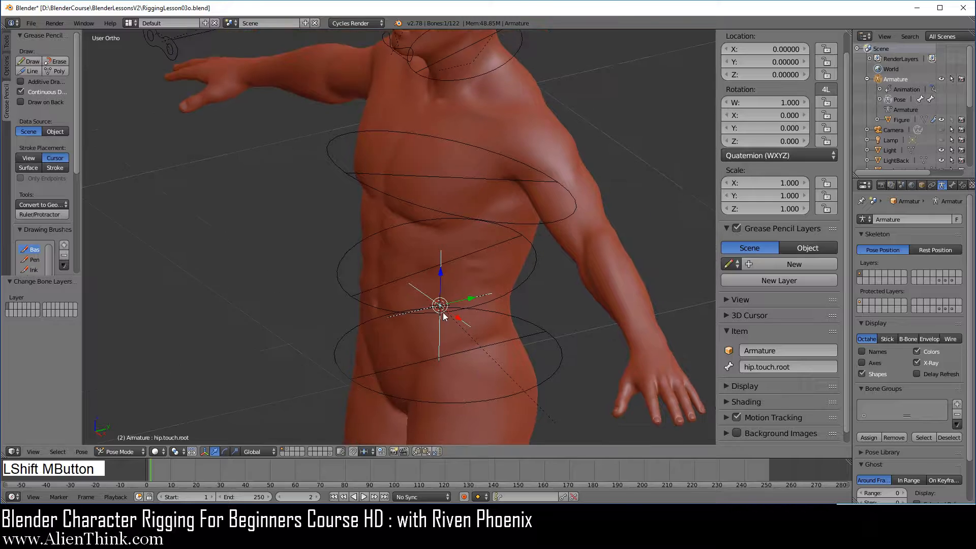
pyautogui.press('a')
pyautogui.scroll(-3, 443, 312)
pyautogui.press('1')
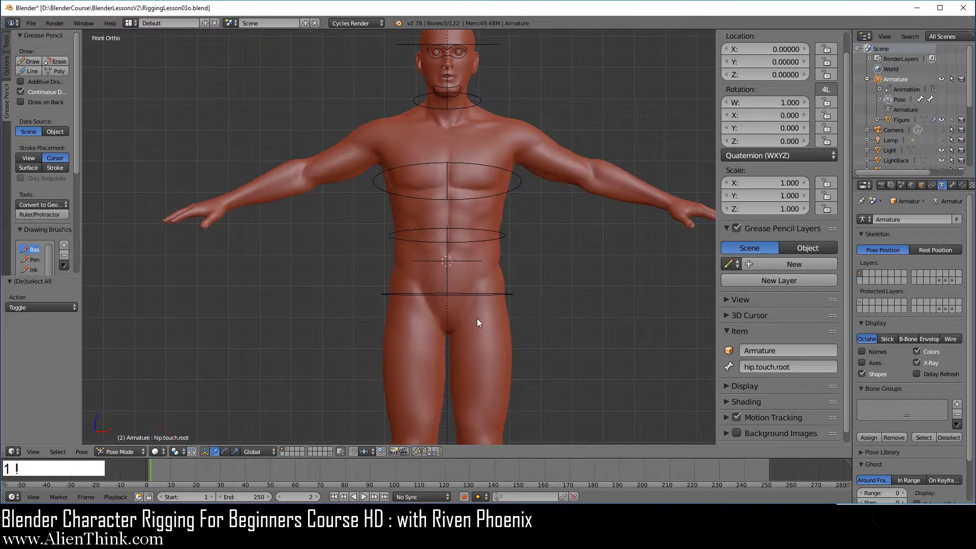
# - Test-rotate the chest.touch, spine.touch and hip.touch controls one by one in the right side view, cancelling each rotation
pyautogui.keyDown('shift'); pyautogui.moveTo(506, 290); pyautogui.dragTo(501, 238, button='middle'); pyautogui.keyUp('shift')
pyautogui.press('3')
pyautogui.scroll(2, 489, 299)
pyautogui.rightClick(500, 198)
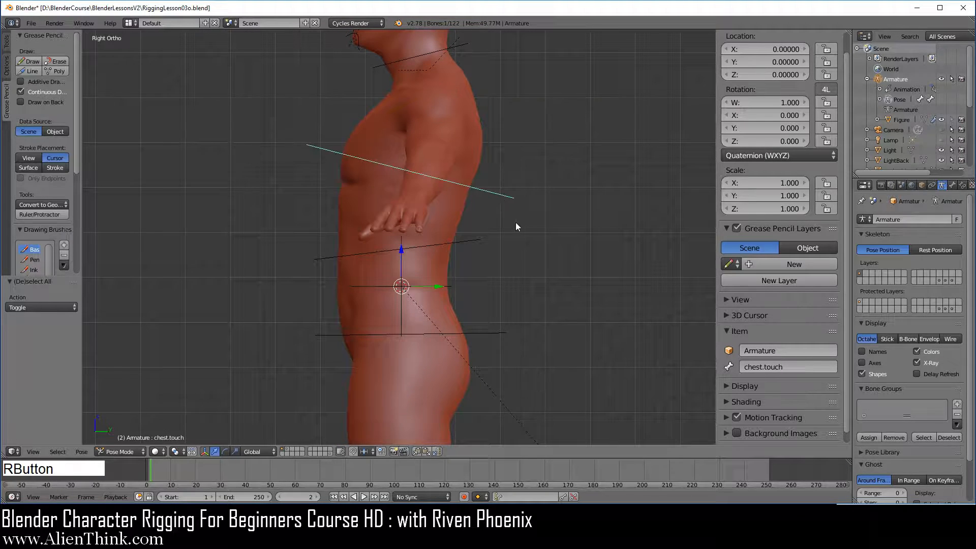
pyautogui.press('r')
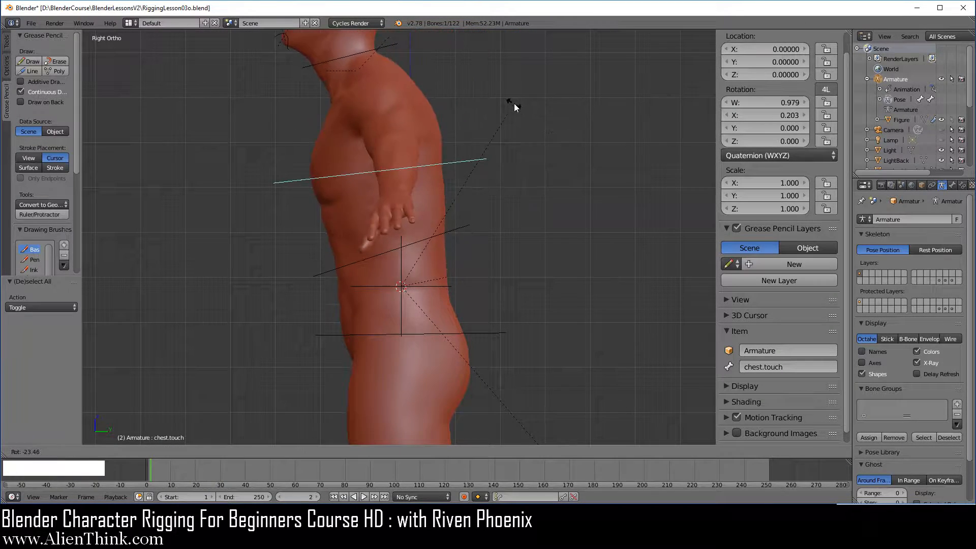
pyautogui.rightClick(514, 104)
pyautogui.rightClick(468, 240)
pyautogui.press('r')
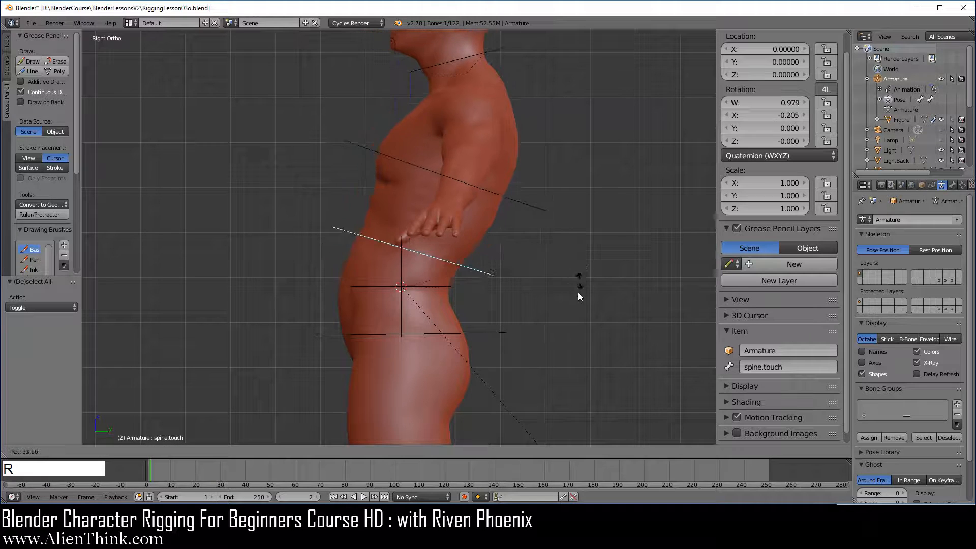
pyautogui.rightClick(508, 221)
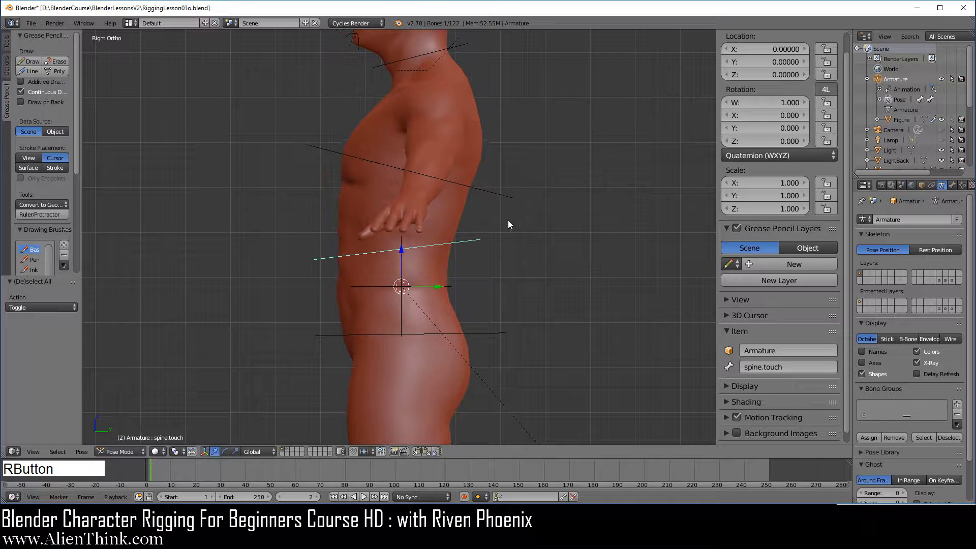
pyautogui.rightClick(474, 333)
pyautogui.press('r')
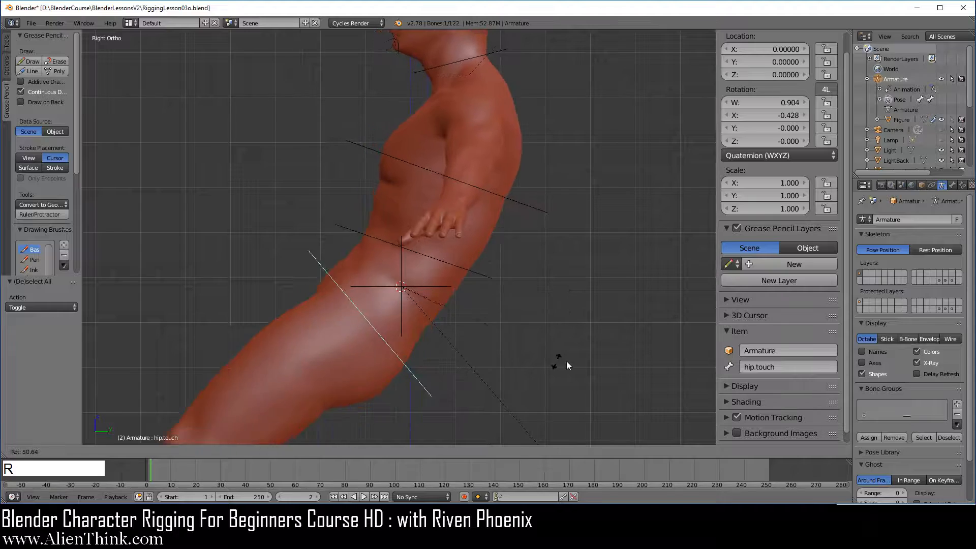
pyautogui.rightClick(550, 316)
# - Test-rotate hip.touch and spine.touch in the front view and chest.touch with trackball rotation, cancelling each one
pyautogui.press('1')
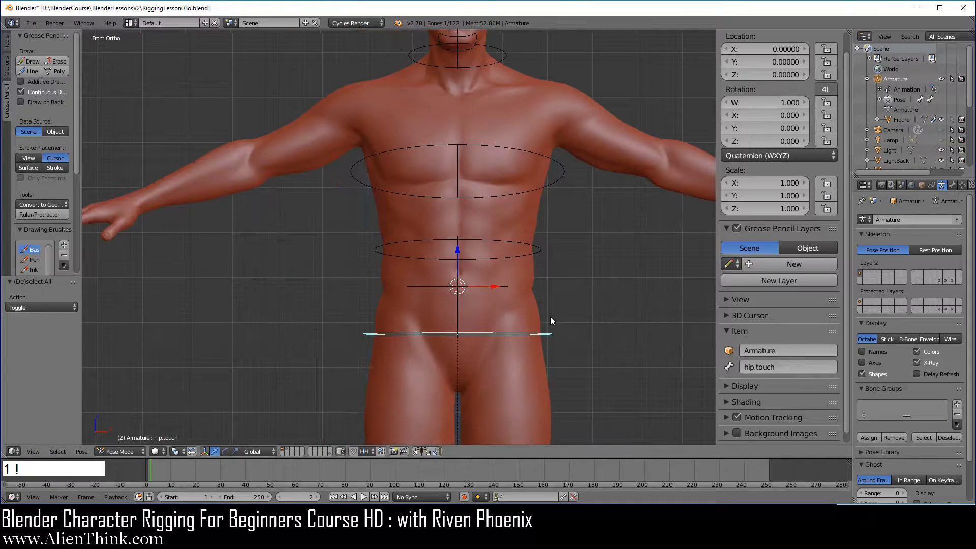
pyautogui.press('r')
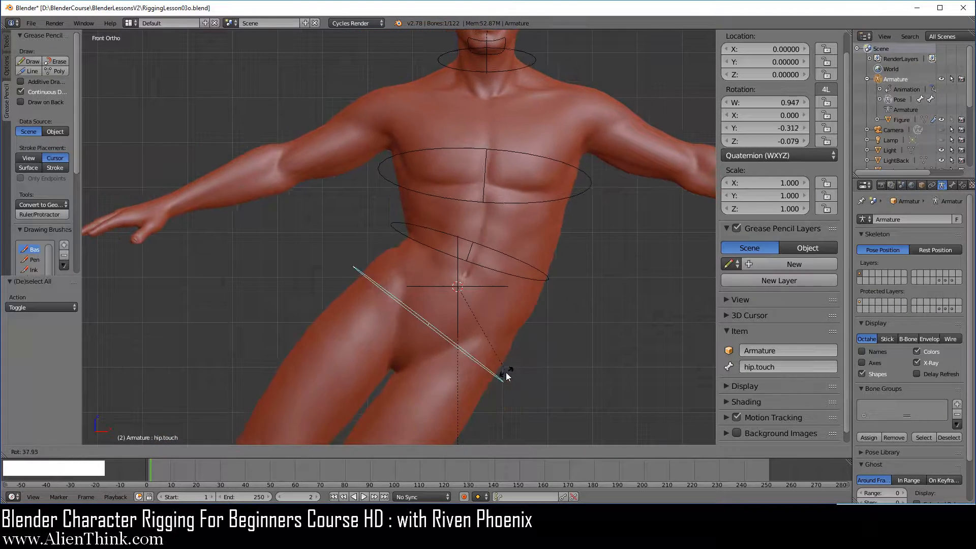
pyautogui.rightClick(556, 321)
pyautogui.rightClick(536, 252)
pyautogui.press('r')
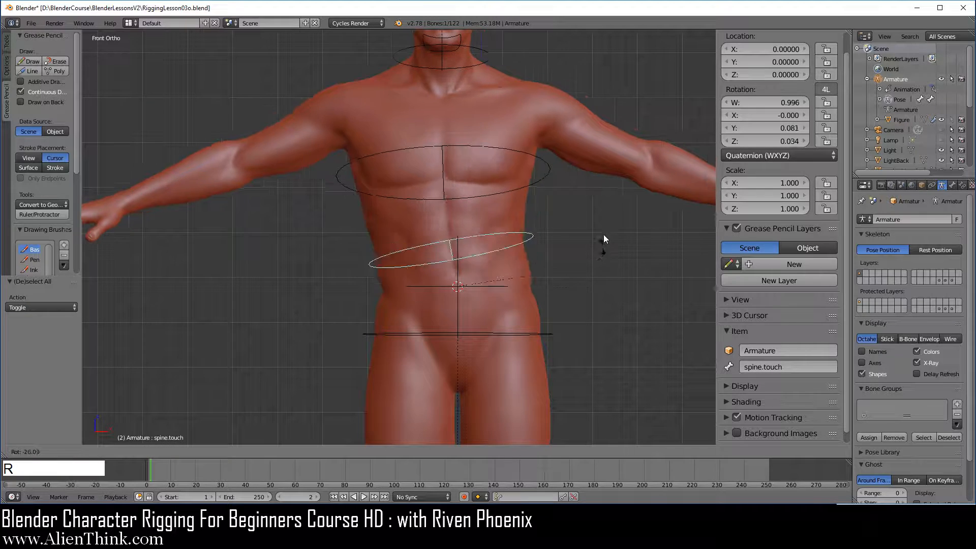
pyautogui.rightClick(559, 305)
pyautogui.rightClick(565, 175)
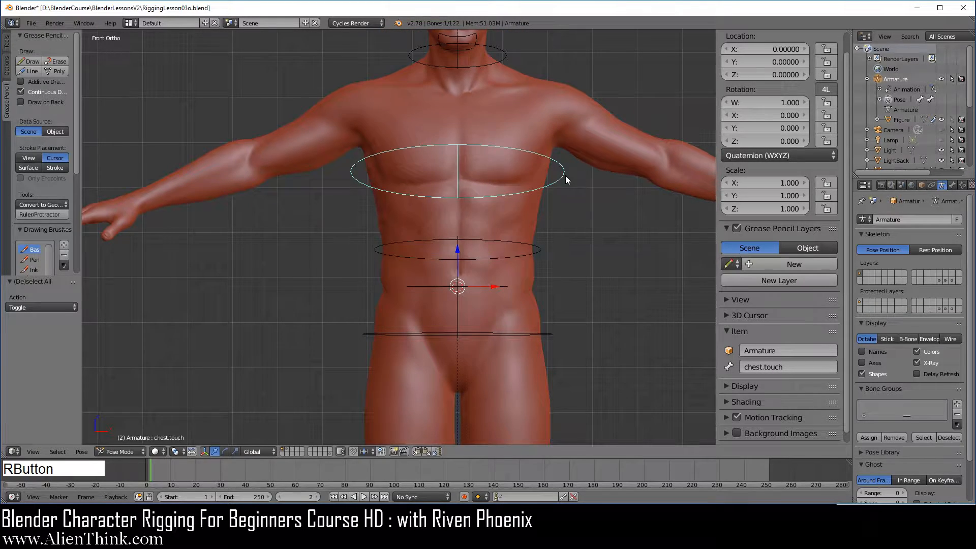
pyautogui.press('r')
pyautogui.press('r')
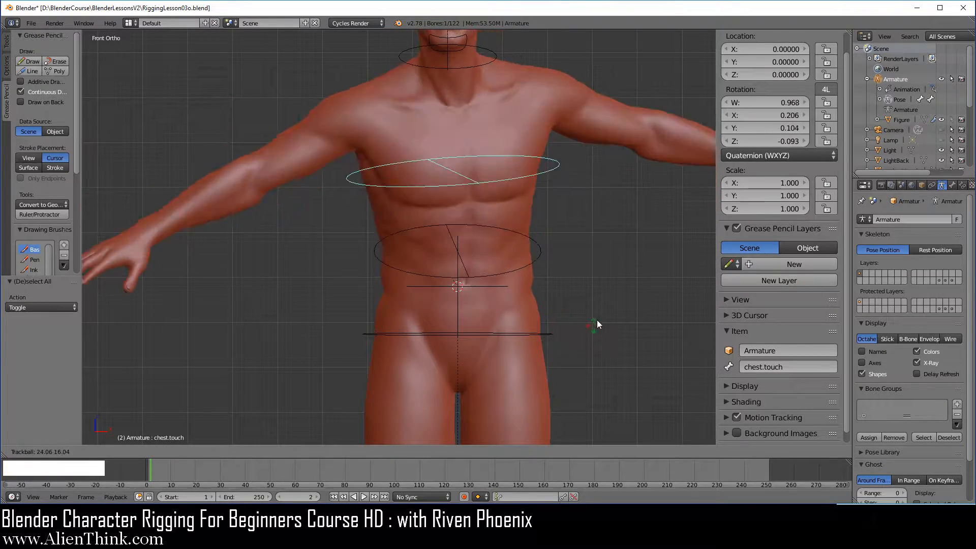
pyautogui.rightClick(575, 319)
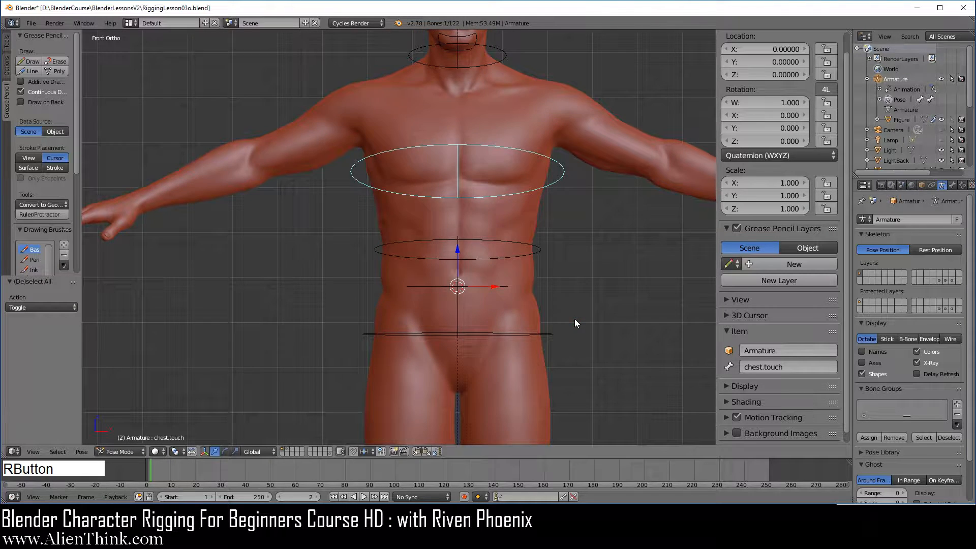
# - Lock the location and scale of the chest.touch bone on X, Y and Z, leaving its rotation unlocked
pyautogui.press('KP_3')
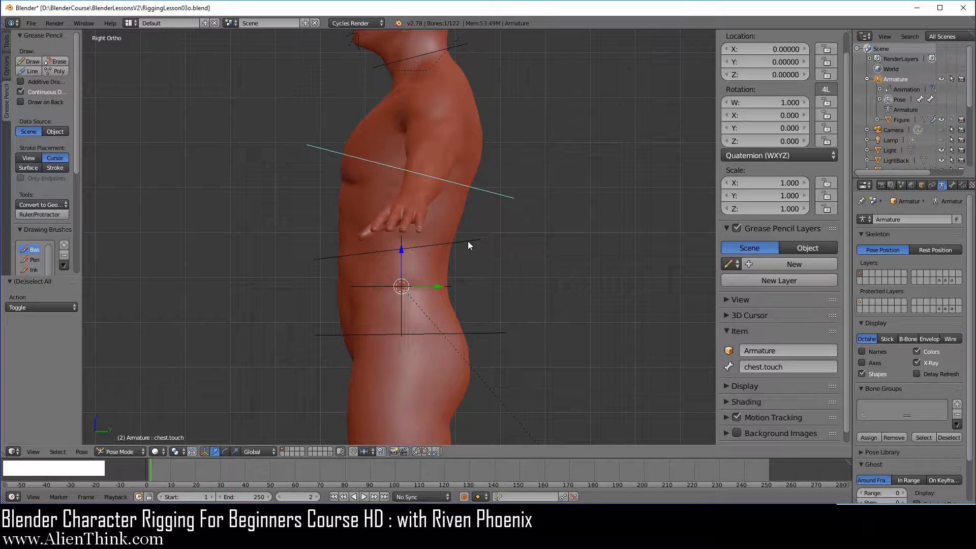
pyautogui.moveTo(472, 249)
pyautogui.keyDown('shift'); pyautogui.mouseDown(button='middle')
pyautogui.moveTo(490, 244)
pyautogui.moveTo(488, 286)
pyautogui.moveTo(487, 252)
pyautogui.mouseUp(button='middle'); pyautogui.keyUp('shift')
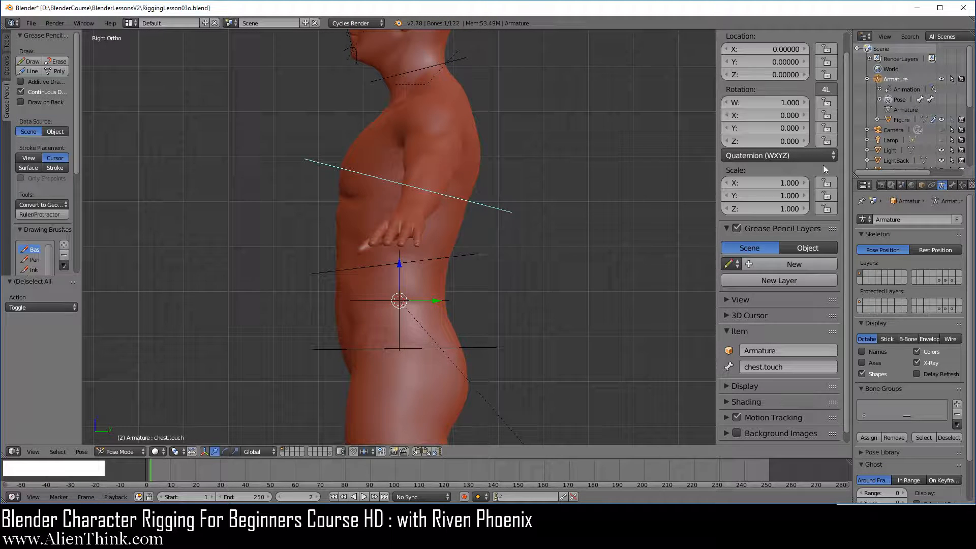
pyautogui.scroll(1, 797, 213)
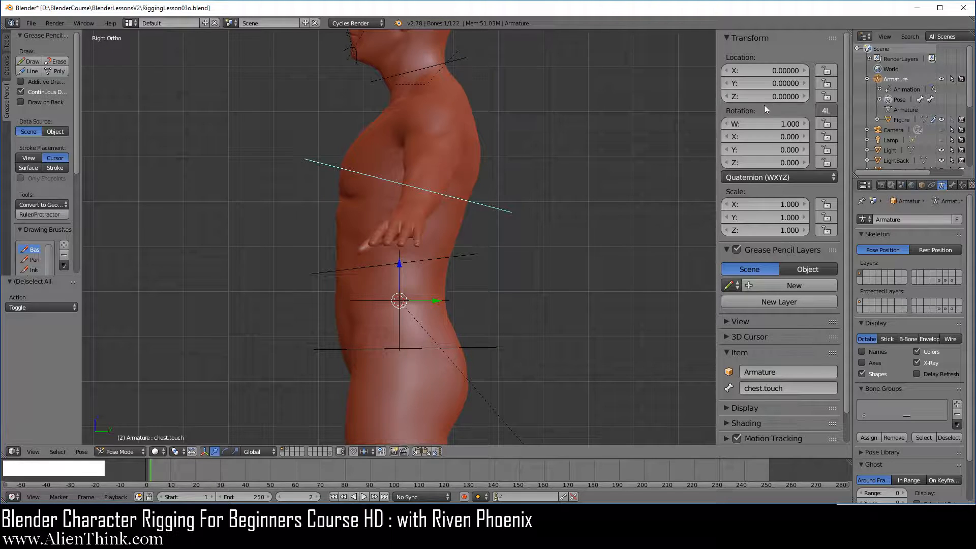
pyautogui.moveTo(827, 70); pyautogui.dragTo(826, 98)
pyautogui.click(829, 204)
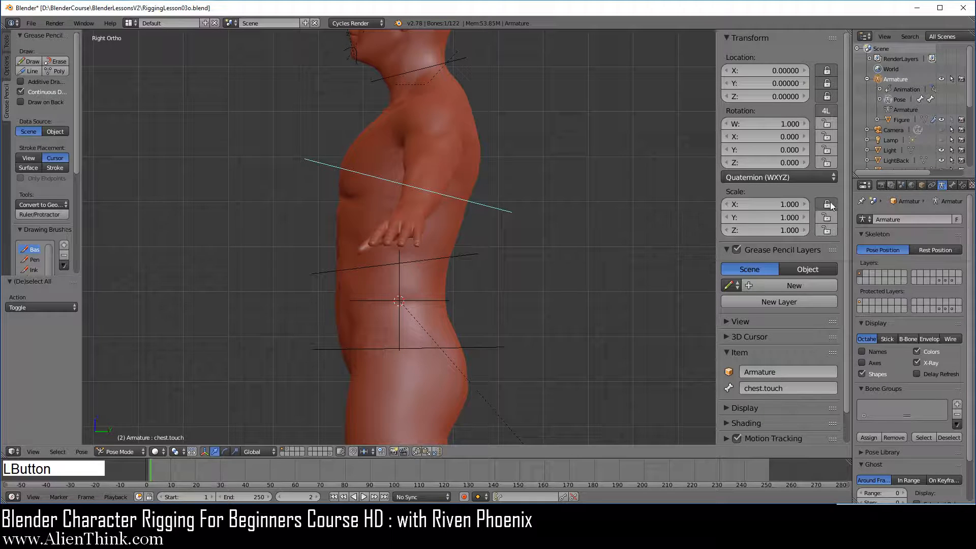
pyautogui.moveTo(826, 227); pyautogui.dragTo(827, 231)
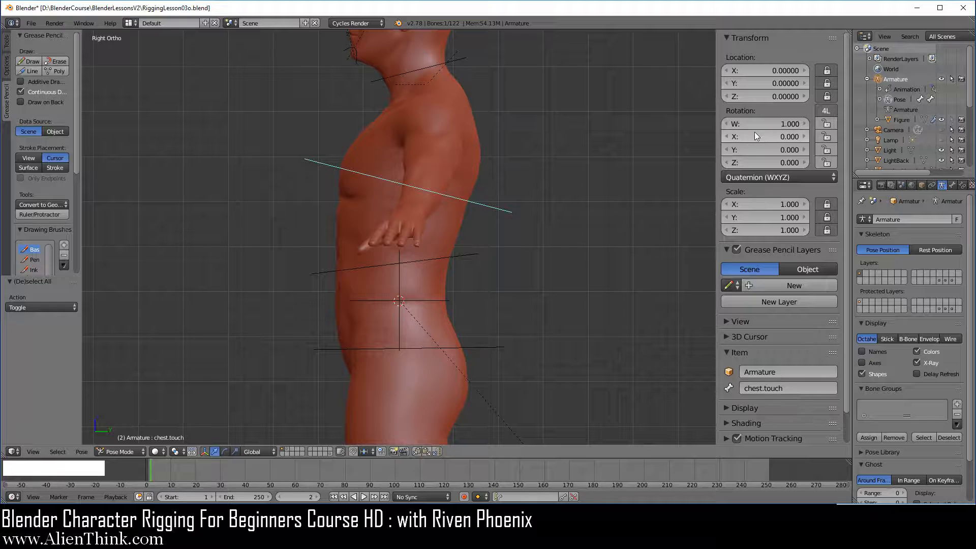
# - Lock the location and scale of the spine.touch bone on X, Y and Z
pyautogui.rightClick(472, 254)
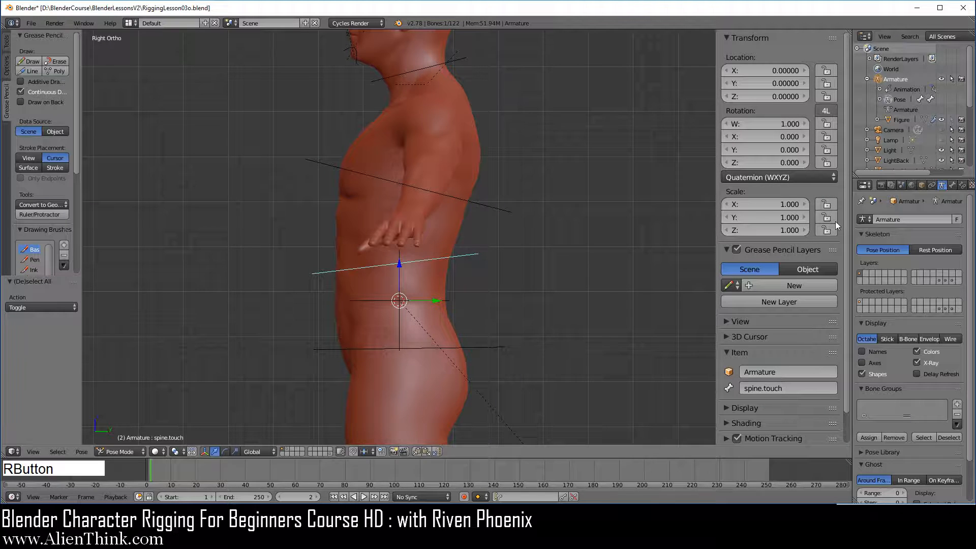
pyautogui.moveTo(831, 71); pyautogui.dragTo(827, 97)
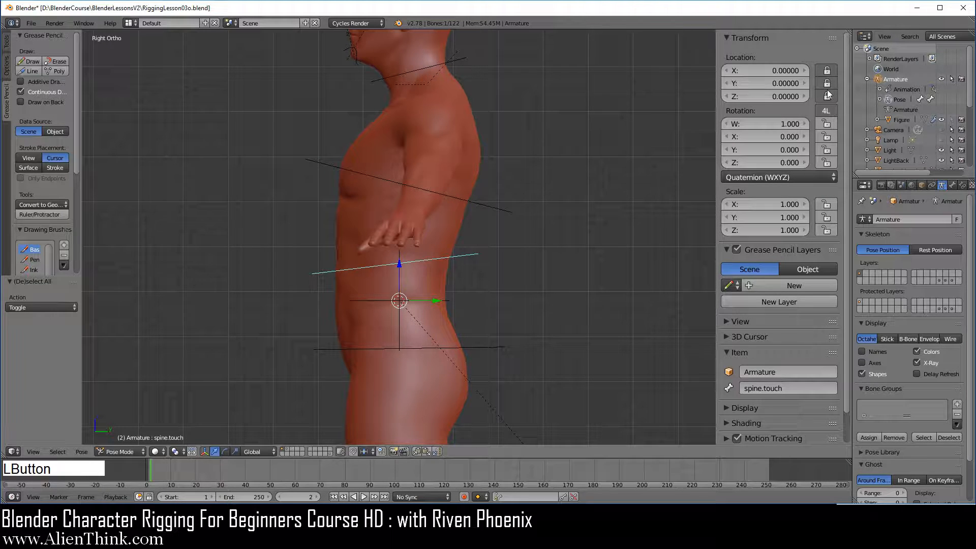
pyautogui.moveTo(833, 205); pyautogui.dragTo(830, 229)
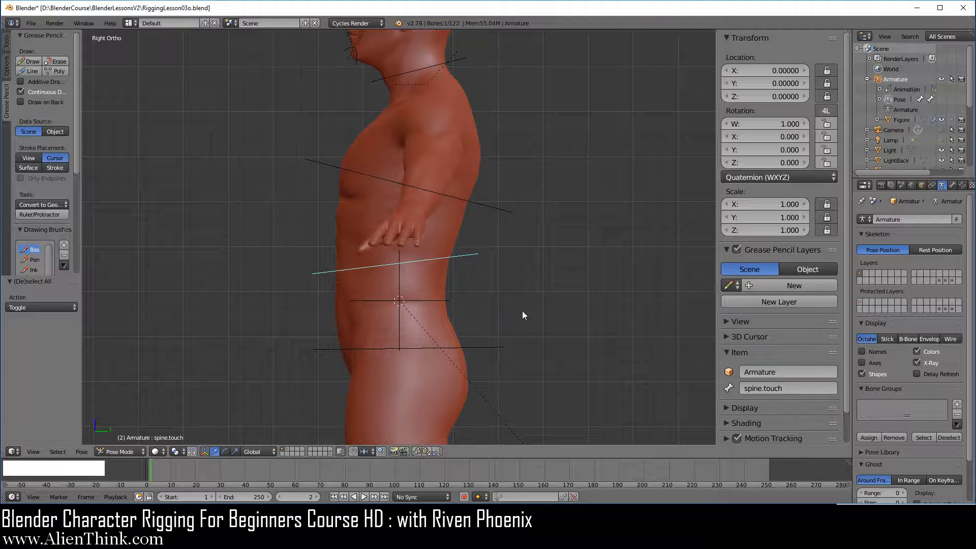
# - Lock the location and scale of the hip.touch bone on X, Y and Z
pyautogui.rightClick(498, 349)
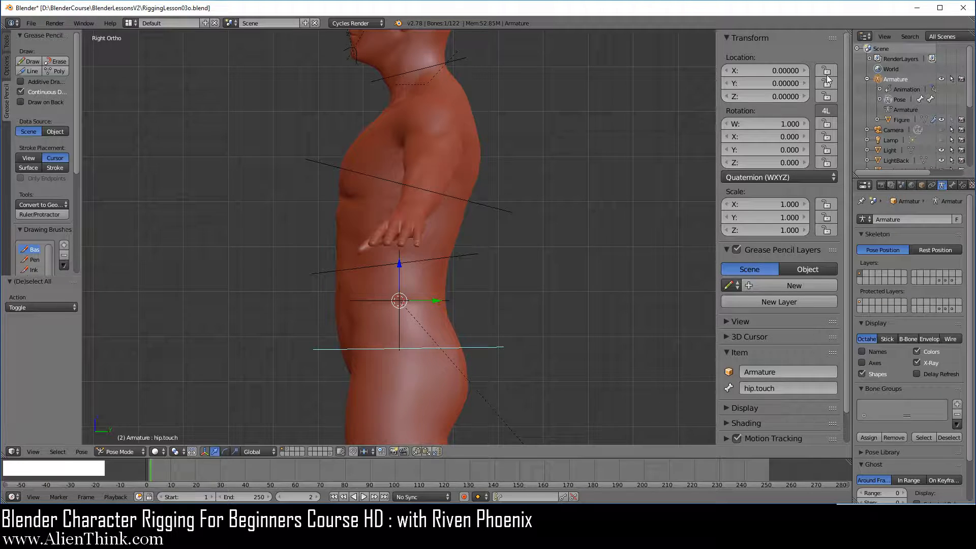
pyautogui.moveTo(828, 72); pyautogui.dragTo(829, 96)
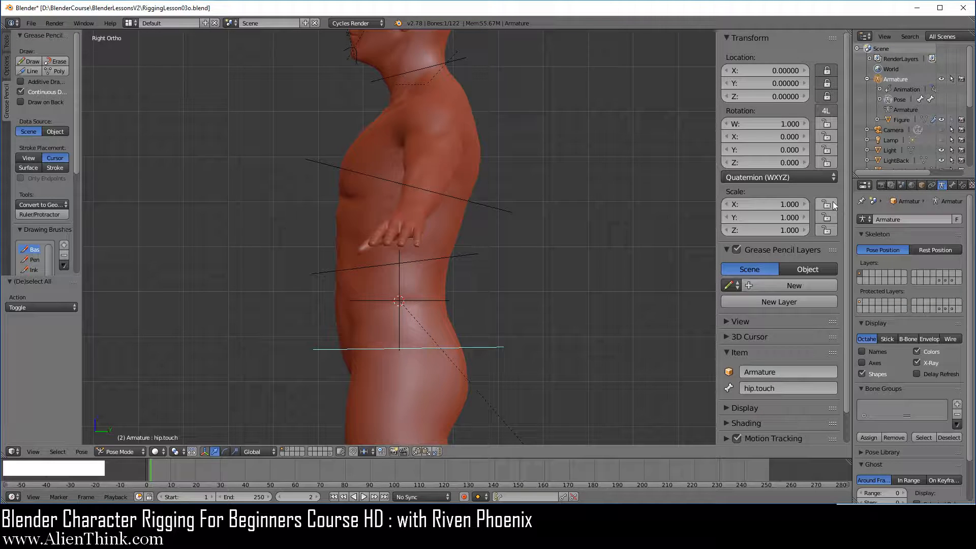
pyautogui.moveTo(827, 203); pyautogui.dragTo(829, 232)
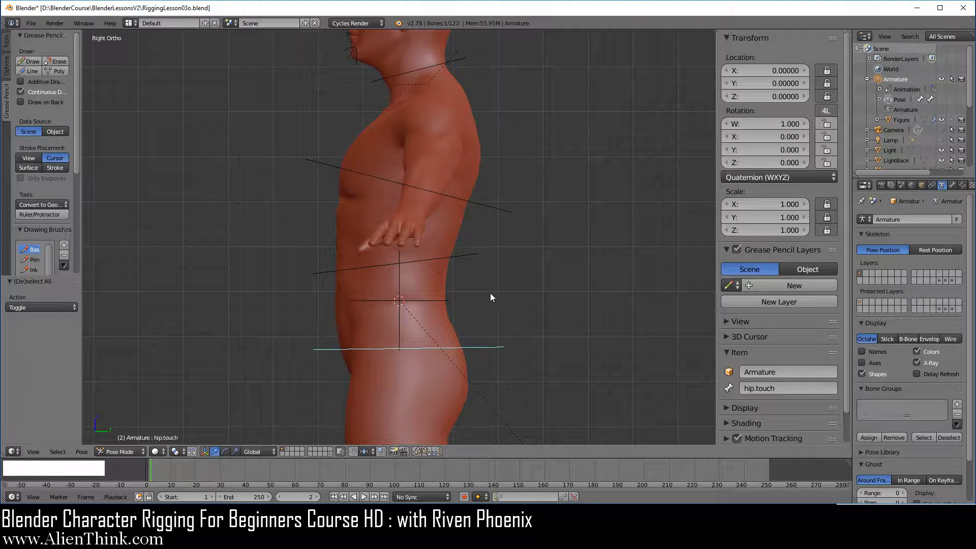
# - Lock only the X, Y and Z scale of the hip.touch.root bone and test moving and rotating it, cancelling both transforms
pyautogui.rightClick(441, 300)
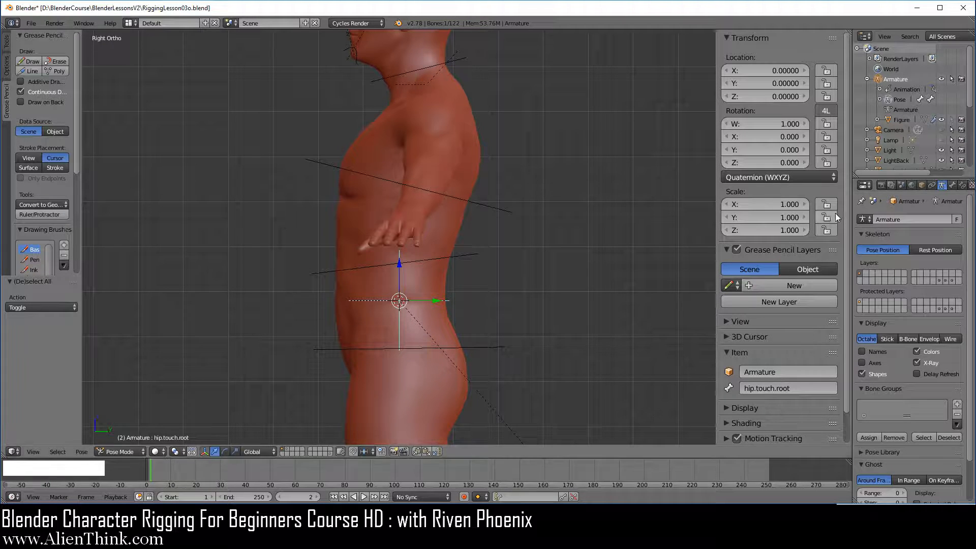
pyautogui.moveTo(827, 204); pyautogui.dragTo(827, 229)
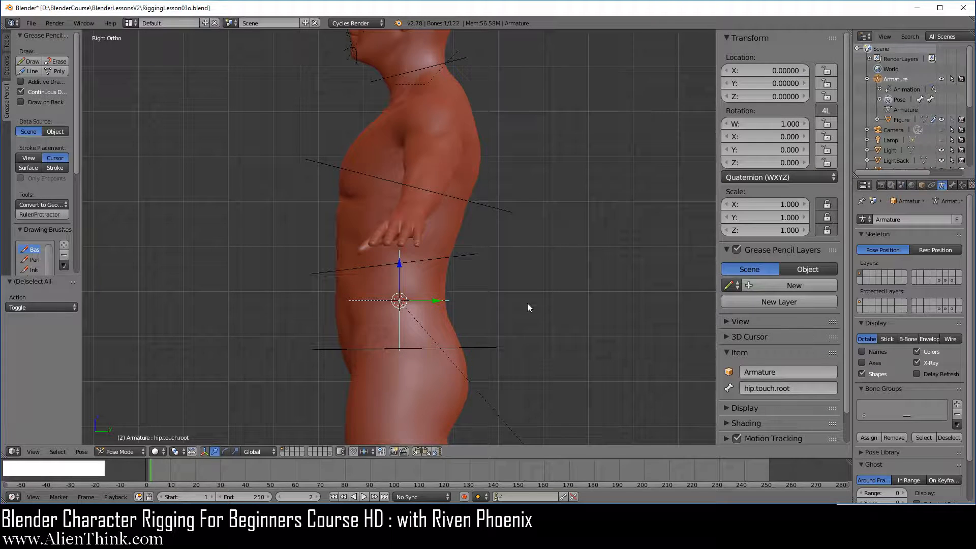
pyautogui.press('g')
pyautogui.rightClick(482, 300)
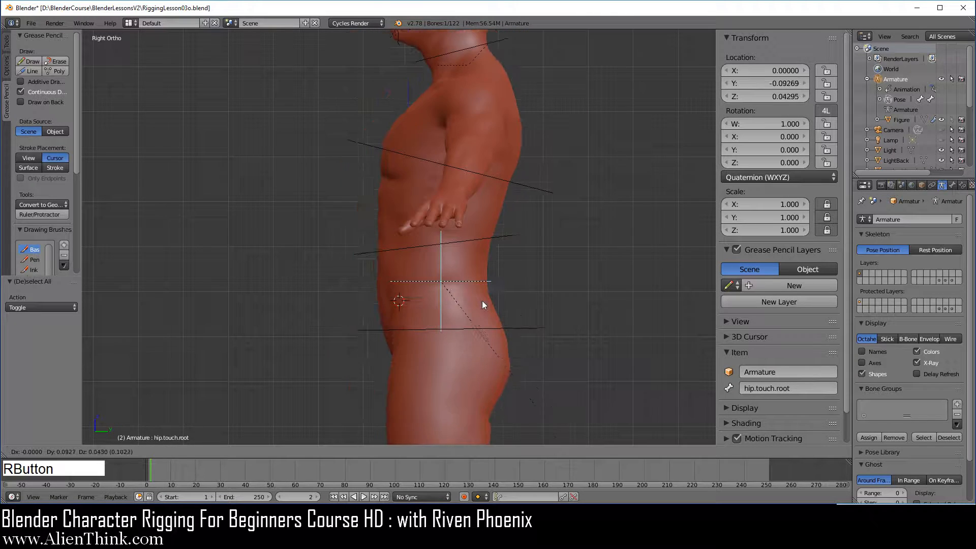
pyautogui.press('r')
pyautogui.press('r')
pyautogui.rightClick(544, 308)
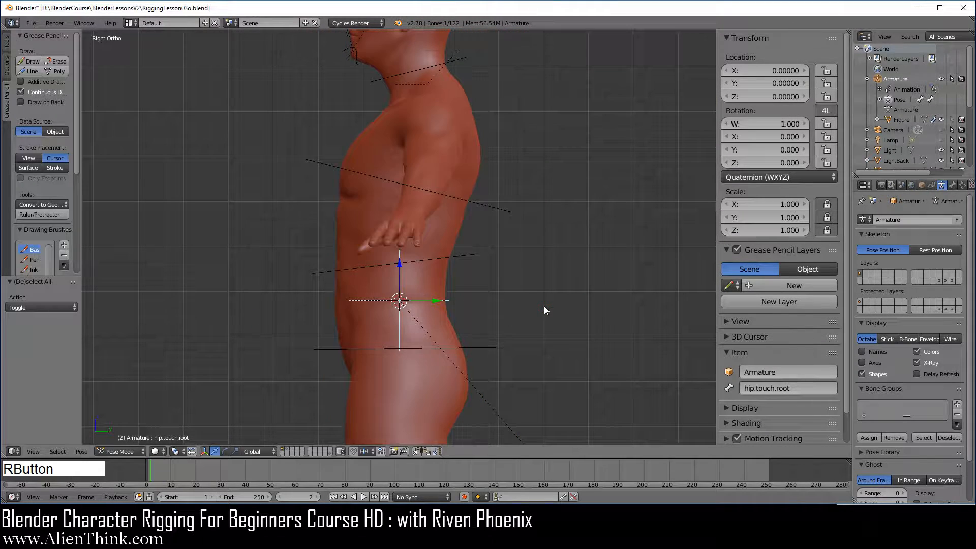
# - Show the second-to-last bone layer together with the first one and turn off the display of custom bone shapes
pyautogui.click(954, 280)
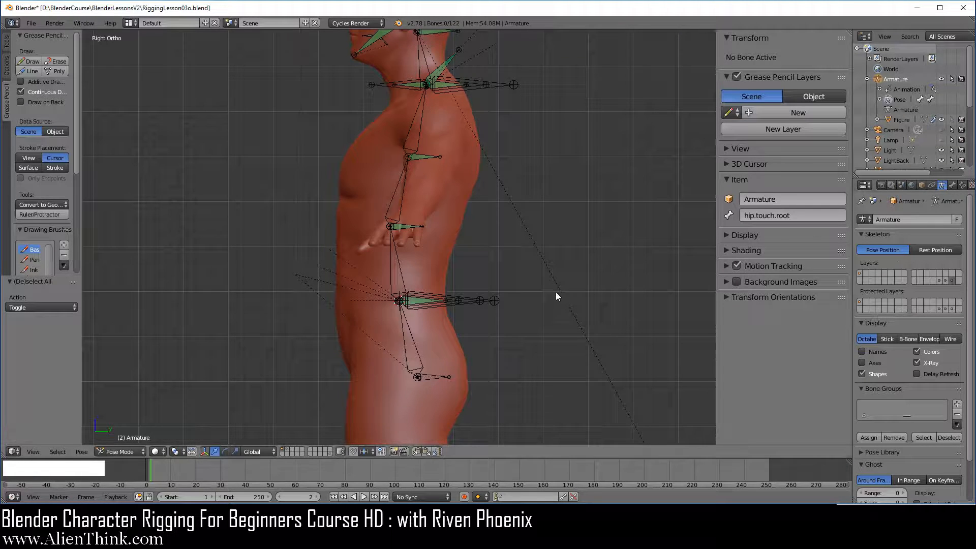
pyautogui.scroll(3, 471, 353)
pyautogui.keyDown('shift'); pyautogui.moveTo(470, 354); pyautogui.dragTo(465, 270, button='middle'); pyautogui.keyUp('shift')
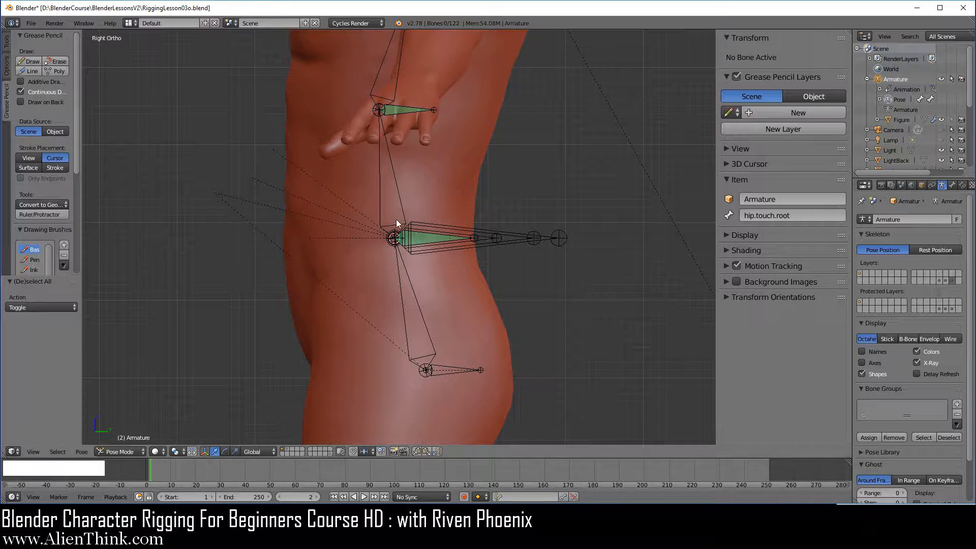
pyautogui.click(862, 373)
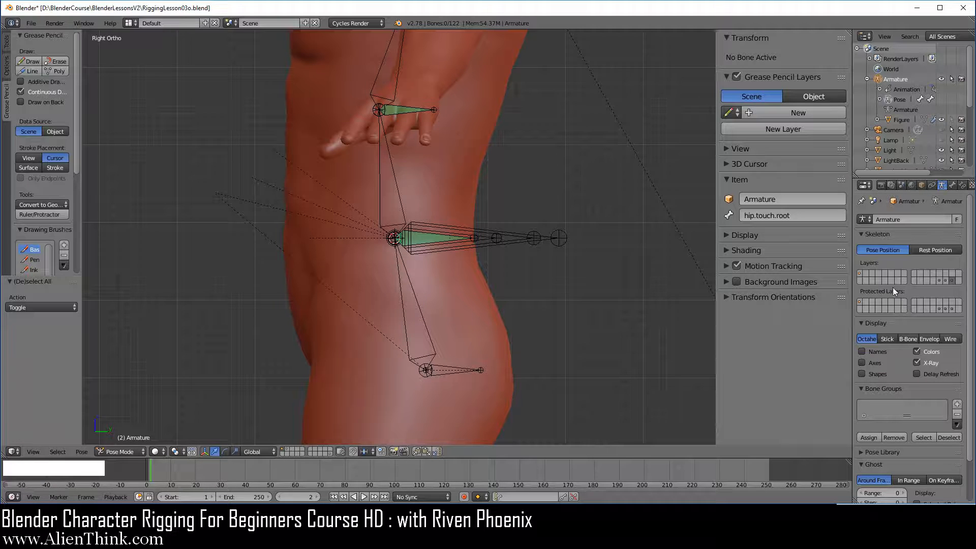
pyautogui.keyDown('shift'); pyautogui.click(859, 272); pyautogui.keyUp('shift')
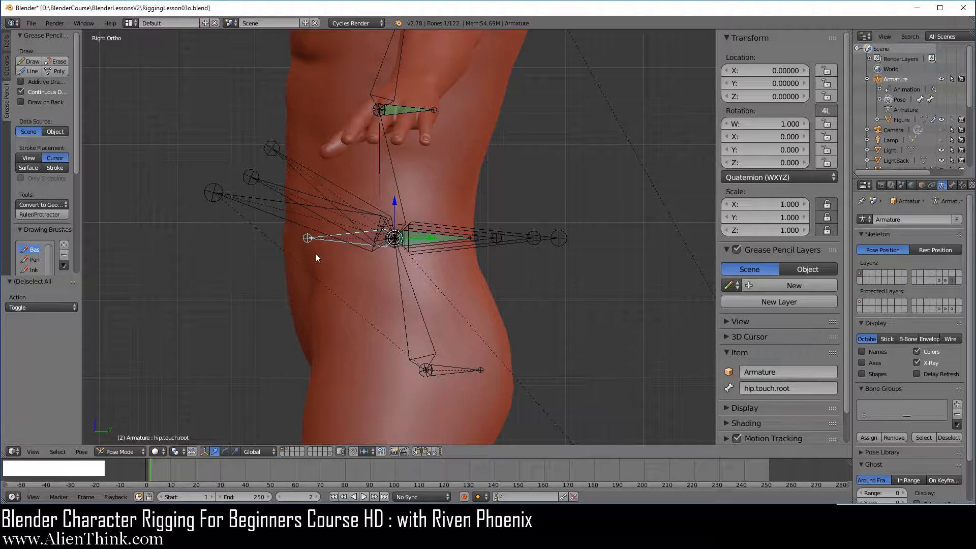
# - Lock the location, rotation and scale of the m.hips.p bone, and the location and rotation of the m.hips.c bone
pyautogui.rightClick(455, 372)
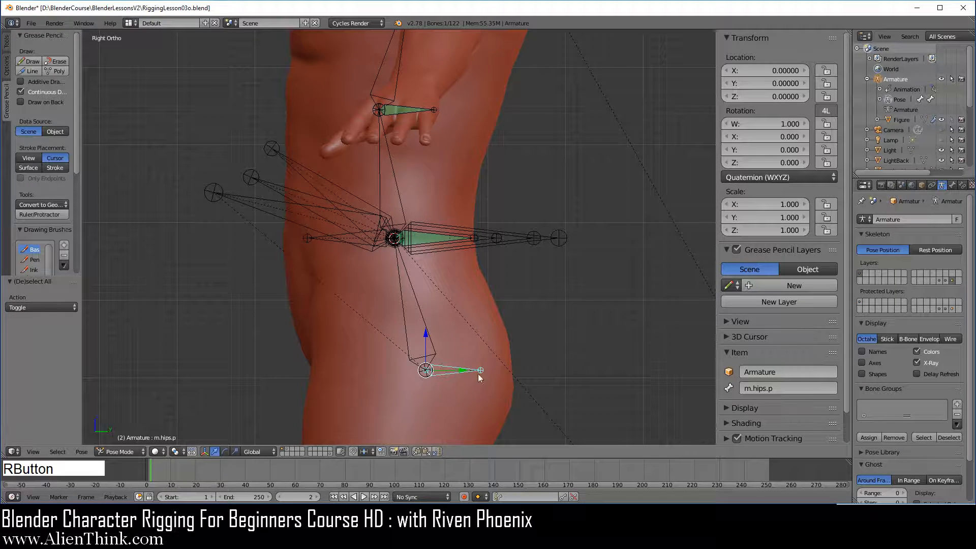
pyautogui.moveTo(827, 71); pyautogui.dragTo(827, 230)
pyautogui.rightClick(419, 299)
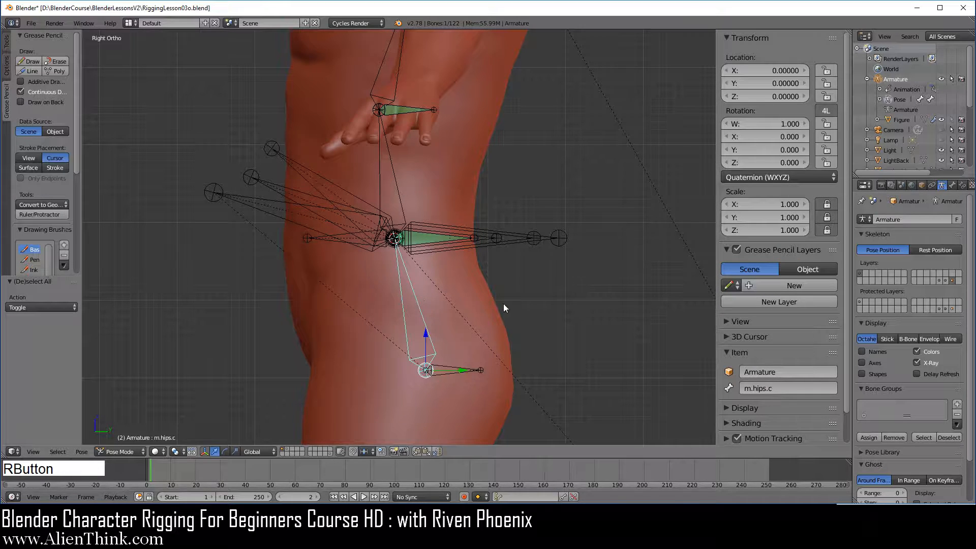
pyautogui.click(828, 164)
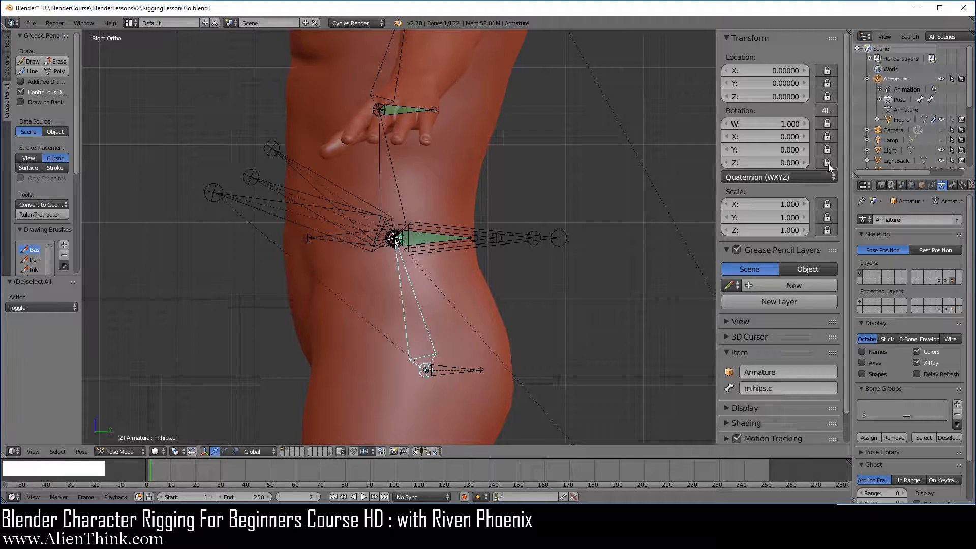
# - Lock the location and all rotation channels of the m.spine.c bone
pyautogui.scroll(2, 479, 263)
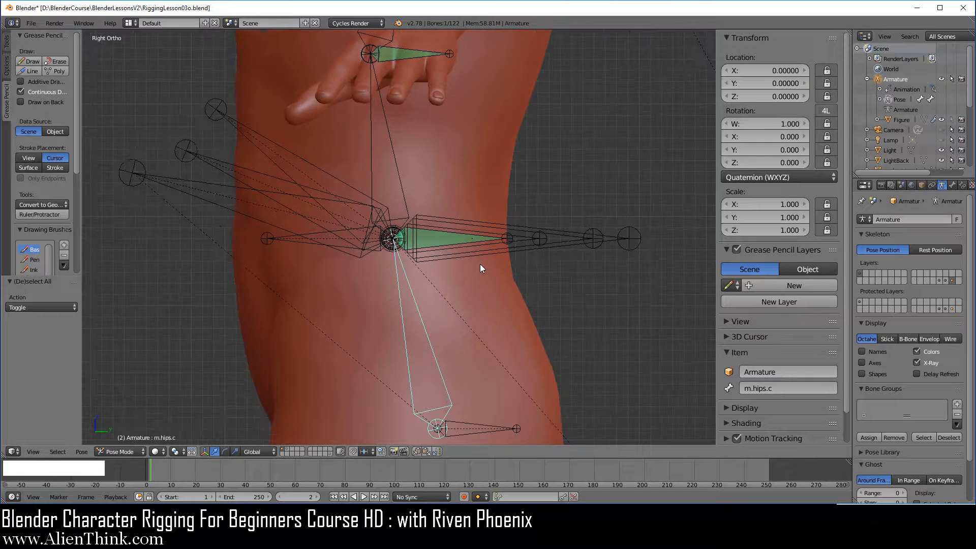
pyautogui.rightClick(403, 193)
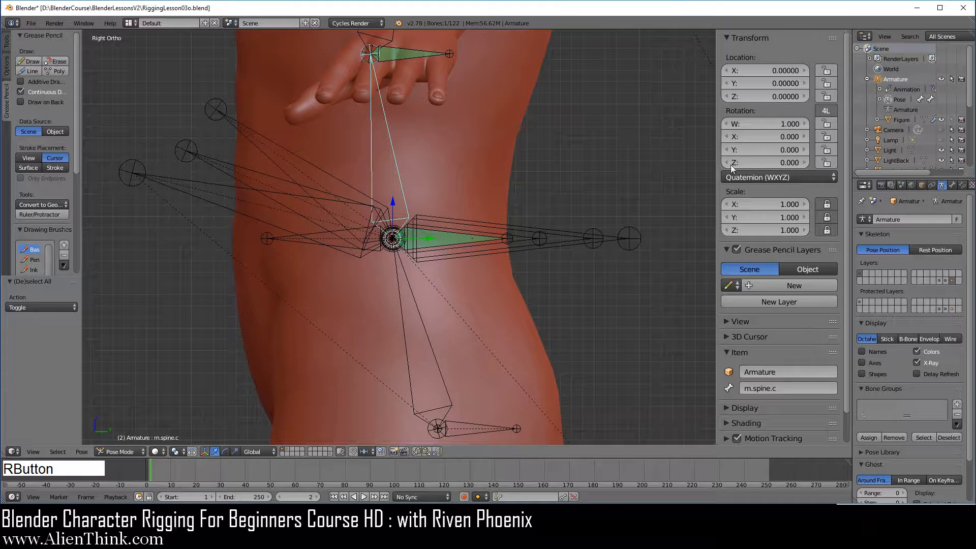
pyautogui.click(833, 72)
pyautogui.moveTo(832, 72); pyautogui.dragTo(828, 164)
# - Lock the location and all rotation channels of the m.chest.lower.c bone
pyautogui.scroll(-1, 486, 155)
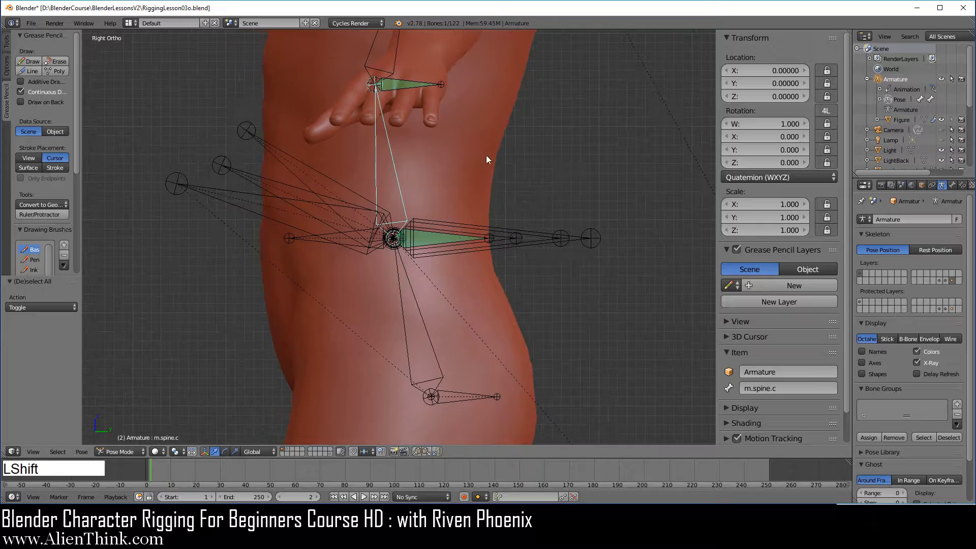
pyautogui.keyDown('shift'); pyautogui.moveTo(486, 154); pyautogui.dragTo(484, 272, button='middle'); pyautogui.keyUp('shift')
pyautogui.rightClick(408, 155)
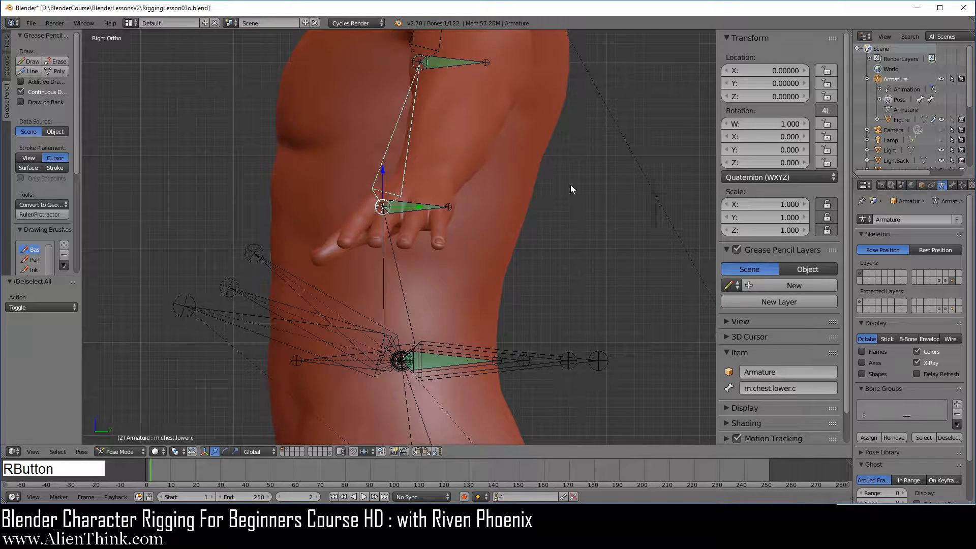
pyautogui.moveTo(831, 68); pyautogui.dragTo(829, 164)
pyautogui.click(827, 83)
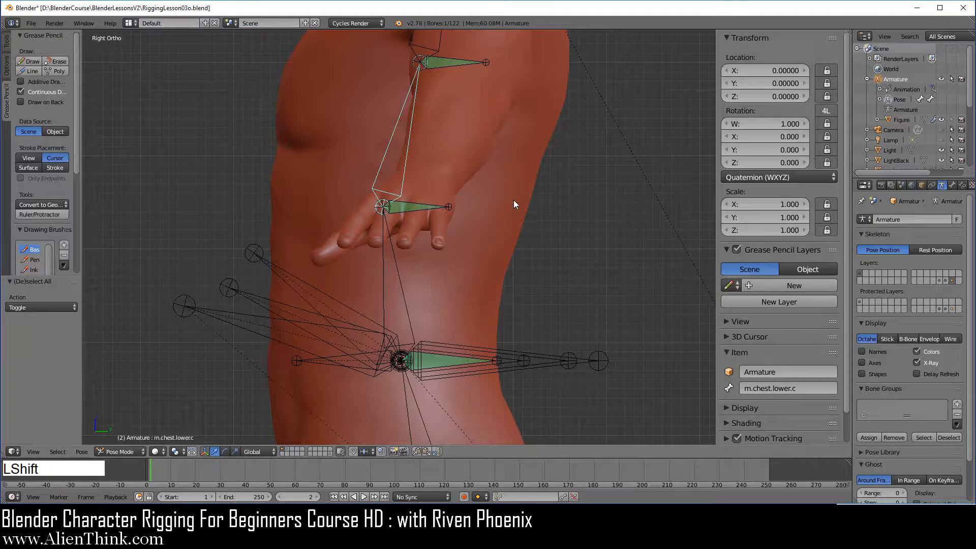
# - Lock the location and all rotation channels of the m.chest.upper.c bone
pyautogui.keyDown('shift'); pyautogui.moveTo(514, 200); pyautogui.dragTo(440, 168, button='middle'); pyautogui.keyUp('shift')
pyautogui.rightClick(424, 107)
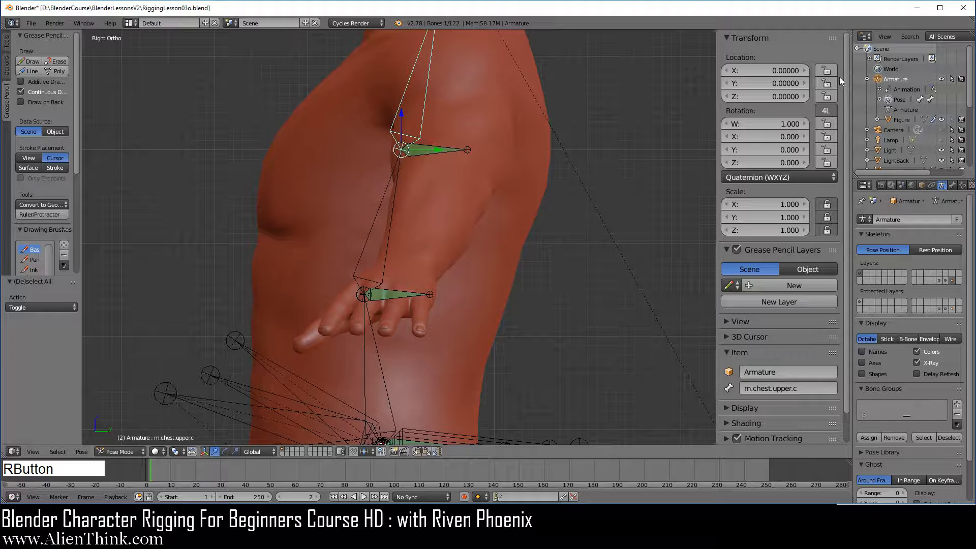
pyautogui.moveTo(828, 70); pyautogui.dragTo(827, 163)
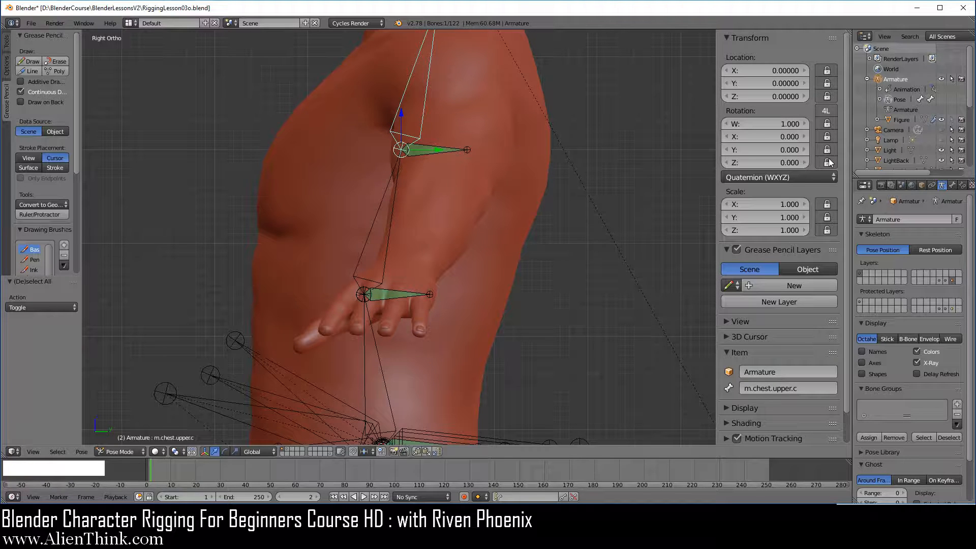
# - Lock the rotation and scale channels of the m.chest.upper.p and m.chest.lower.p bones
pyautogui.rightClick(448, 151)
pyautogui.moveTo(827, 124); pyautogui.dragTo(828, 182)
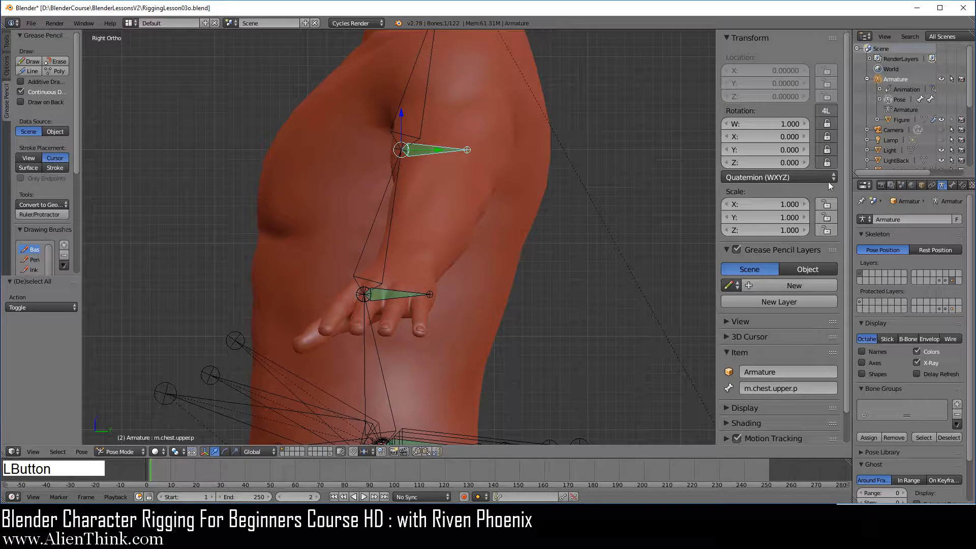
pyautogui.rightClick(396, 294)
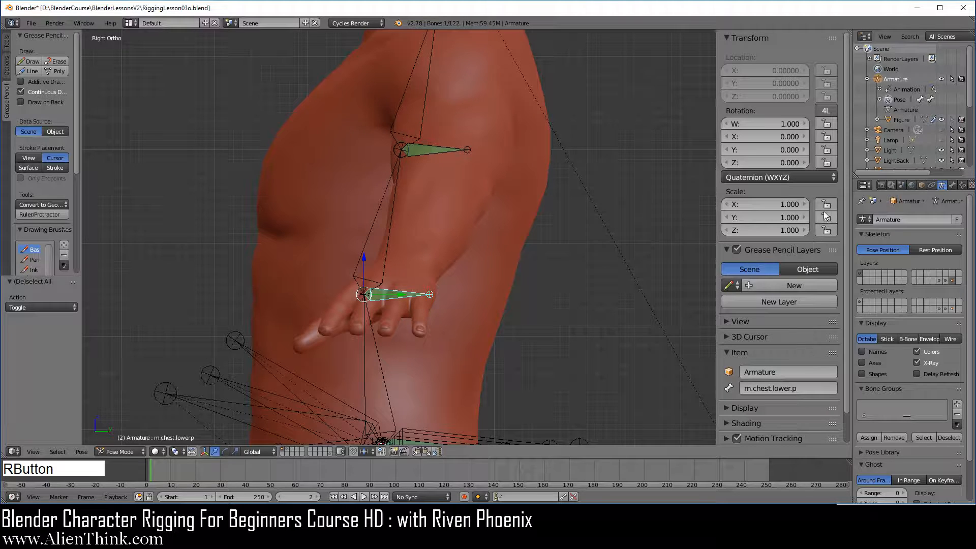
pyautogui.moveTo(827, 124); pyautogui.dragTo(827, 231)
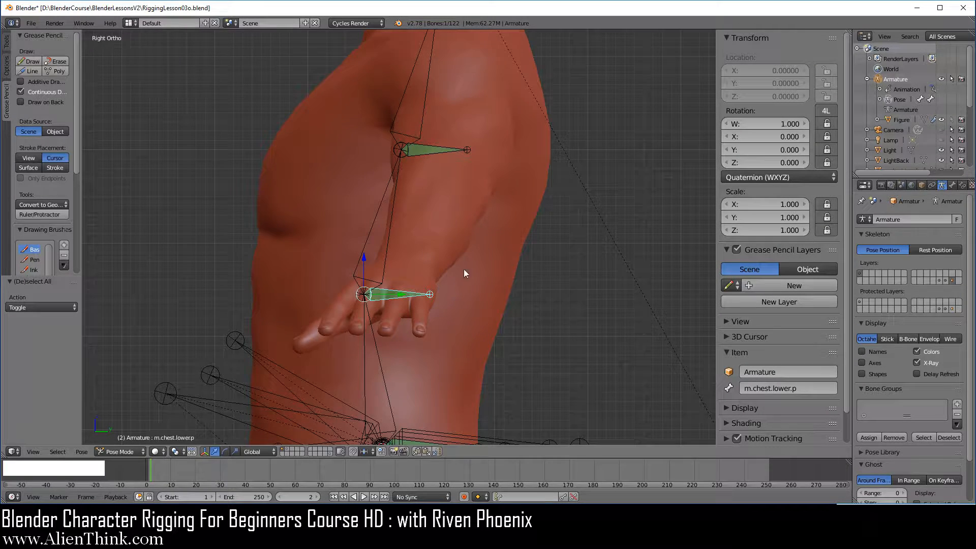
# - Pick the overlapped m.spine.p bone in Edit Mode, return to Pose Mode and lock its rotation and scale
pyautogui.keyDown('shift'); pyautogui.moveTo(463, 273); pyautogui.dragTo(508, 287, button='middle'); pyautogui.keyUp('shift')
pyautogui.click(121, 452)
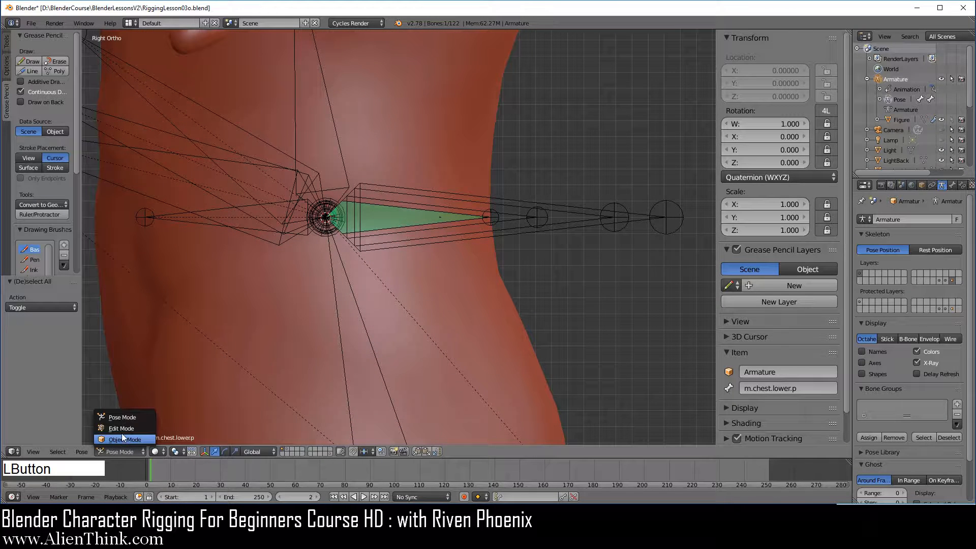
pyautogui.click(121, 428)
pyautogui.rightClick(411, 220)
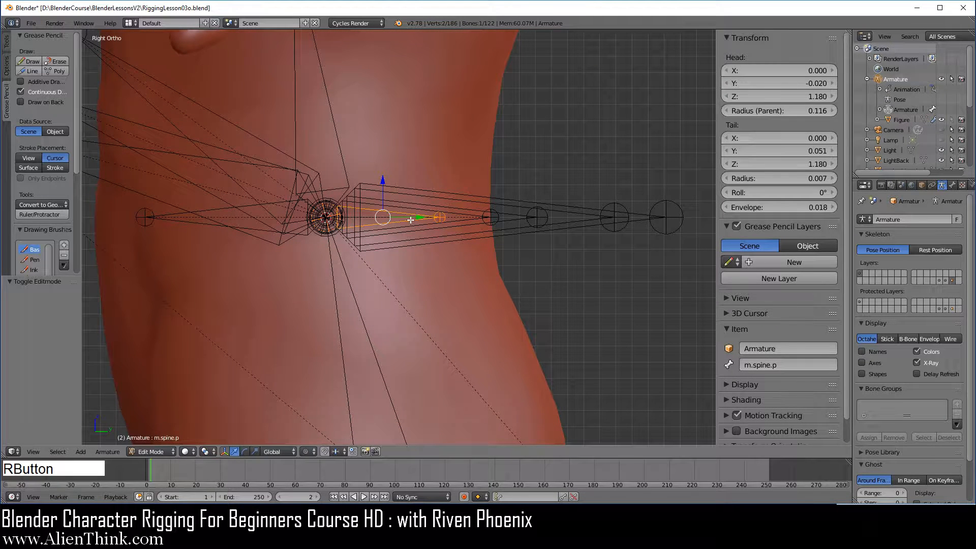
pyautogui.click(152, 452)
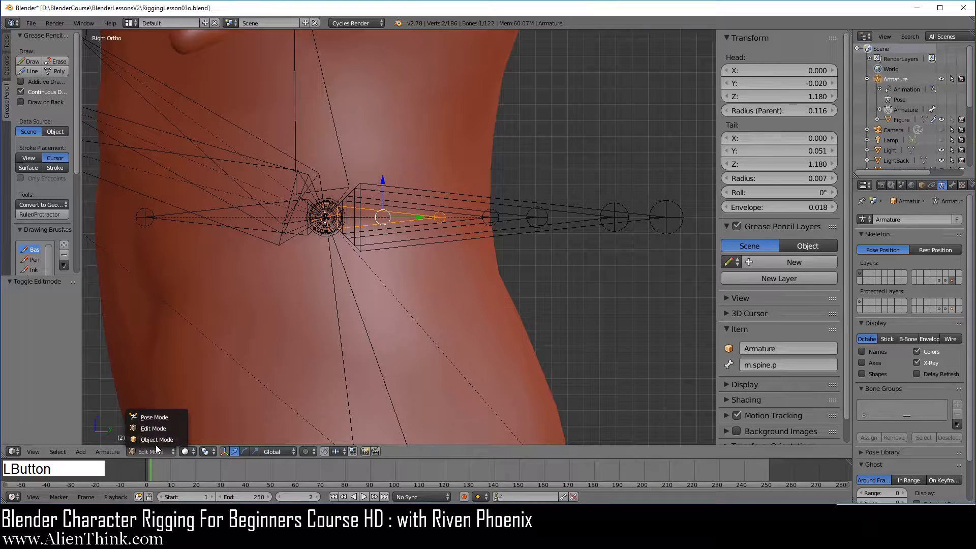
pyautogui.click(154, 418)
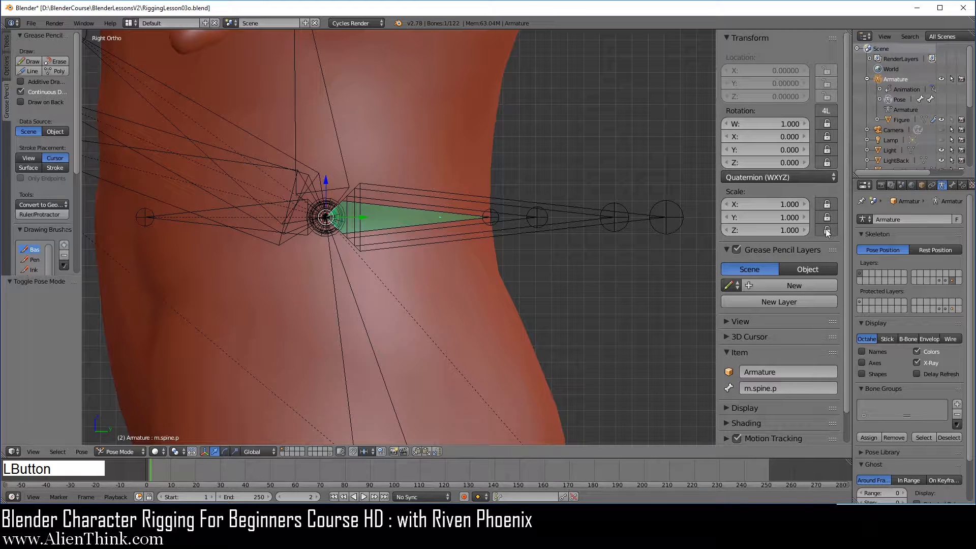
# - Pick the m.spine.touch.p bone in Edit Mode, return to Pose Mode and lock its location, rotation and scale
pyautogui.click(120, 451)
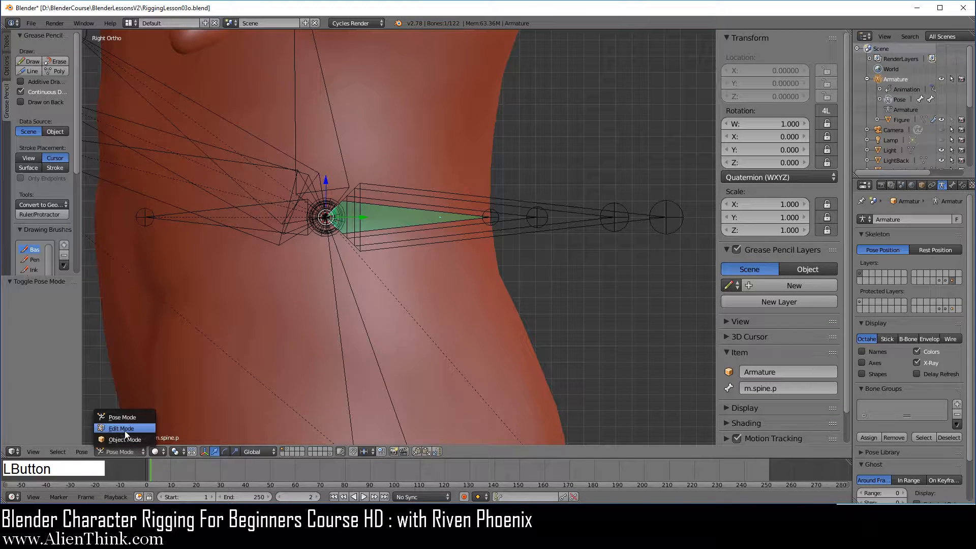
pyautogui.click(122, 422)
pyautogui.rightClick(432, 229)
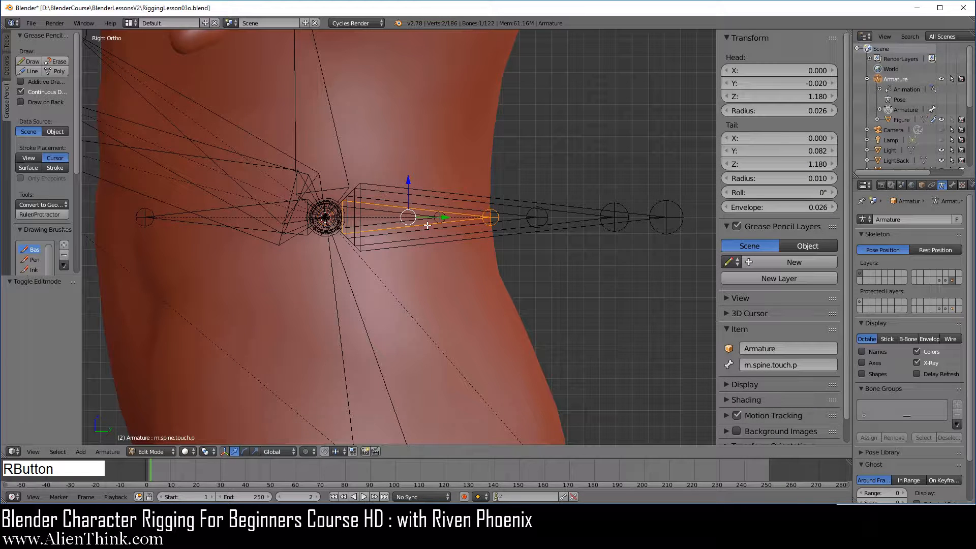
pyautogui.click(152, 451)
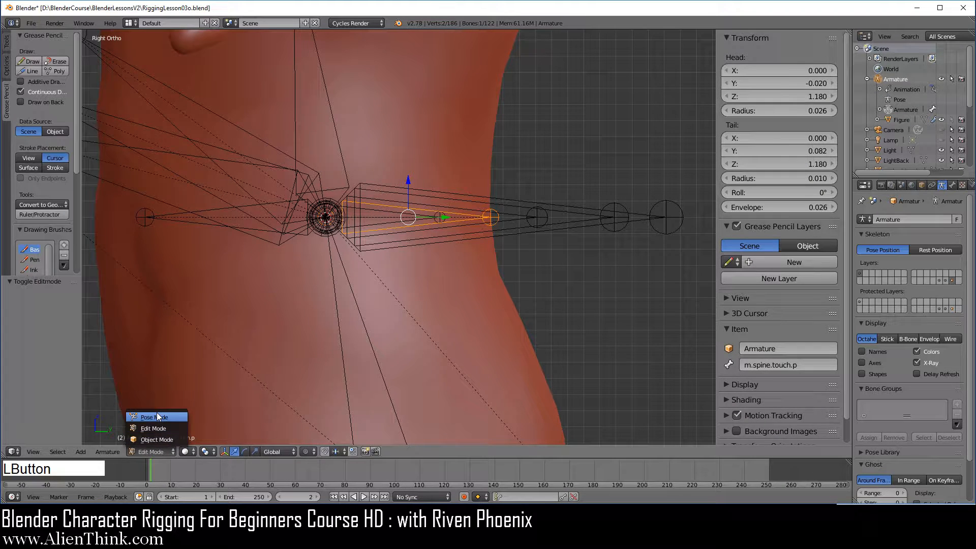
pyautogui.click(138, 414)
pyautogui.moveTo(826, 70); pyautogui.dragTo(826, 230)
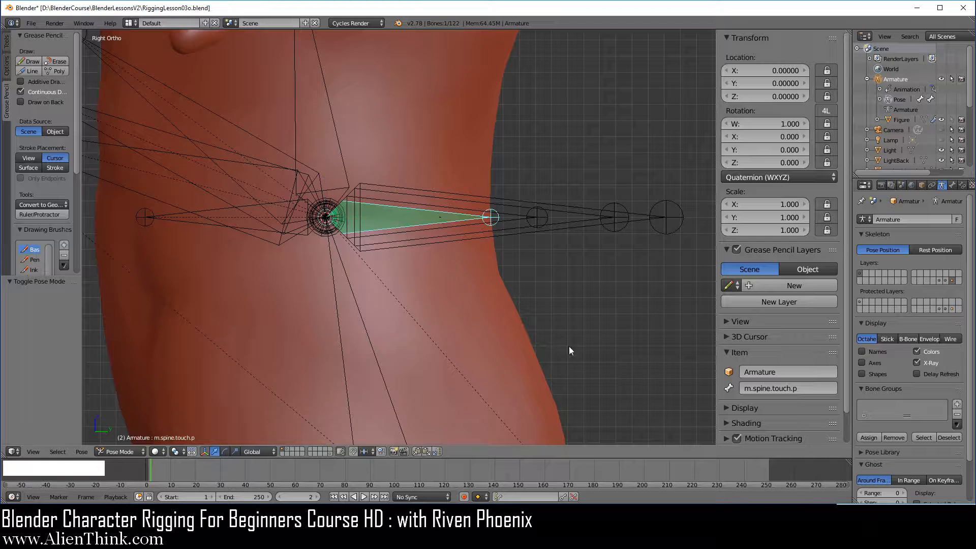
# - Lock the location, rotation and scale of the m.chest.touch.tracker, m.spine.touch.tracker and m.hip.touch.tracker bones
pyautogui.rightClick(474, 225)
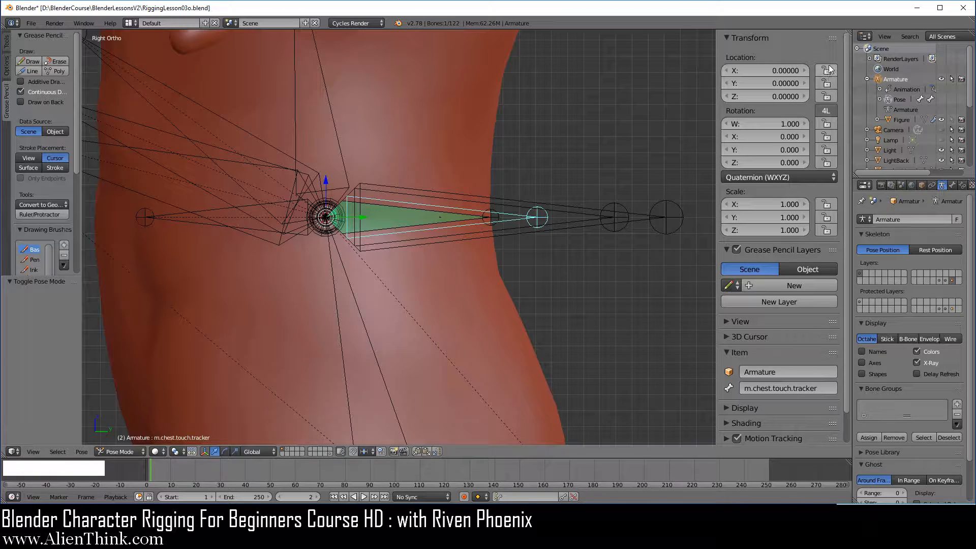
pyautogui.moveTo(829, 69); pyautogui.dragTo(830, 229)
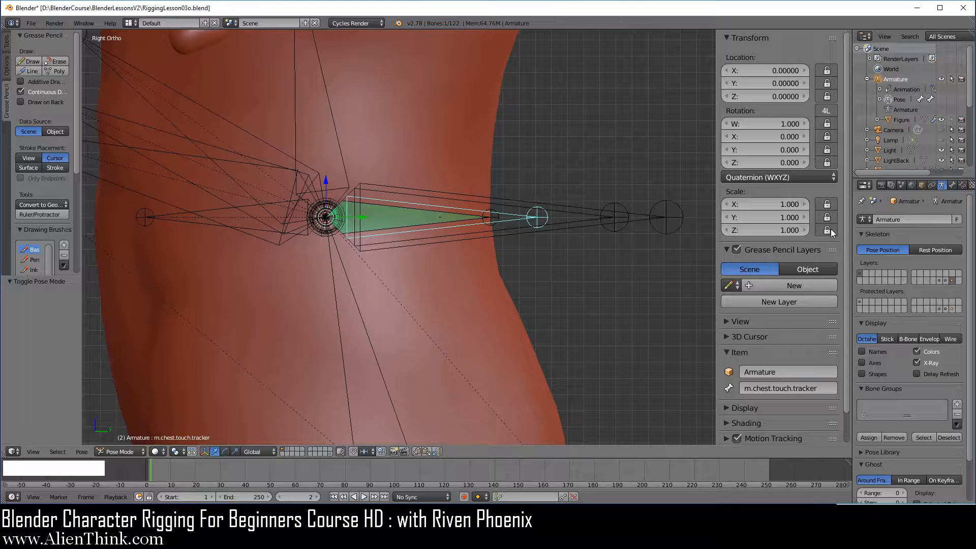
pyautogui.rightClick(508, 230)
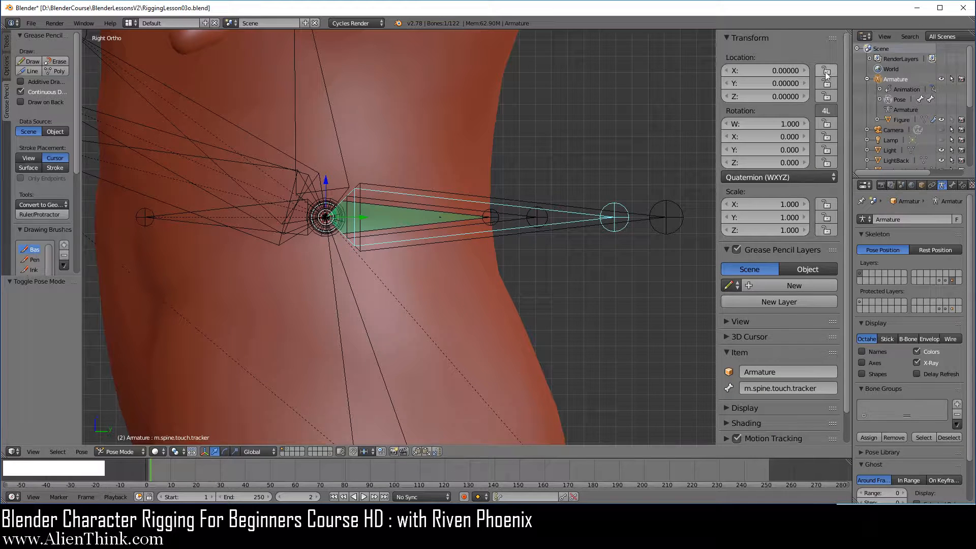
pyautogui.moveTo(826, 75); pyautogui.dragTo(829, 227)
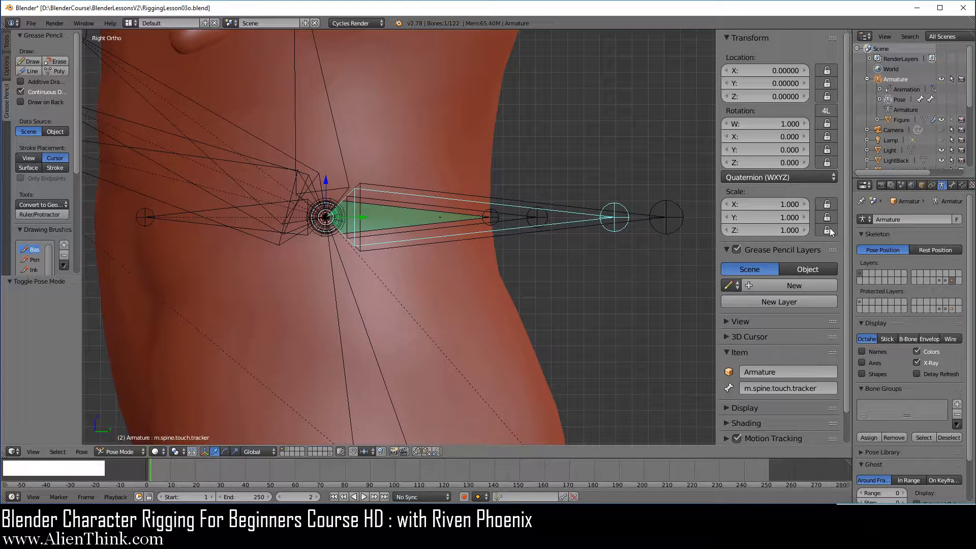
pyautogui.rightClick(588, 227)
pyautogui.moveTo(827, 70); pyautogui.dragTo(827, 232)
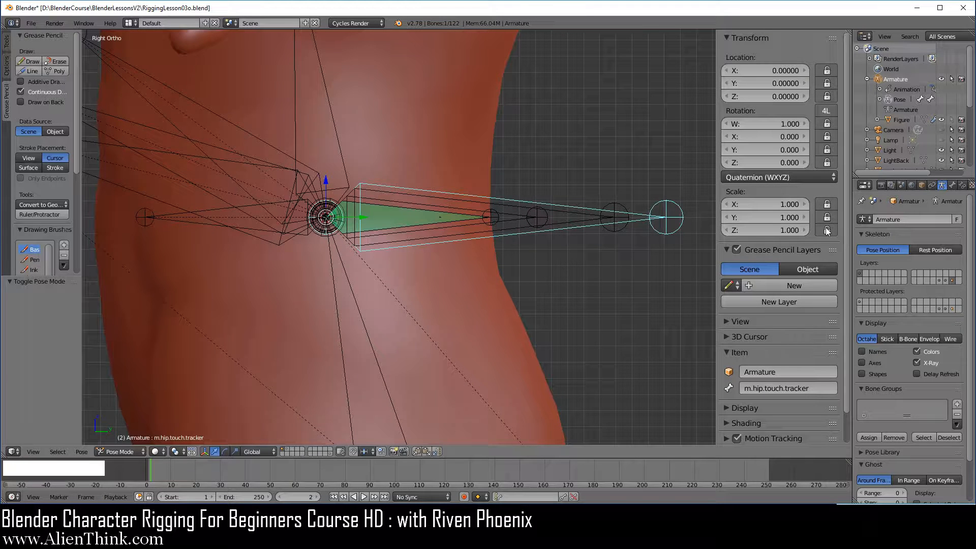
# - Check the transform locks on the tracker, spine, hip and chest mechanism bones one after another
pyautogui.rightClick(577, 224)
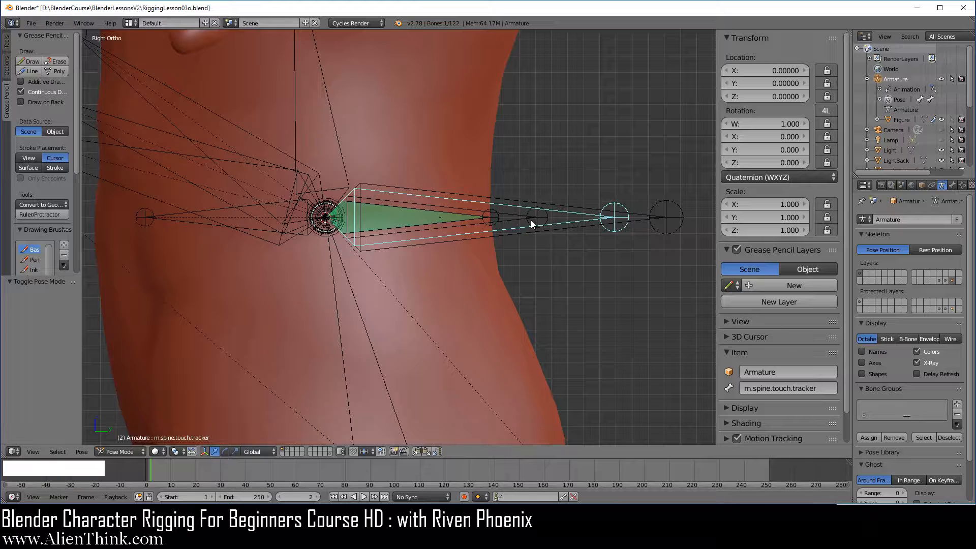
pyautogui.rightClick(517, 222)
pyautogui.rightClick(462, 220)
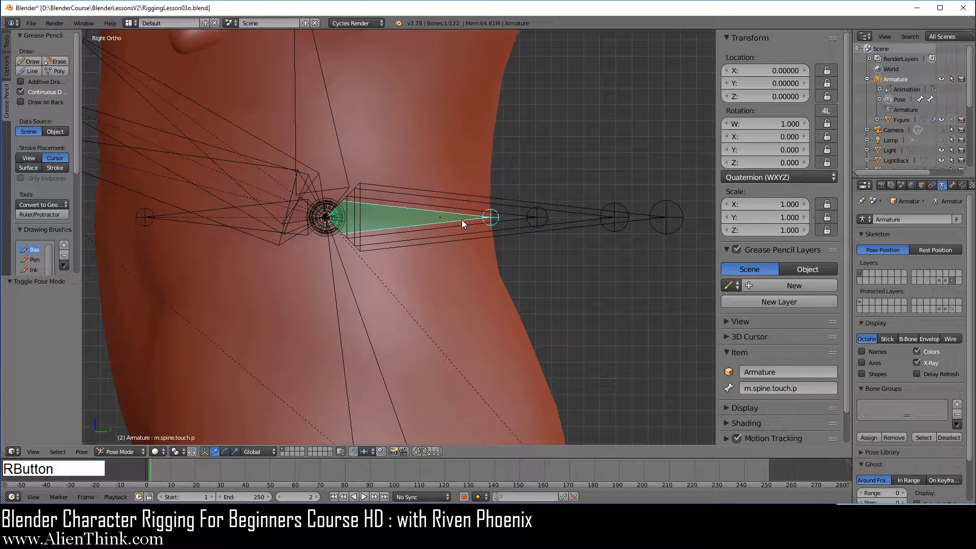
pyautogui.rightClick(400, 214)
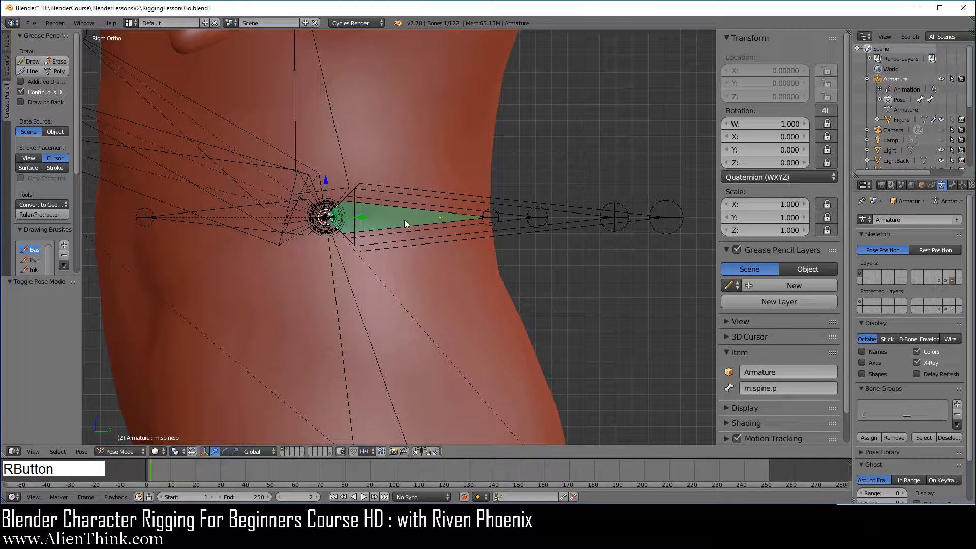
pyautogui.scroll(-3, 498, 298)
pyautogui.keyDown('shift'); pyautogui.moveTo(498, 297); pyautogui.dragTo(490, 340, button='middle'); pyautogui.keyUp('shift')
pyautogui.rightClick(473, 349)
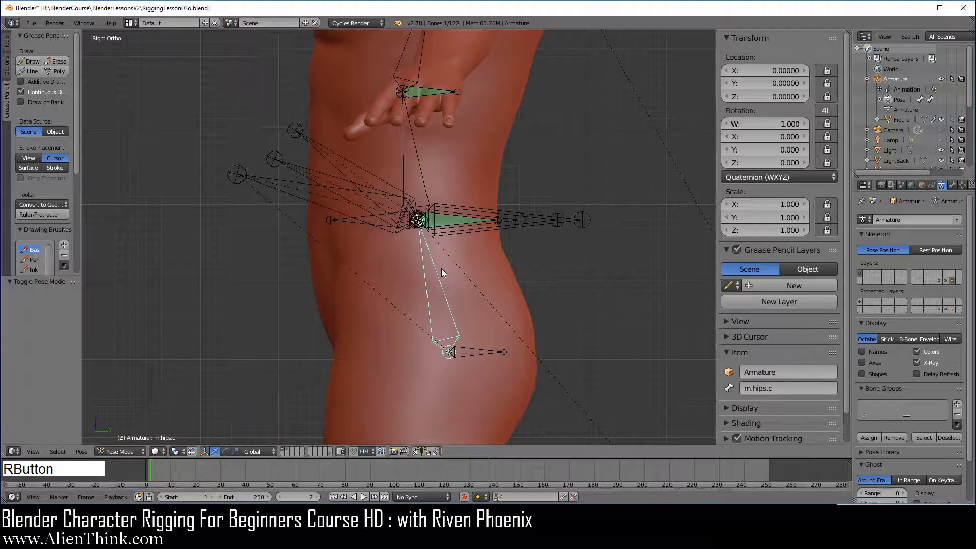
pyautogui.keyDown('shift'); pyautogui.moveTo(457, 145); pyautogui.dragTo(487, 302, button='middle'); pyautogui.keyUp('shift')
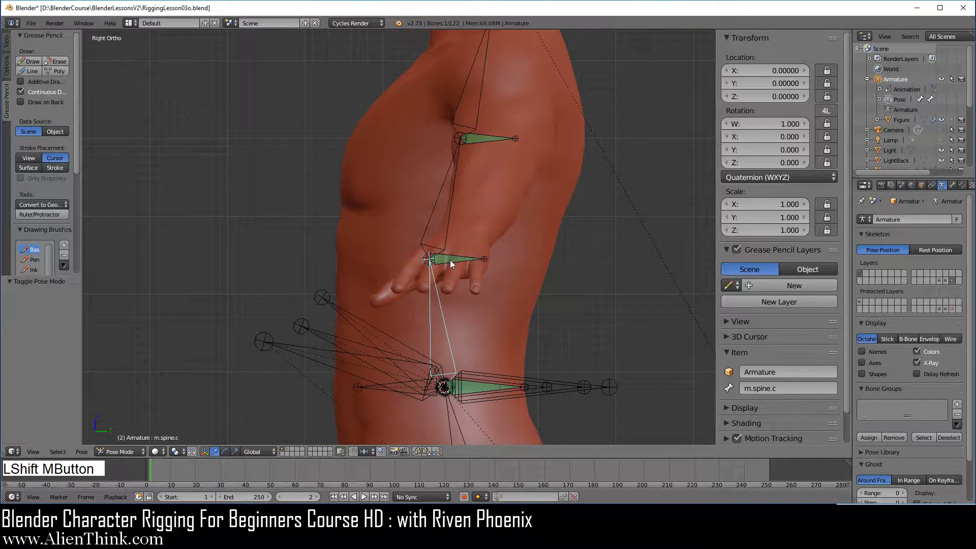
pyautogui.rightClick(452, 233)
pyautogui.rightClick(449, 214)
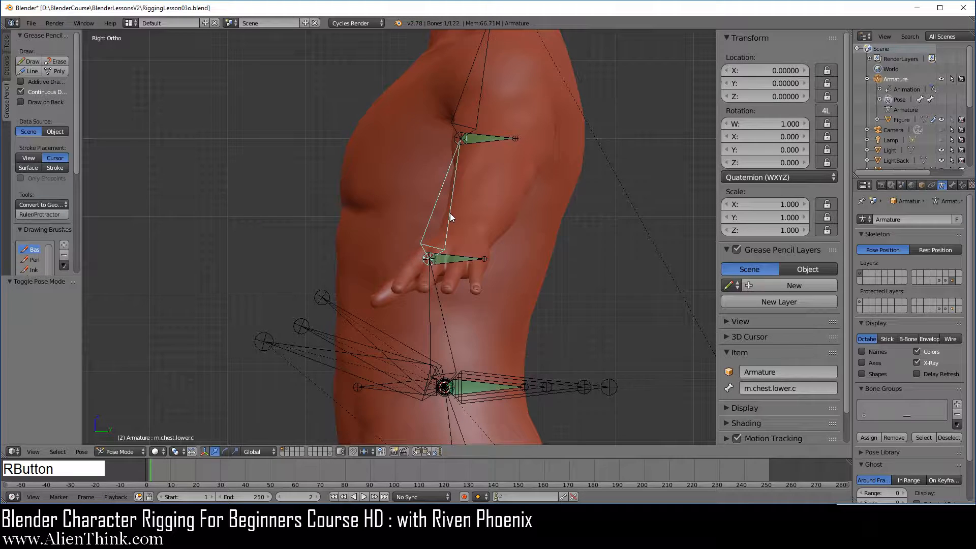
pyautogui.rightClick(497, 138)
pyautogui.rightClick(478, 114)
pyautogui.keyDown('shift'); pyautogui.moveTo(497, 170); pyautogui.dragTo(505, 116, button='middle'); pyautogui.keyUp('shift')
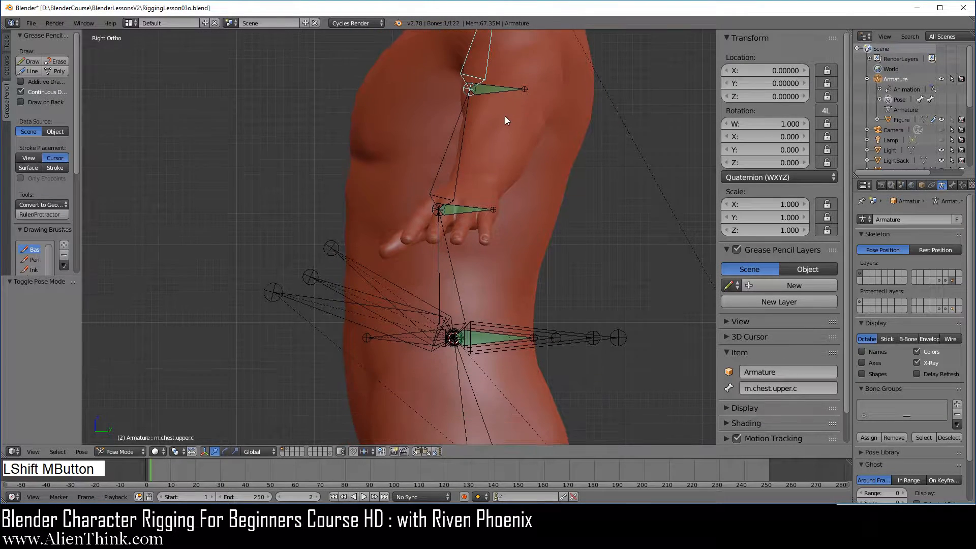
# - Turn the display of custom bone shapes back on and deselect all bones
pyautogui.scroll(-1, 503, 218)
pyautogui.keyDown('shift'); pyautogui.moveTo(499, 264); pyautogui.dragTo(468, 208, button='middle'); pyautogui.keyUp('shift')
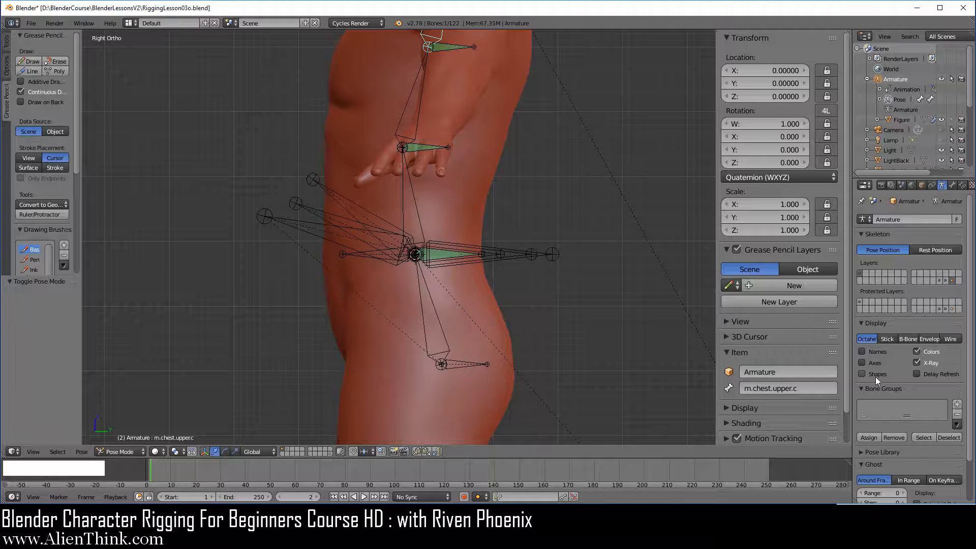
pyautogui.click(862, 374)
pyautogui.keyDown('shift'); pyautogui.moveTo(499, 273); pyautogui.dragTo(508, 324, button='middle'); pyautogui.keyUp('shift')
pyautogui.press('a')
pyautogui.scroll(-3, 508, 322)
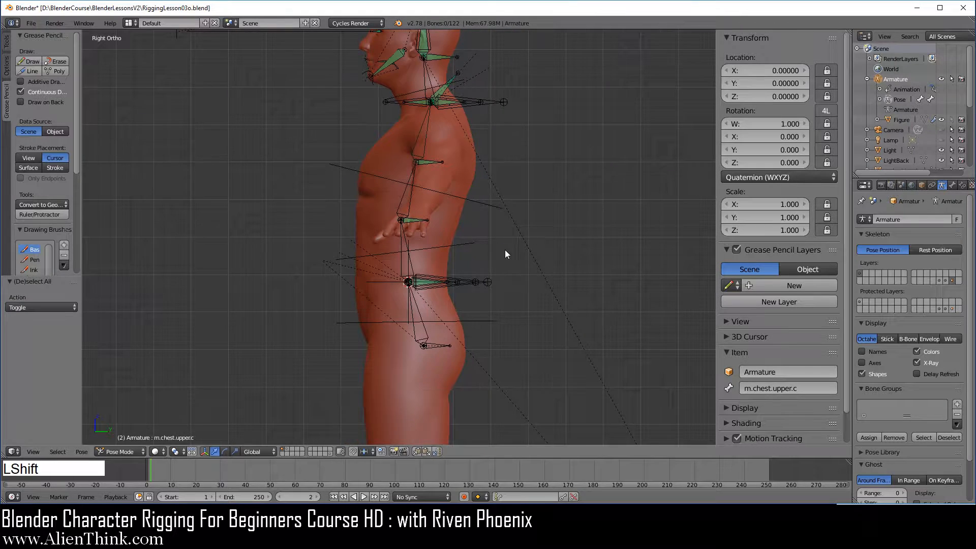
# - Save the scene as RiggingLesson03p.blend in the BlenderLessonsV2 folder, overwriting the existing file
pyautogui.keyDown('shift'); pyautogui.moveTo(505, 249); pyautogui.dragTo(510, 292, button='middle'); pyautogui.keyUp('shift')
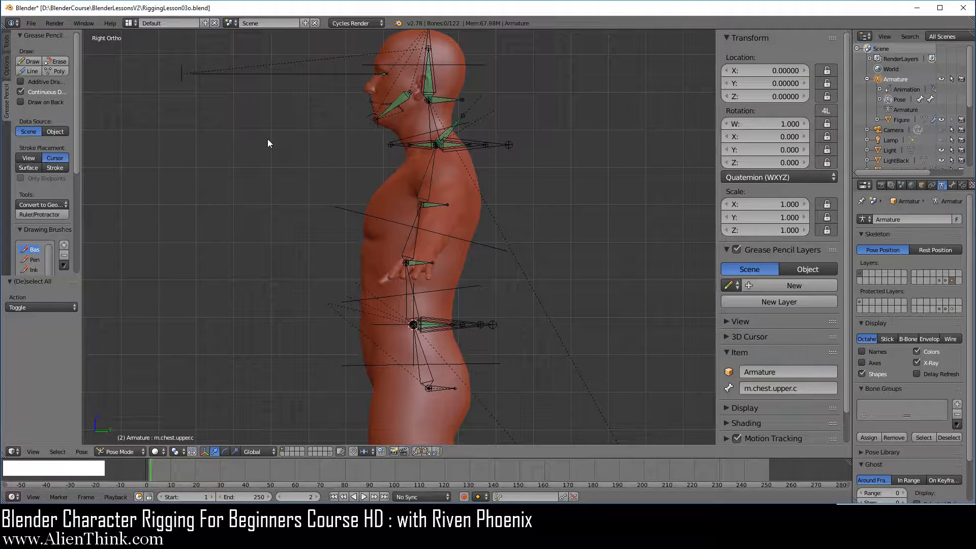
pyautogui.click(33, 24)
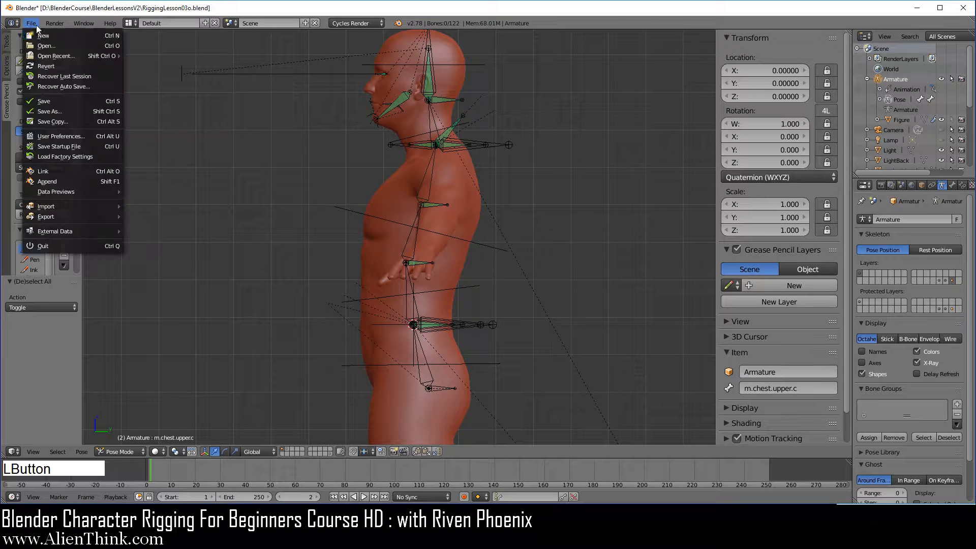
pyautogui.click(69, 111)
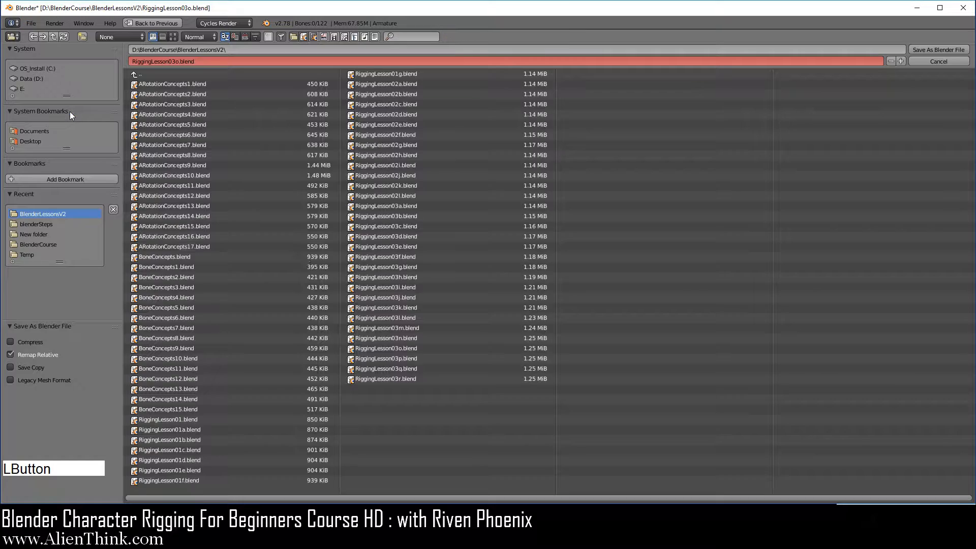
pyautogui.click(404, 359)
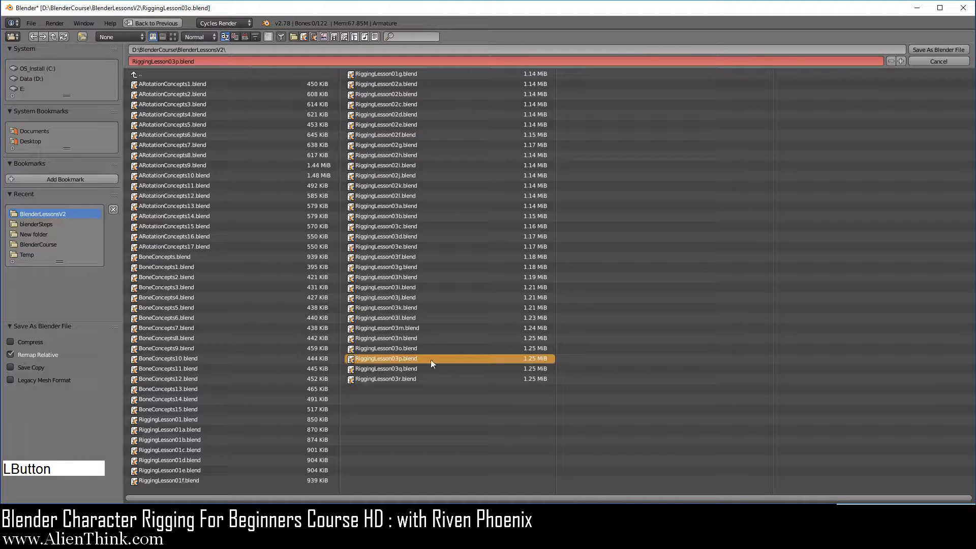
pyautogui.click(927, 49)
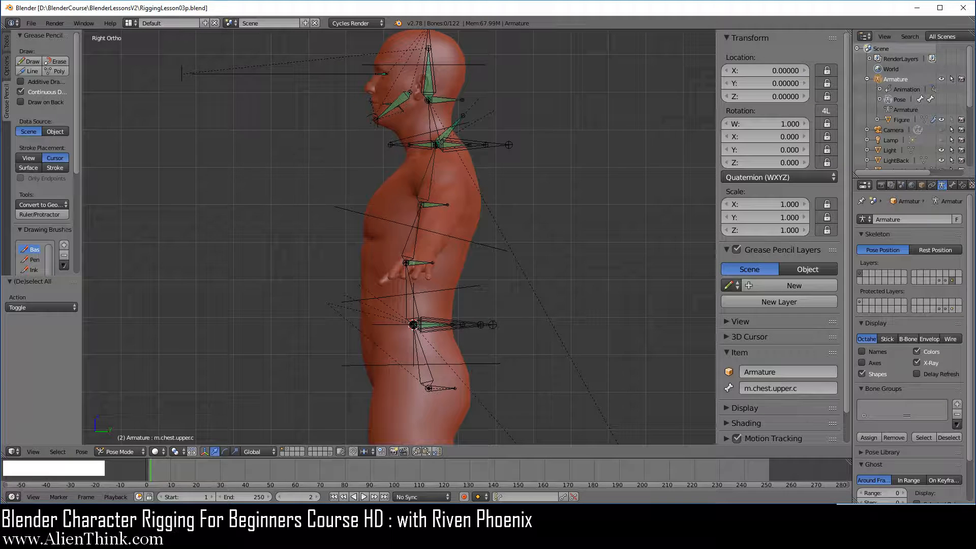
pyautogui.press('F3')
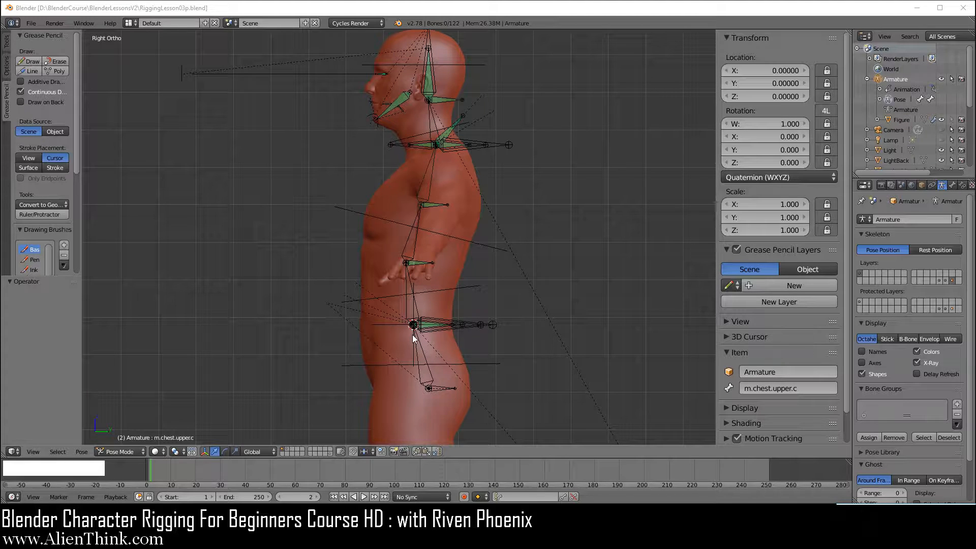
# - Test the hip.touch control by rotating it in the side view, and cancel the rotation
pyautogui.rightClick(475, 362)
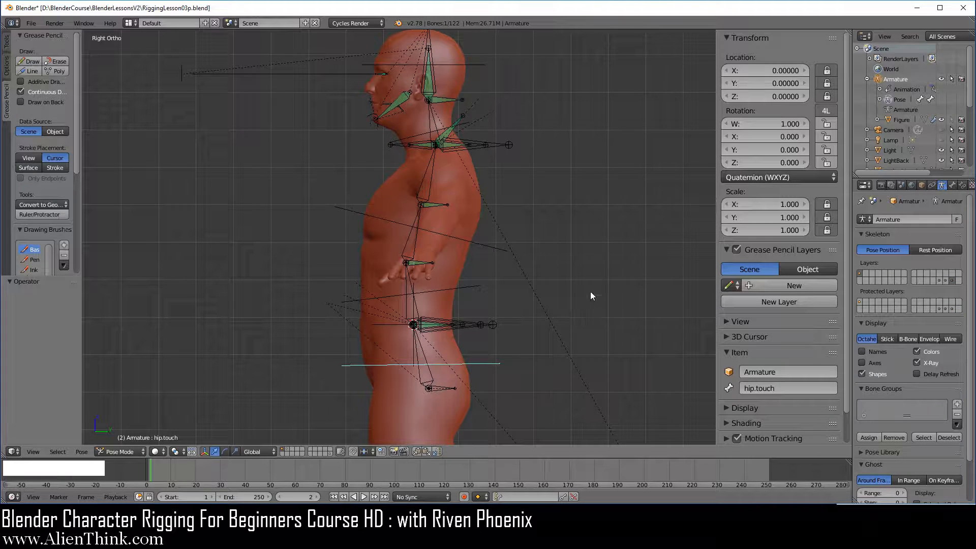
pyautogui.press('r')
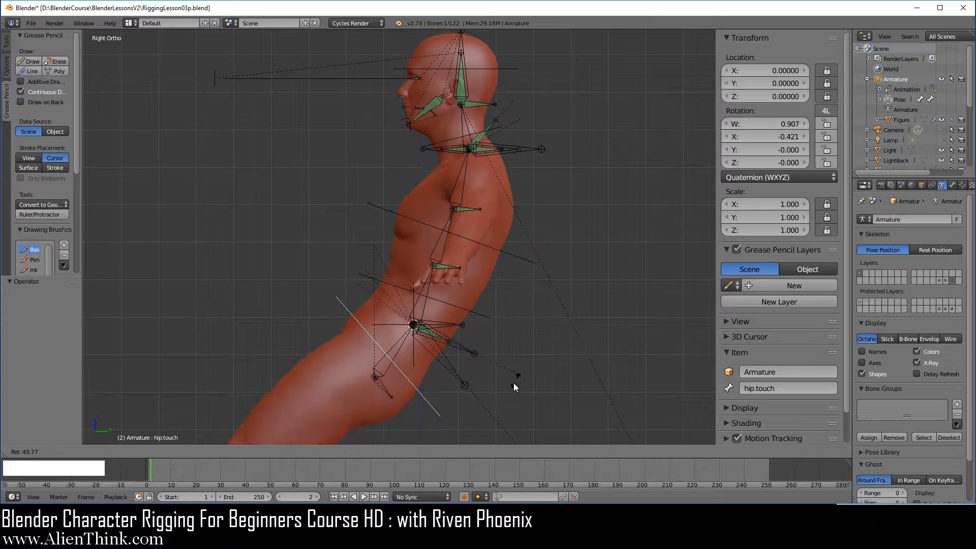
pyautogui.rightClick(546, 334)
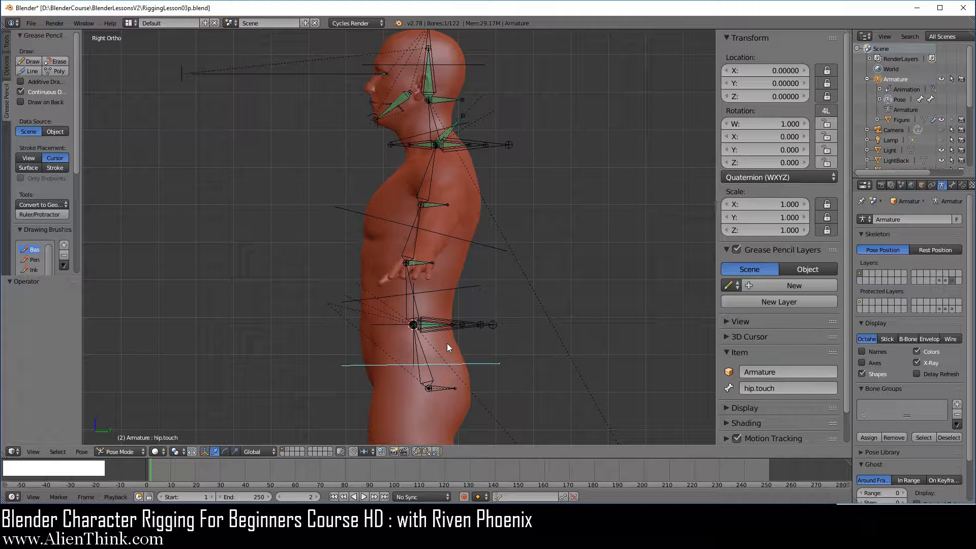
# - Switch the armature to Edit Mode, turn off custom bone shapes and turn on the bone names
pyautogui.click(115, 450)
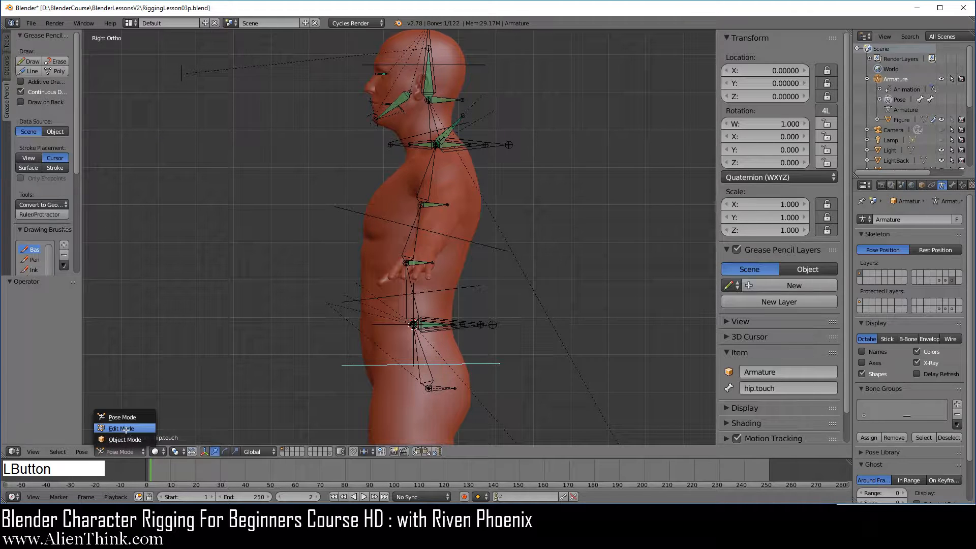
pyautogui.click(126, 429)
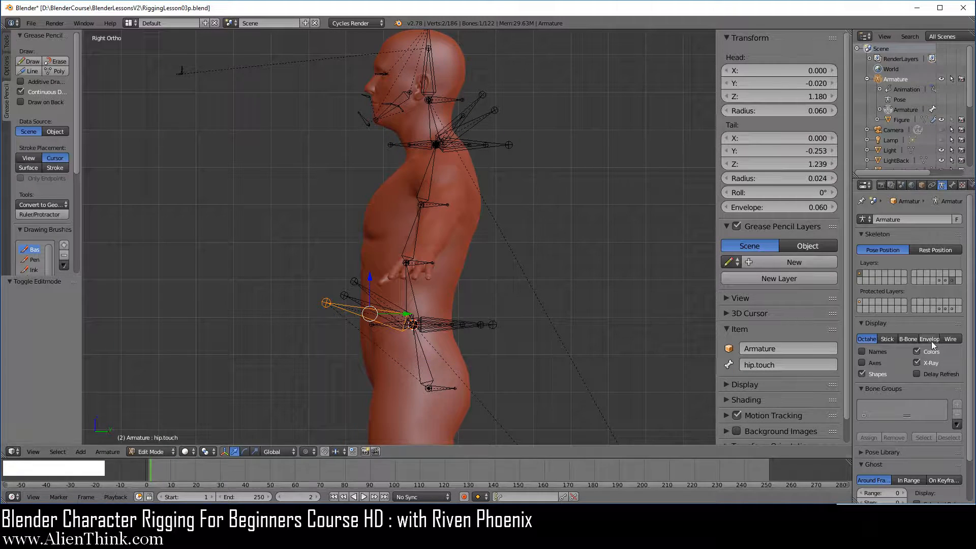
pyautogui.click(863, 373)
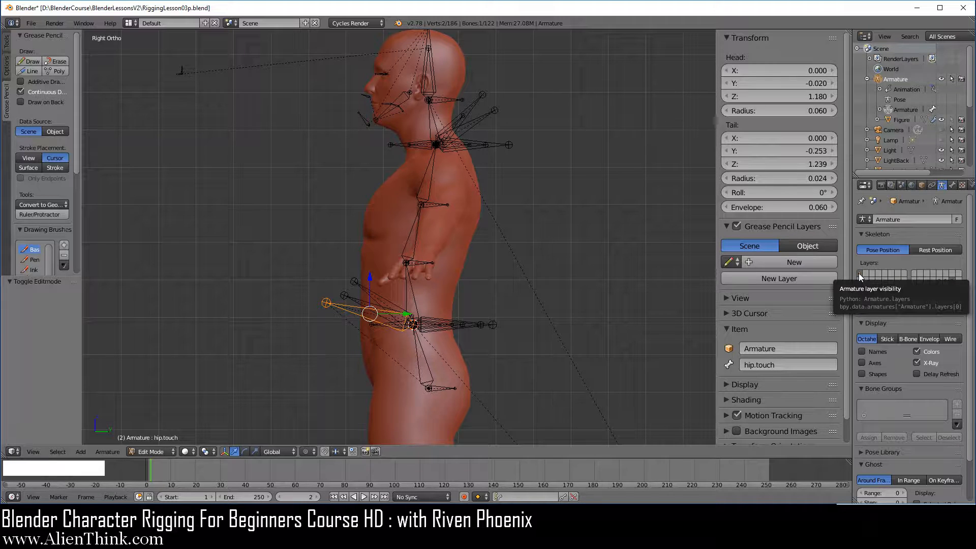
pyautogui.click(879, 354)
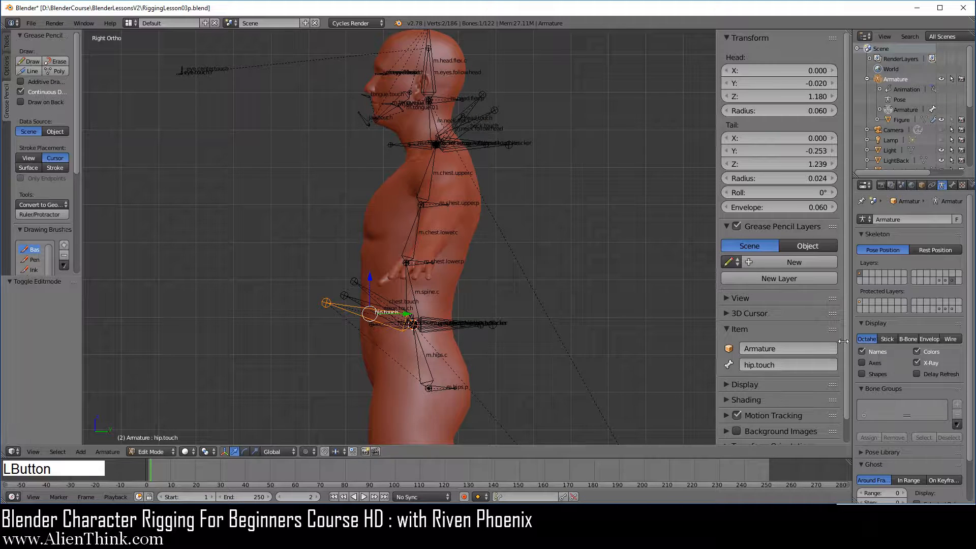
# - Duplicate the m.hips.c, m.spine.c, m.chest.lower.c and m.chest.upper.c bones and move the copies 0.05 along the Y axis
pyautogui.rightClick(423, 356)
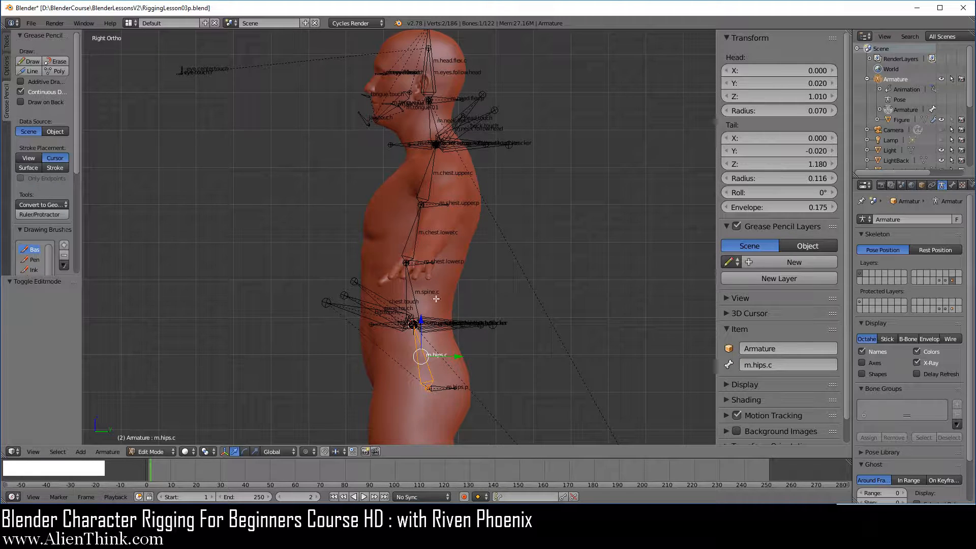
pyautogui.keyDown('shift'); pyautogui.rightClick(415, 291); pyautogui.keyUp('shift')
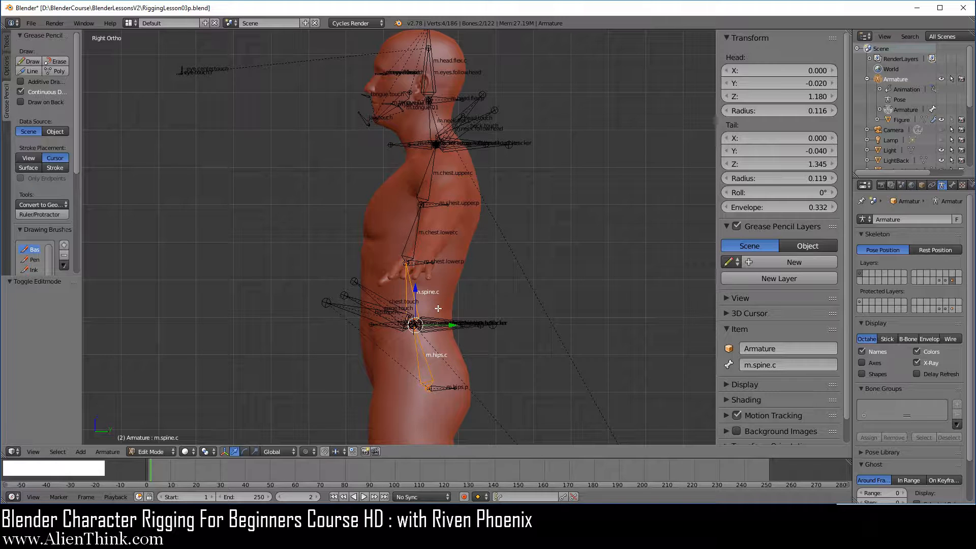
pyautogui.keyDown('shift'); pyautogui.rightClick(423, 237); pyautogui.keyUp('shift')
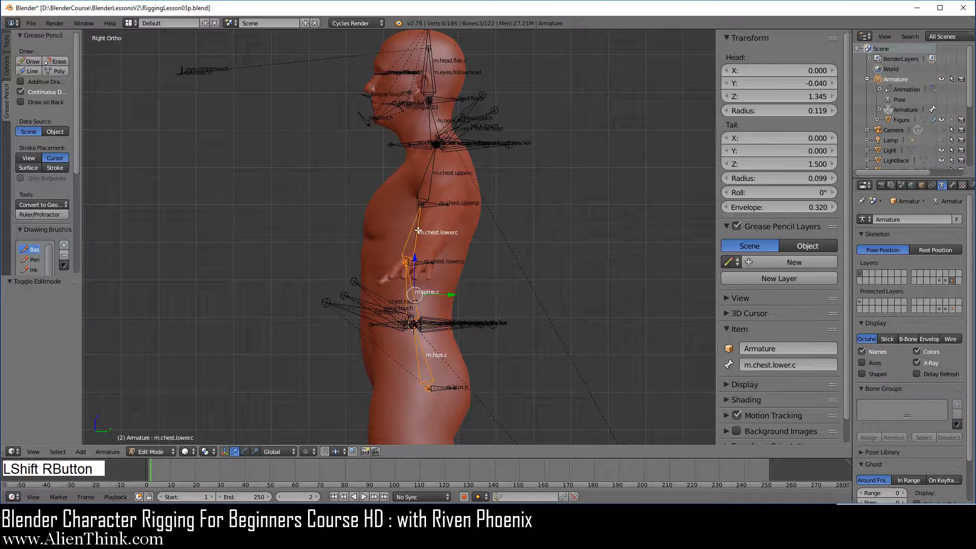
pyautogui.keyDown('shift'); pyautogui.rightClick(432, 172); pyautogui.keyUp('shift')
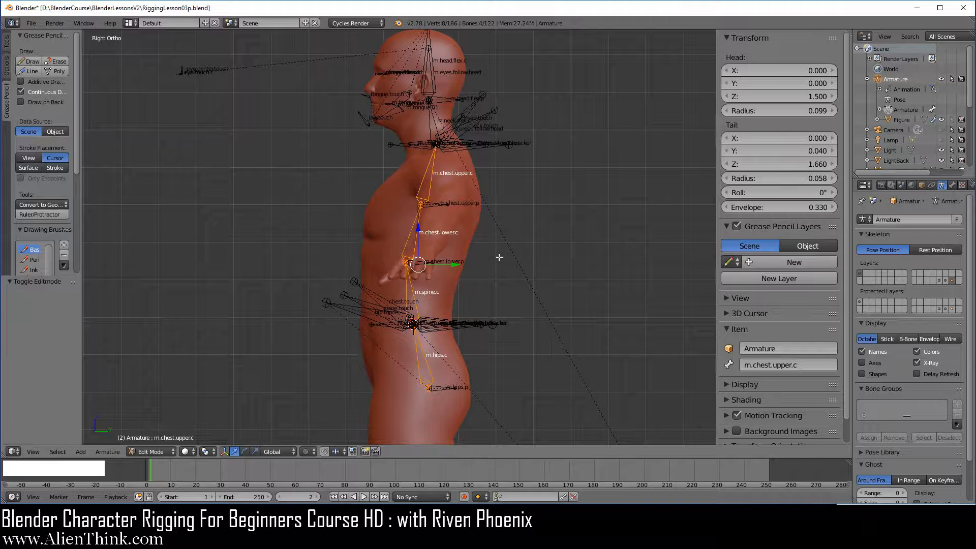
pyautogui.scroll(1, 485, 277)
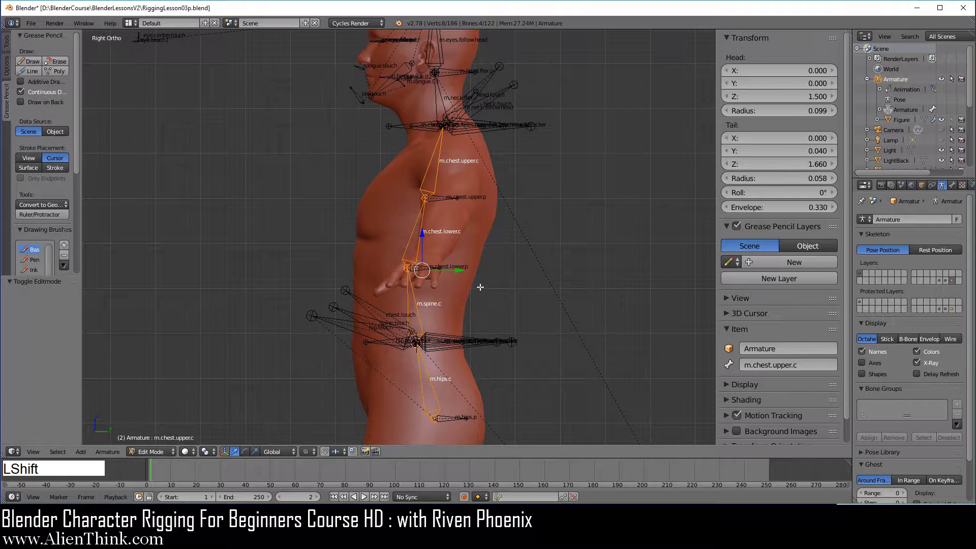
pyautogui.keyDown('shift'); pyautogui.moveTo(483, 282); pyautogui.dragTo(464, 245, button='middle'); pyautogui.keyUp('shift')
pyautogui.scroll(1, 464, 245)
pyautogui.keyDown('shift'); pyautogui.moveTo(464, 262); pyautogui.dragTo(449, 282, button='middle'); pyautogui.keyUp('shift')
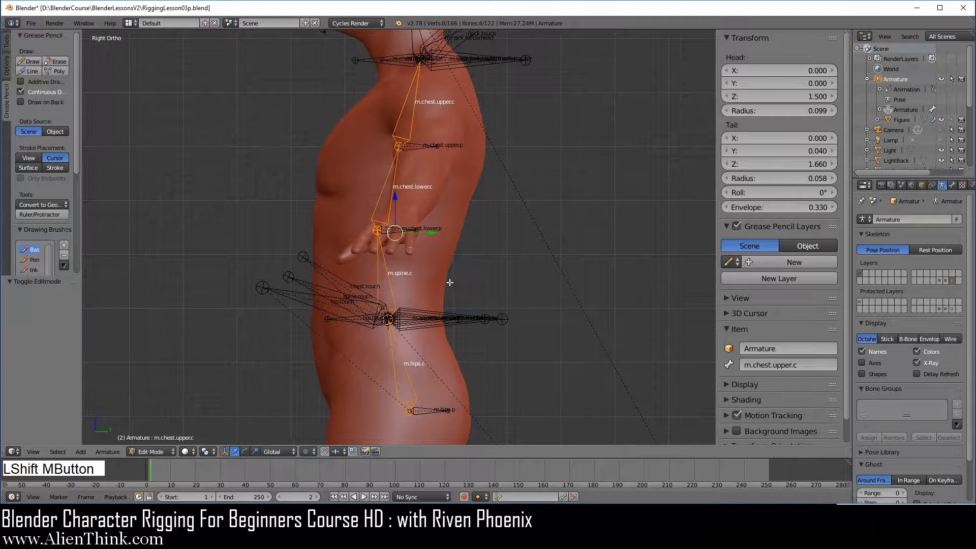
pyautogui.press('shift')
pyautogui.hotkey('shift', 'd')
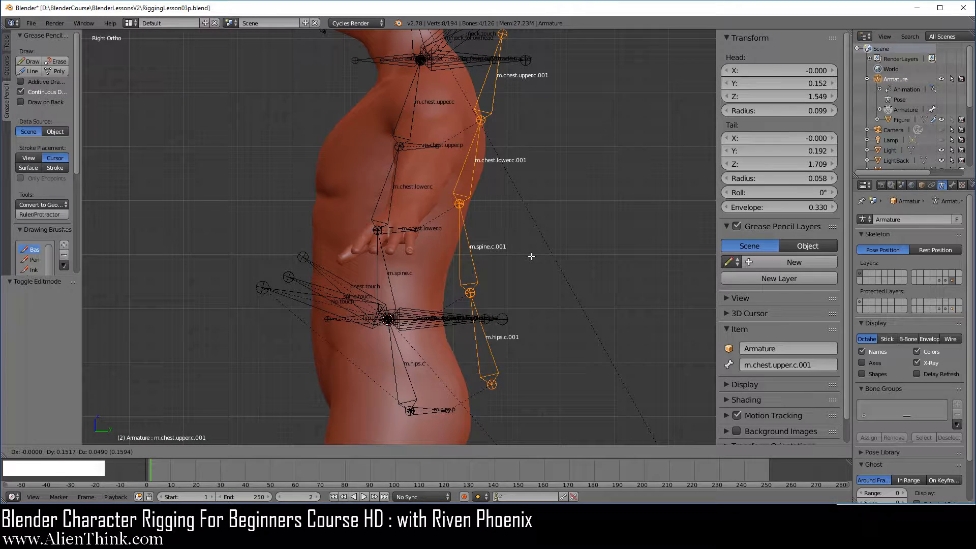
pyautogui.rightClick(531, 257)
pyautogui.press('ctrl')
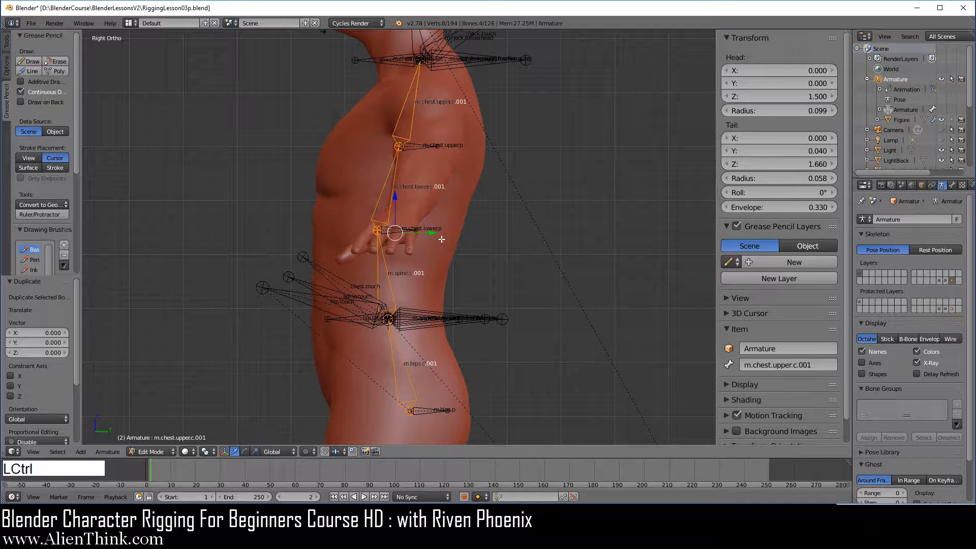
pyautogui.keyDown('ctrl'); pyautogui.click(431, 232); pyautogui.keyUp('ctrl')
pyautogui.keyDown('ctrl'); pyautogui.moveTo(431, 232); pyautogui.dragTo(460, 234); pyautogui.keyUp('ctrl')
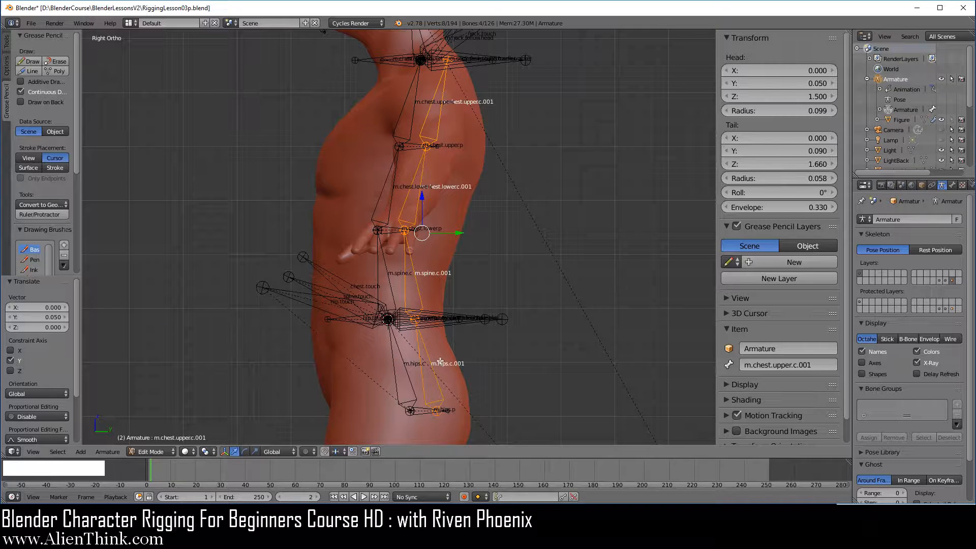
# - Parent the m.chest.upper.c.001 bone to m.chest.lower.c.001 with the Connected option
pyautogui.rightClick(440, 120)
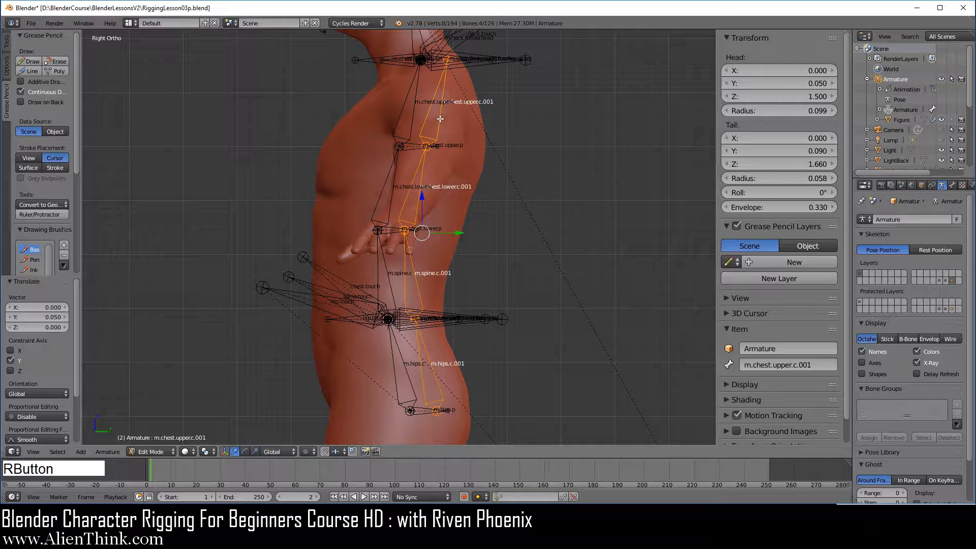
pyautogui.keyDown('shift'); pyautogui.rightClick(422, 170); pyautogui.keyUp('shift')
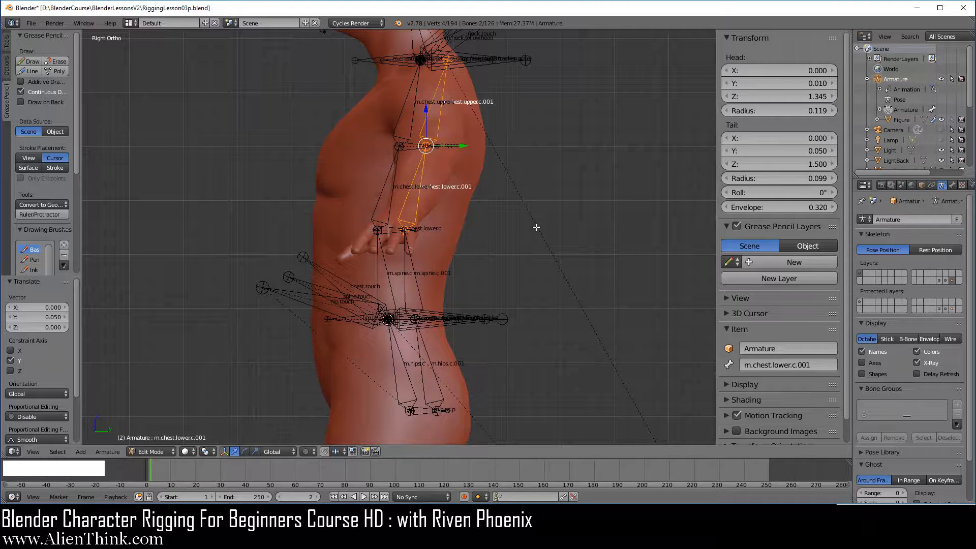
pyautogui.hotkey('ctrl', 'p')
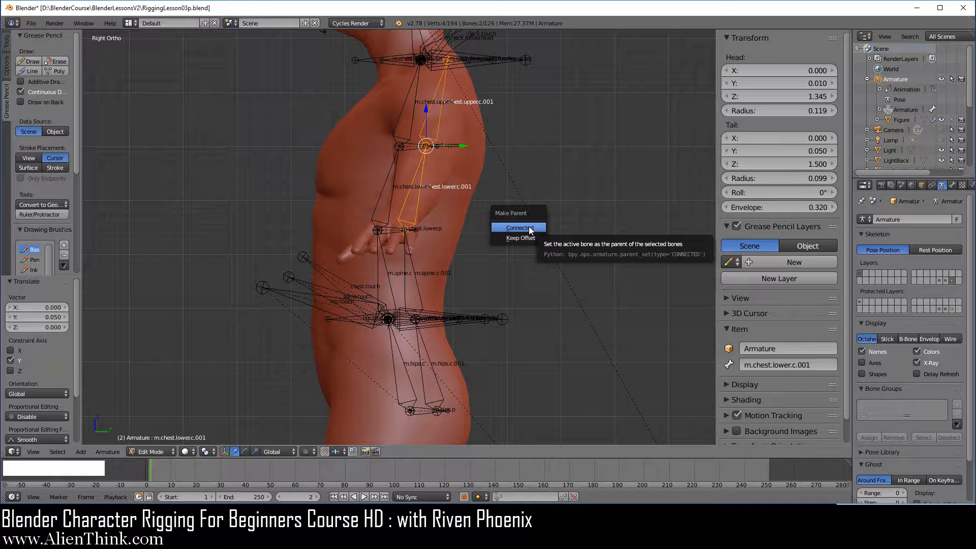
pyautogui.click(529, 227)
# - Parent the m.chest.lower.c.001 bone to m.spine.c.001 with the Connected option
pyautogui.rightClick(419, 200)
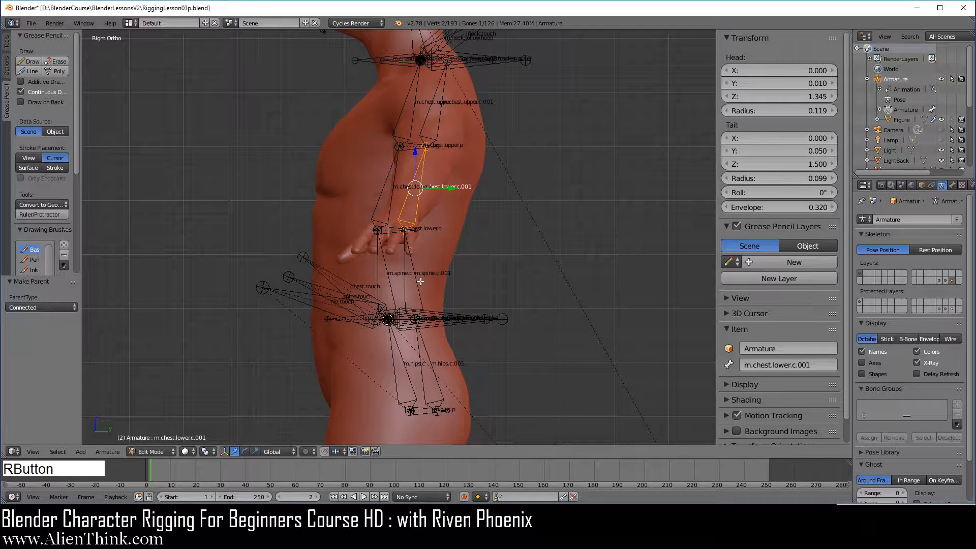
pyautogui.keyDown('shift'); pyautogui.rightClick(411, 264); pyautogui.keyUp('shift')
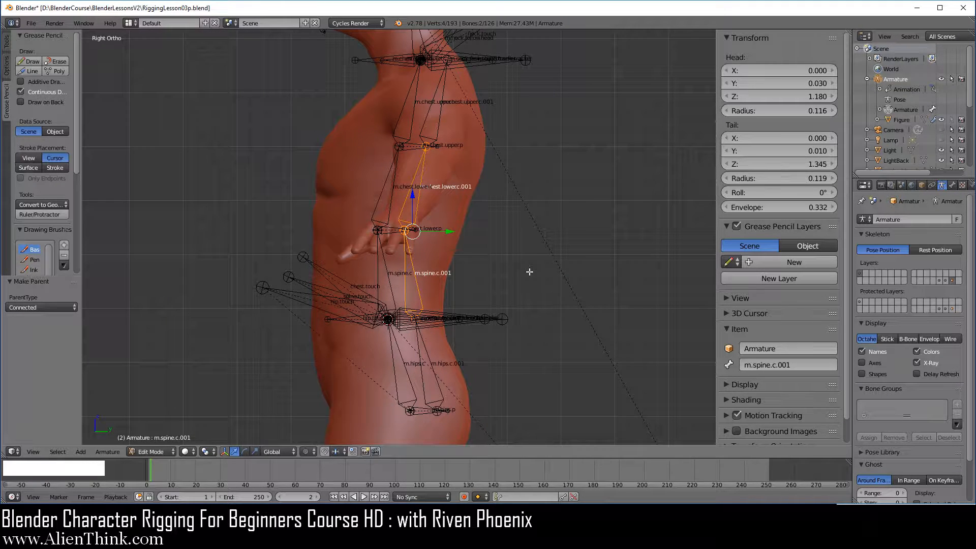
pyautogui.hotkey('ctrl', 'p')
pyautogui.click(529, 272)
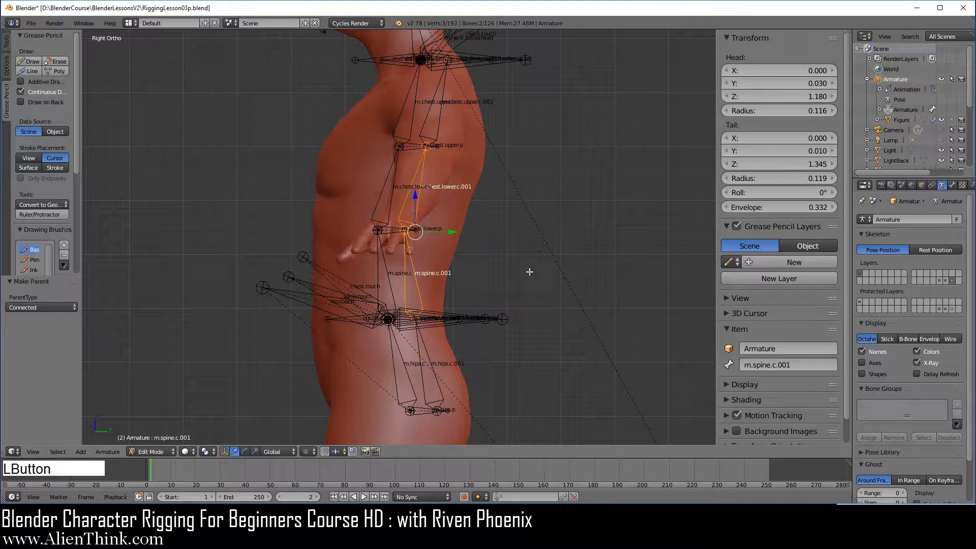
# - Parent the m.spine.c.001 bone to m.hips.c.001 with the Connected option
pyautogui.rightClick(420, 283)
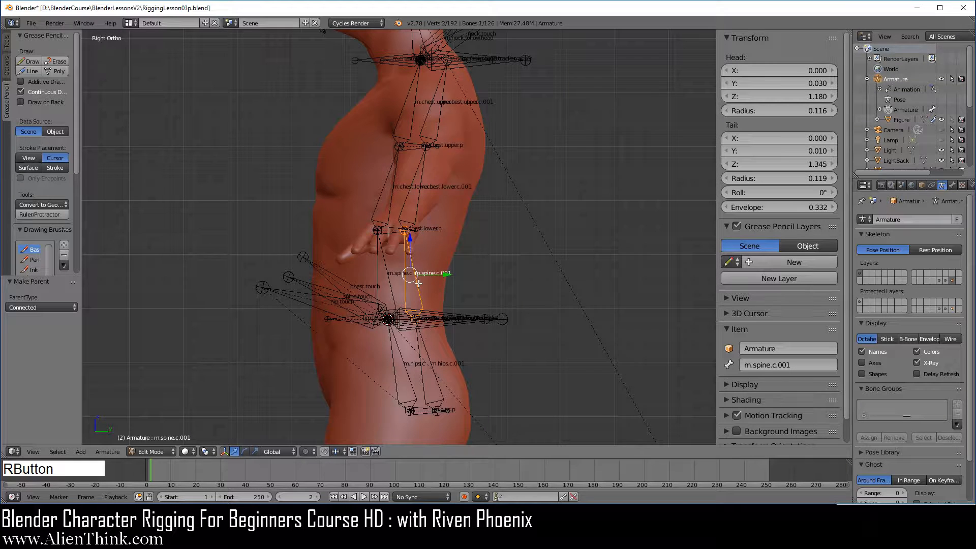
pyautogui.keyDown('shift'); pyautogui.rightClick(425, 348); pyautogui.keyUp('shift')
pyautogui.hotkey('ctrl', 'p')
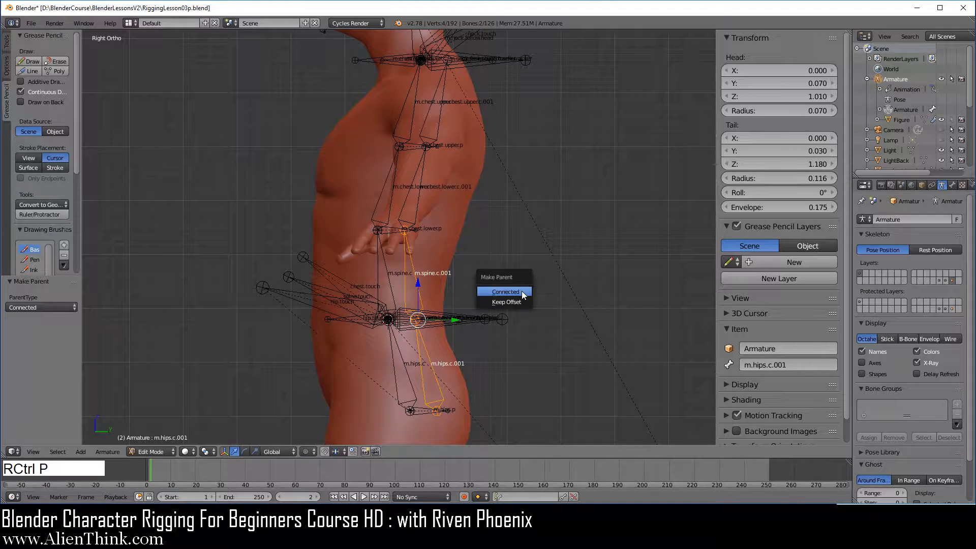
pyautogui.click(522, 291)
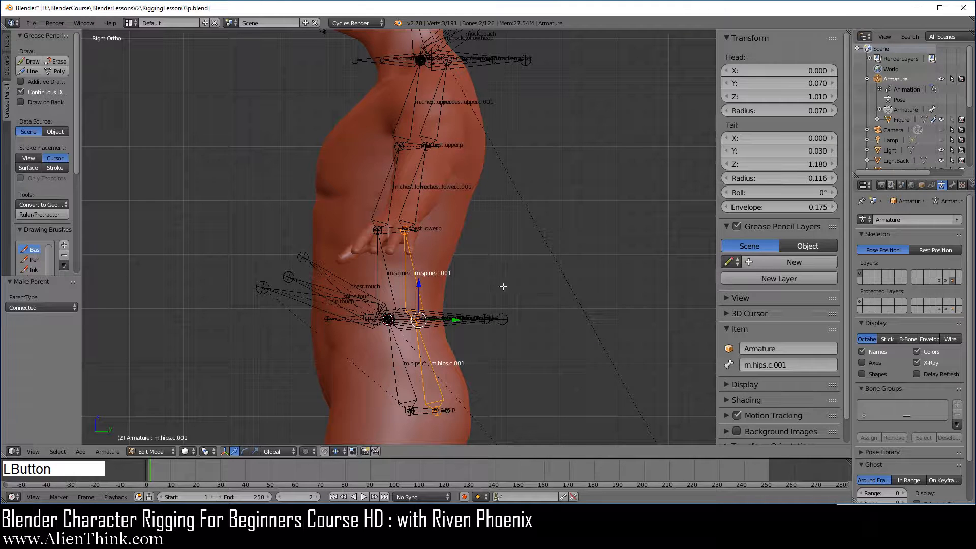
# - Return to Pose Mode and unlock the W, X, Y and Z rotation of the m.hips.c.001 bone
pyautogui.click(160, 450)
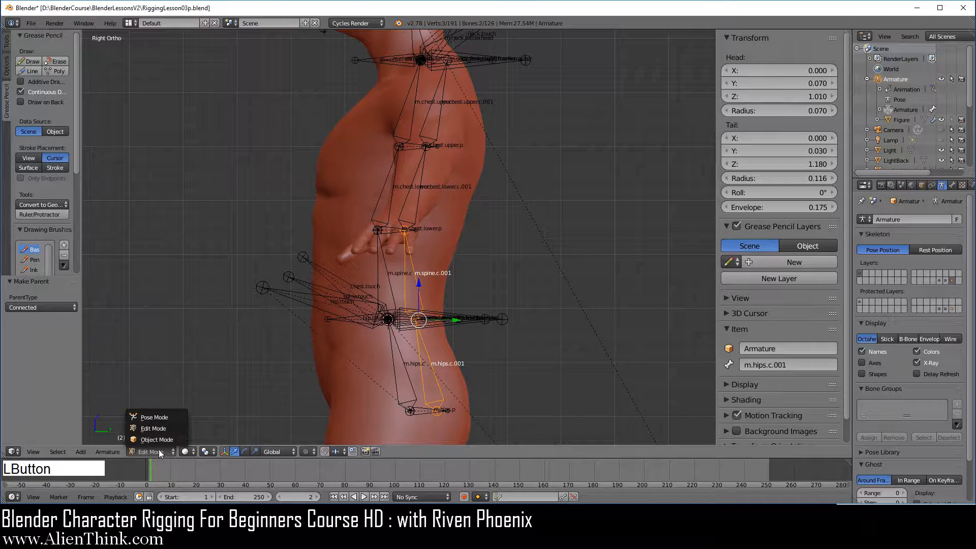
pyautogui.click(163, 419)
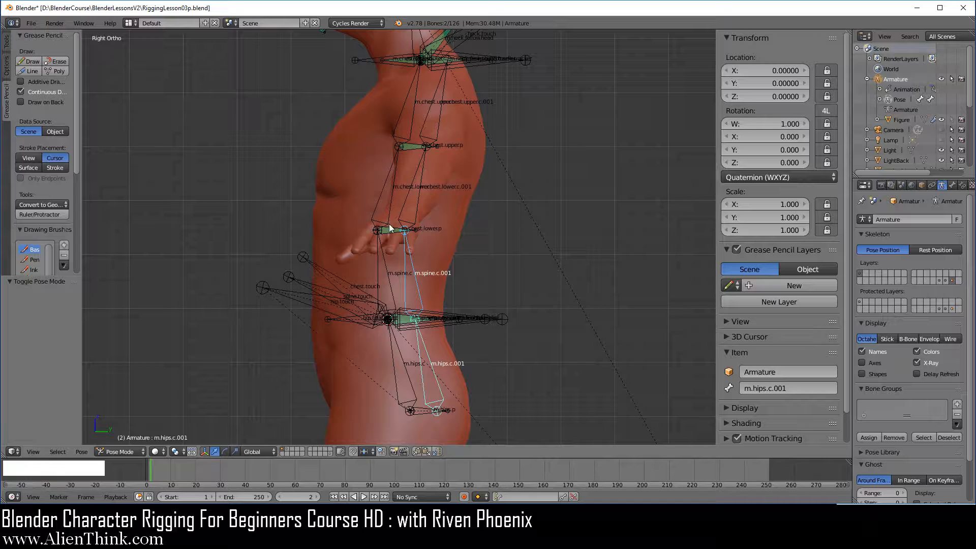
pyautogui.rightClick(429, 361)
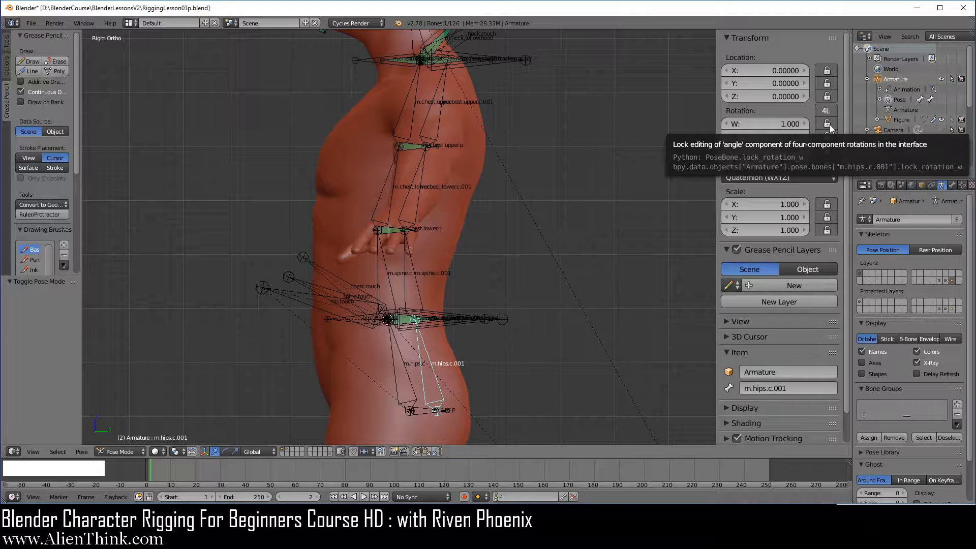
pyautogui.moveTo(827, 124); pyautogui.dragTo(828, 160)
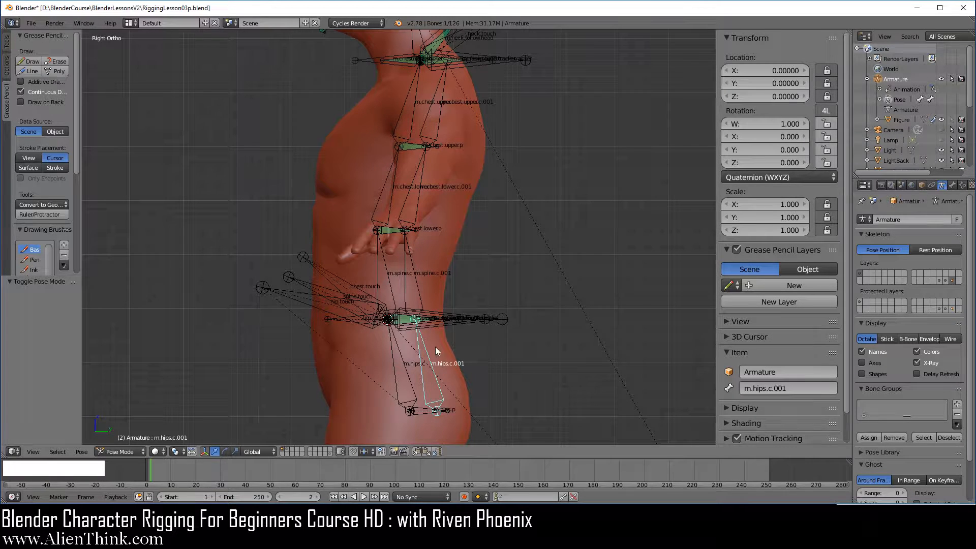
# - Test rotating the m.hips.c.001 chain and inspect the bone relations of the duplicated hip, spine and chest bones
pyautogui.press('r')
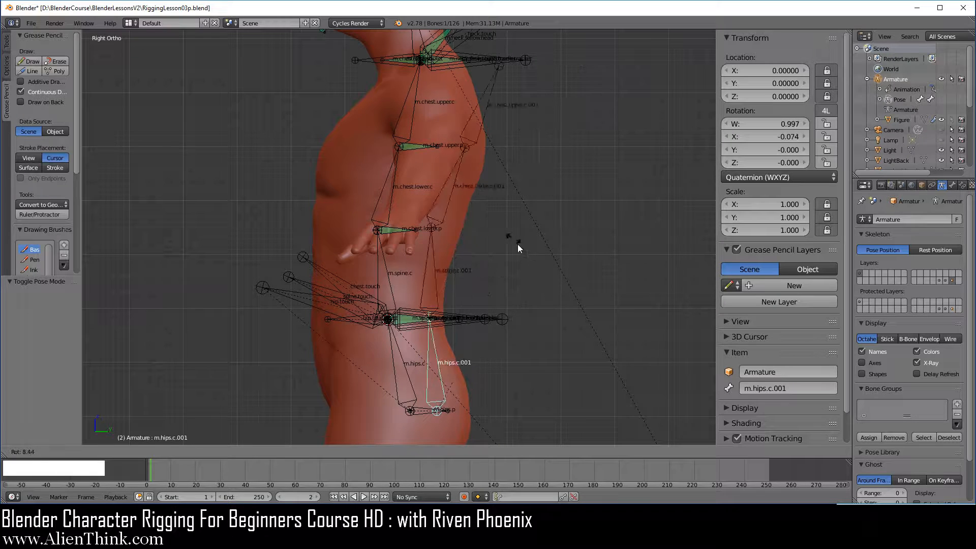
pyautogui.rightClick(531, 253)
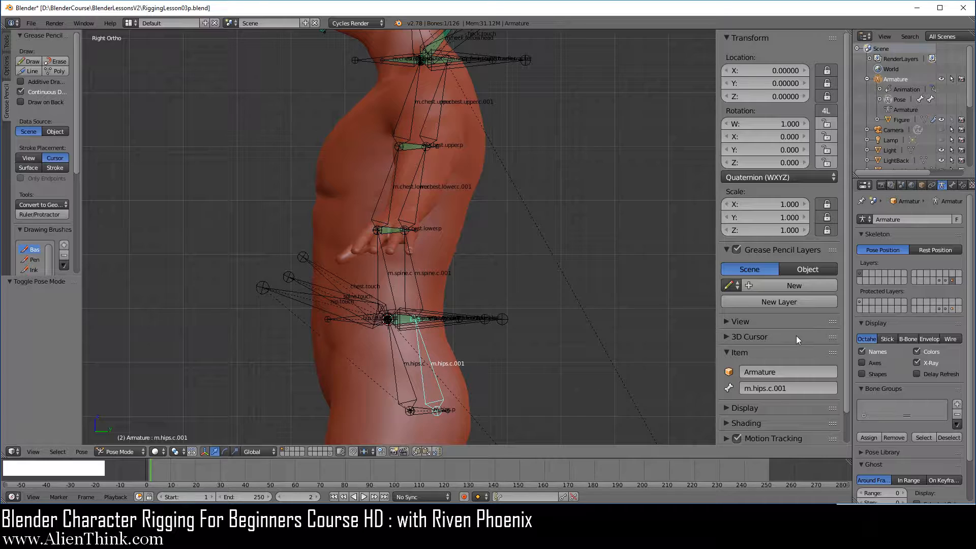
pyautogui.click(953, 186)
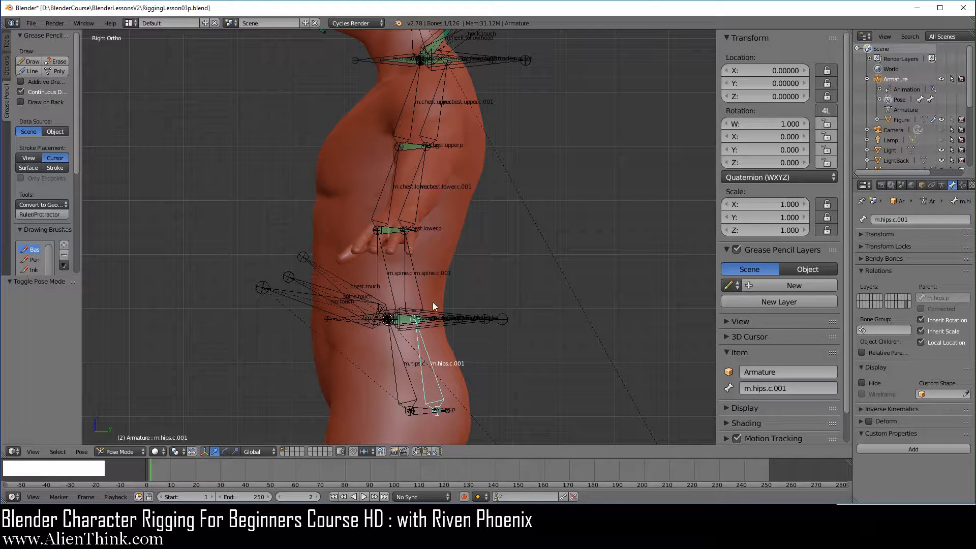
pyautogui.rightClick(418, 288)
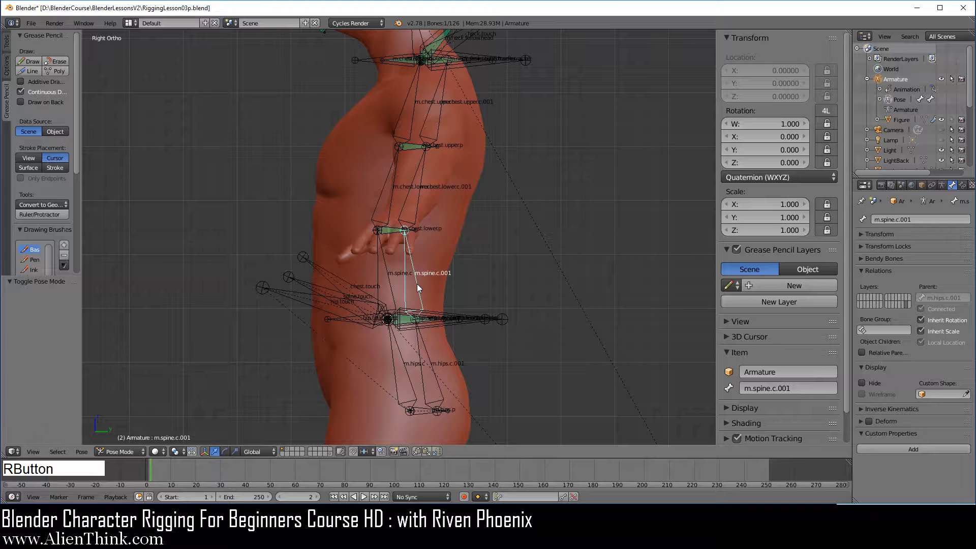
pyautogui.rightClick(420, 192)
pyautogui.rightClick(437, 128)
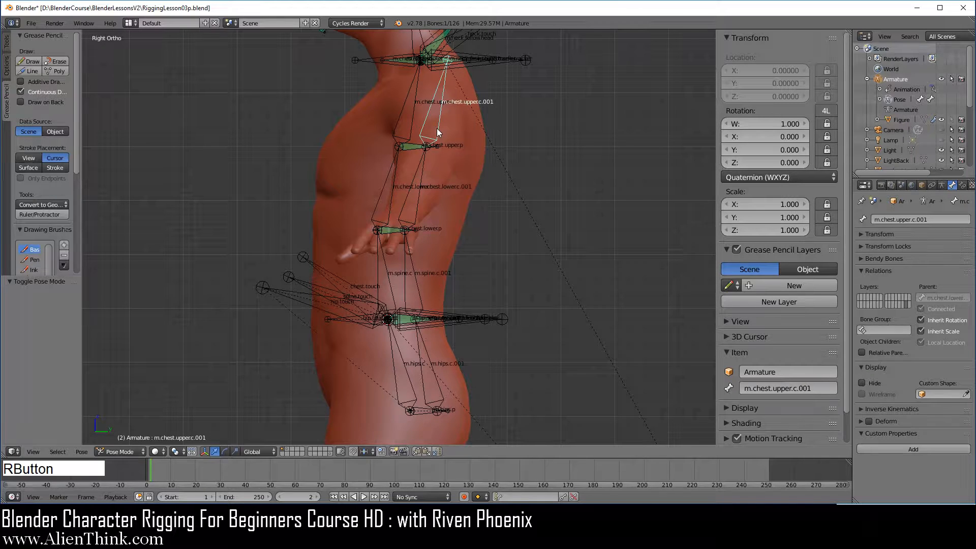
pyautogui.rightClick(425, 345)
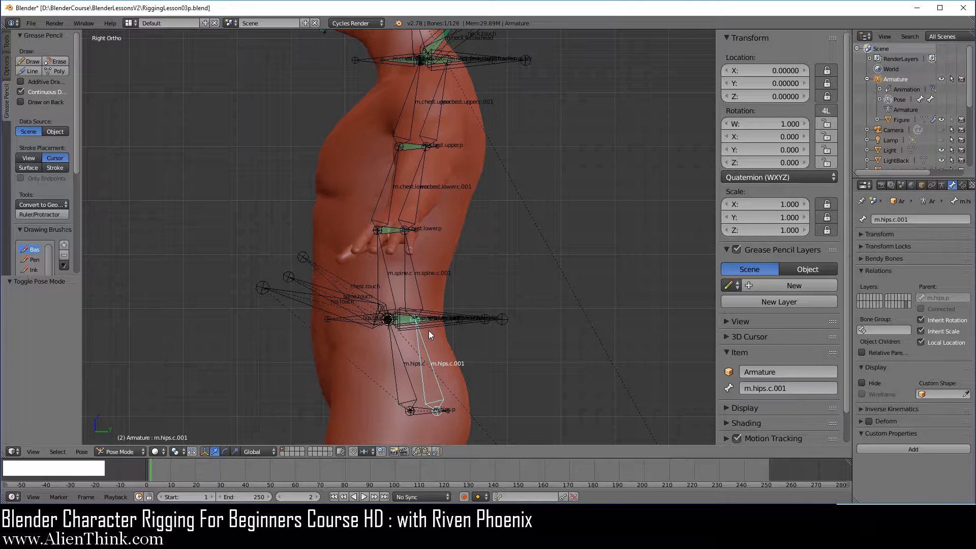
# - Enter Edit Mode and snap the 3D cursor to the selected m.spine.c bone
pyautogui.click(118, 451)
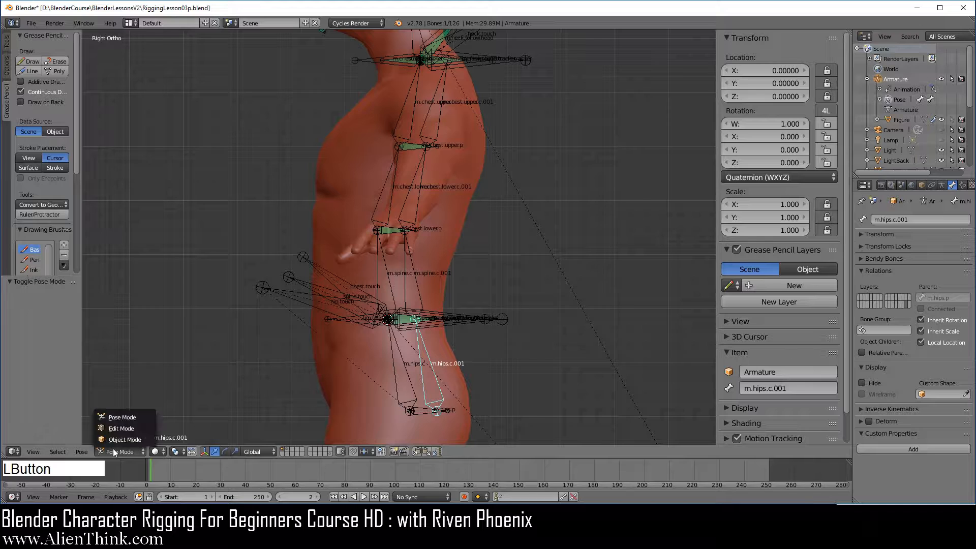
pyautogui.click(115, 428)
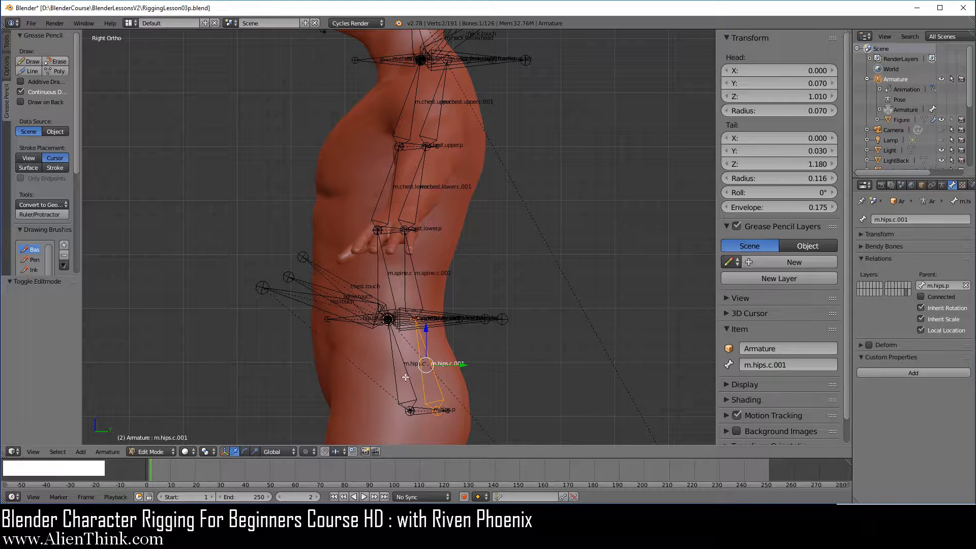
pyautogui.rightClick(390, 289)
pyautogui.hotkey('shift', 's')
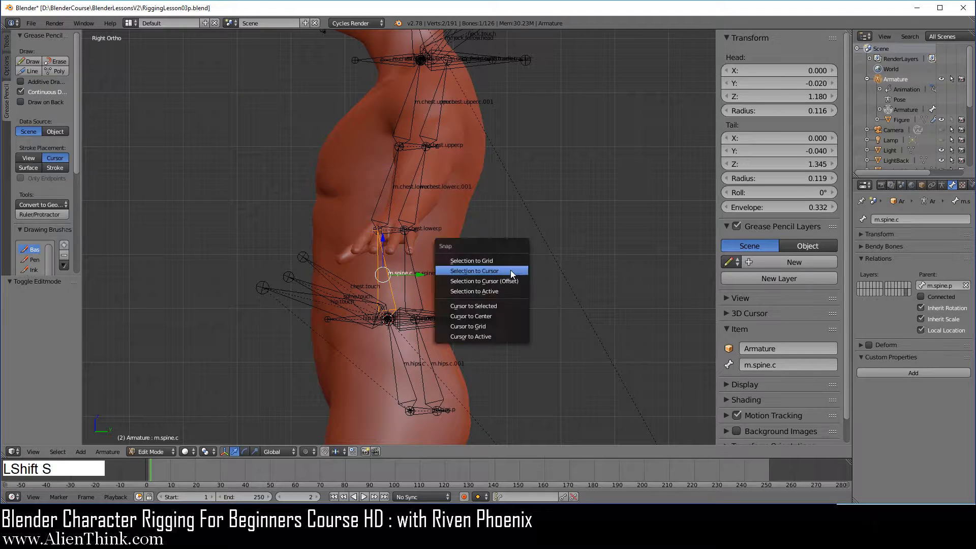
pyautogui.click(503, 305)
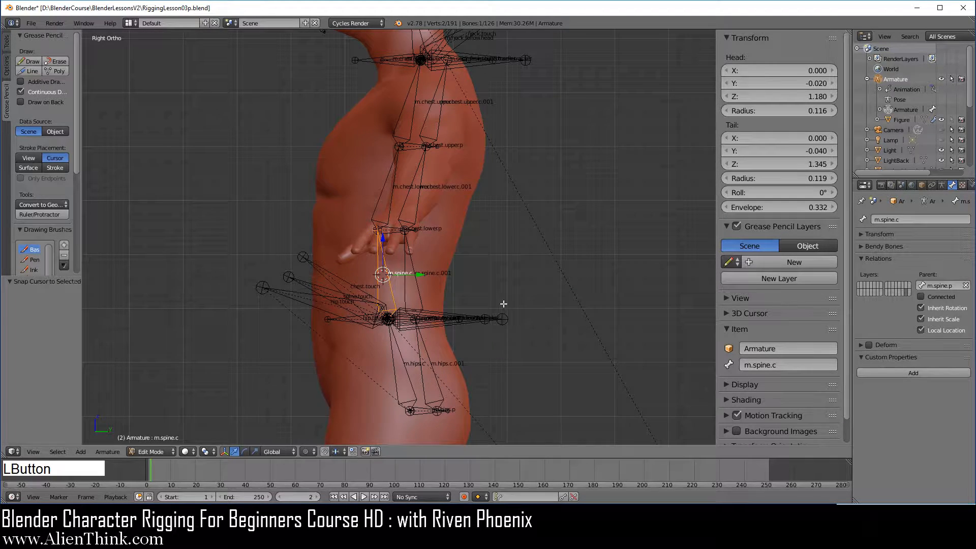
# - Snap the 3D cursor to the head joint of the hip.touch.root bone
pyautogui.scroll(2, 473, 305)
pyautogui.keyDown('shift'); pyautogui.moveTo(438, 338); pyautogui.dragTo(439, 212, button='middle'); pyautogui.keyUp('shift')
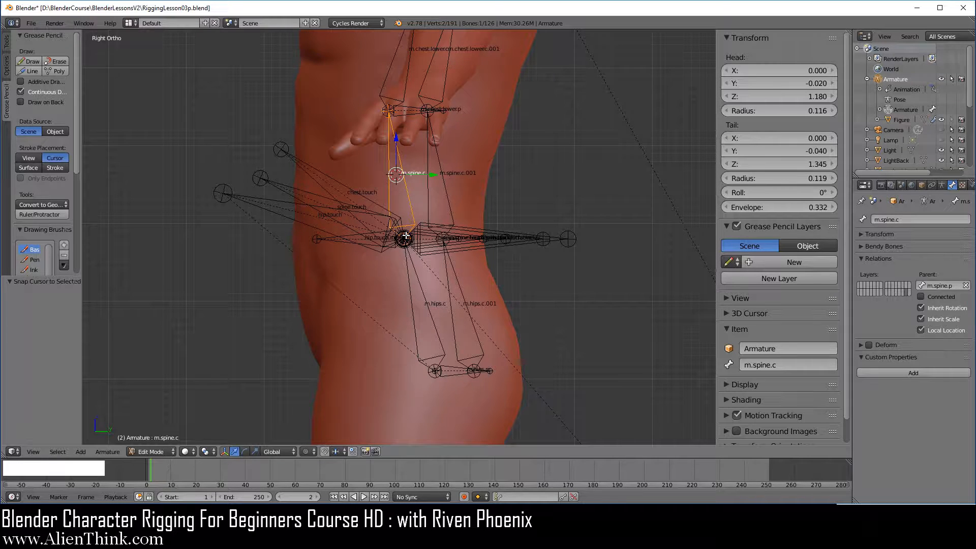
pyautogui.rightClick(405, 238)
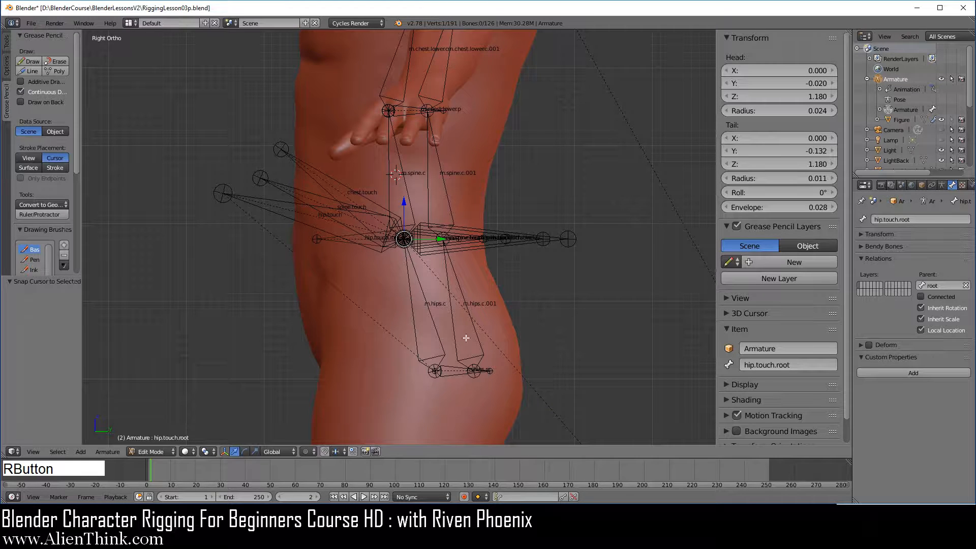
pyautogui.hotkey('shift', 's')
pyautogui.click(569, 194)
# - Snap the 3D cursor to the m.spine.c bone in Pose Mode, then return to Edit Mode
pyautogui.click(160, 452)
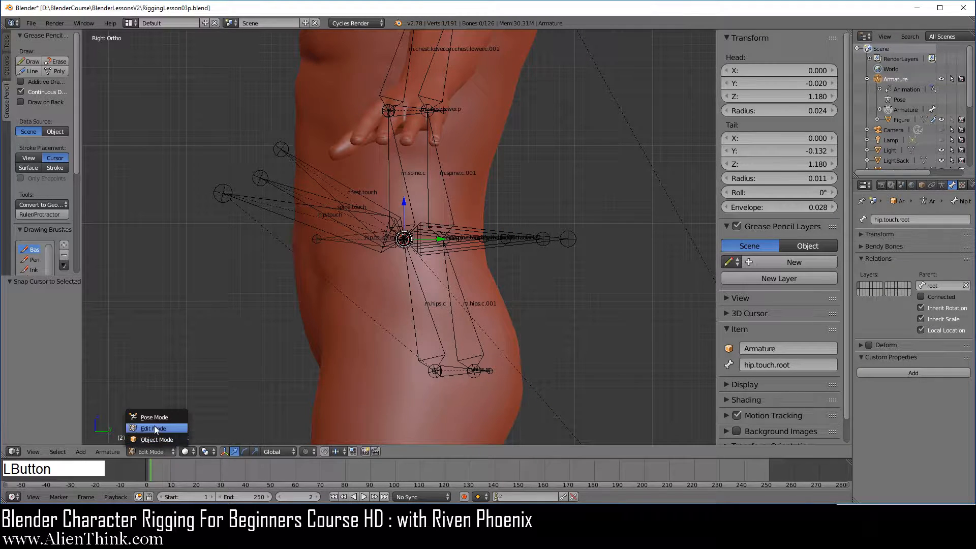
pyautogui.click(153, 414)
pyautogui.rightClick(406, 178)
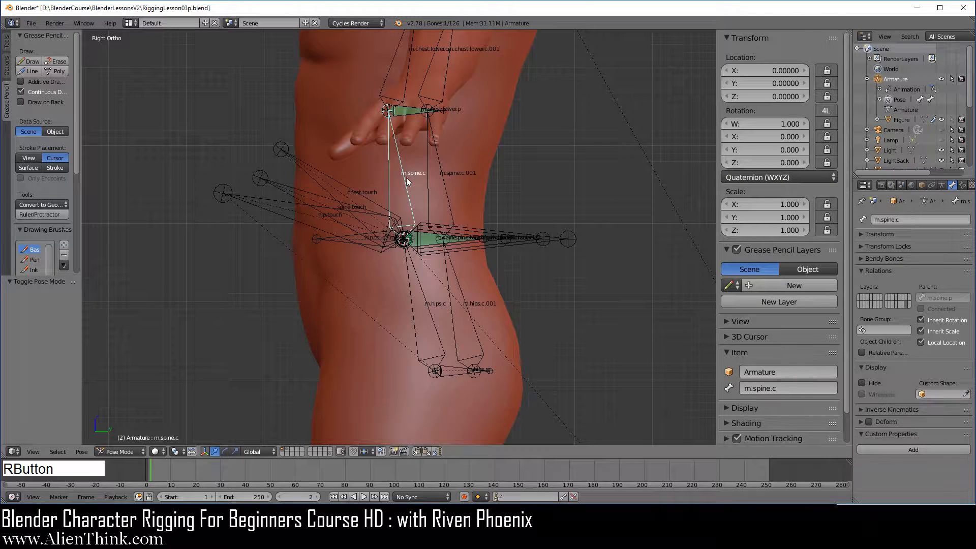
pyautogui.hotkey('shift', 's')
pyautogui.click(569, 177)
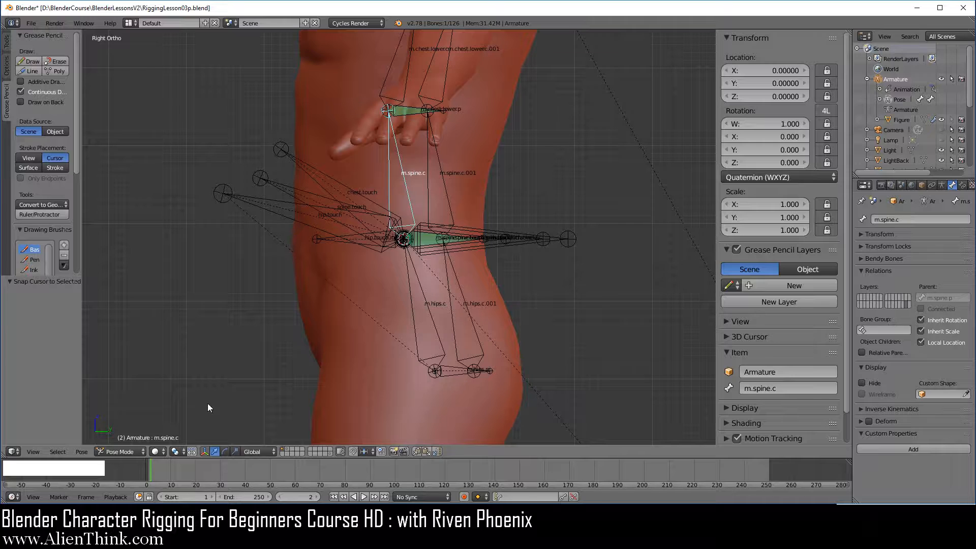
pyautogui.click(130, 451)
pyautogui.click(125, 439)
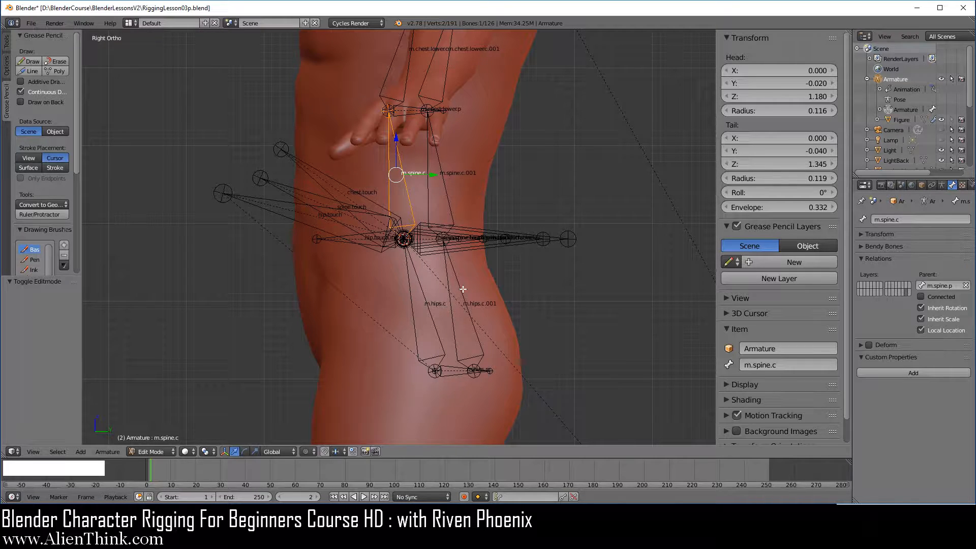
# - Select the duplicated upper chest, lower chest, spine and hips .001 bones together and snap the selection to the 3D cursor
pyautogui.scroll(-3, 461, 259)
pyautogui.keyDown('shift'); pyautogui.moveTo(459, 237); pyautogui.dragTo(448, 268, button='middle'); pyautogui.keyUp('shift')
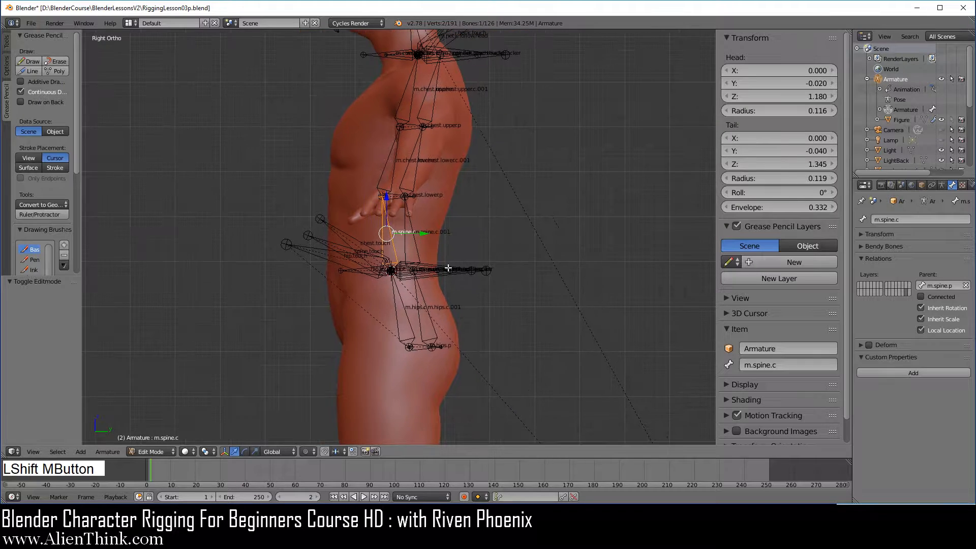
pyautogui.rightClick(433, 99)
pyautogui.keyDown('shift'); pyautogui.rightClick(419, 160); pyautogui.keyUp('shift')
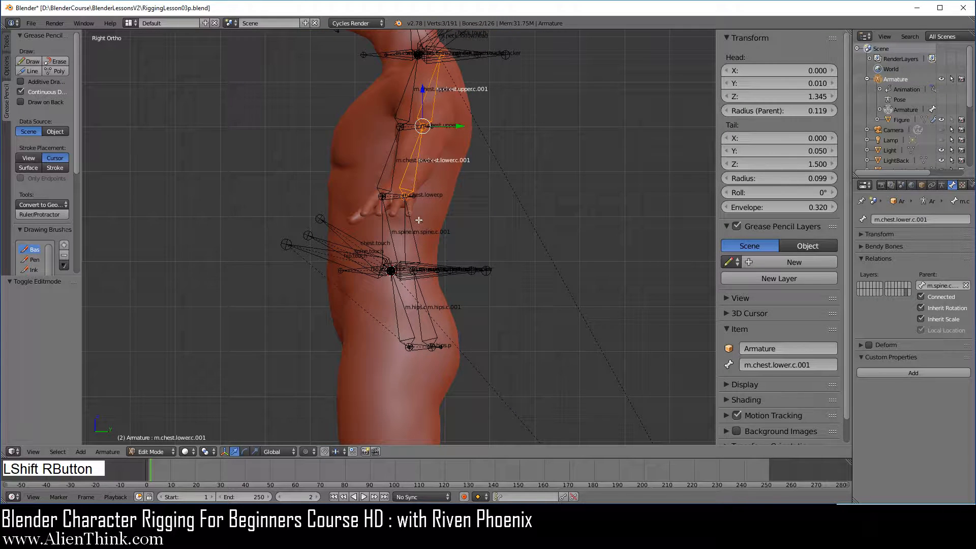
pyautogui.keyDown('shift'); pyautogui.rightClick(414, 230); pyautogui.keyUp('shift')
pyautogui.keyDown('shift'); pyautogui.rightClick(431, 303); pyautogui.keyUp('shift')
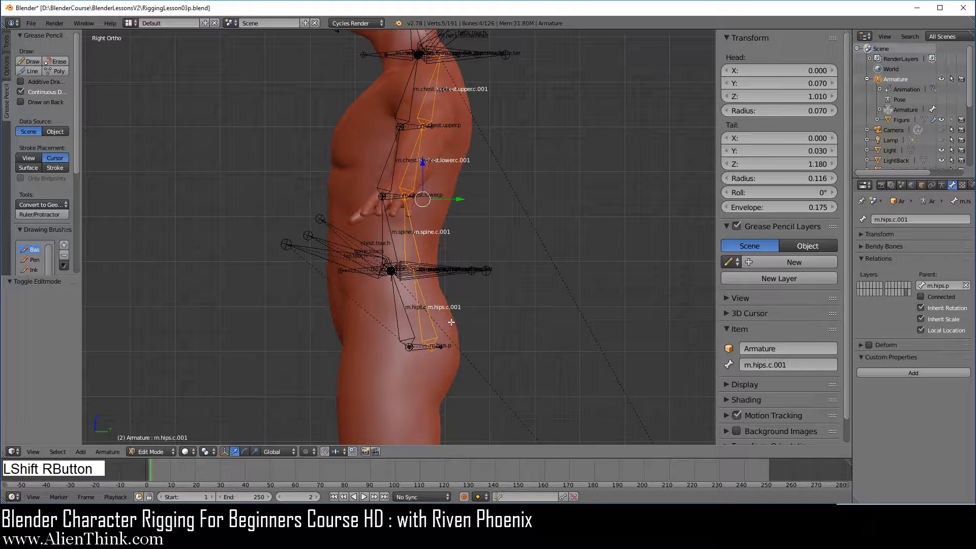
pyautogui.scroll(2, 464, 328)
pyautogui.keyDown('shift'); pyautogui.moveTo(465, 328); pyautogui.dragTo(523, 280, button='middle'); pyautogui.keyUp('shift')
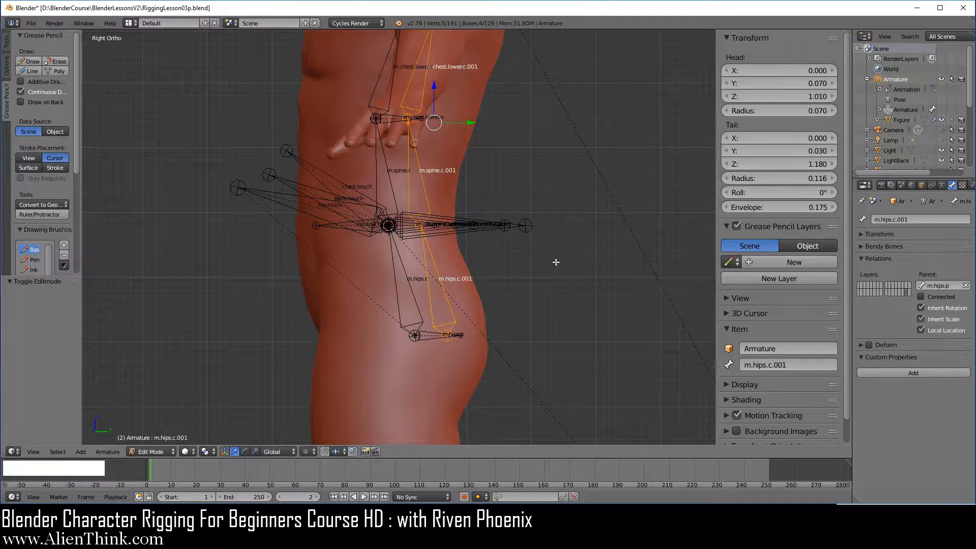
pyautogui.hotkey('shift', 's')
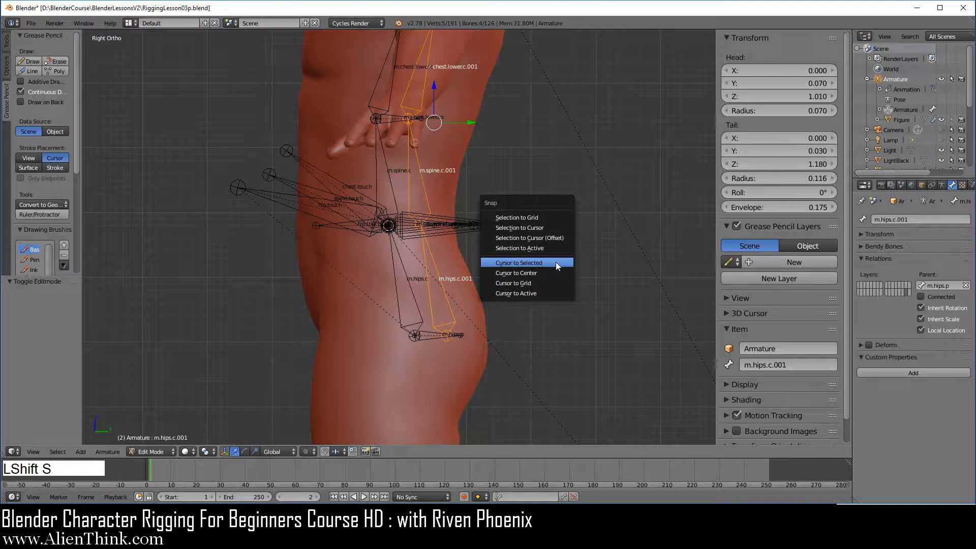
pyautogui.click(532, 231)
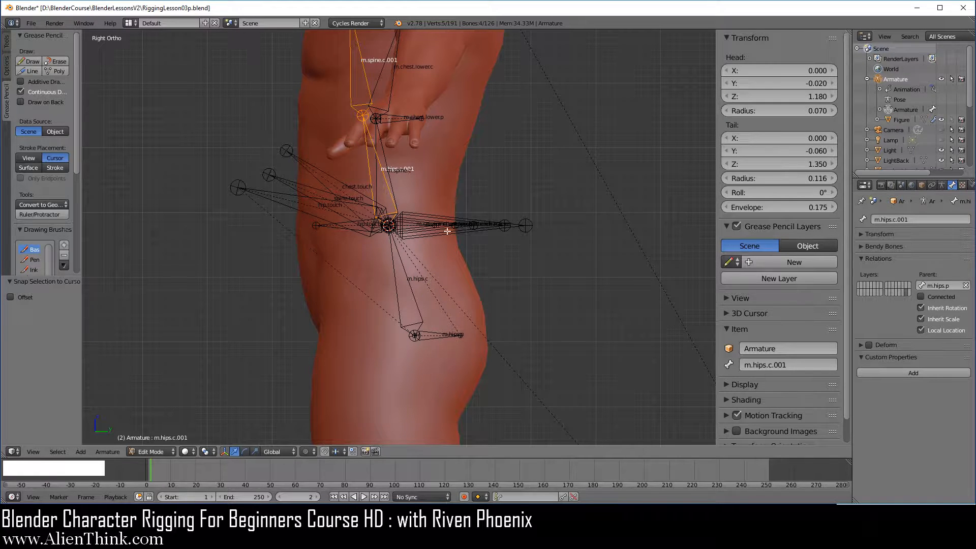
pyautogui.press('r')
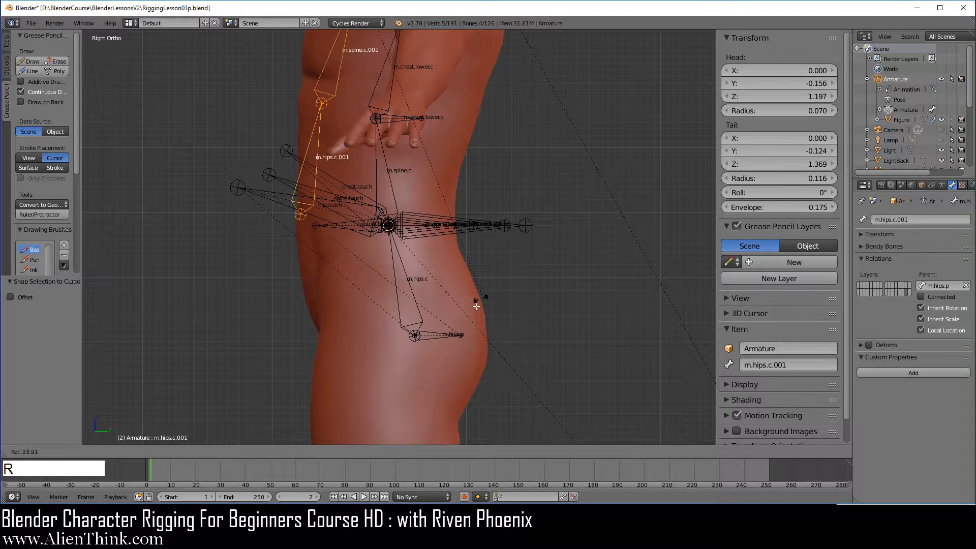
pyautogui.rightClick(473, 241)
pyautogui.scroll(-2, 474, 241)
pyautogui.keyDown('shift'); pyautogui.moveTo(463, 165); pyautogui.dragTo(460, 252, button='middle'); pyautogui.keyUp('shift')
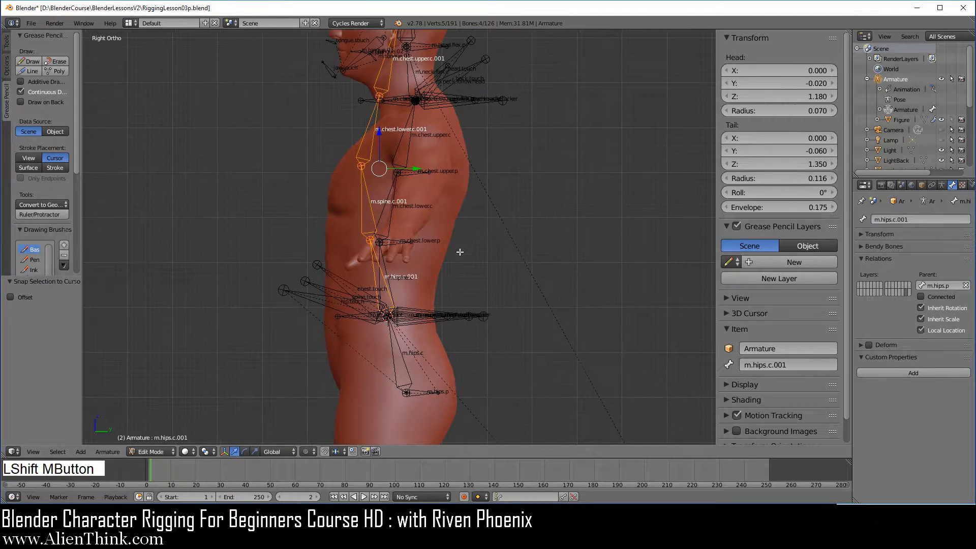
pyautogui.keyDown('shift'); pyautogui.moveTo(454, 294); pyautogui.dragTo(447, 196, button='middle'); pyautogui.keyUp('shift')
pyautogui.scroll(3, 445, 235)
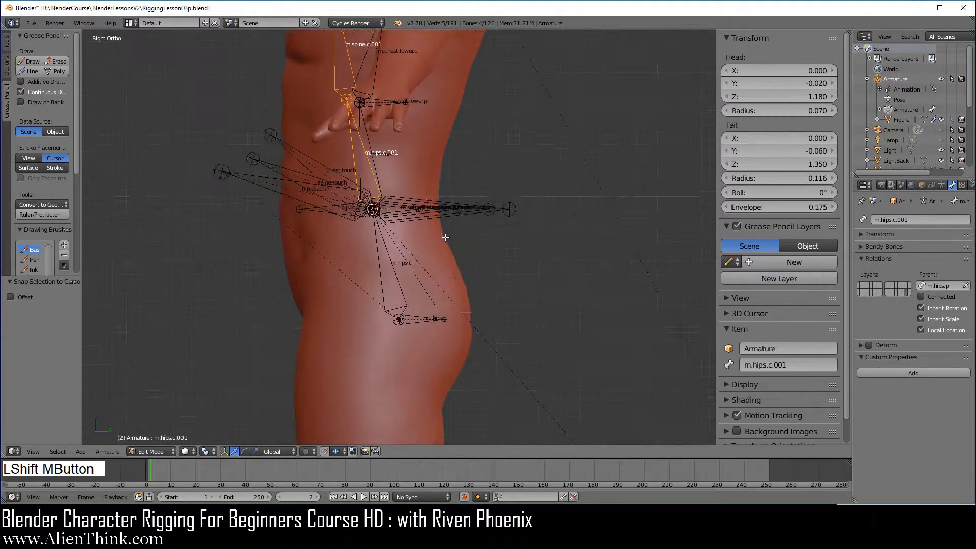
# - Set the pivot point to the 3D cursor and rotate the selected four-bone chain by 180°
pyautogui.click(203, 452)
pyautogui.click(234, 430)
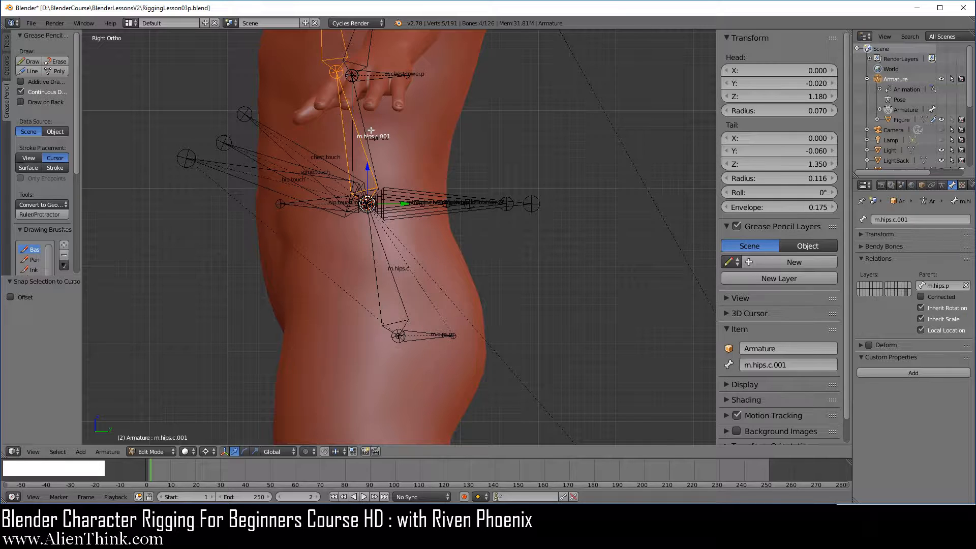
pyautogui.press('r')
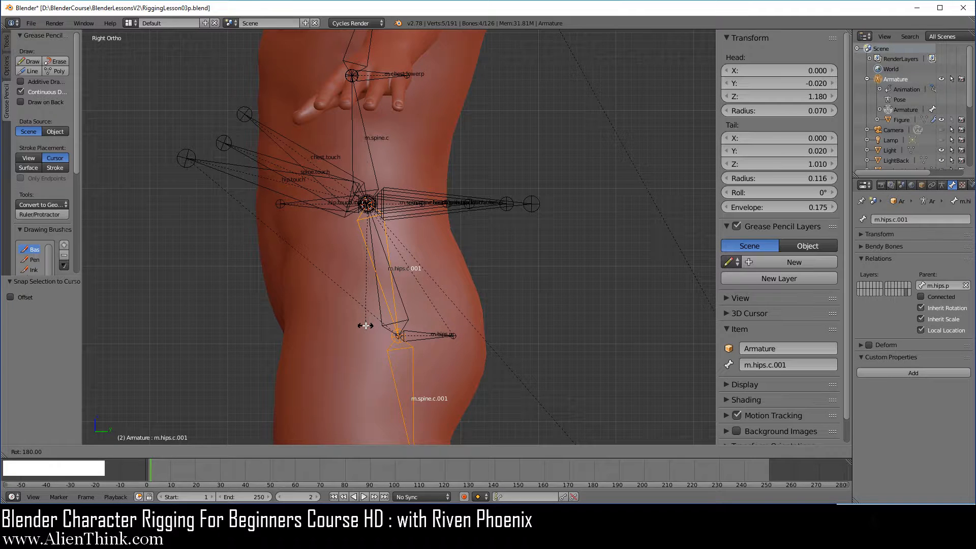
pyautogui.keyDown('ctrl'); pyautogui.click(365, 325); pyautogui.keyUp('ctrl')
pyautogui.scroll(-4, 434, 303)
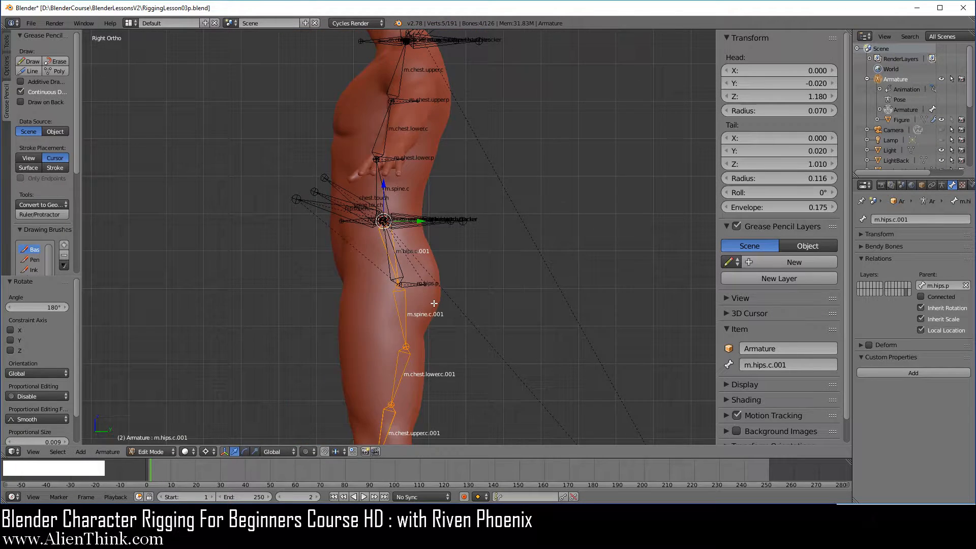
# - Split the m.hips.c.001 and m.spine.c.001 bones off from the rotated chain
pyautogui.scroll(-3, 434, 303)
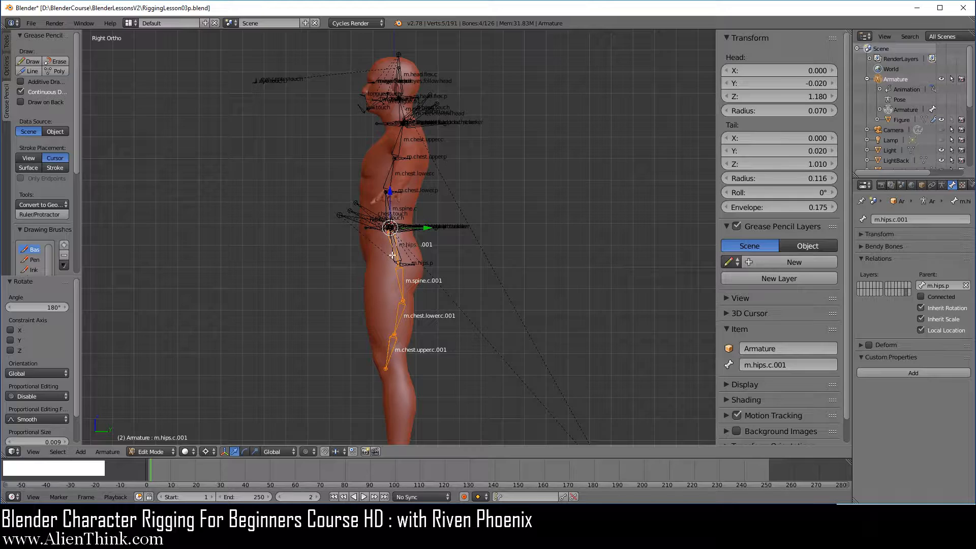
pyautogui.scroll(2, 447, 328)
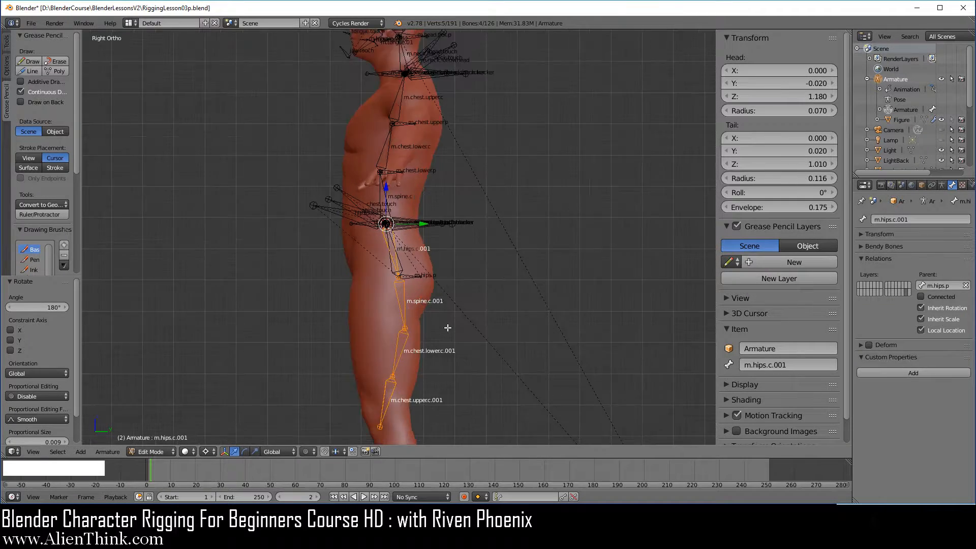
pyautogui.scroll(6, 447, 327)
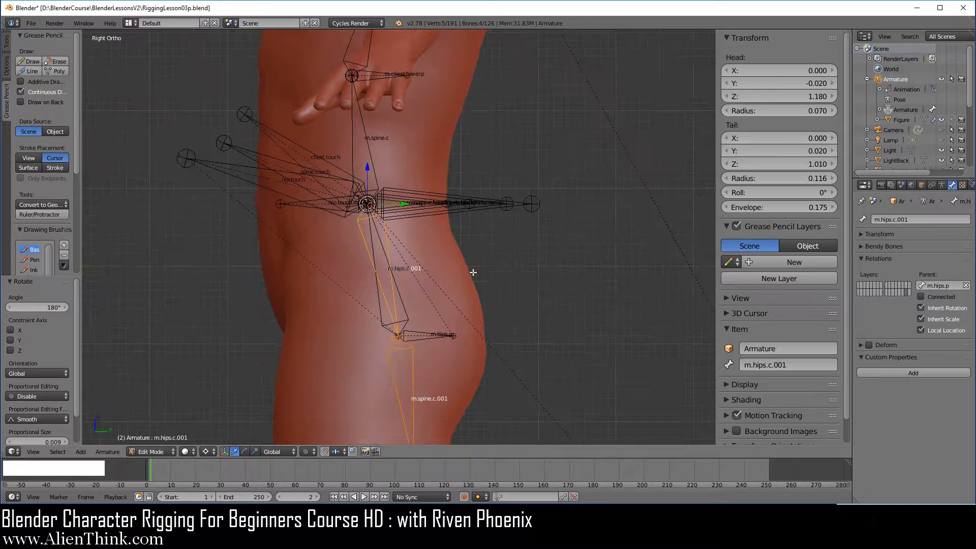
pyautogui.keyDown('shift'); pyautogui.moveTo(472, 273); pyautogui.dragTo(478, 187, button='middle'); pyautogui.keyUp('shift')
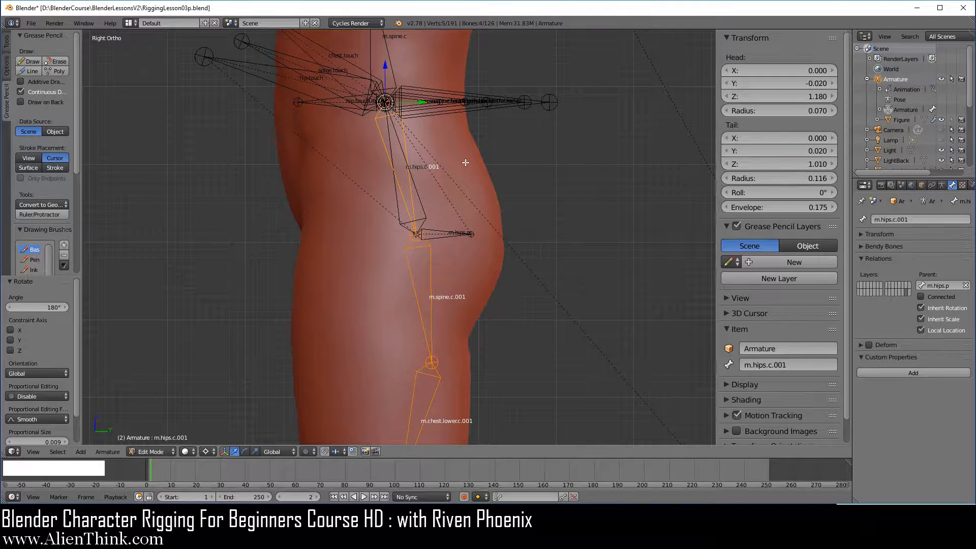
pyautogui.rightClick(406, 138)
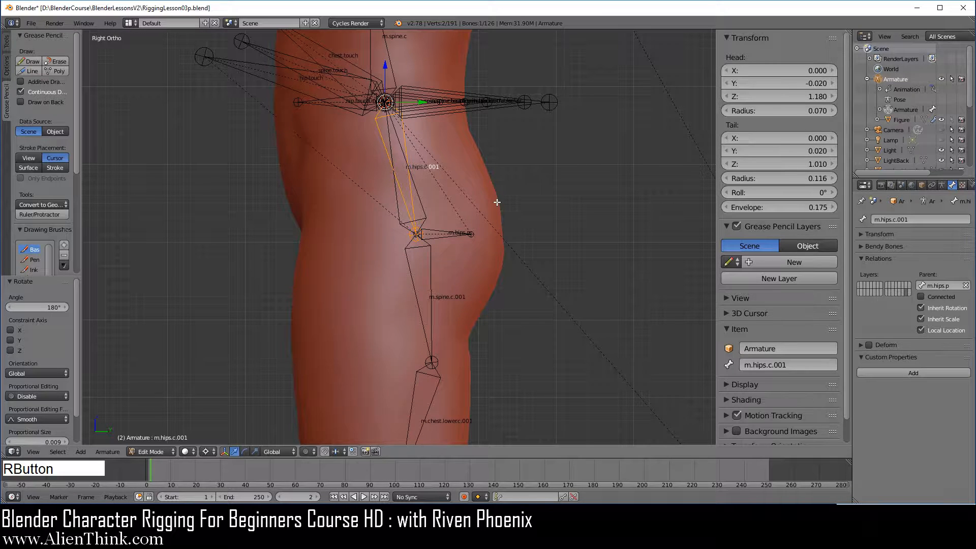
pyautogui.press('y')
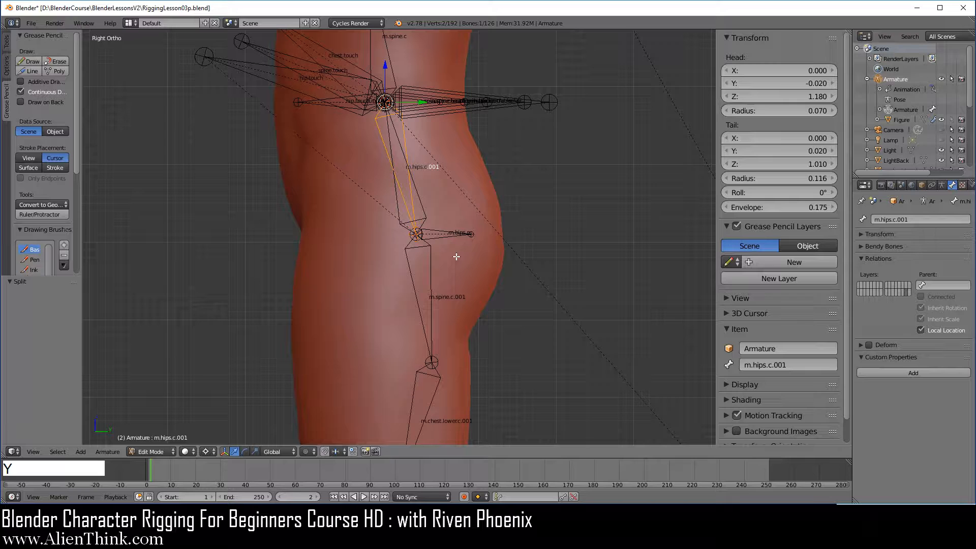
pyautogui.rightClick(434, 277)
pyautogui.press('y')
# - Split the m.chest.lower.c.001 bone off from the rest of the chain
pyautogui.scroll(-2, 533, 253)
pyautogui.keyDown('shift'); pyautogui.moveTo(510, 302); pyautogui.dragTo(523, 187, button='middle'); pyautogui.keyUp('shift')
pyautogui.rightClick(430, 245)
pyautogui.press('y')
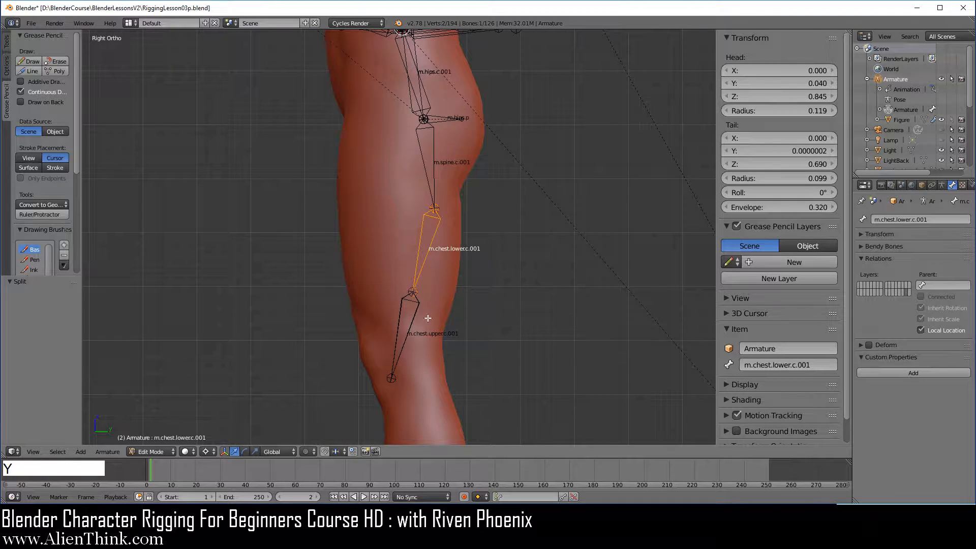
# - Rename the m.hips.c.001 bone to m.hips.rev.c
pyautogui.rightClick(416, 317)
pyautogui.keyDown('shift'); pyautogui.moveTo(494, 223); pyautogui.dragTo(402, 310, button='middle'); pyautogui.keyUp('shift')
pyautogui.scroll(3, 394, 207)
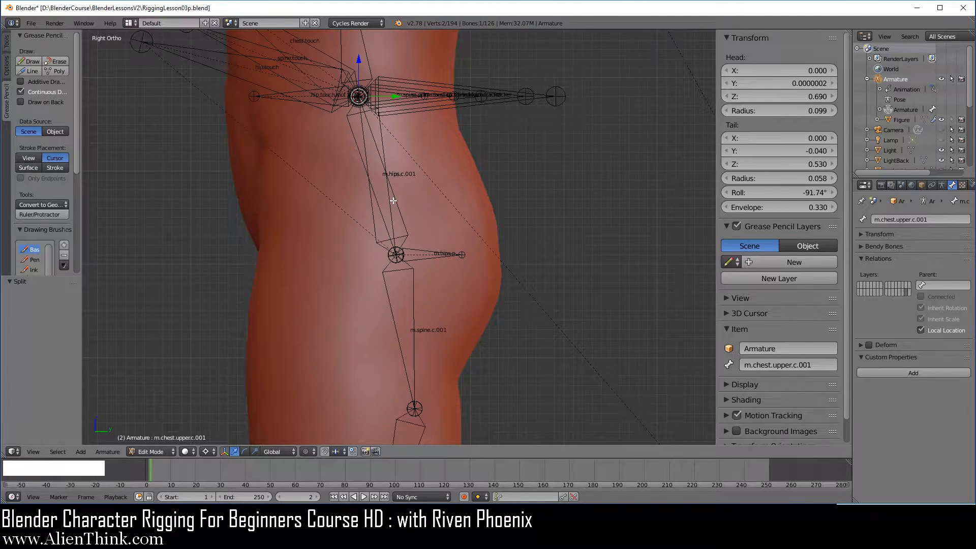
pyautogui.rightClick(394, 197)
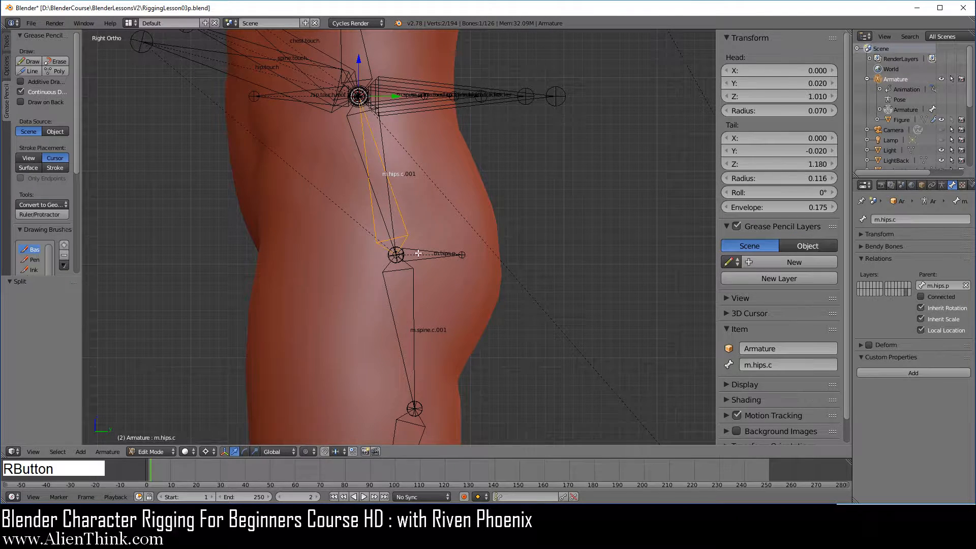
pyautogui.rightClick(392, 212)
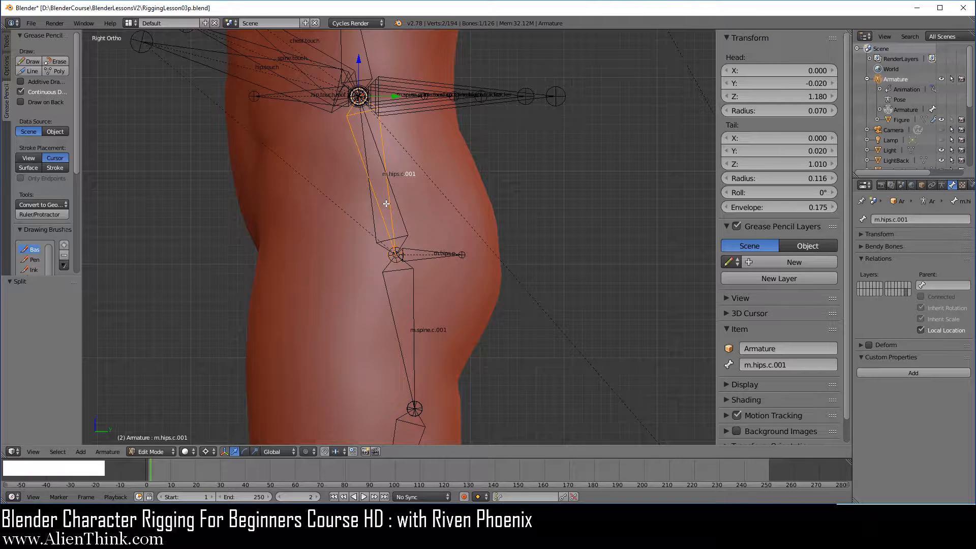
pyautogui.click(791, 364)
pyautogui.moveTo(770, 364); pyautogui.dragTo(806, 367)
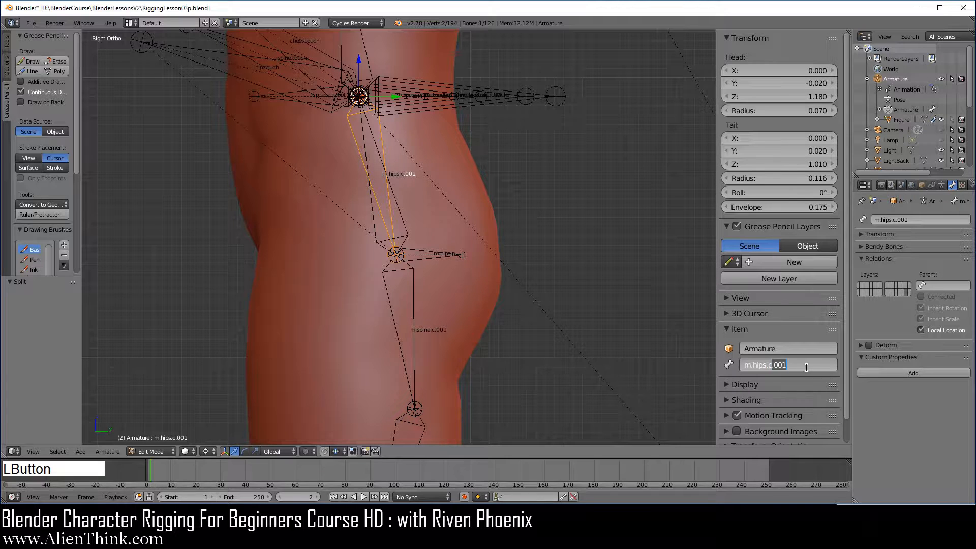
pyautogui.press('BackSpace')
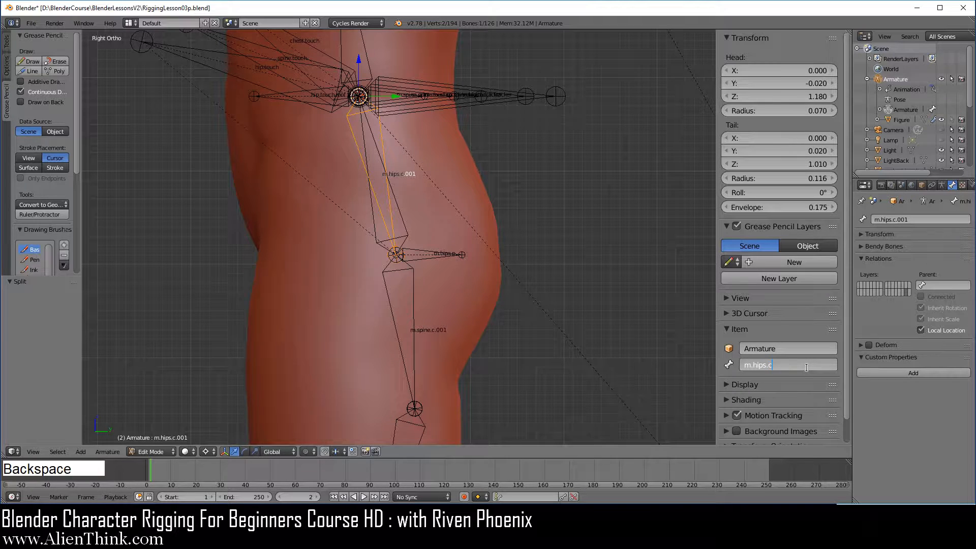
pyautogui.write('rev')
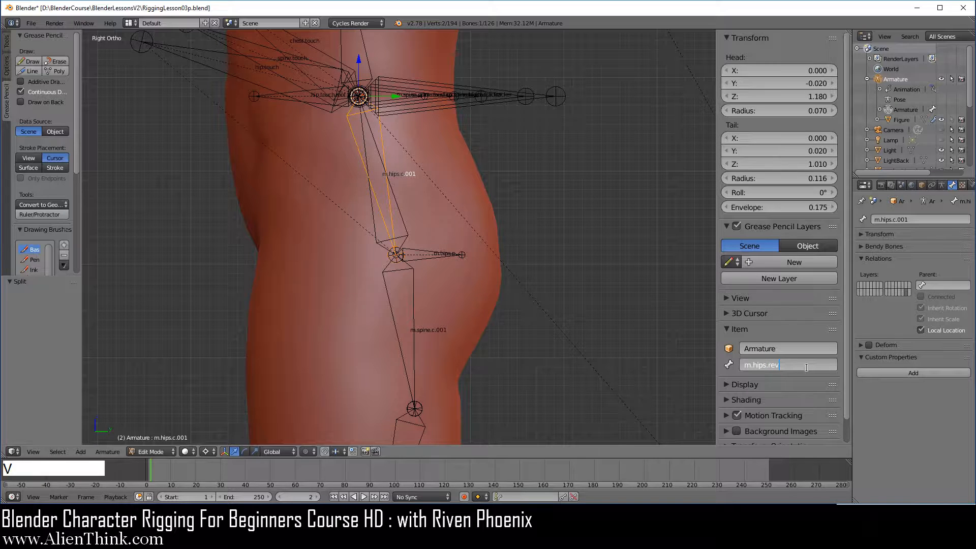
pyautogui.write('.c')
pyautogui.press('Return')
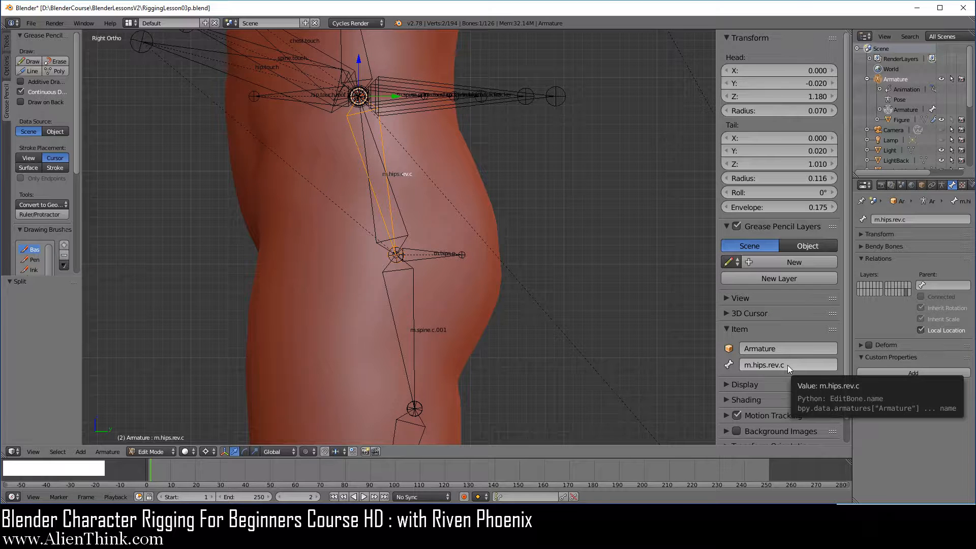
# - Rename the m.spine.c.001 bone to m.spine.rev.c
pyautogui.rightClick(416, 296)
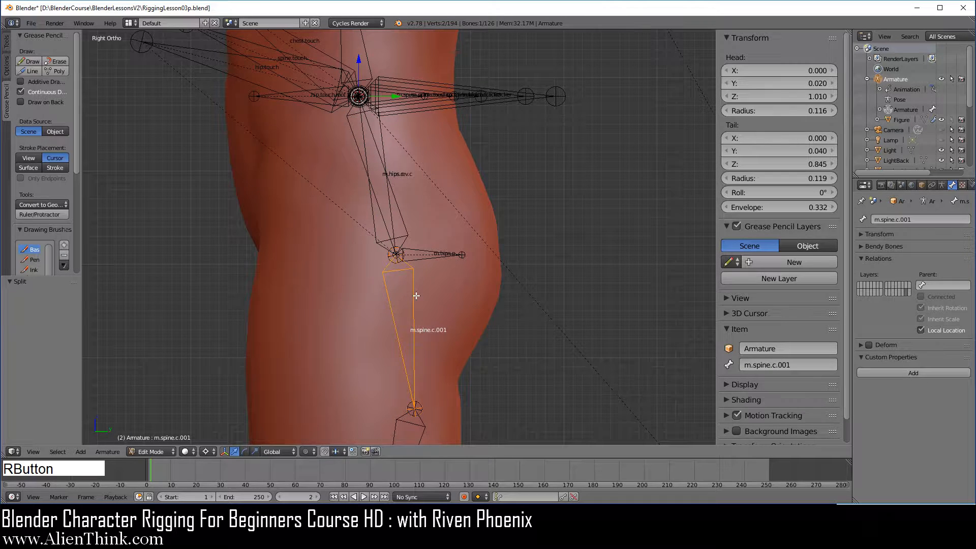
pyautogui.click(788, 365)
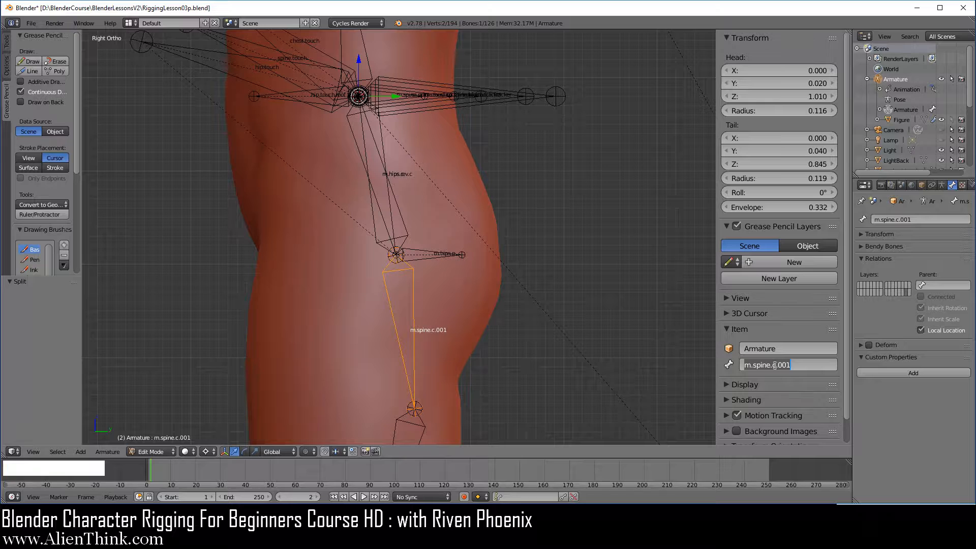
pyautogui.moveTo(774, 365); pyautogui.dragTo(808, 367)
pyautogui.write('rev.c')
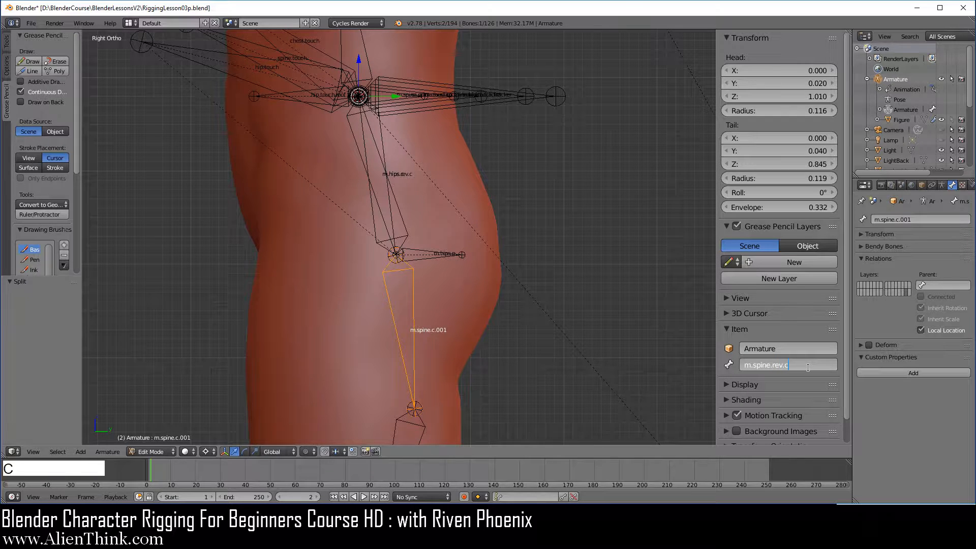
pyautogui.press('KP_Enter')
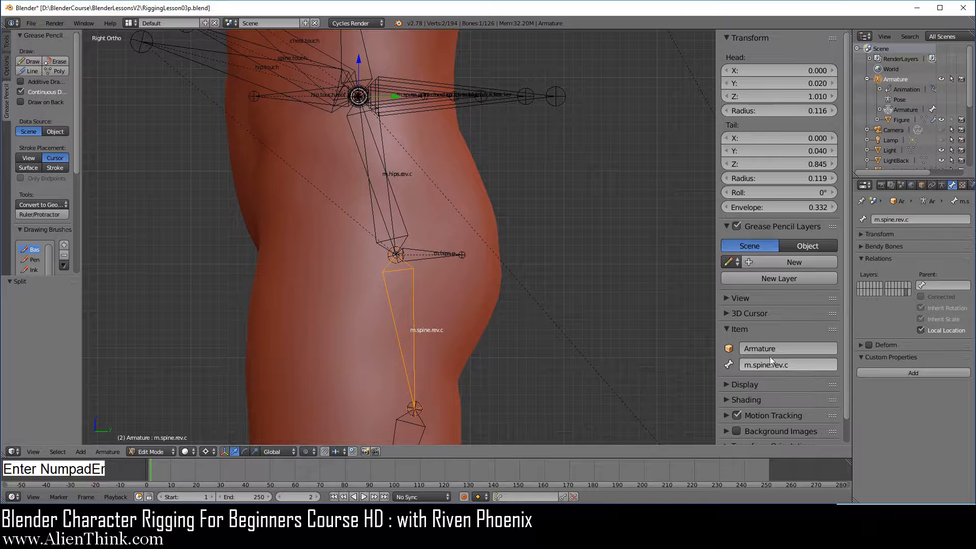
# - Rename the m.chest.lower.c.001 bone to m.chest.lower.rev.c
pyautogui.keyDown('shift'); pyautogui.moveTo(490, 388); pyautogui.dragTo(483, 228, button='middle'); pyautogui.keyUp('shift')
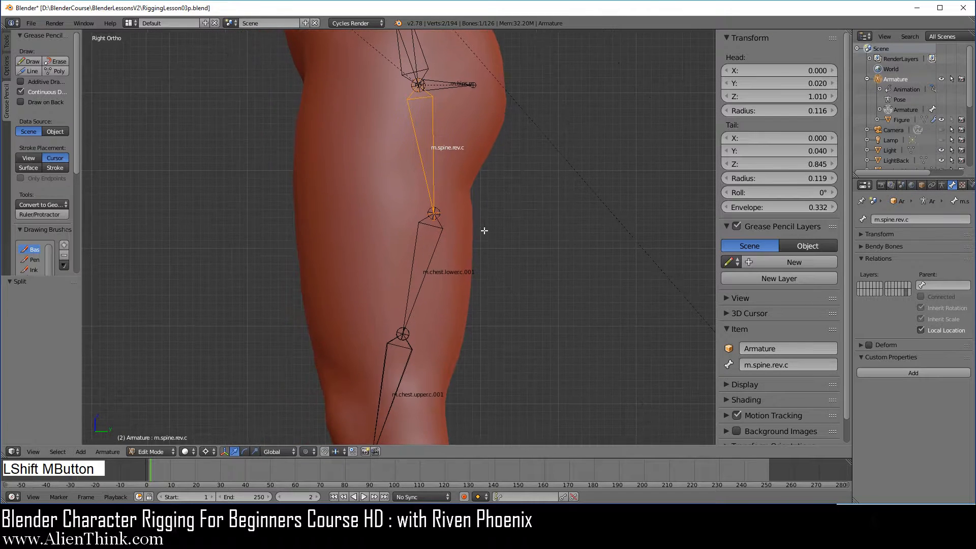
pyautogui.rightClick(439, 243)
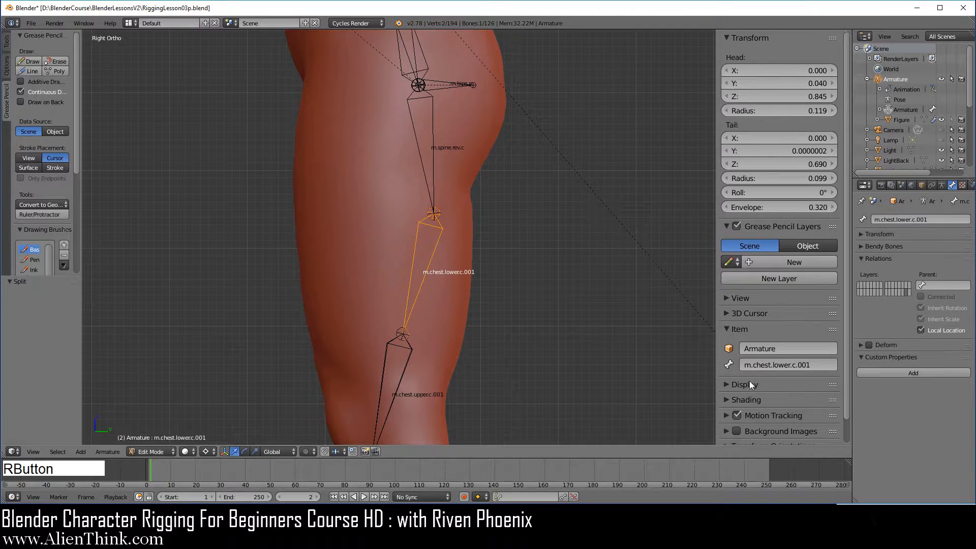
pyautogui.click(782, 364)
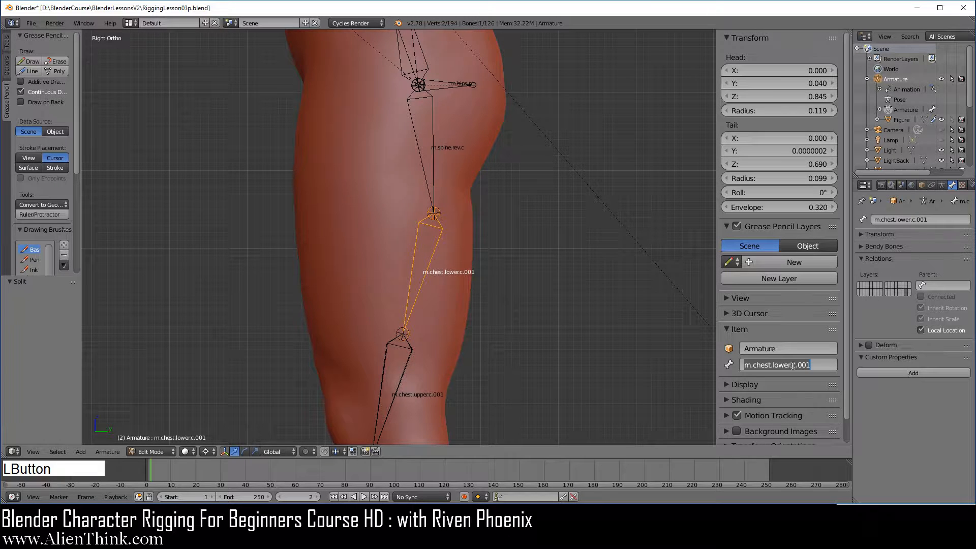
pyautogui.moveTo(792, 365); pyautogui.dragTo(814, 362)
pyautogui.write('re')
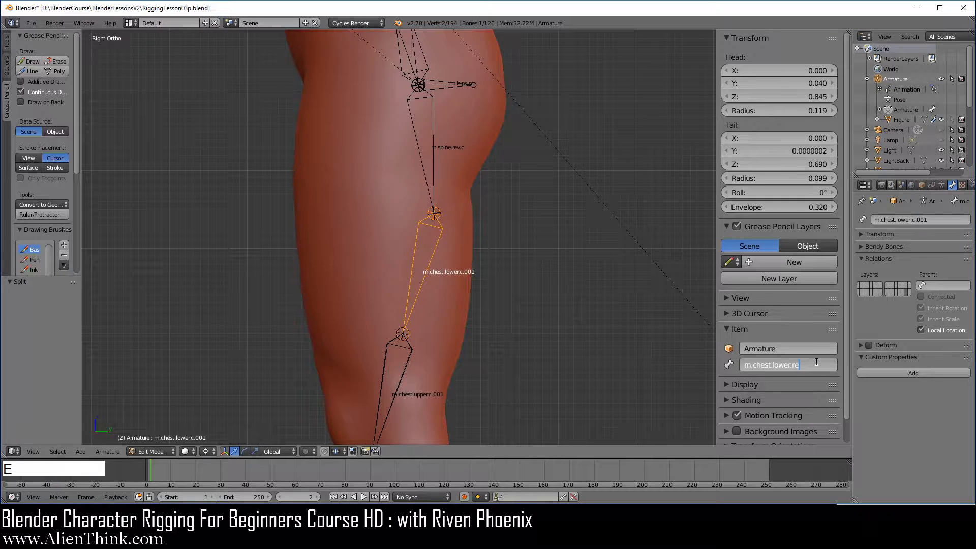
pyautogui.write('v.c')
pyautogui.press('KP_Enter')
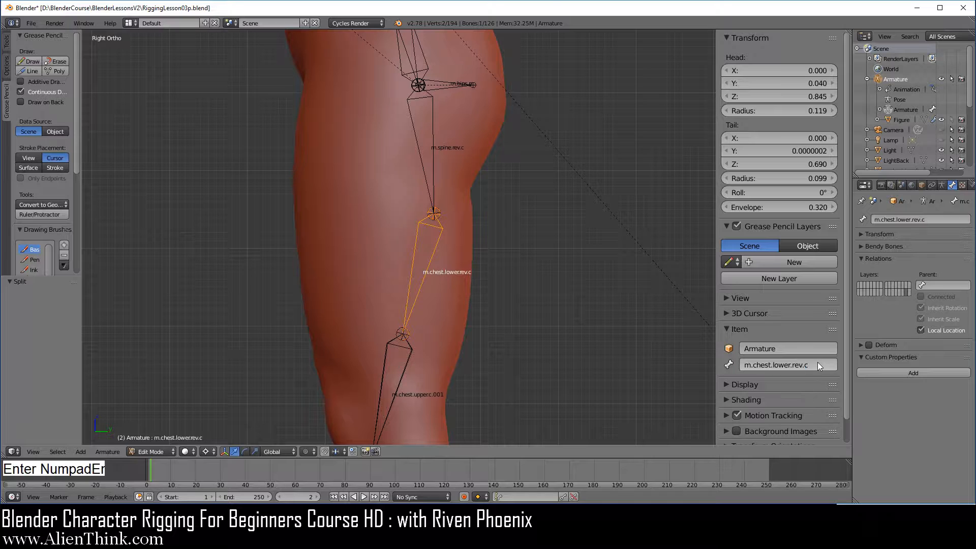
# - Rename the m.chest.upper.c.001 bone to m.chest.upper.rev.c
pyautogui.rightClick(406, 367)
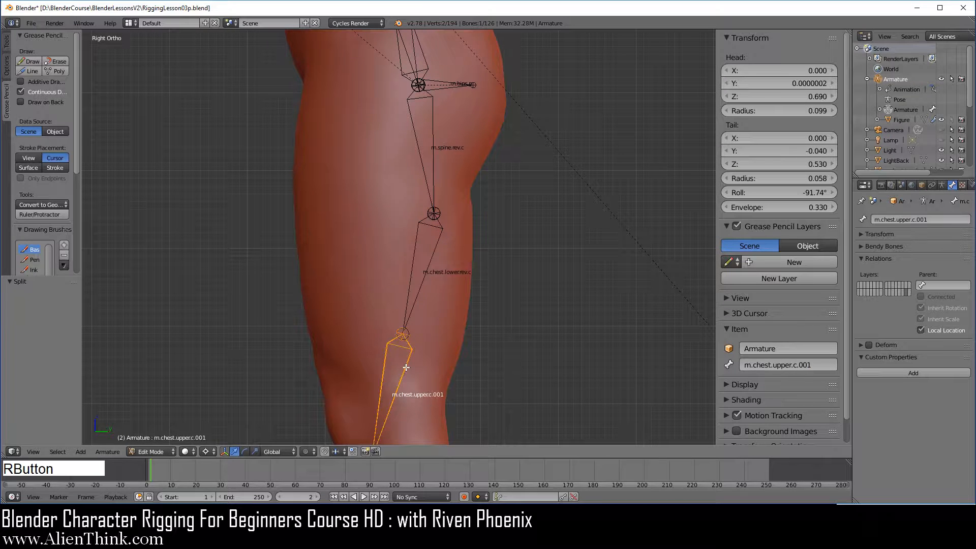
pyautogui.click(813, 364)
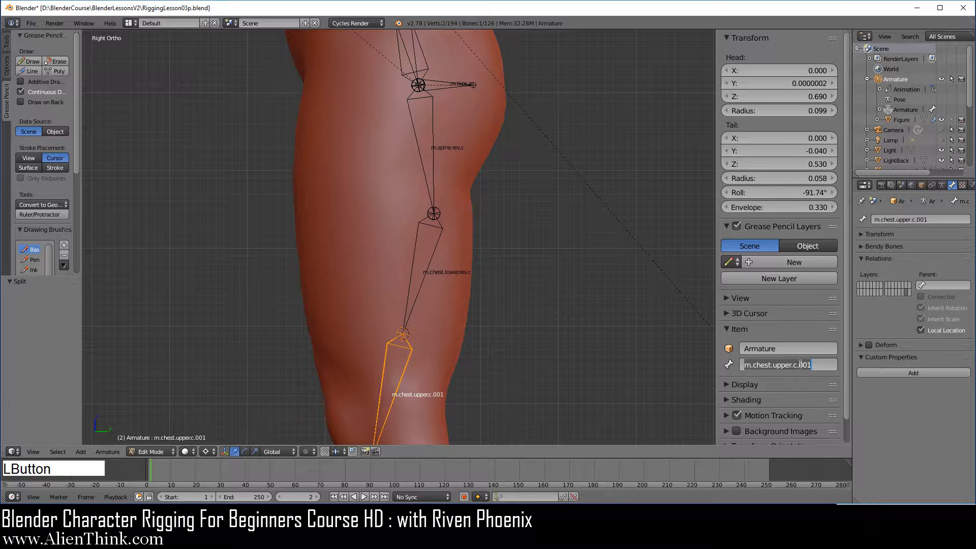
pyautogui.moveTo(797, 365); pyautogui.dragTo(825, 359)
pyautogui.press('BackSpace')
pyautogui.press('BackSpace')
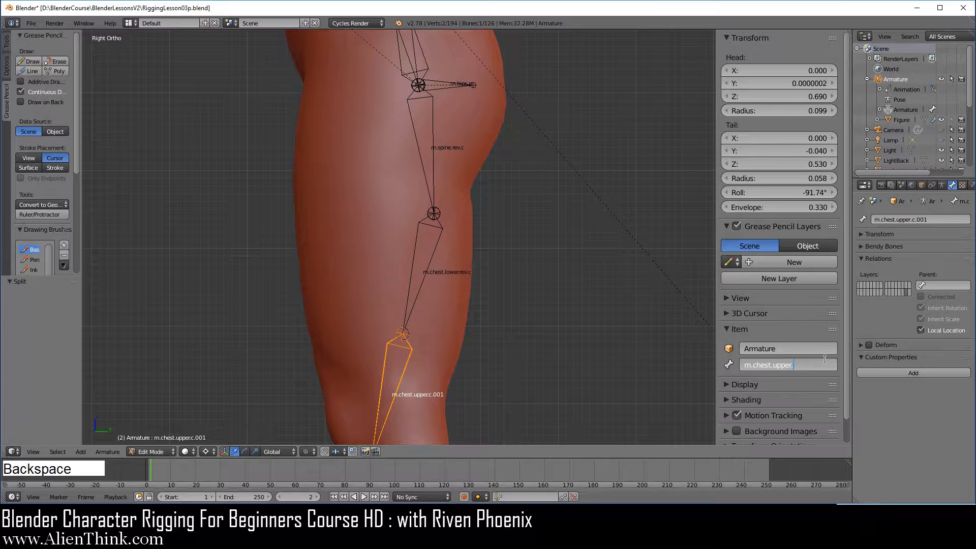
pyautogui.write('rev.c')
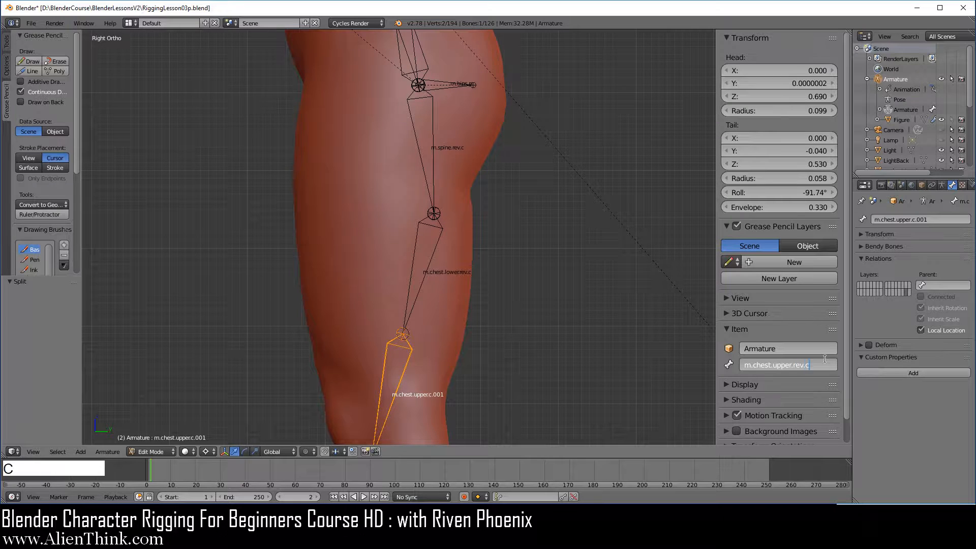
pyautogui.press('Return')
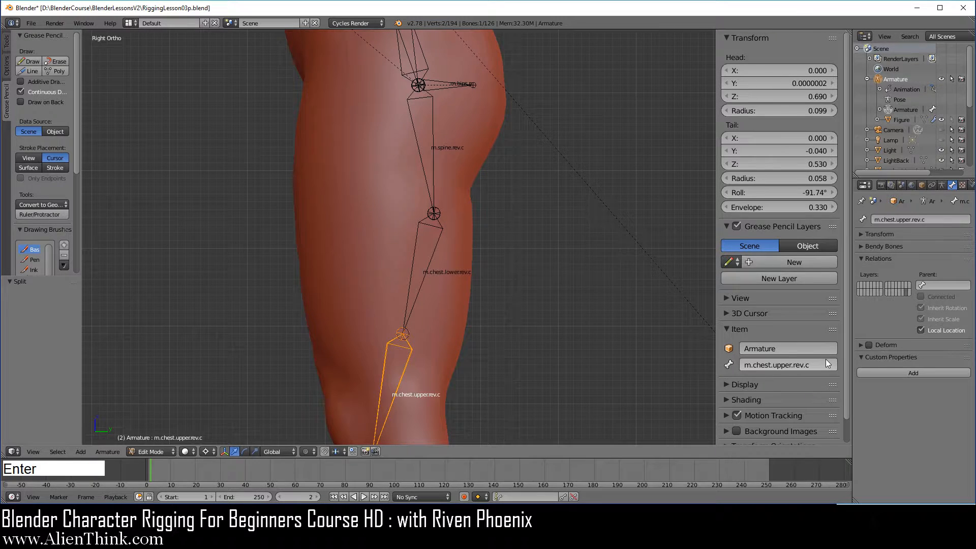
# - Parent the m.hips.rev.c bone to the original m.hips.c bone with Keep Offset
pyautogui.scroll(-1, 487, 298)
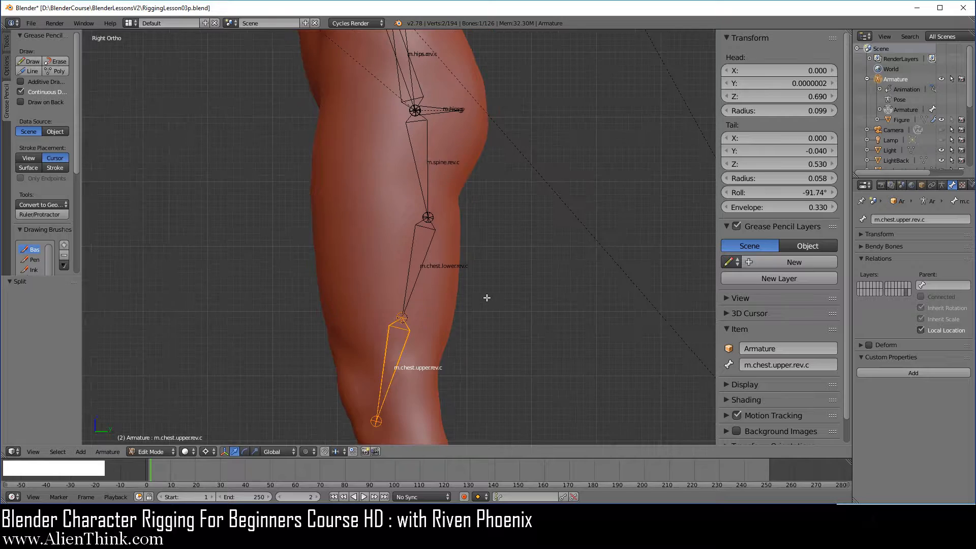
pyautogui.keyDown('shift'); pyautogui.moveTo(487, 298); pyautogui.dragTo(476, 334, button='middle'); pyautogui.keyUp('shift')
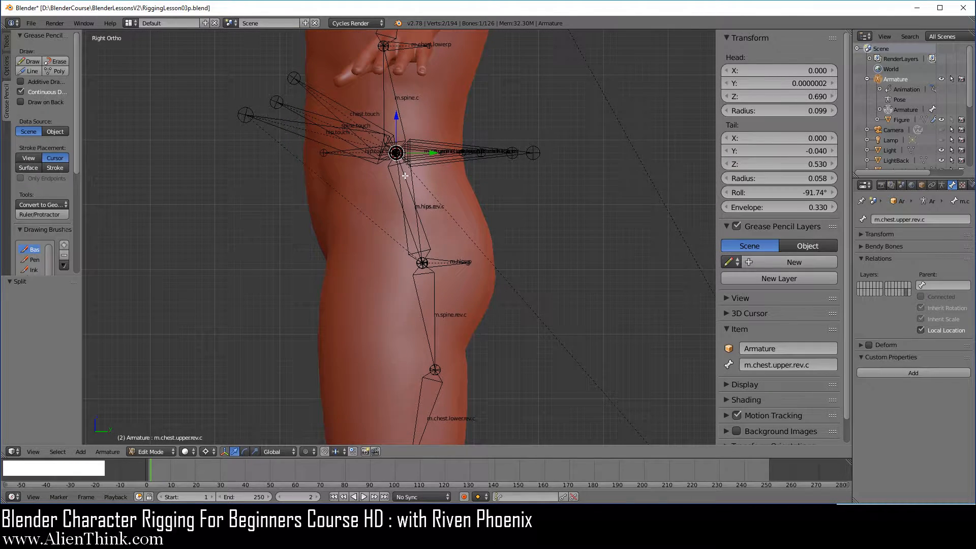
pyautogui.scroll(2, 454, 302)
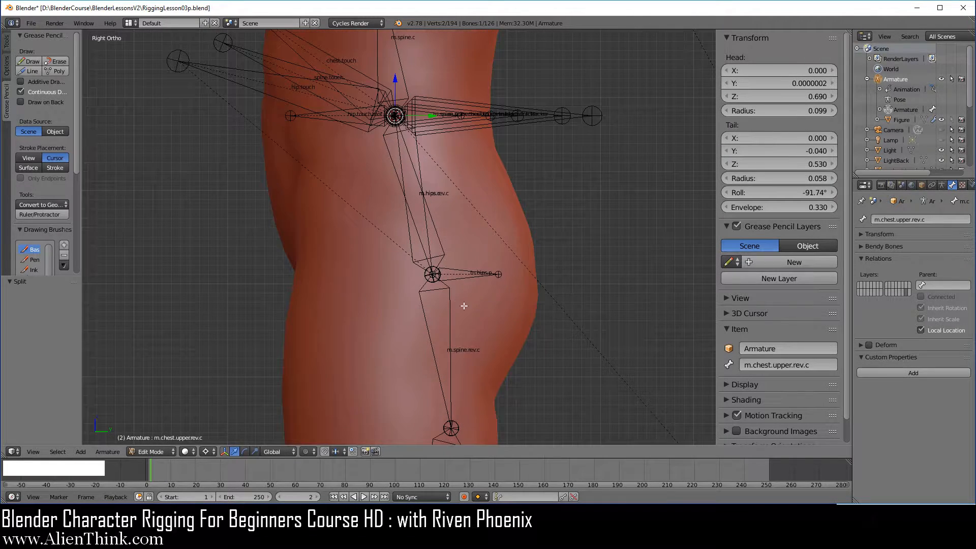
pyautogui.keyDown('shift'); pyautogui.moveTo(504, 227); pyautogui.dragTo(488, 255, button='middle'); pyautogui.keyUp('shift')
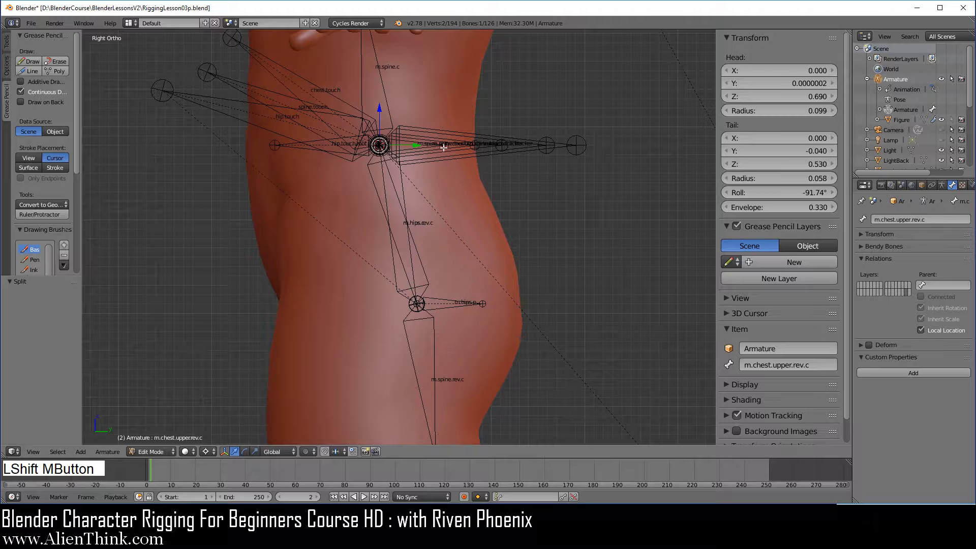
pyautogui.rightClick(404, 189)
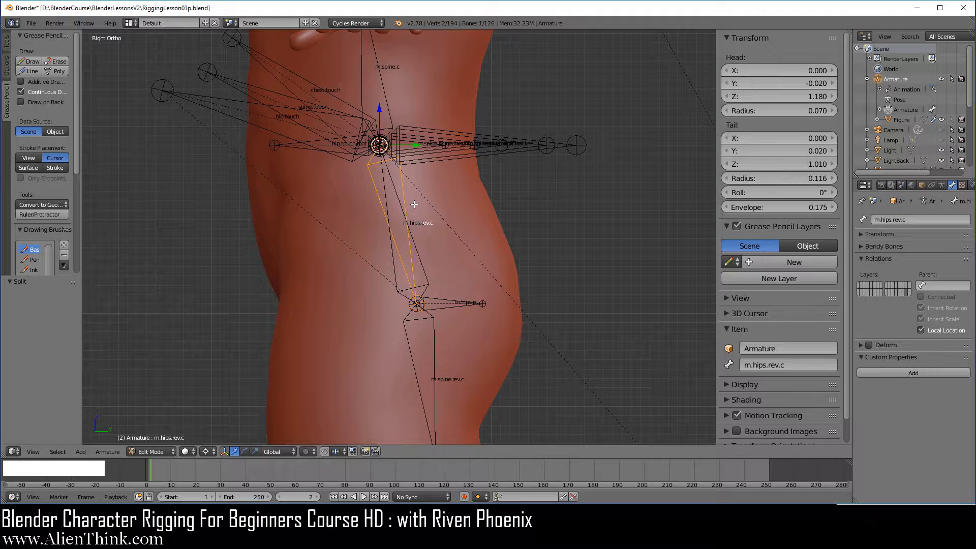
pyautogui.press('shift')
pyautogui.keyDown('shift'); pyautogui.rightClick(421, 261); pyautogui.keyUp('shift')
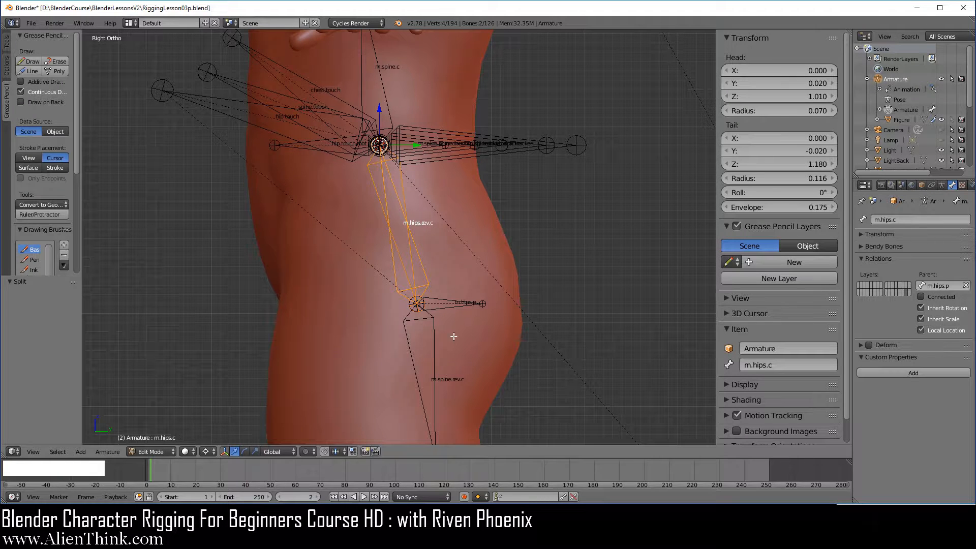
pyautogui.hotkey('ctrl', 'p')
pyautogui.click(527, 278)
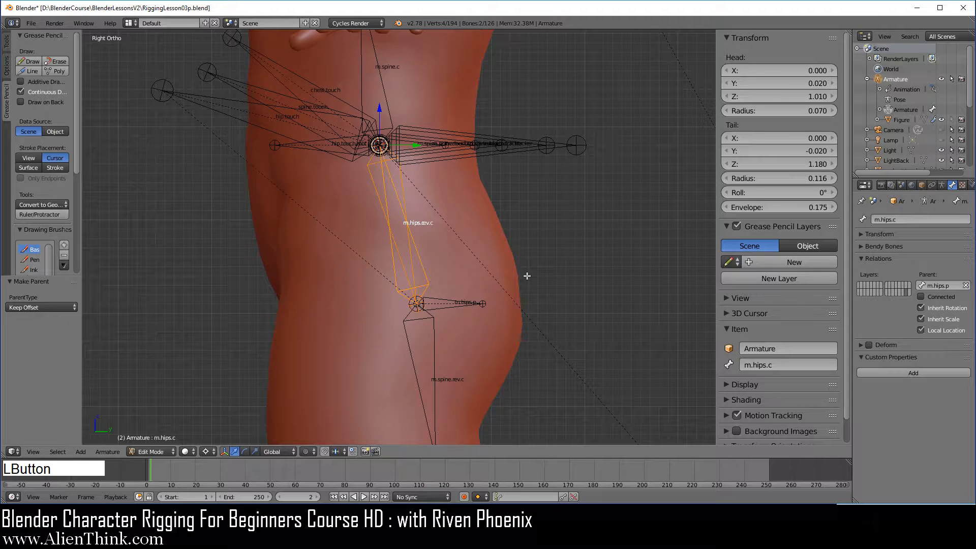
# - Parent the m.spine.rev.c bone to the original m.spine.c bone with Keep Offset
pyautogui.rightClick(434, 347)
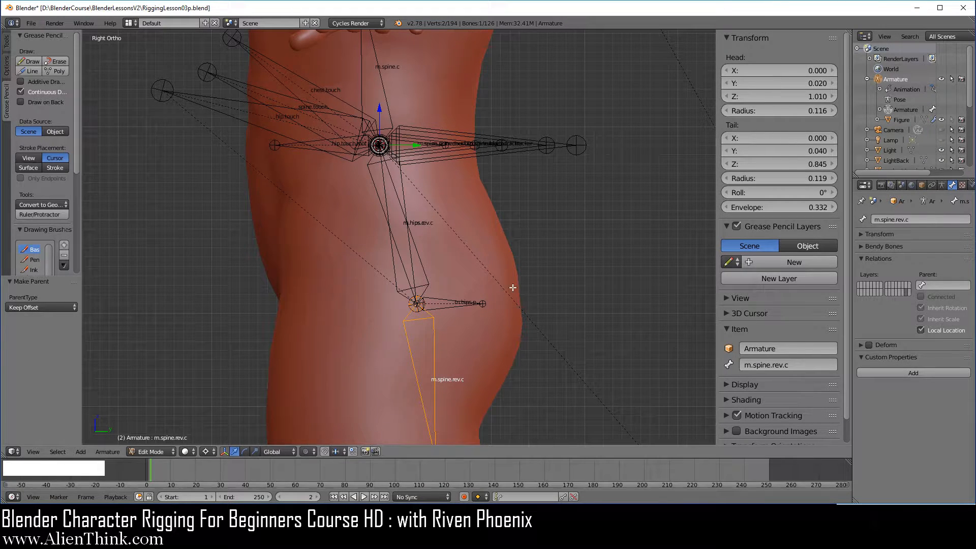
pyautogui.scroll(-1, 512, 285)
pyautogui.keyDown('shift'); pyautogui.moveTo(479, 229); pyautogui.dragTo(499, 315, button='middle'); pyautogui.keyUp('shift')
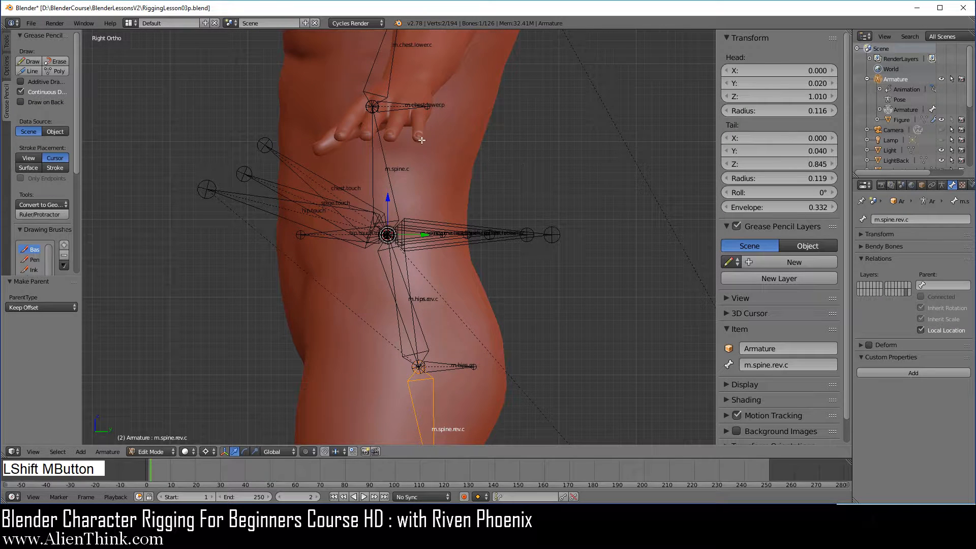
pyautogui.keyDown('shift'); pyautogui.rightClick(393, 188); pyautogui.keyUp('shift')
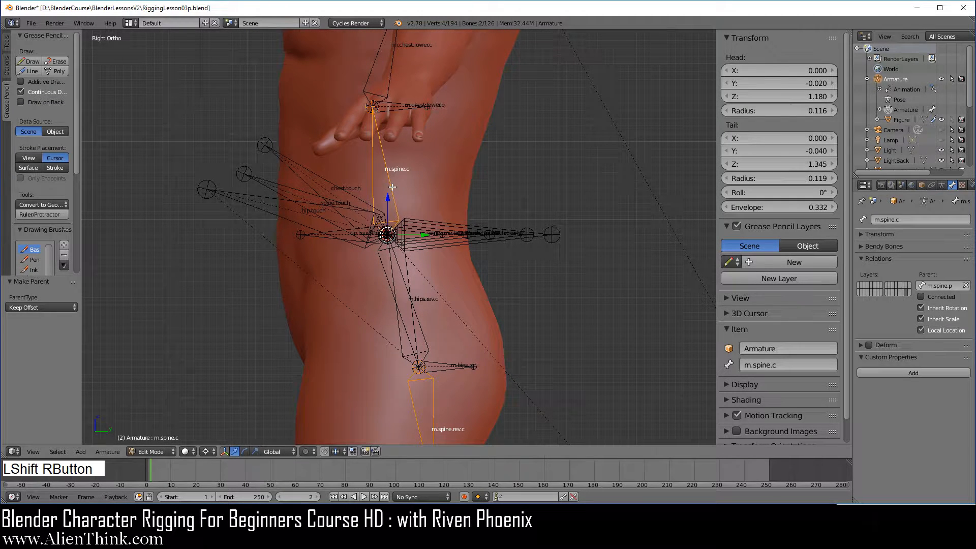
pyautogui.hotkey('ctrl', 'p')
pyautogui.click(551, 169)
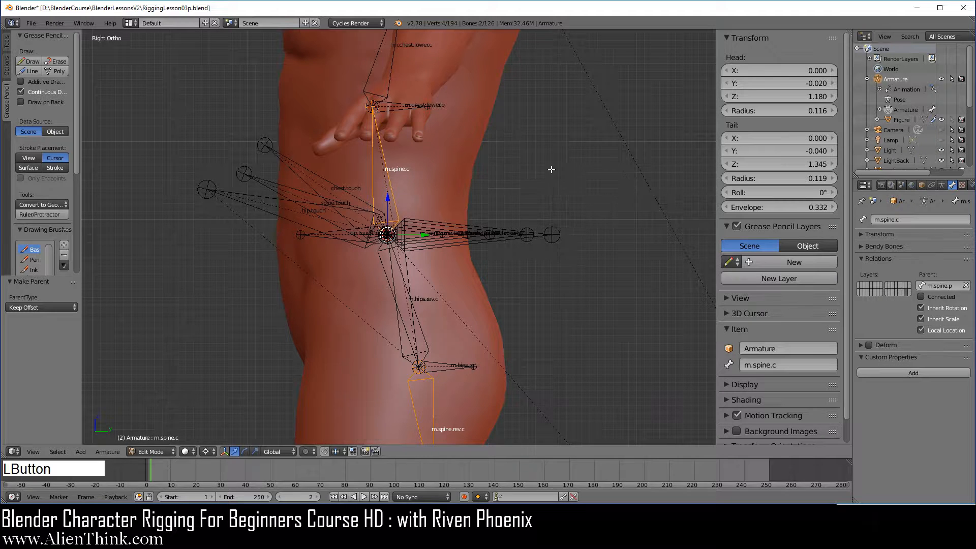
# - Parent the m.chest.lower.rev.c bone to the original m.chest.lower.c bone with Keep Offset
pyautogui.scroll(-3, 526, 228)
pyautogui.keyDown('shift'); pyautogui.moveTo(523, 232); pyautogui.dragTo(483, 267, button='middle'); pyautogui.keyUp('shift')
pyautogui.rightClick(417, 329)
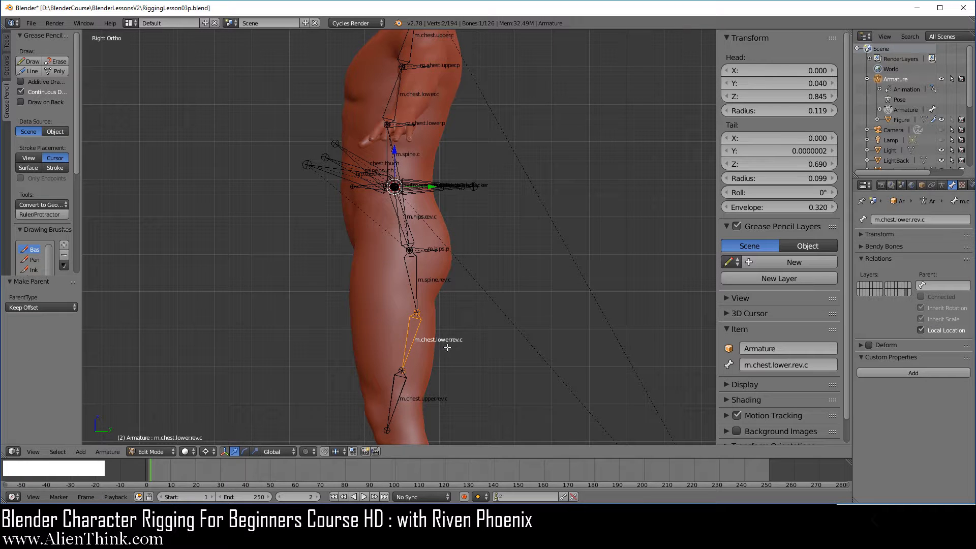
pyautogui.keyDown('shift'); pyautogui.moveTo(452, 223); pyautogui.dragTo(441, 283, button='middle'); pyautogui.keyUp('shift')
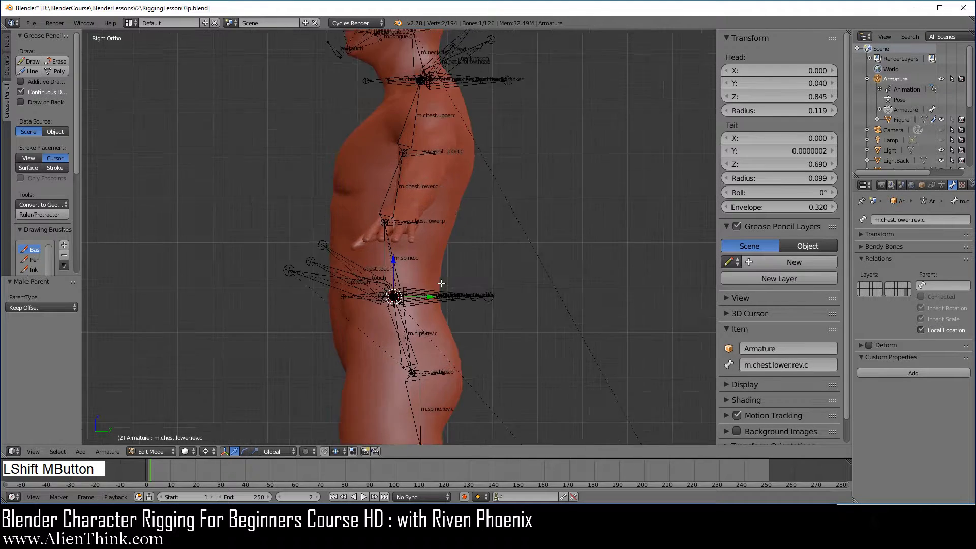
pyautogui.scroll(2, 442, 283)
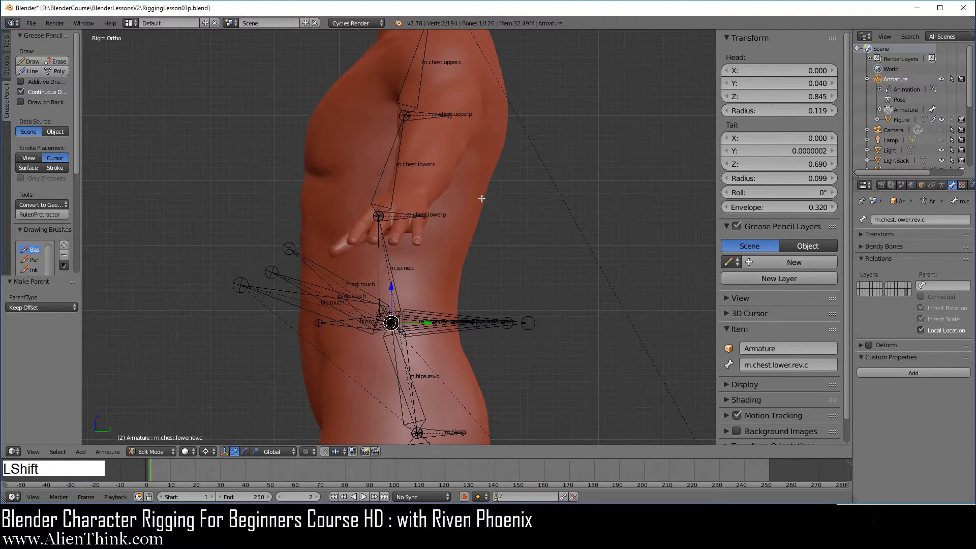
pyautogui.keyDown('shift'); pyautogui.rightClick(397, 174); pyautogui.keyUp('shift')
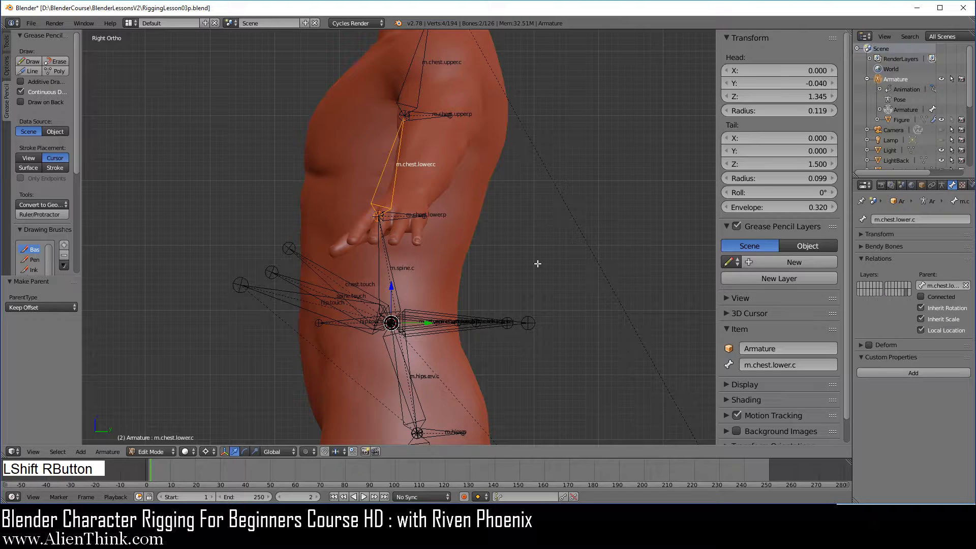
pyautogui.hotkey('ctrl', 'p')
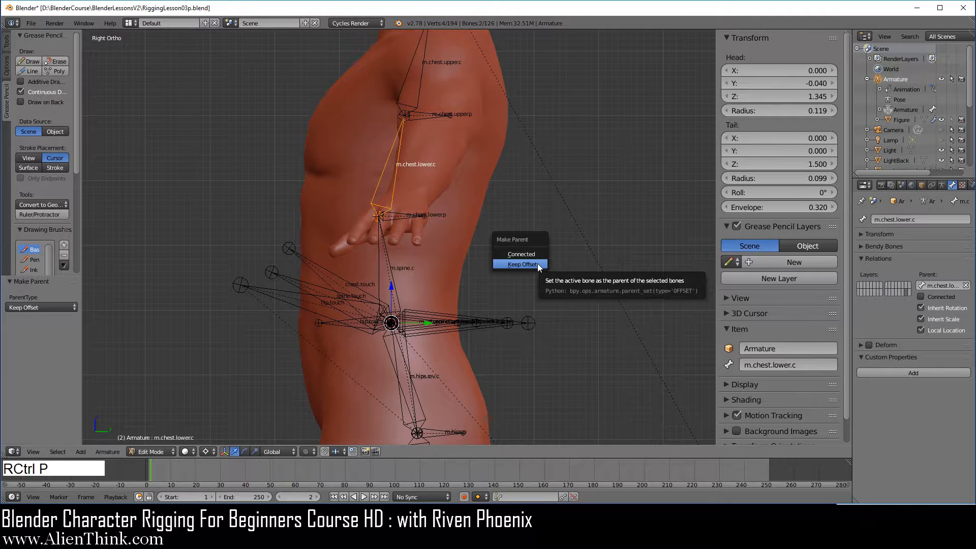
pyautogui.click(538, 264)
# - Parent the m.chest.upper.rev.c bone to the original m.chest.upper.c bone with Keep Offset
pyautogui.scroll(-5, 491, 345)
pyautogui.keyDown('shift'); pyautogui.moveTo(491, 346); pyautogui.dragTo(493, 254, button='middle'); pyautogui.keyUp('shift')
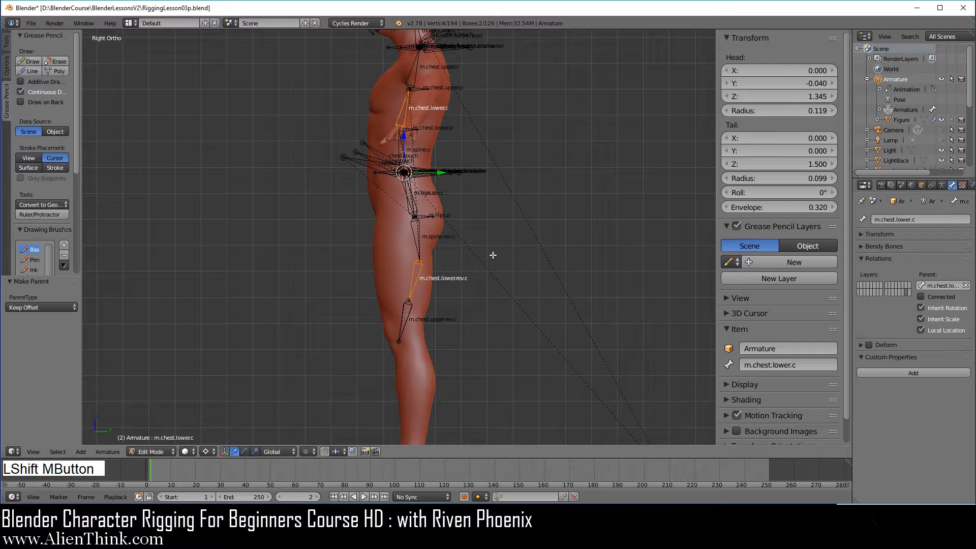
pyautogui.rightClick(409, 316)
pyautogui.keyDown('shift'); pyautogui.moveTo(489, 188); pyautogui.dragTo(474, 329, button='middle'); pyautogui.keyUp('shift')
pyautogui.scroll(4, 473, 329)
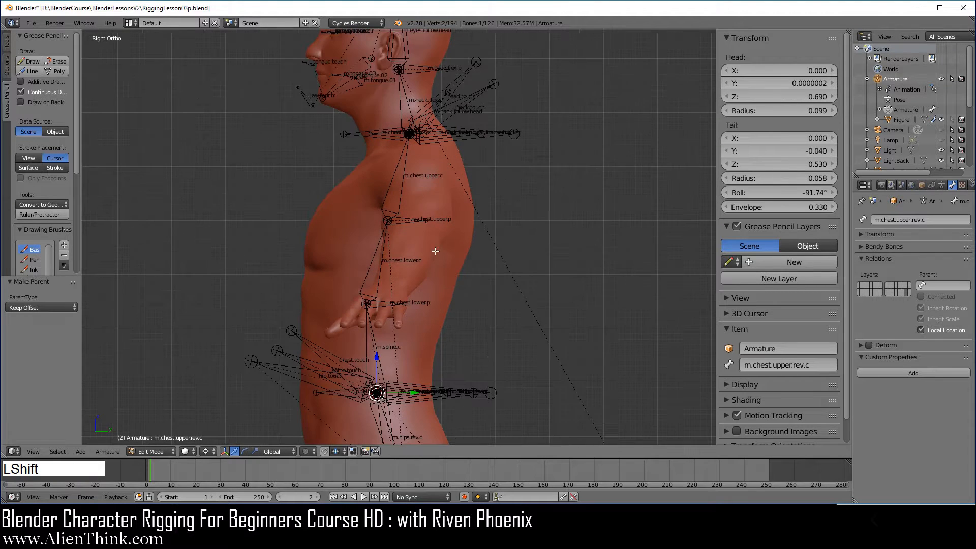
pyautogui.keyDown('shift'); pyautogui.rightClick(403, 182); pyautogui.keyUp('shift')
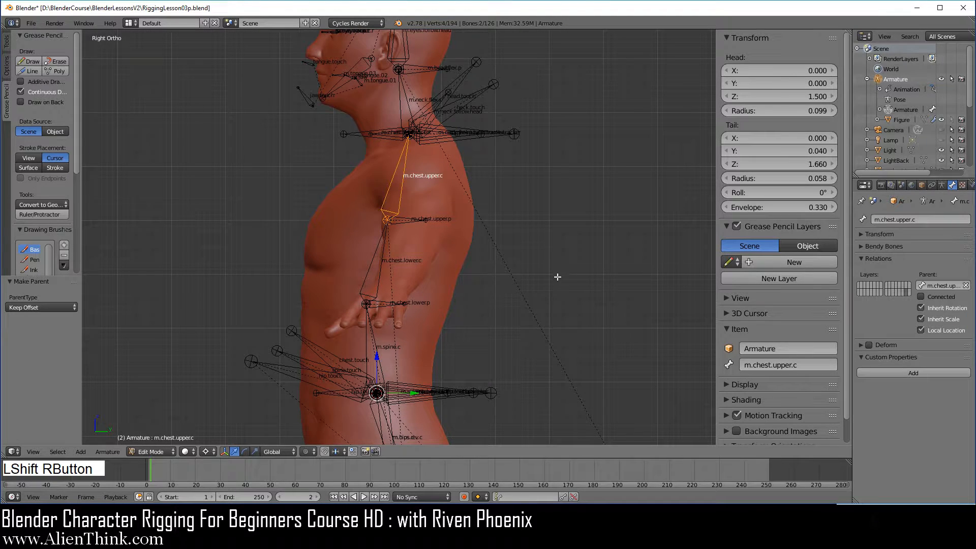
pyautogui.hotkey('ctrl', 'p')
pyautogui.click(575, 253)
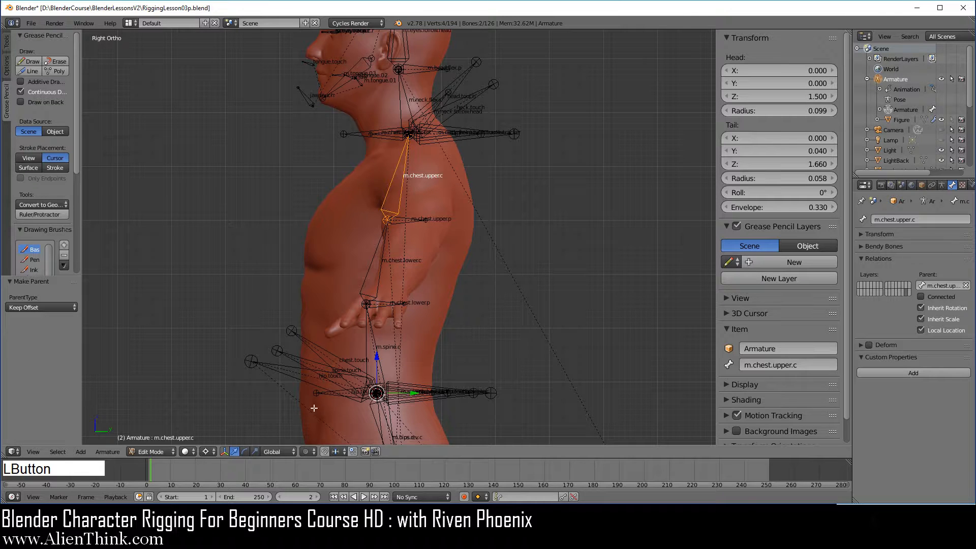
# - Switch the armature from Edit Mode to Pose Mode
pyautogui.click(154, 451)
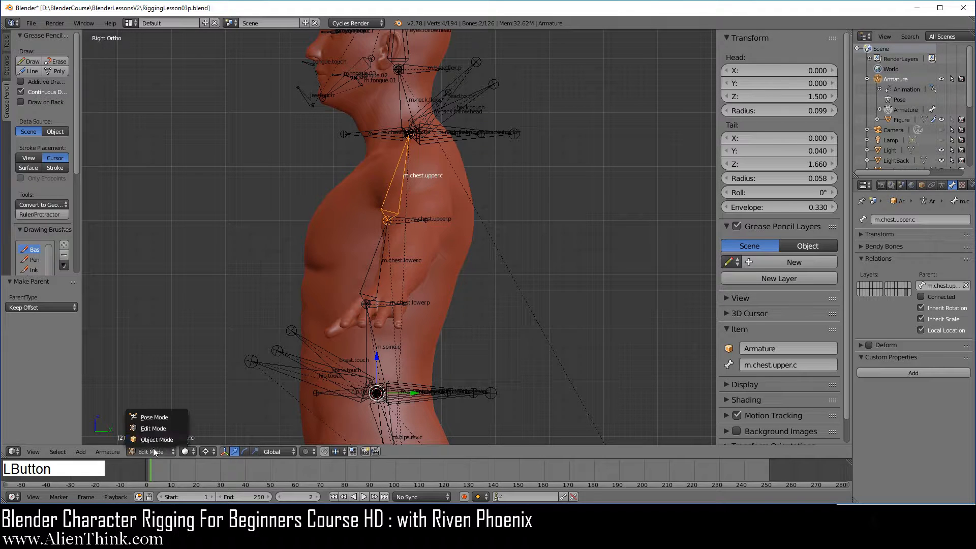
pyautogui.click(154, 414)
pyautogui.keyDown('shift'); pyautogui.moveTo(416, 286); pyautogui.dragTo(438, 224, button='middle'); pyautogui.keyUp('shift')
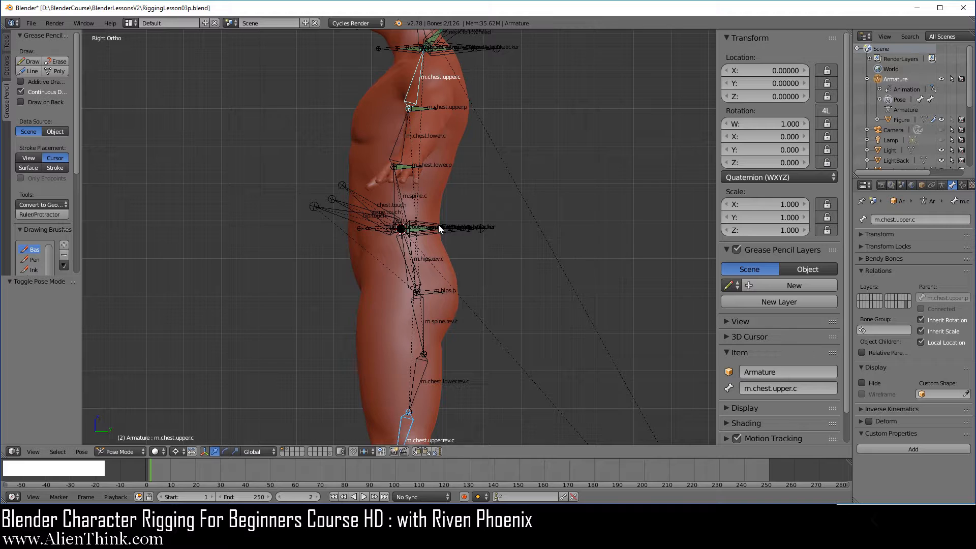
# - Test-rotate the hip.touch bone to check how the reversed chain follows, cancelling each rotation
pyautogui.rightClick(340, 215)
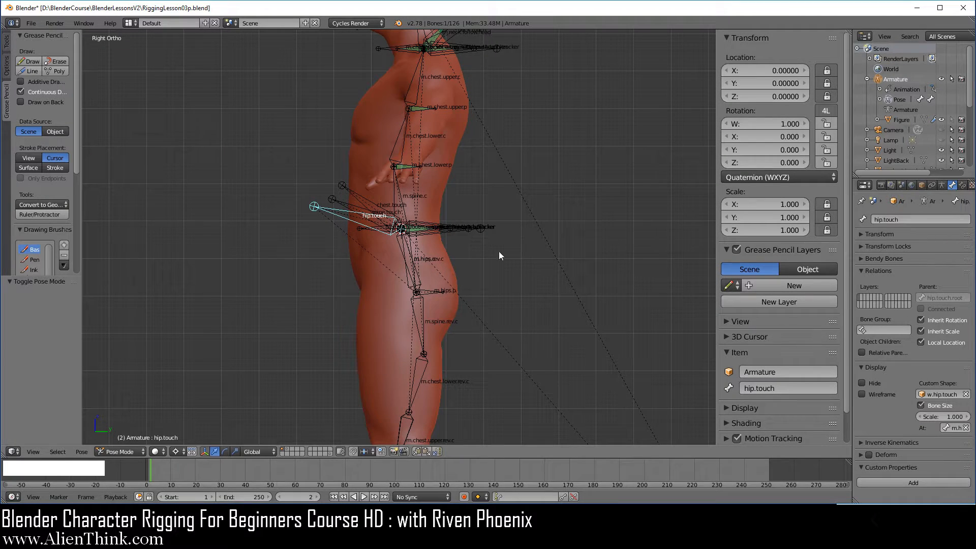
pyautogui.press('r')
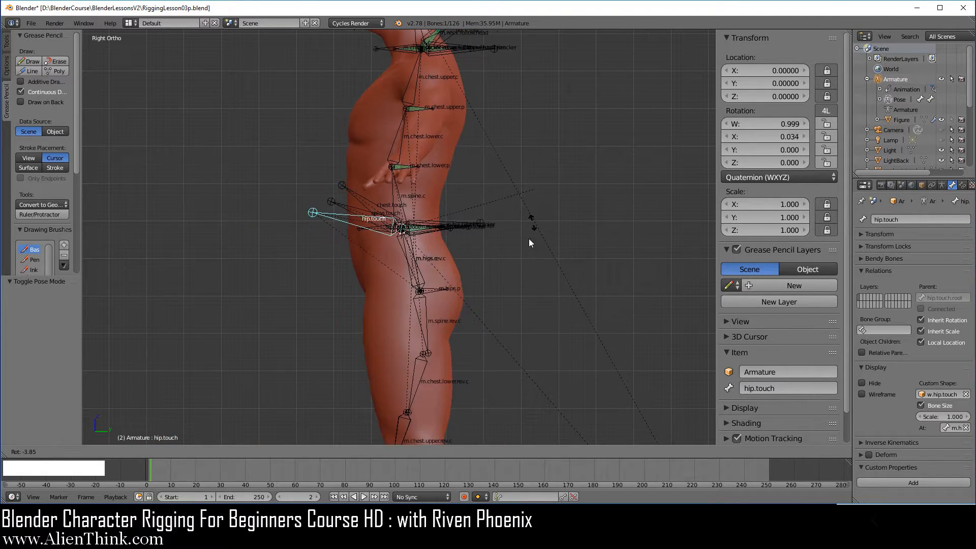
pyautogui.rightClick(509, 291)
pyautogui.keyDown('shift'); pyautogui.moveTo(484, 358); pyautogui.dragTo(508, 276, button='middle'); pyautogui.keyUp('shift')
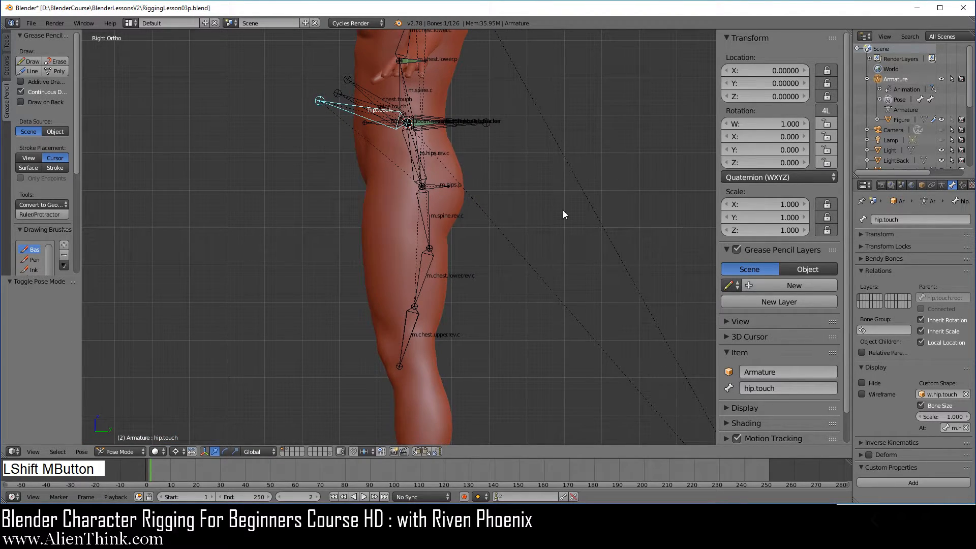
pyautogui.press('r')
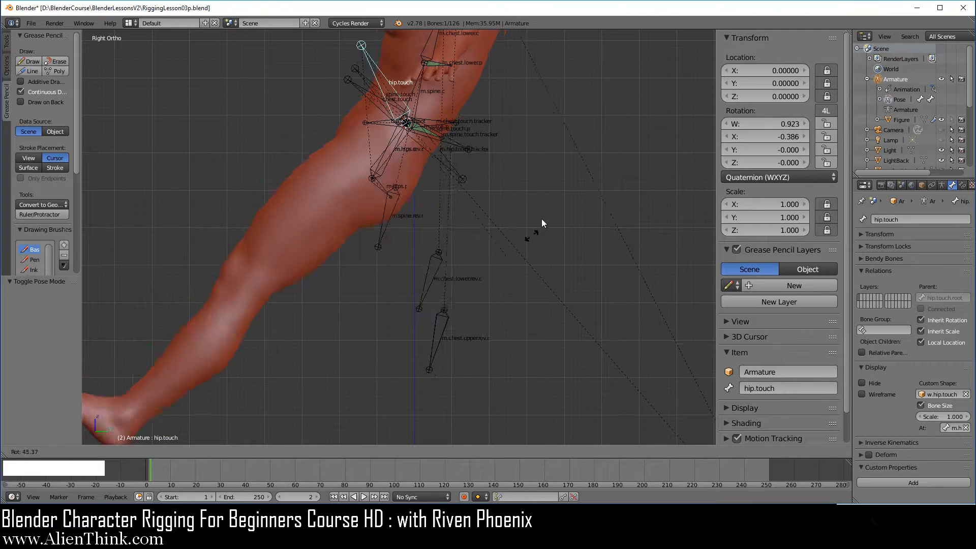
pyautogui.rightClick(433, 310)
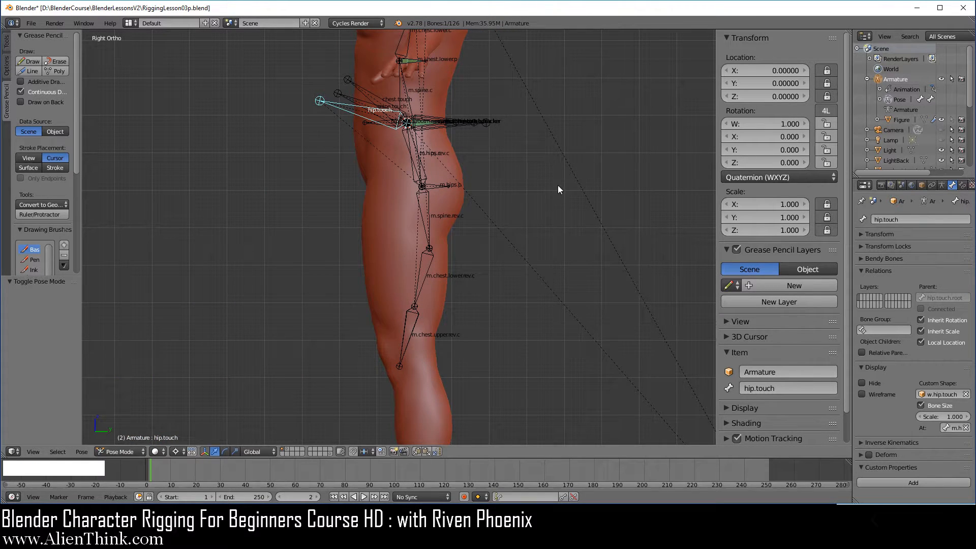
pyautogui.press('r')
pyautogui.rightClick(513, 285)
# - Add a Copy Location constraint to m.spine.rev.c targeting m.hips.rev.c, with Head/Tail set to 1.000
pyautogui.keyDown('shift'); pyautogui.moveTo(455, 249); pyautogui.dragTo(510, 279, button='middle'); pyautogui.keyUp('shift')
pyautogui.scroll(4, 450, 315)
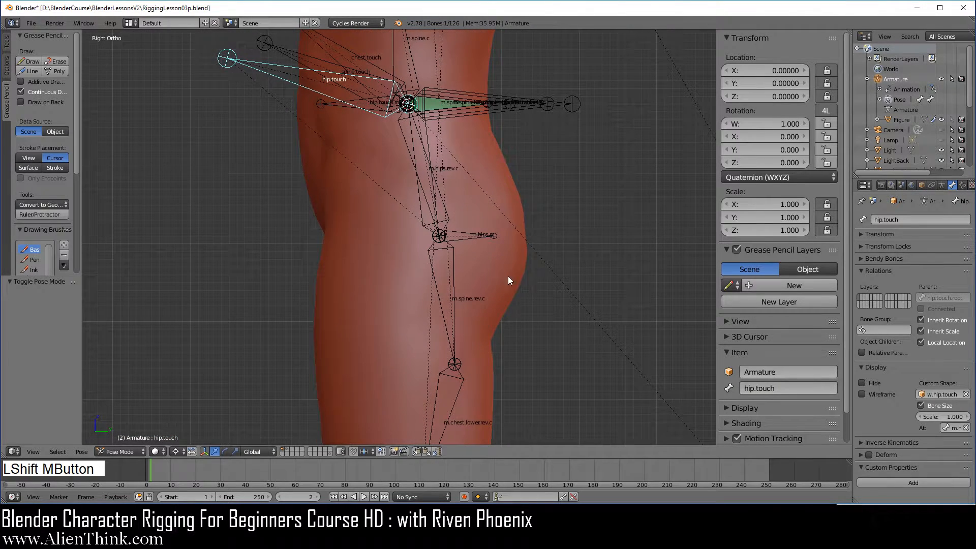
pyautogui.rightClick(425, 191)
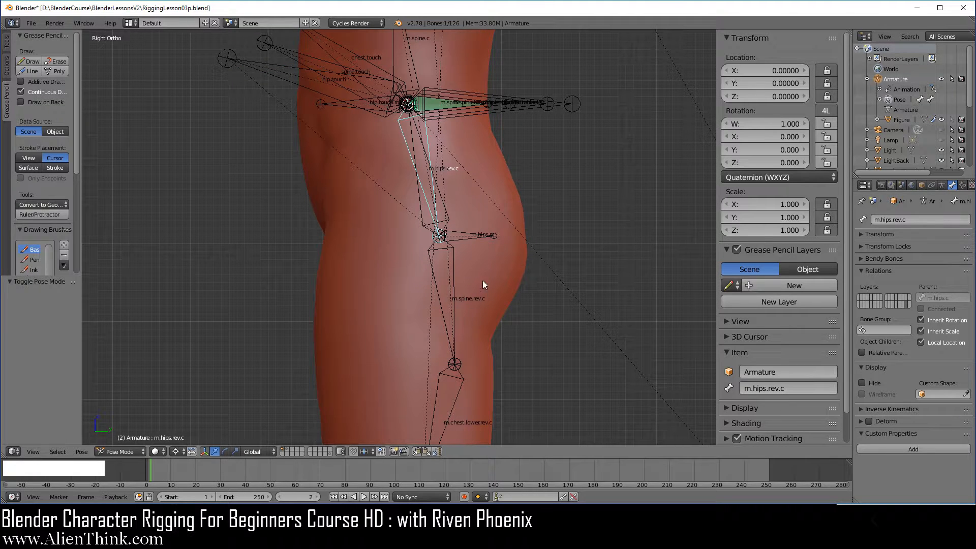
pyautogui.keyDown('shift'); pyautogui.rightClick(452, 268); pyautogui.keyUp('shift')
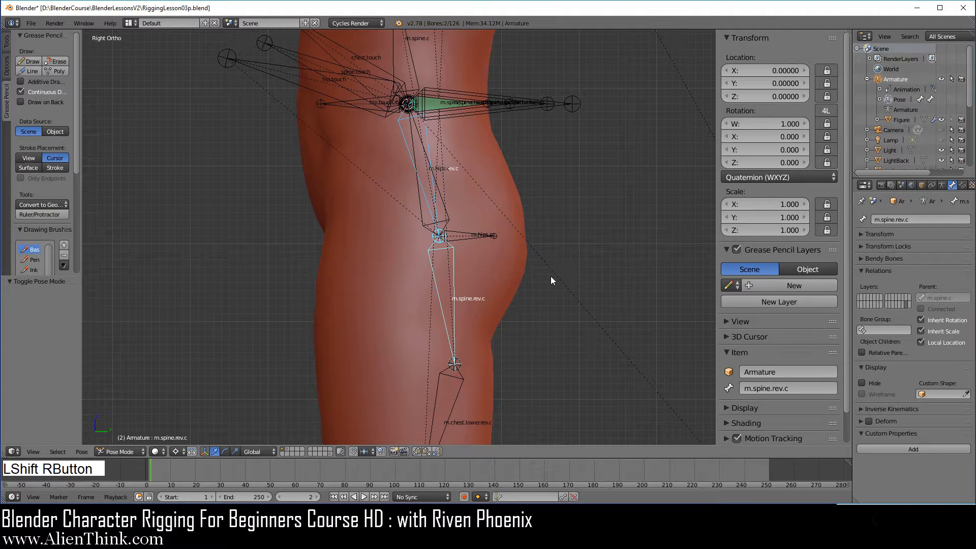
pyautogui.hotkey('ctrl', 'shift', 'c')
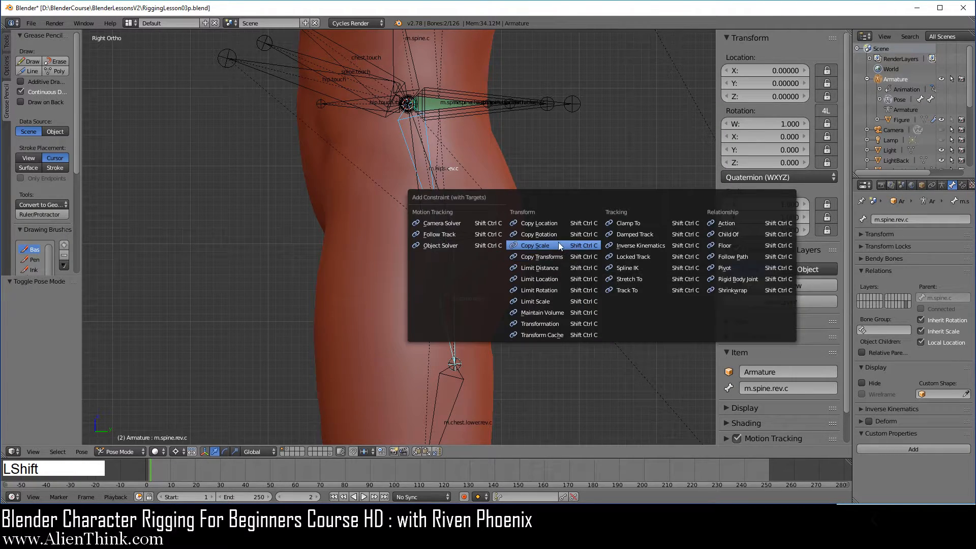
pyautogui.click(552, 223)
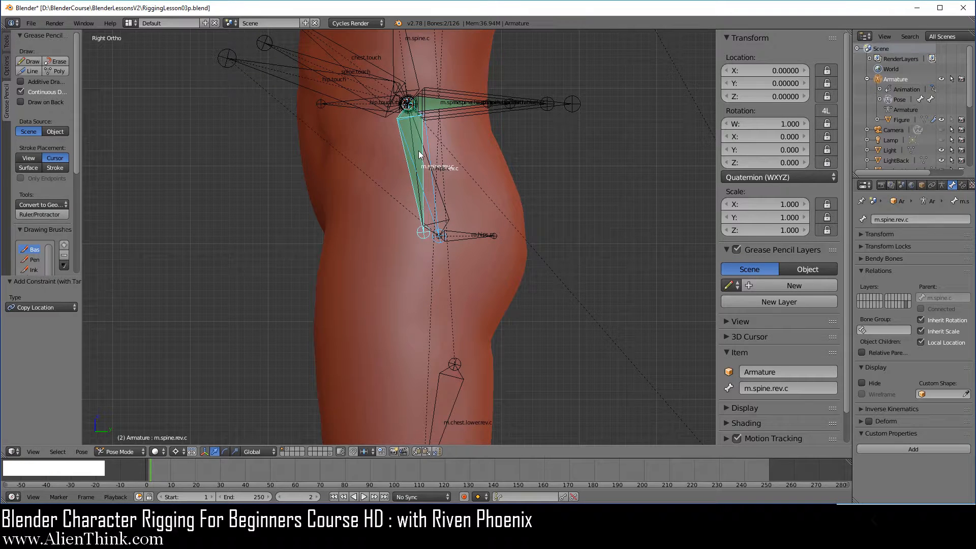
pyautogui.click(961, 186)
pyautogui.moveTo(912, 289); pyautogui.dragTo(961, 289)
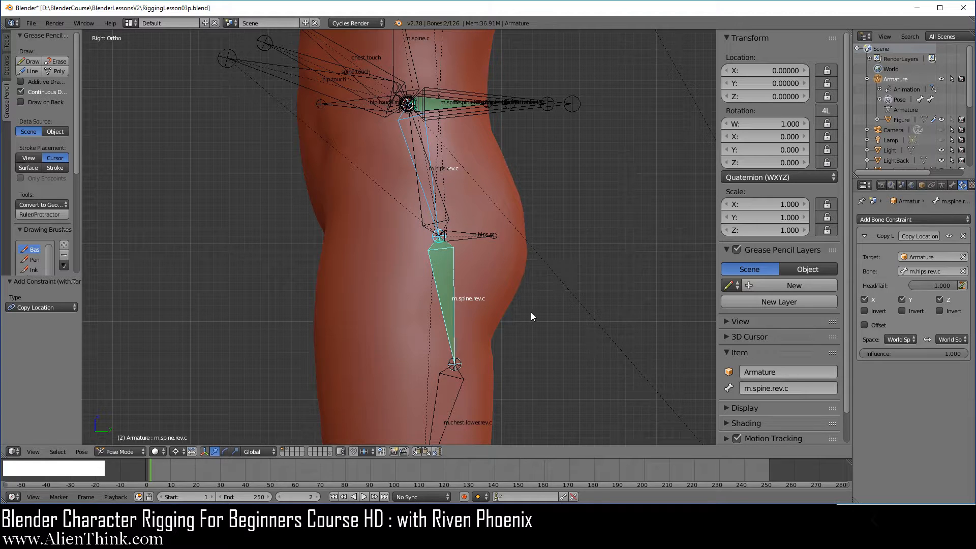
# - Add a Copy Location constraint to m.chest.lower.rev.c targeting m.spine.rev.c, with Head/Tail set to 1.000
pyautogui.keyDown('shift'); pyautogui.moveTo(531, 312); pyautogui.dragTo(520, 189, button='middle'); pyautogui.keyUp('shift')
pyautogui.rightClick(442, 167)
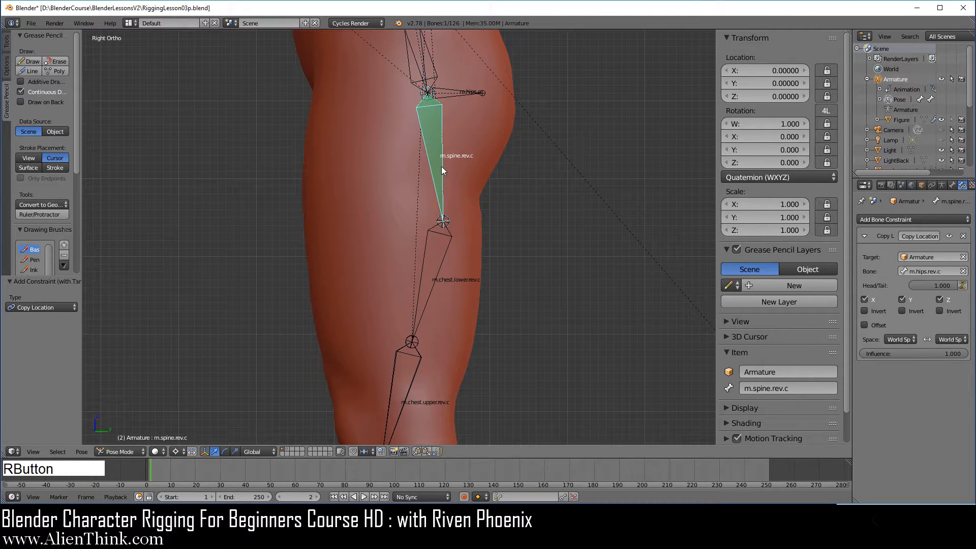
pyautogui.keyDown('shift'); pyautogui.rightClick(447, 248); pyautogui.keyUp('shift')
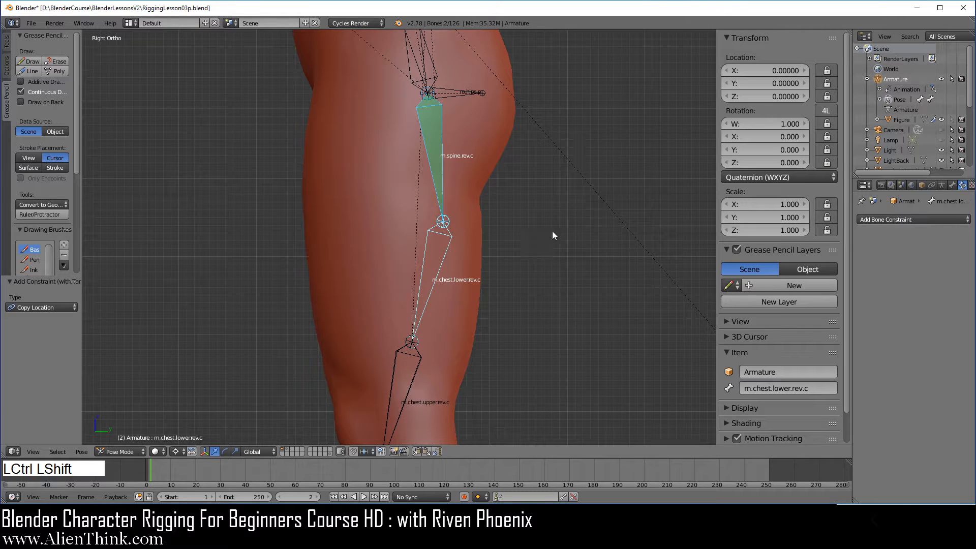
pyautogui.hotkey('ctrl', 'shift', 'c')
pyautogui.click(539, 219)
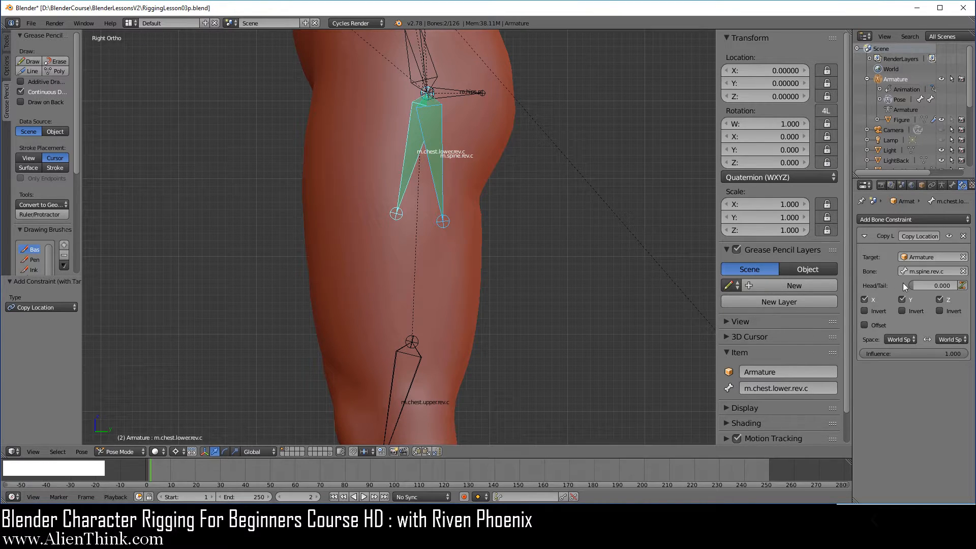
pyautogui.moveTo(911, 285); pyautogui.dragTo(966, 285)
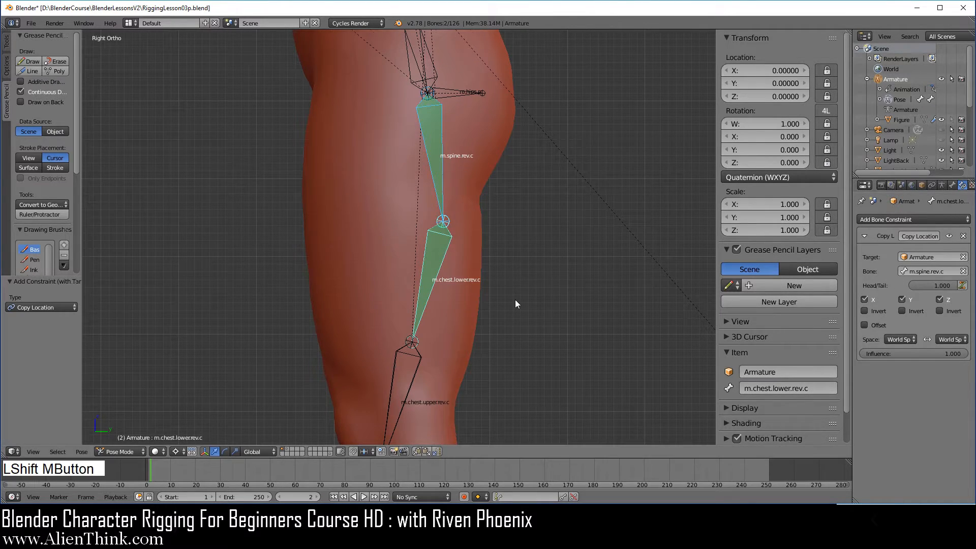
# - Constrain m.chest.upper.rev.c with Copy Location to the tail of m.chest.lower.rev.c by setting Head/Tail to 1.000
pyautogui.keyDown('shift'); pyautogui.moveTo(515, 304); pyautogui.dragTo(526, 194, button='middle'); pyautogui.keyUp('shift')
pyautogui.rightClick(436, 196)
pyautogui.keyDown('shift'); pyautogui.rightClick(429, 263); pyautogui.keyUp('shift')
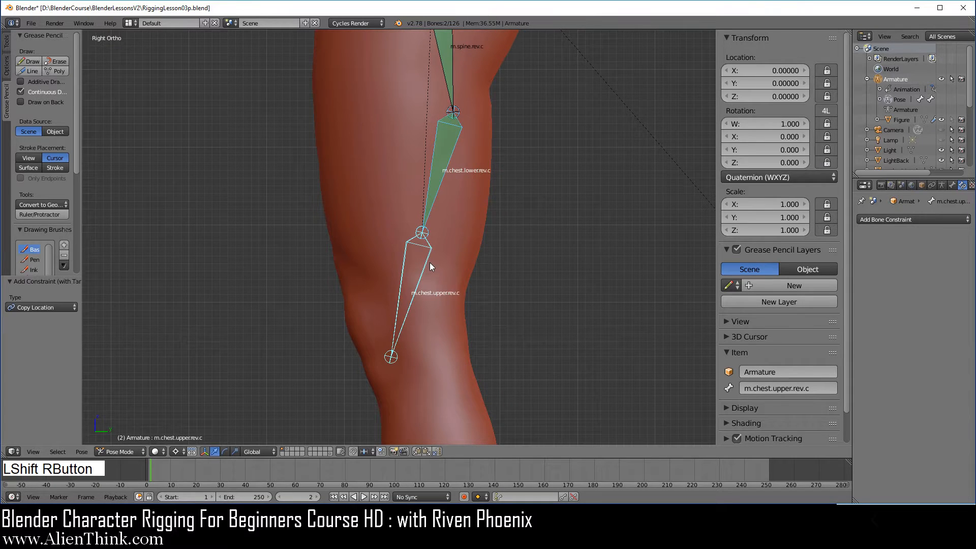
pyautogui.hotkey('ctrl', 'shift', 'c')
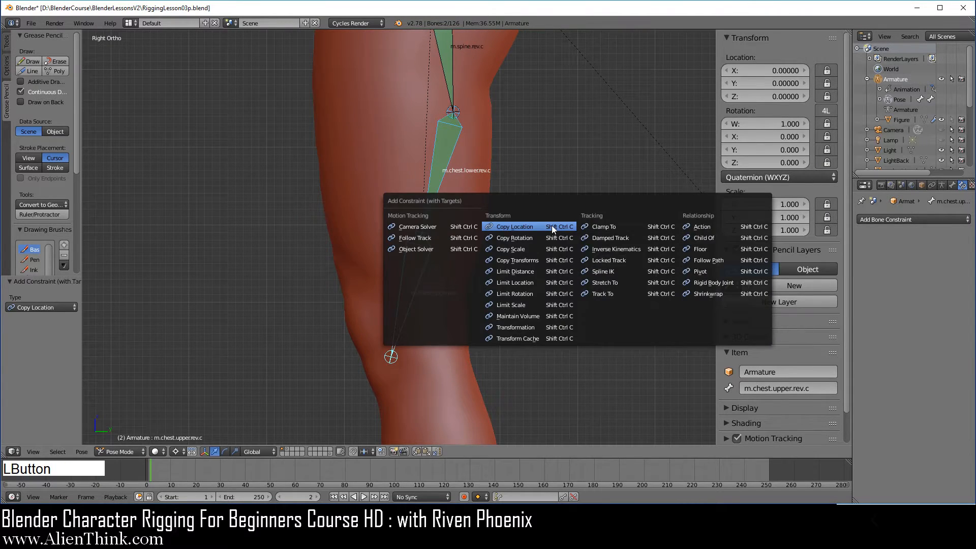
pyautogui.click(551, 225)
pyautogui.moveTo(911, 284); pyautogui.dragTo(966, 285)
# - Rotate the hip.touch bone back and forth to check the constrained reversed chain, cancelling each rotation
pyautogui.scroll(-5, 453, 214)
pyautogui.keyDown('shift'); pyautogui.moveTo(453, 214); pyautogui.dragTo(511, 295, button='middle'); pyautogui.keyUp('shift')
pyautogui.rightClick(353, 157)
pyautogui.scroll(1, 488, 282)
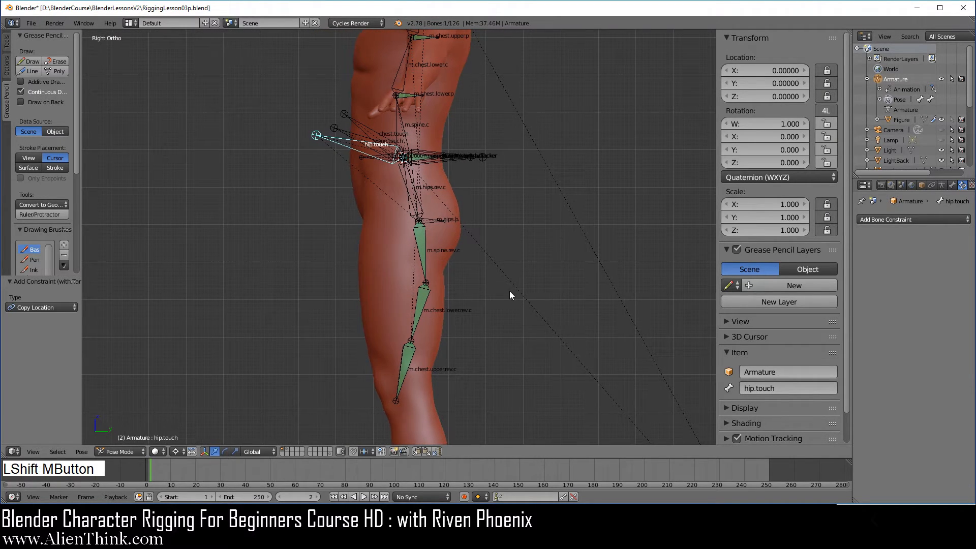
pyautogui.press('r')
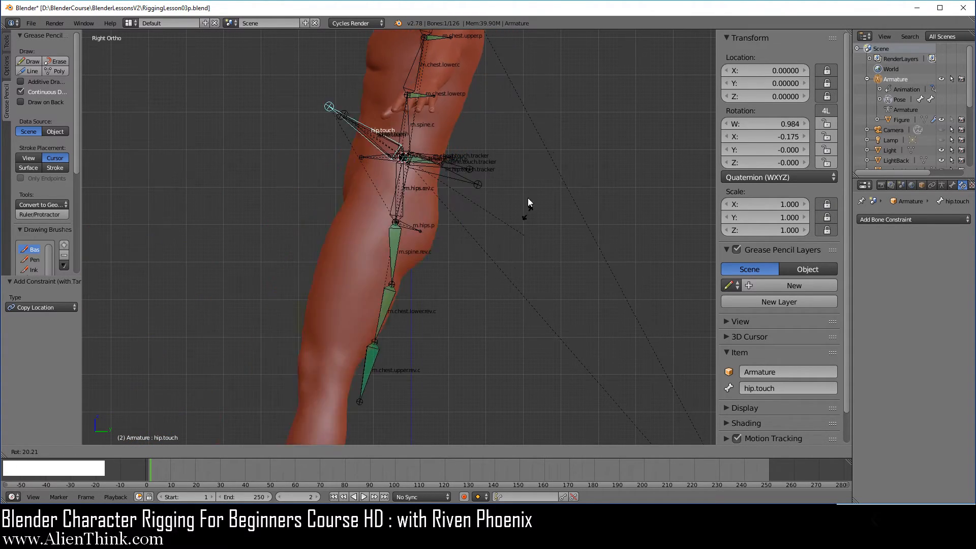
pyautogui.rightClick(461, 255)
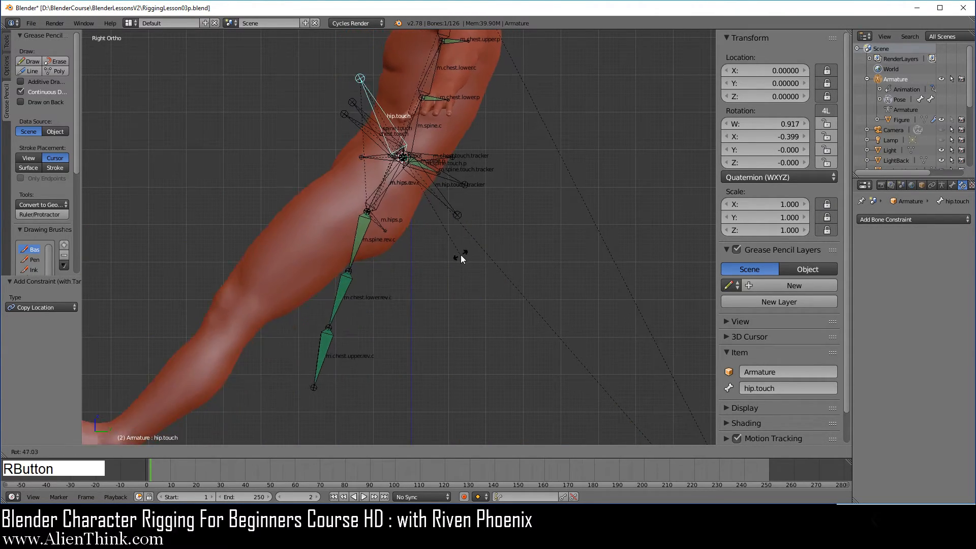
pyautogui.moveTo(460, 255)
pyautogui.keyDown('shift'); pyautogui.mouseDown(button='middle')
pyautogui.moveTo(476, 200)
pyautogui.moveTo(472, 255)
pyautogui.mouseUp(button='middle'); pyautogui.keyUp('shift')
pyautogui.press('r')
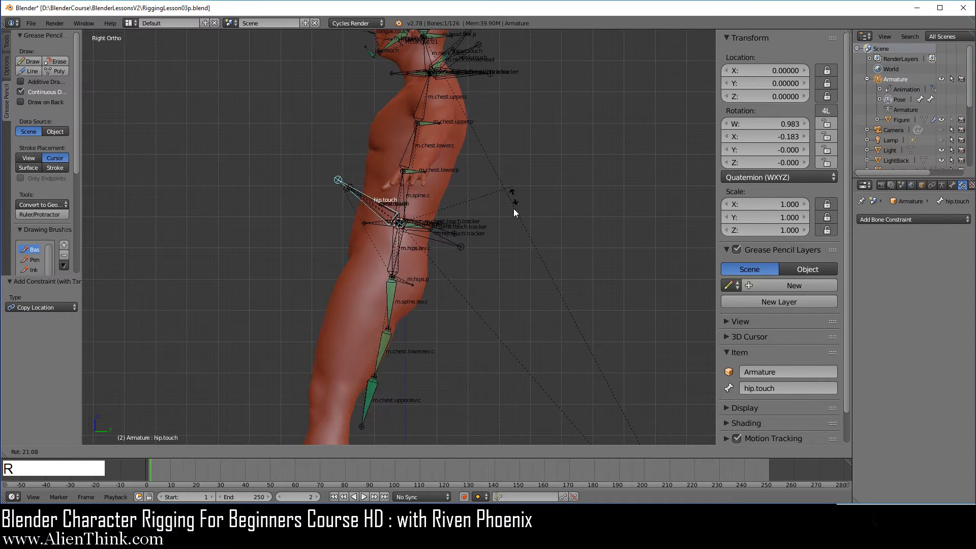
pyautogui.rightClick(473, 273)
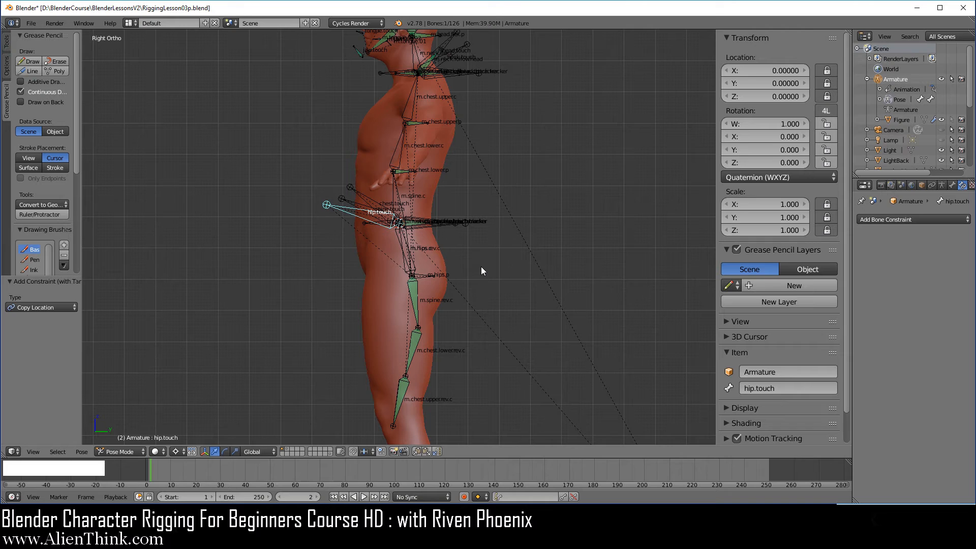
pyautogui.keyDown('shift'); pyautogui.moveTo(481, 267); pyautogui.dragTo(484, 261, button='middle'); pyautogui.keyUp('shift')
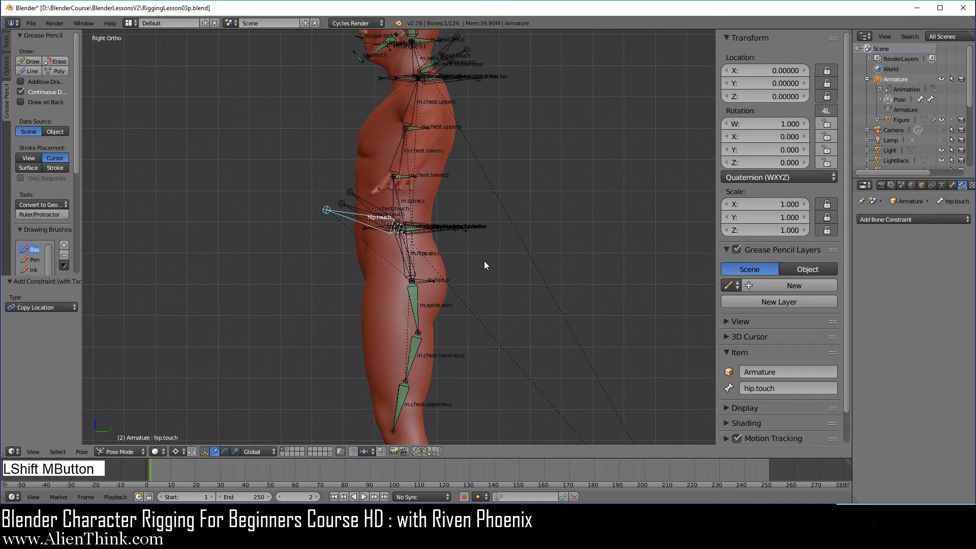
# - Save the scene as RiggingLesson03q.blend in the BlenderLessonsV2 folder, overwriting the existing file
pyautogui.click(35, 23)
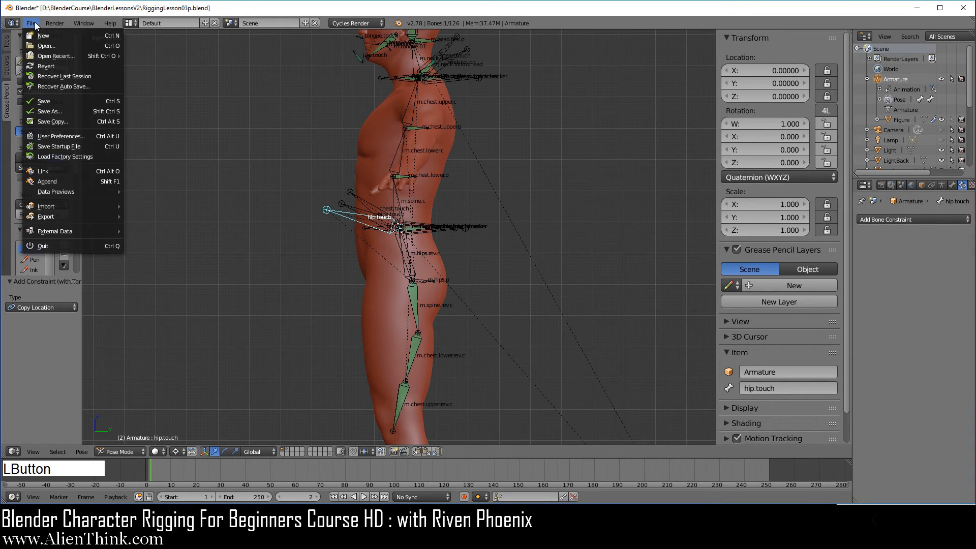
pyautogui.click(78, 111)
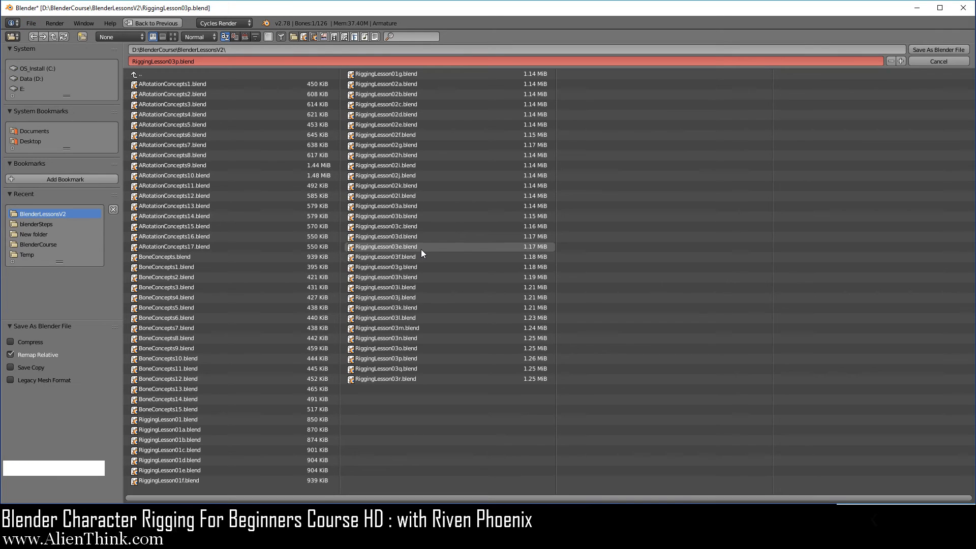
pyautogui.click(411, 369)
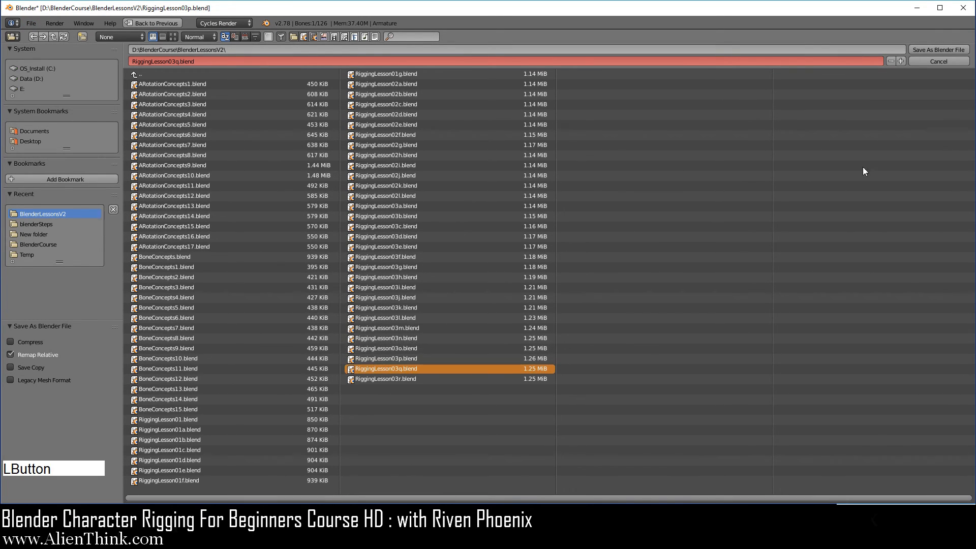
pyautogui.click(940, 49)
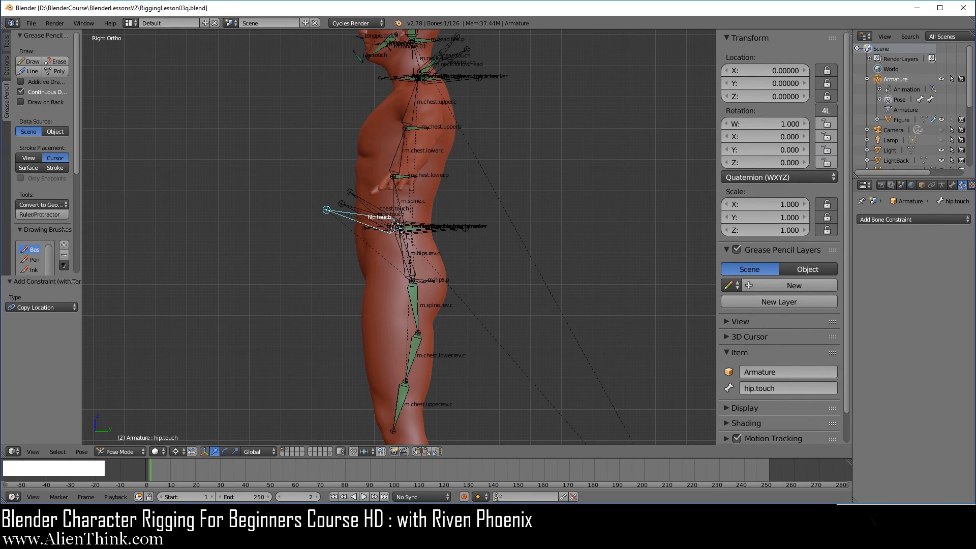